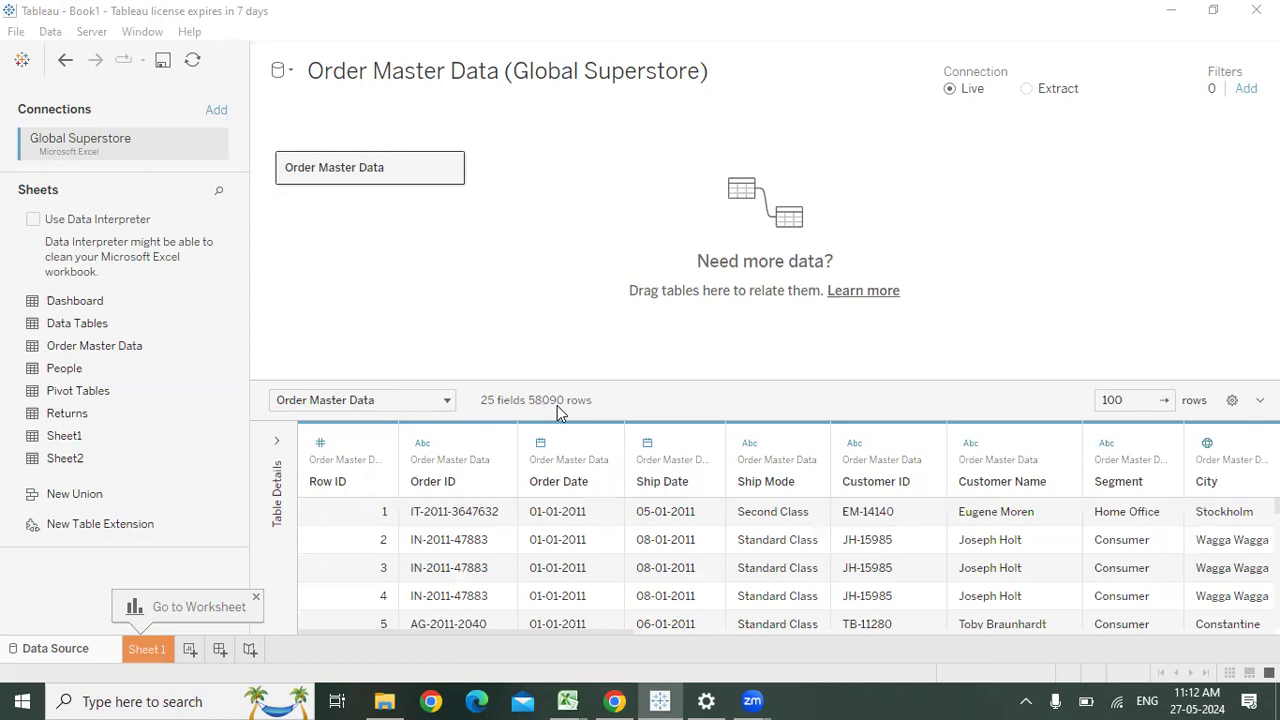
# Switch the Order Master Data connection to Extract and update the data preview.
pyautogui.click(1025, 90)
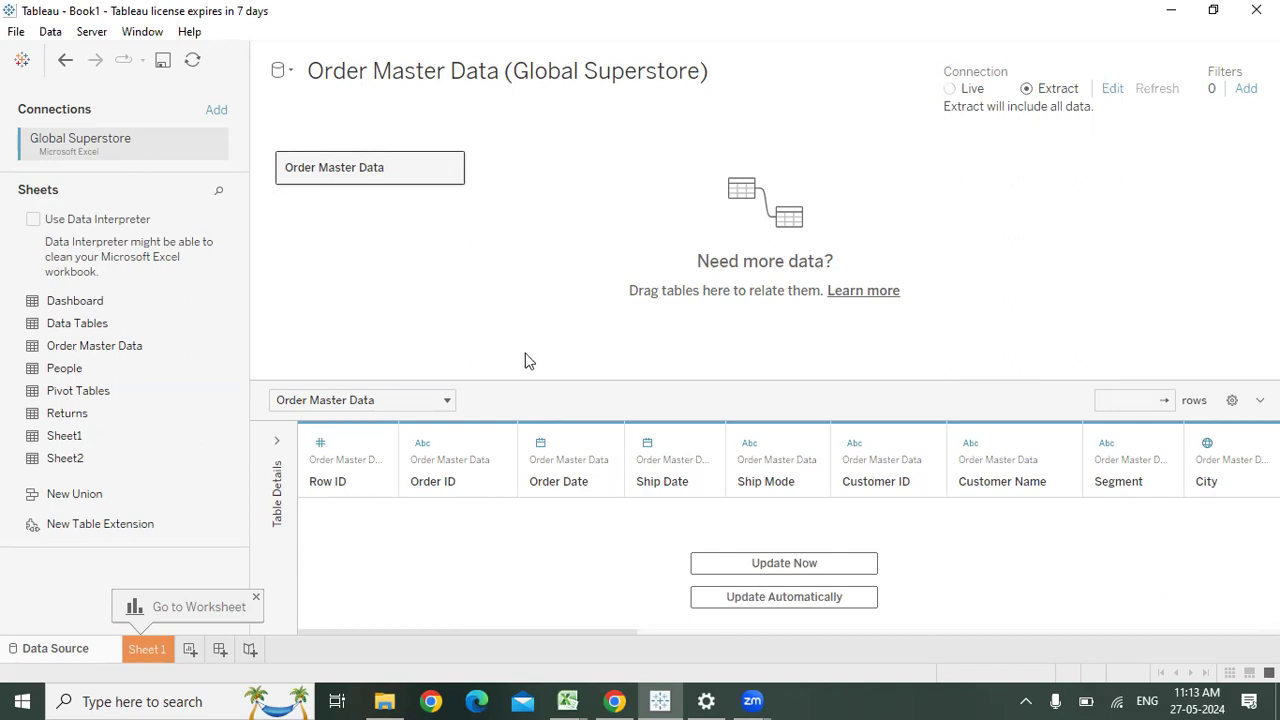
pyautogui.click(776, 563)
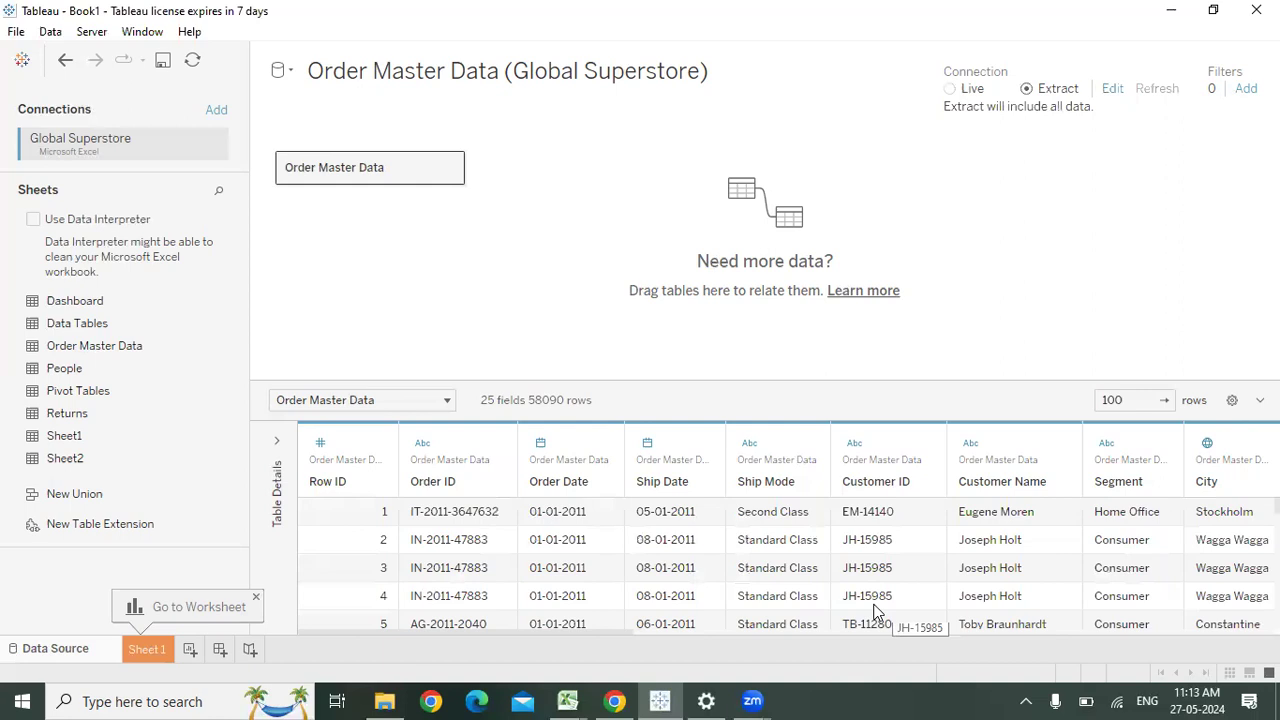
# Go to Sheet 1 and save the extract as Orders Detail, a Tableau Data Extract (*.hyper), in the Datasources folder.
pyautogui.click(147, 650)
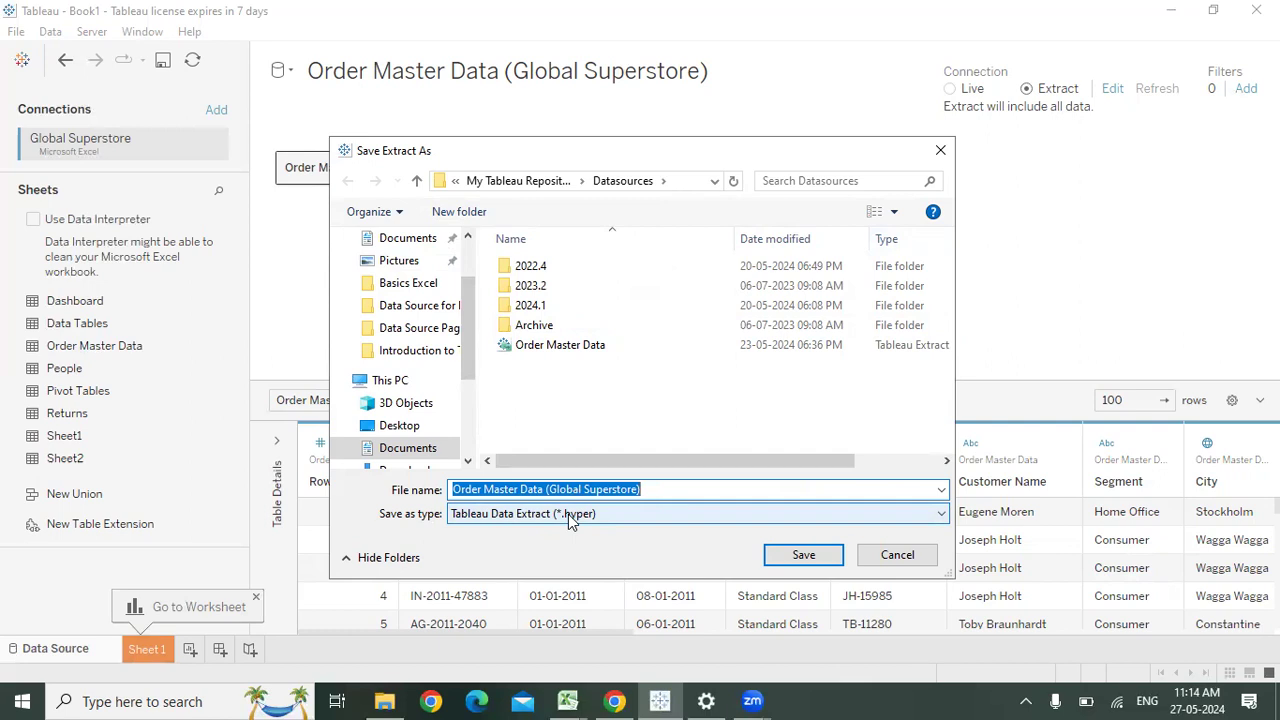
pyautogui.click(693, 491)
pyautogui.moveTo(693, 491); pyautogui.dragTo(445, 490)
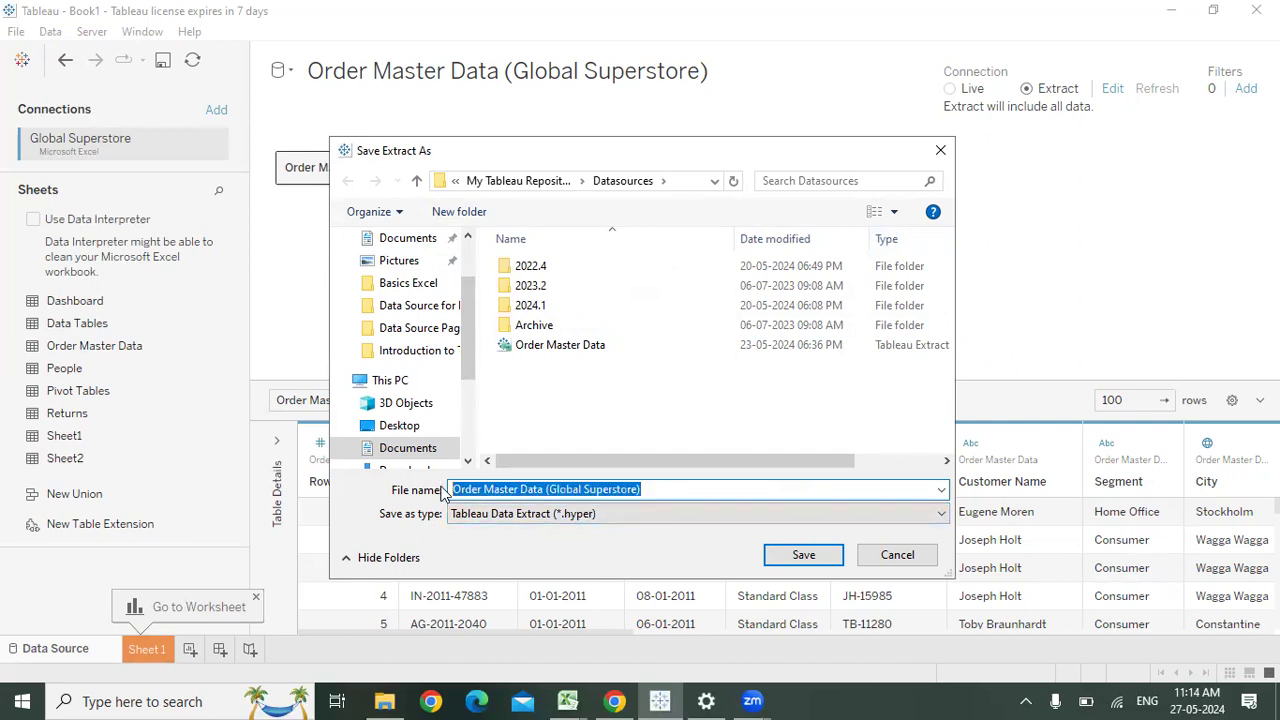
pyautogui.write('Ord')
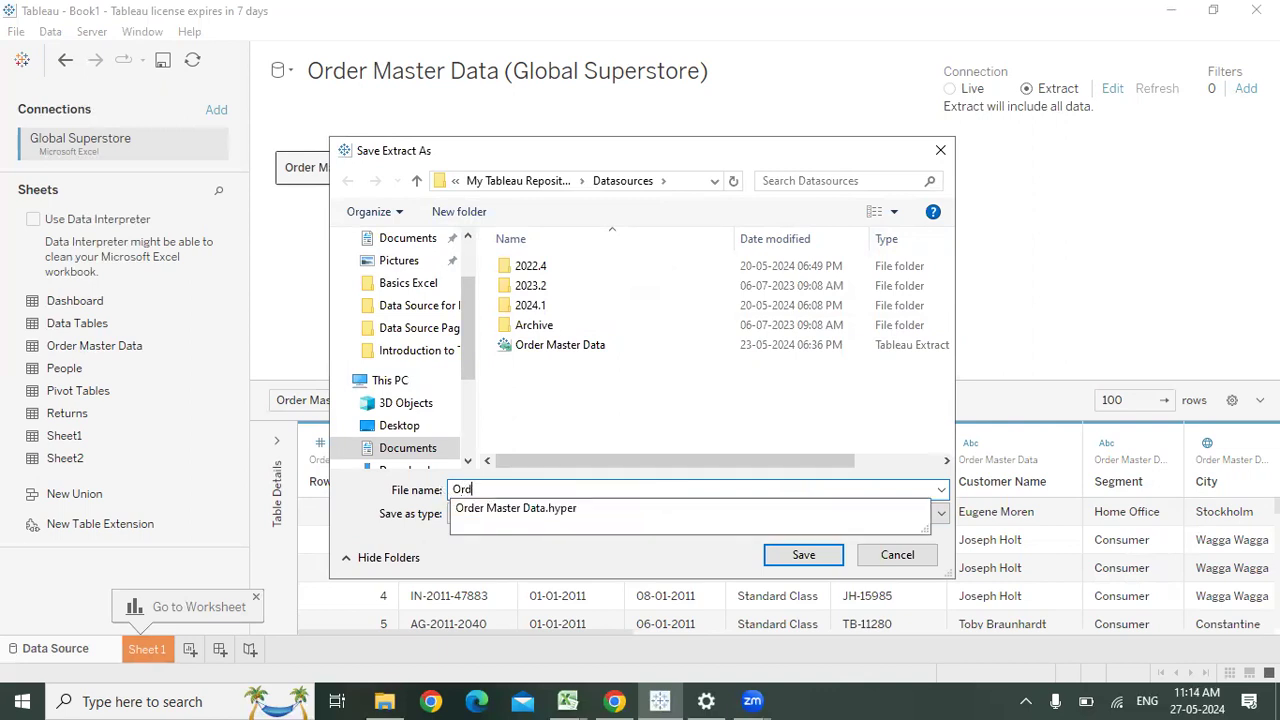
pyautogui.write('ers Detail')
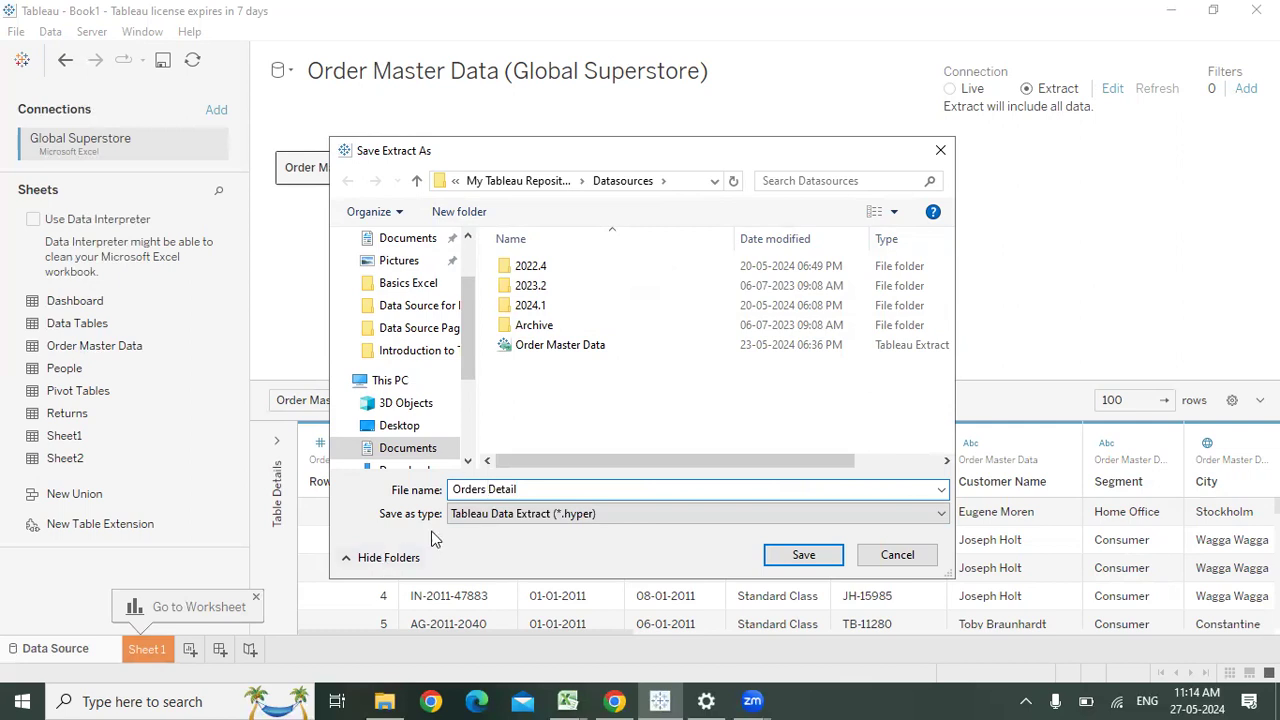
pyautogui.click(526, 514)
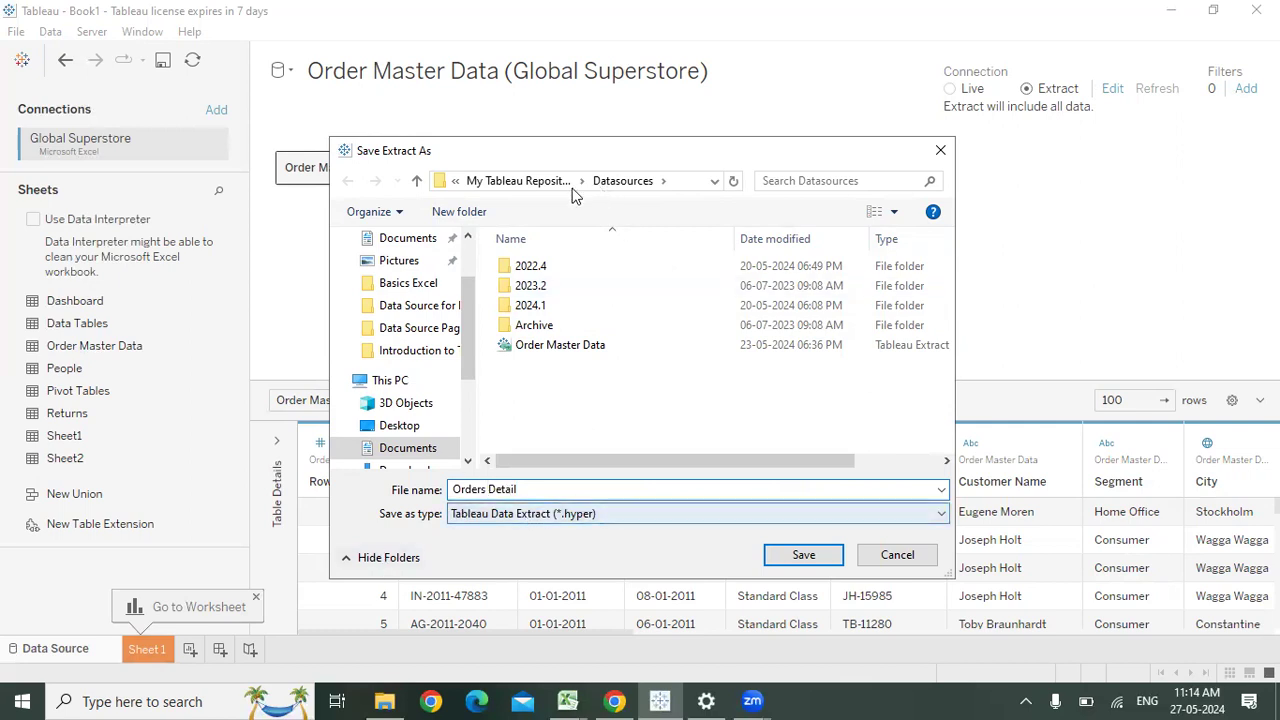
pyautogui.click(690, 185)
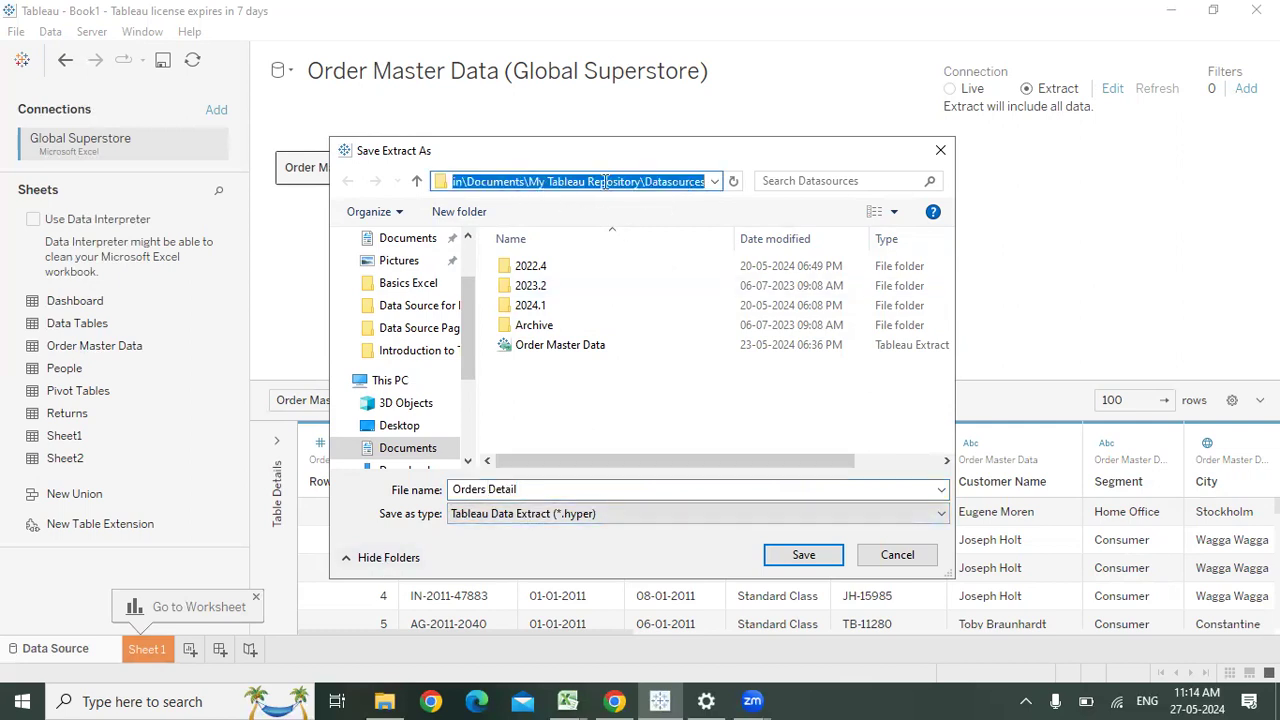
pyautogui.click(803, 556)
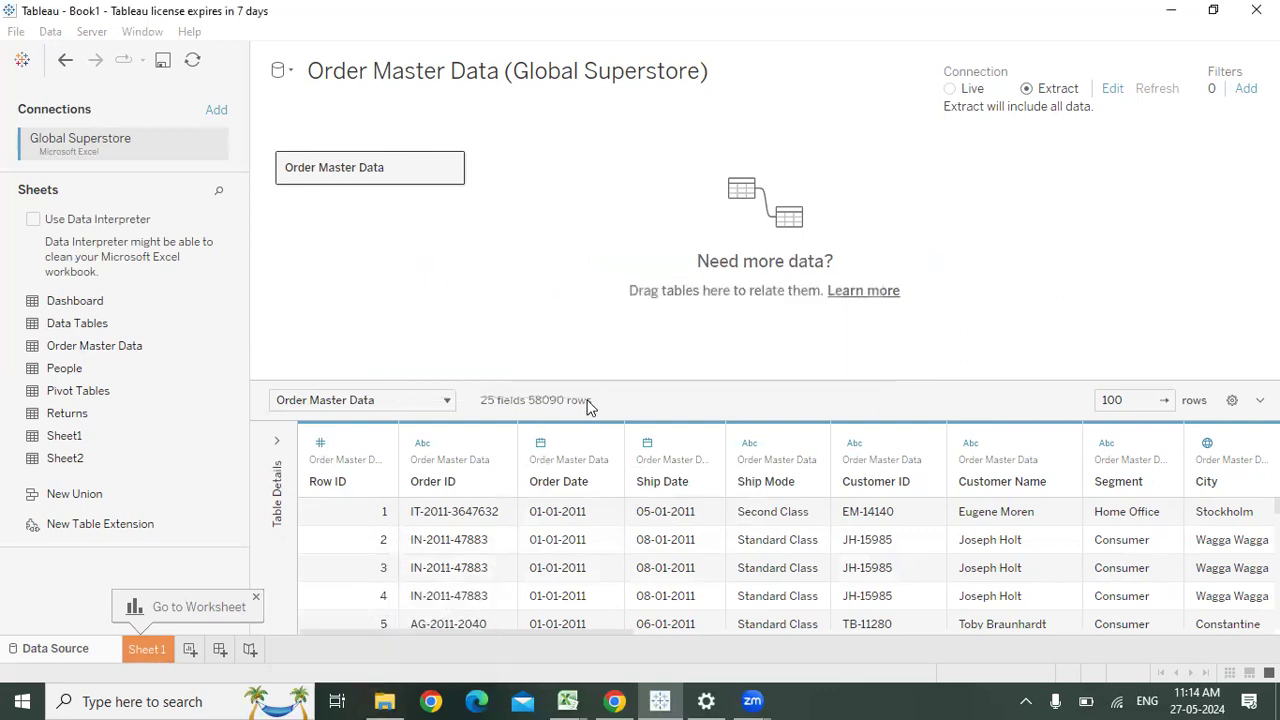
# Switch to File Explorer and check the Datasources folder for the saved Orders Detail extract.
pyautogui.click(405, 698)
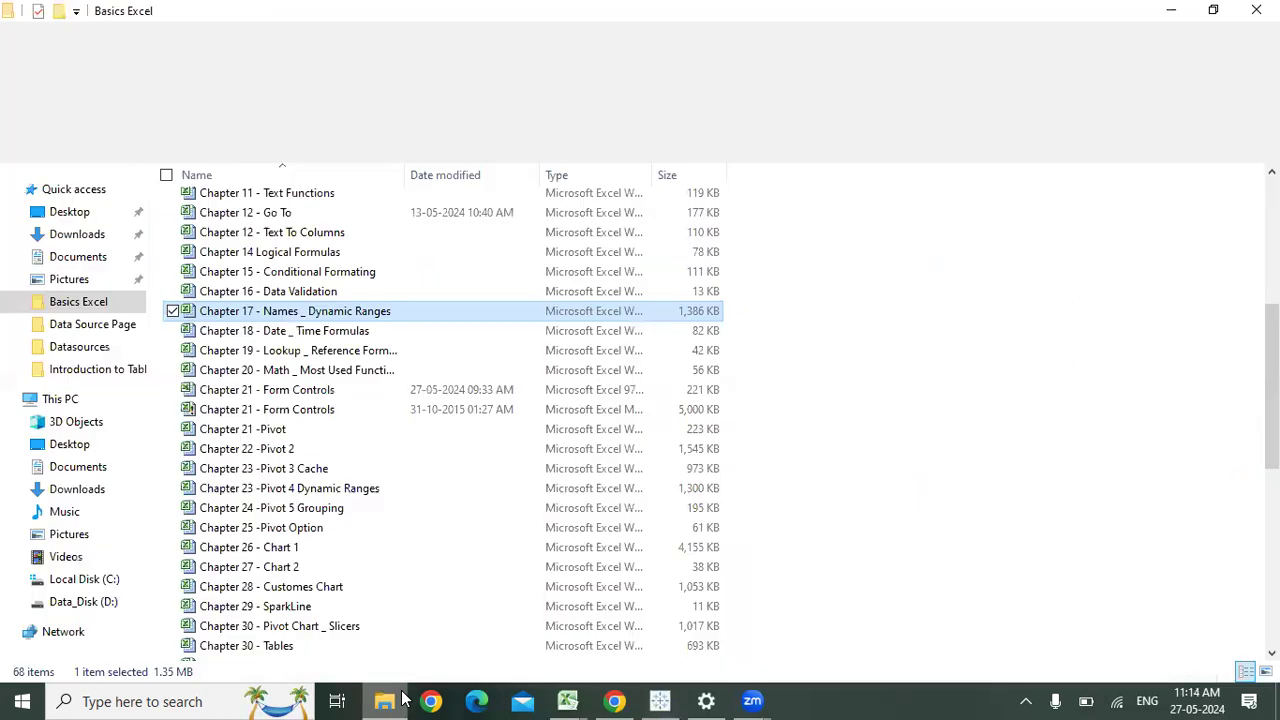
pyautogui.click(100, 350)
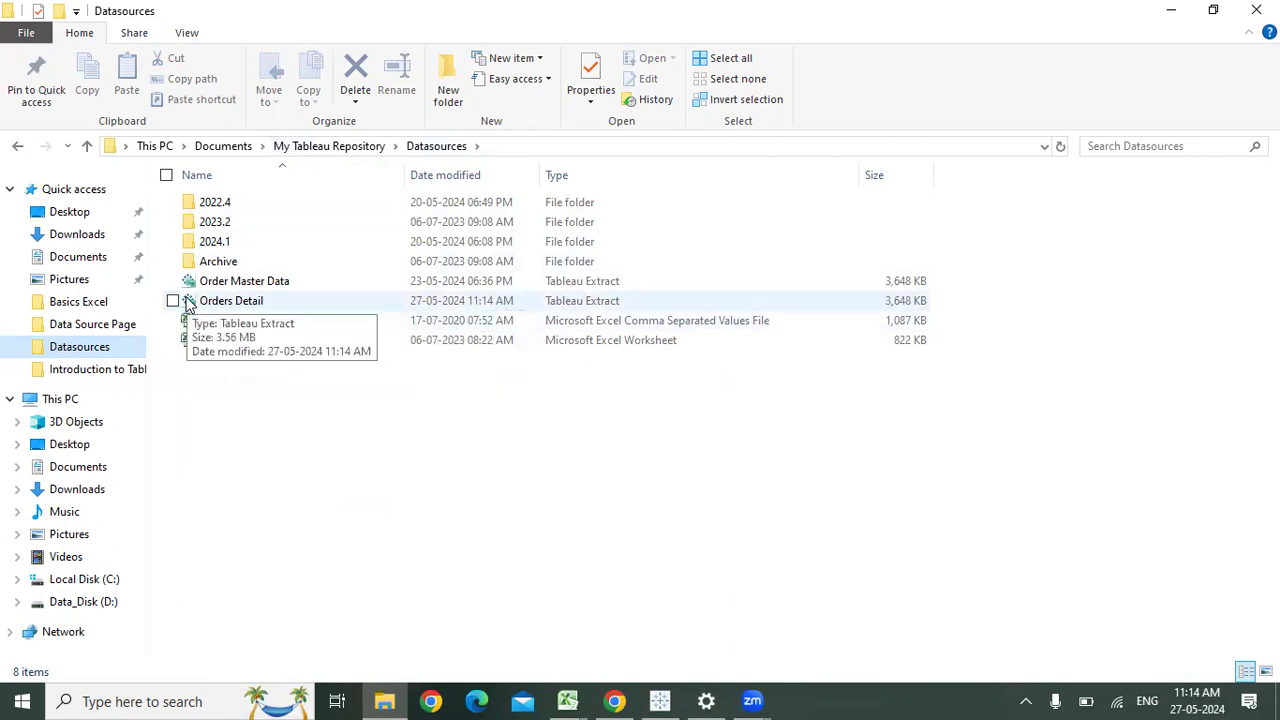
pyautogui.keyDown('ctrl'); pyautogui.scroll(3, 296, 405); pyautogui.keyUp('ctrl')
pyautogui.keyDown('ctrl'); pyautogui.scroll(5, 296, 405); pyautogui.keyUp('ctrl')
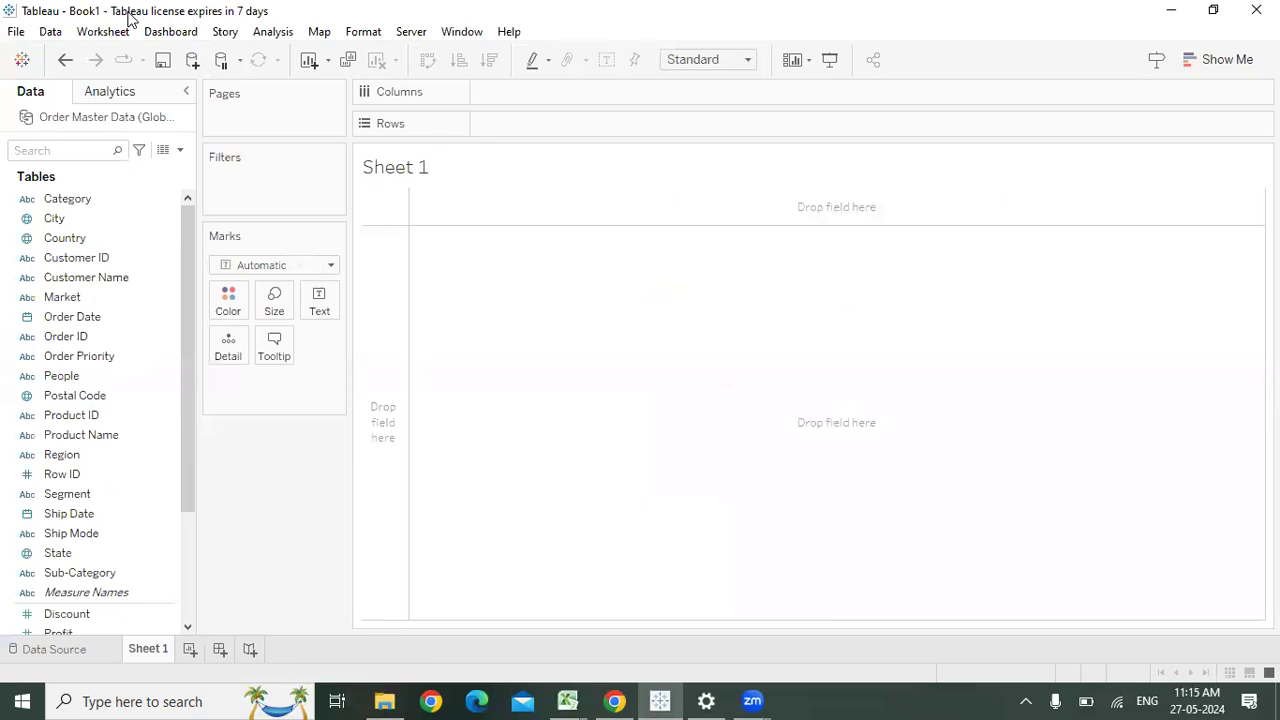
# Start saving the workbook under a new name, with Tableau Packaged Workbook (*.twbx) as the file type.
pyautogui.click(16, 31)
pyautogui.click(81, 148)
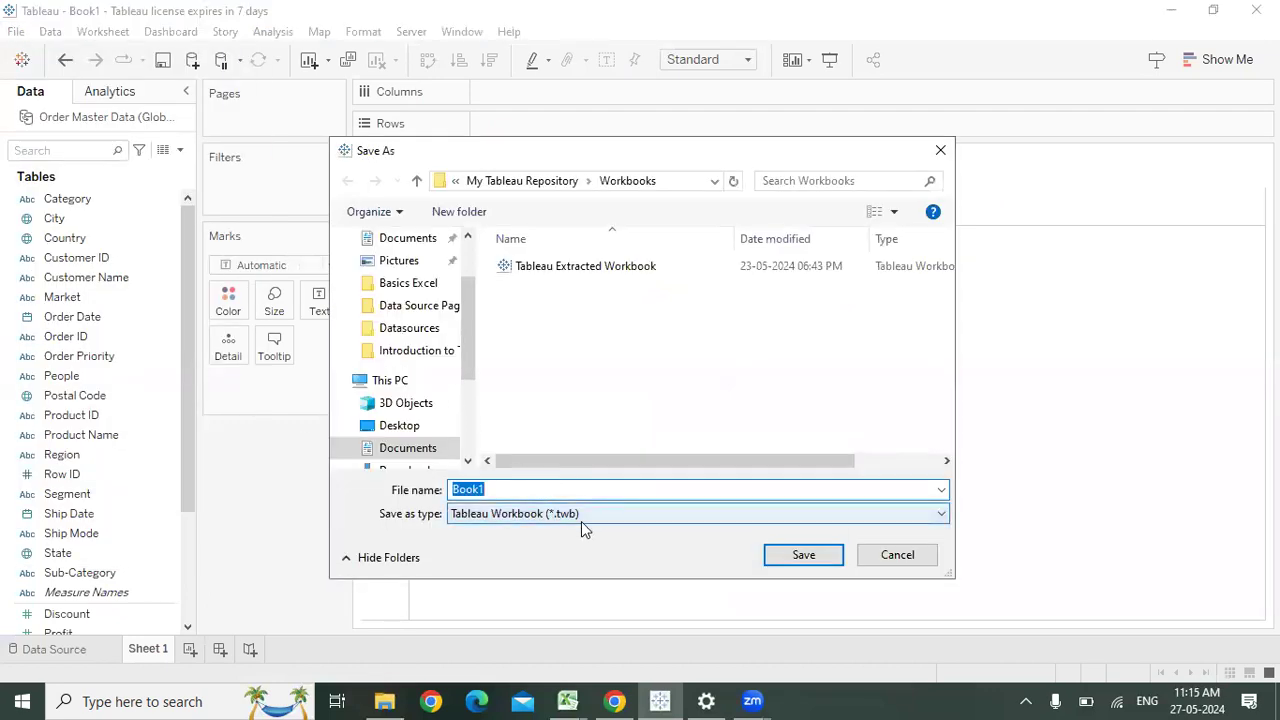
pyautogui.click(581, 521)
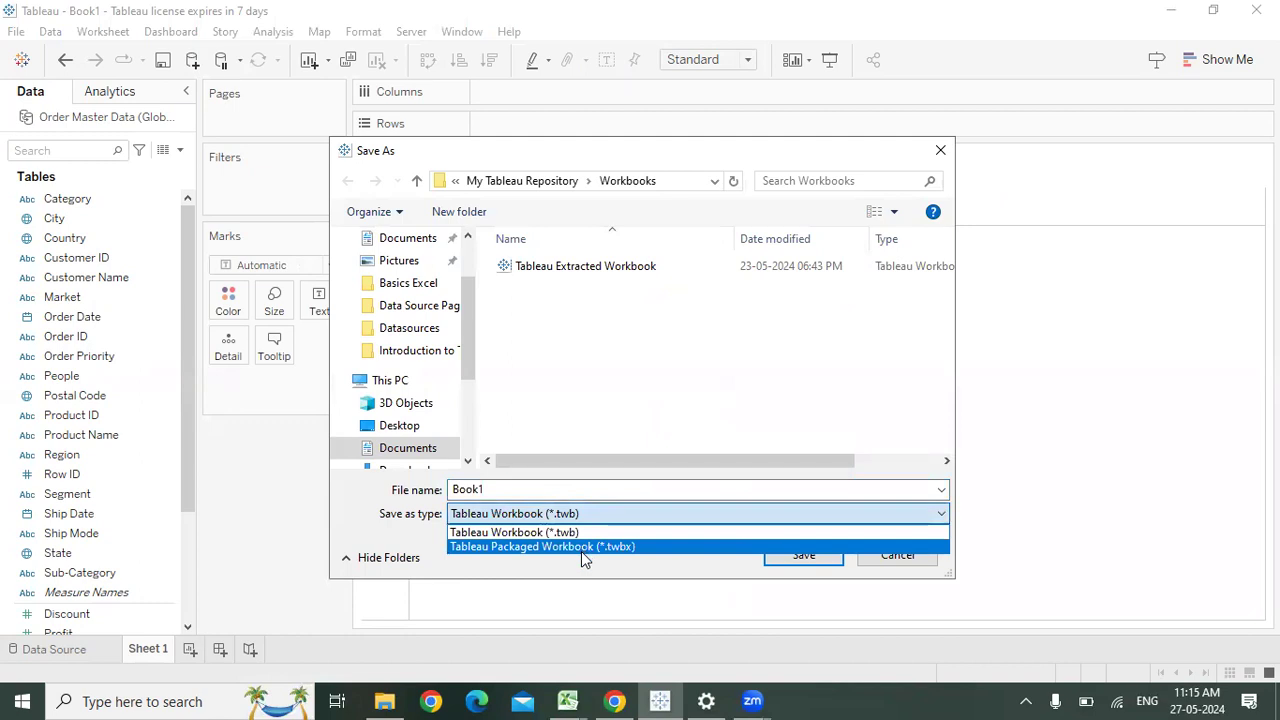
pyautogui.click(582, 547)
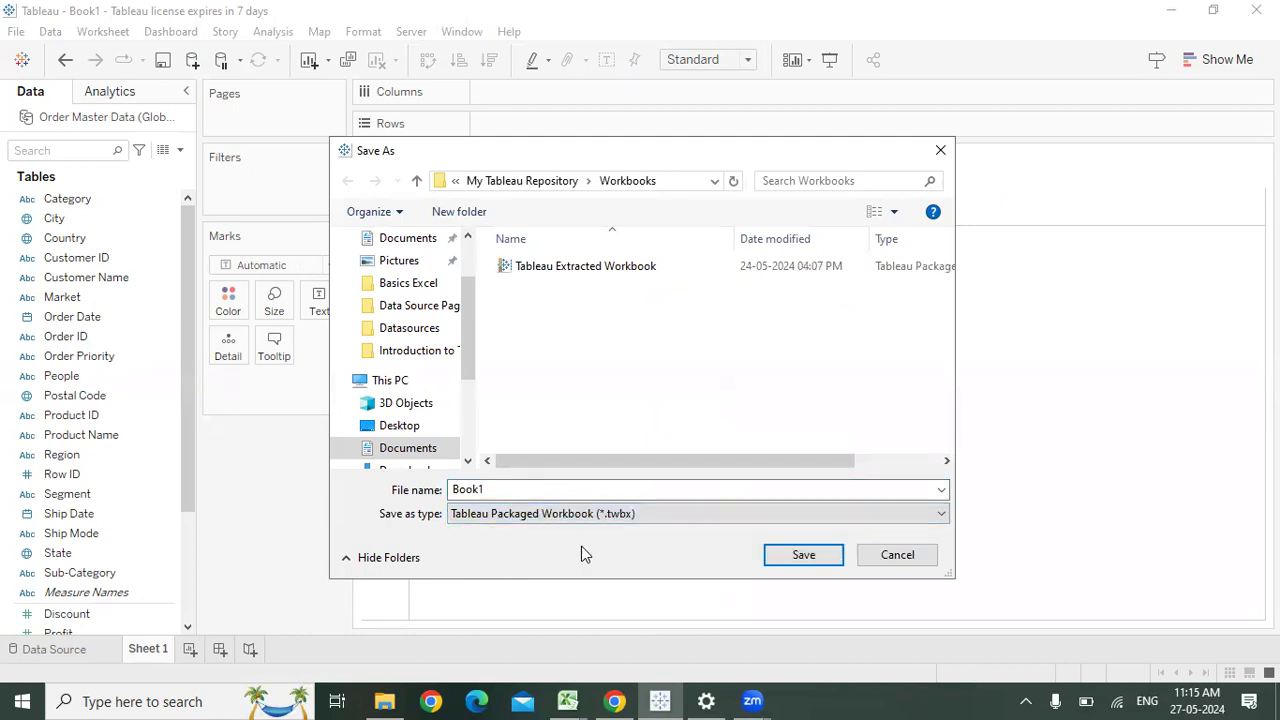
# Name the packaged workbook Orders Analysis Report and save it in the Workbooks folder.
pyautogui.doubleClick(548, 488)
pyautogui.write('Tab')
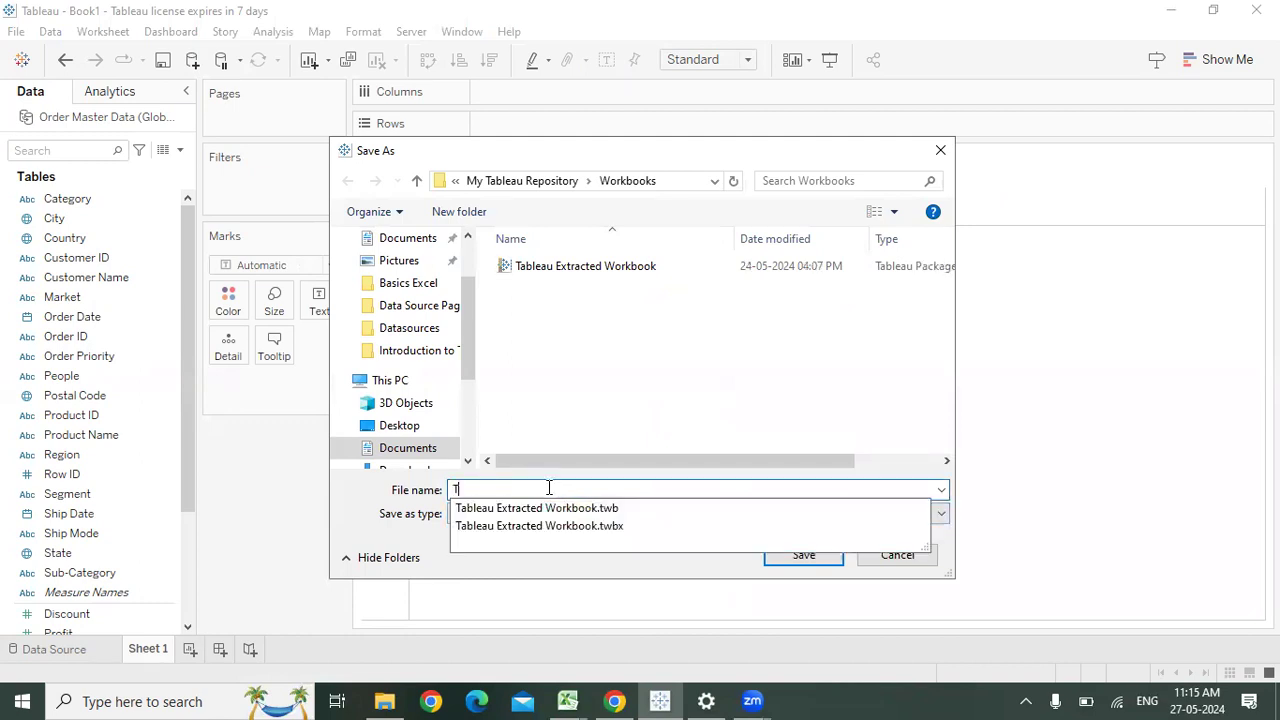
pyautogui.press('BackSpace')
pyautogui.press('BackSpace')
pyautogui.press('BackSpace')
pyautogui.write('Orders ')
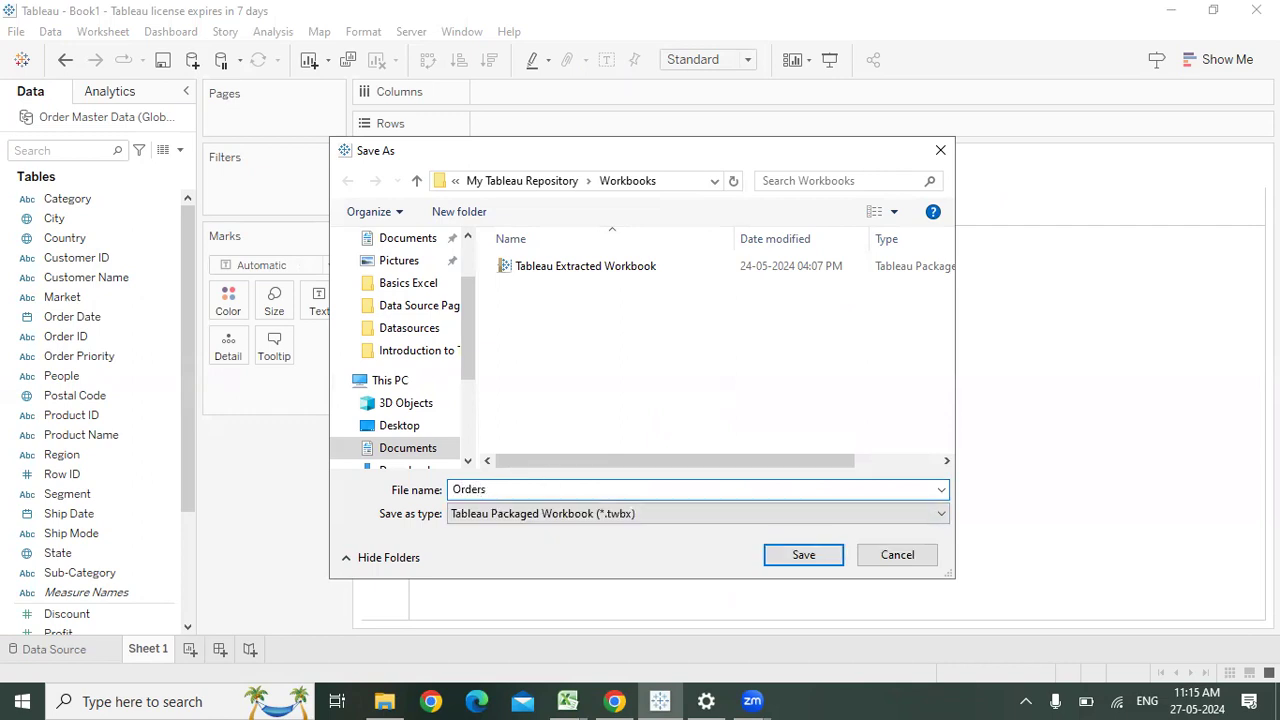
pyautogui.write('Analysis Report')
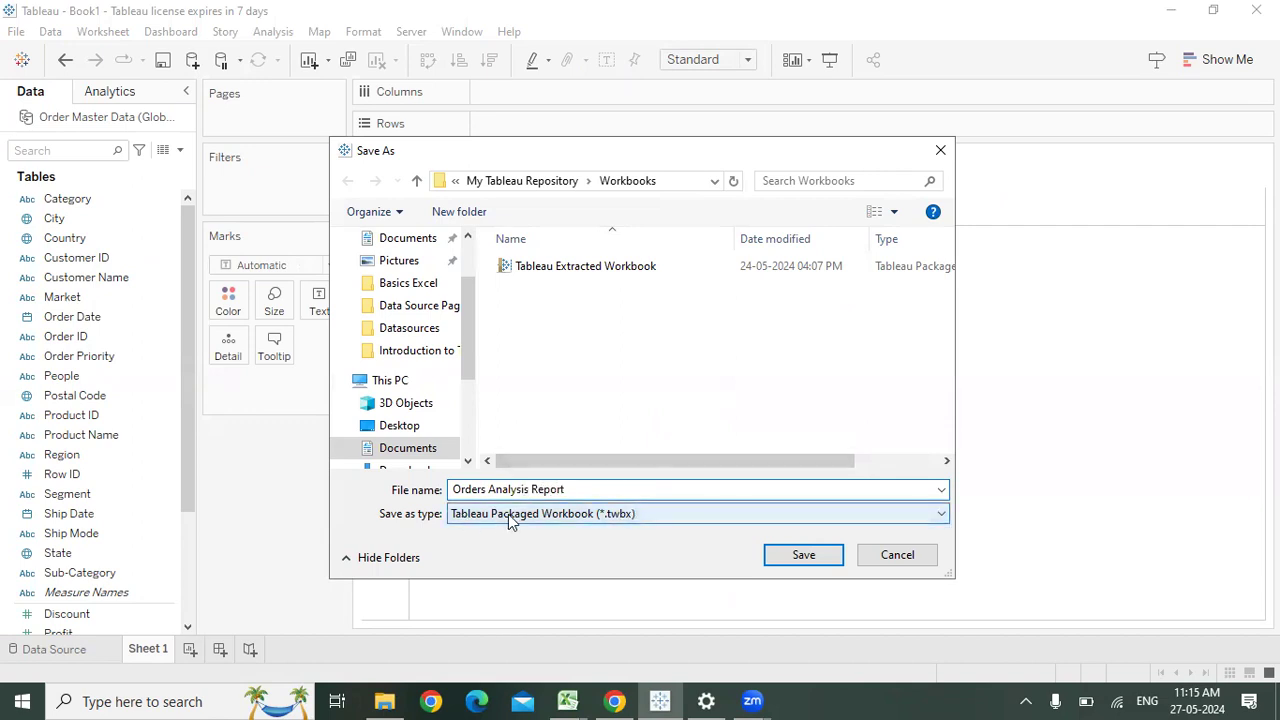
pyautogui.click(620, 518)
pyautogui.click(620, 518)
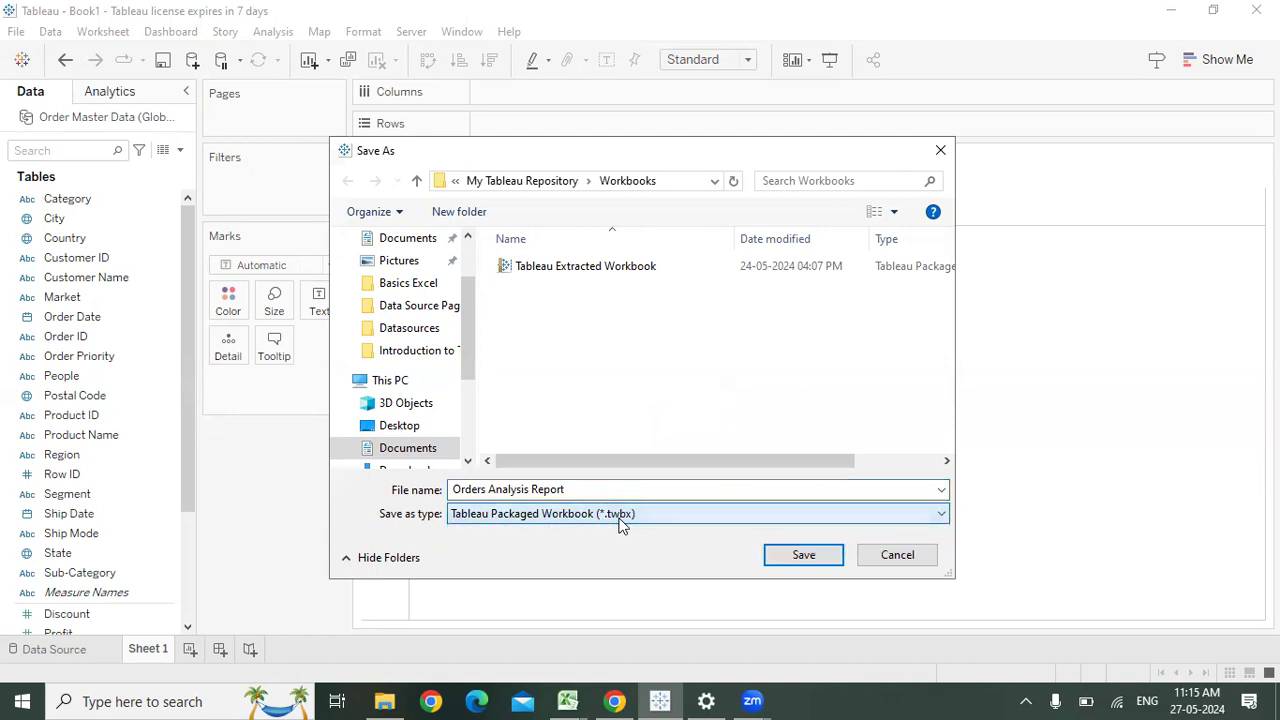
pyautogui.click(800, 558)
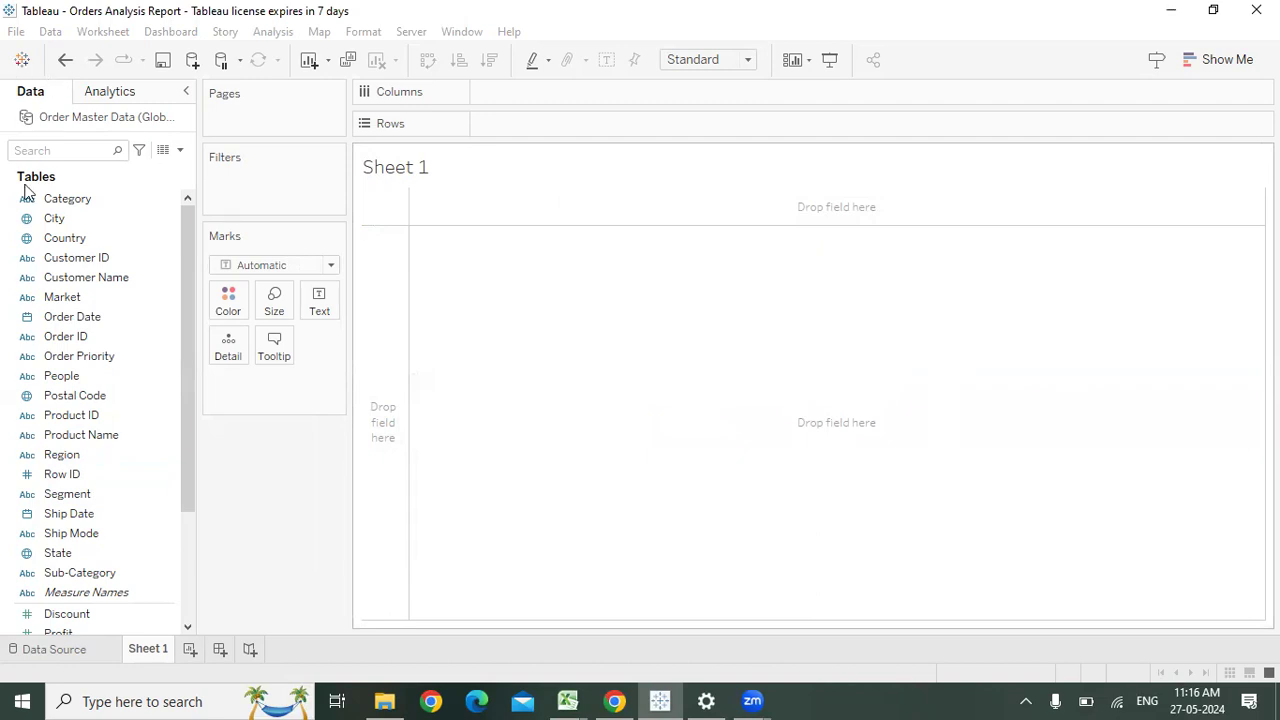
# Look over the start page and its full list of server connectors, and return to the data source page.
pyautogui.click(22, 59)
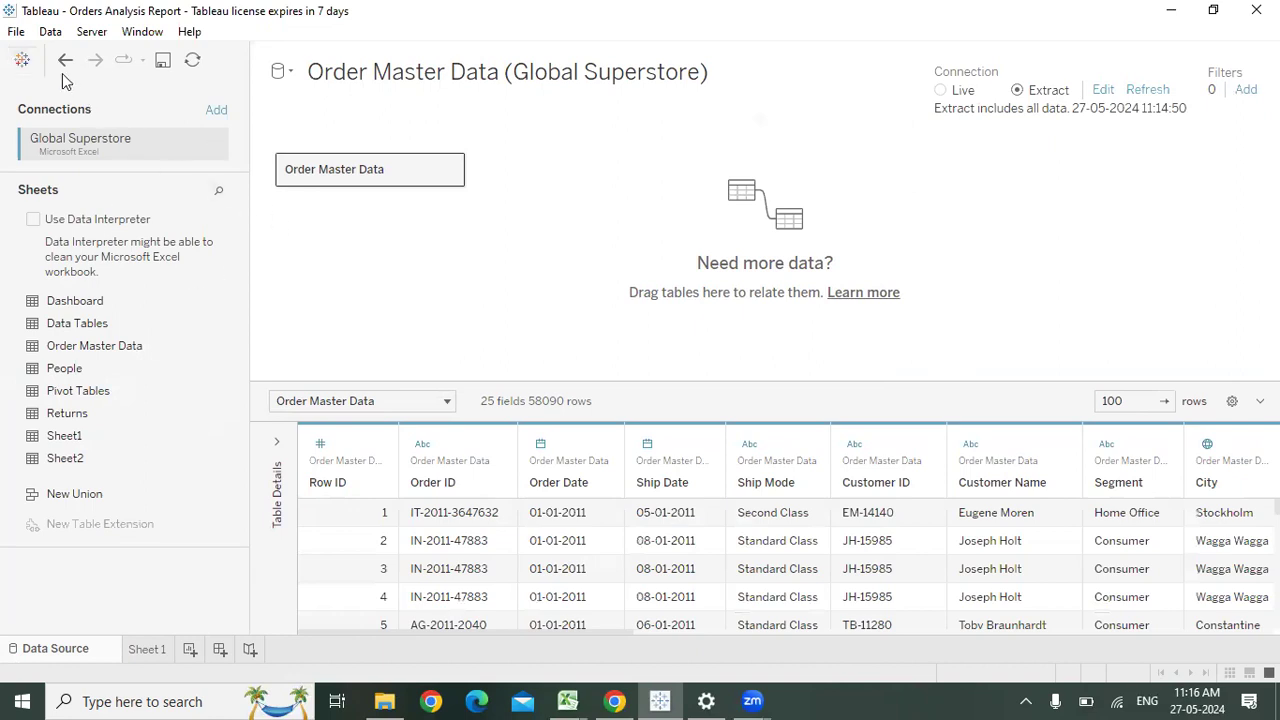
pyautogui.click(22, 60)
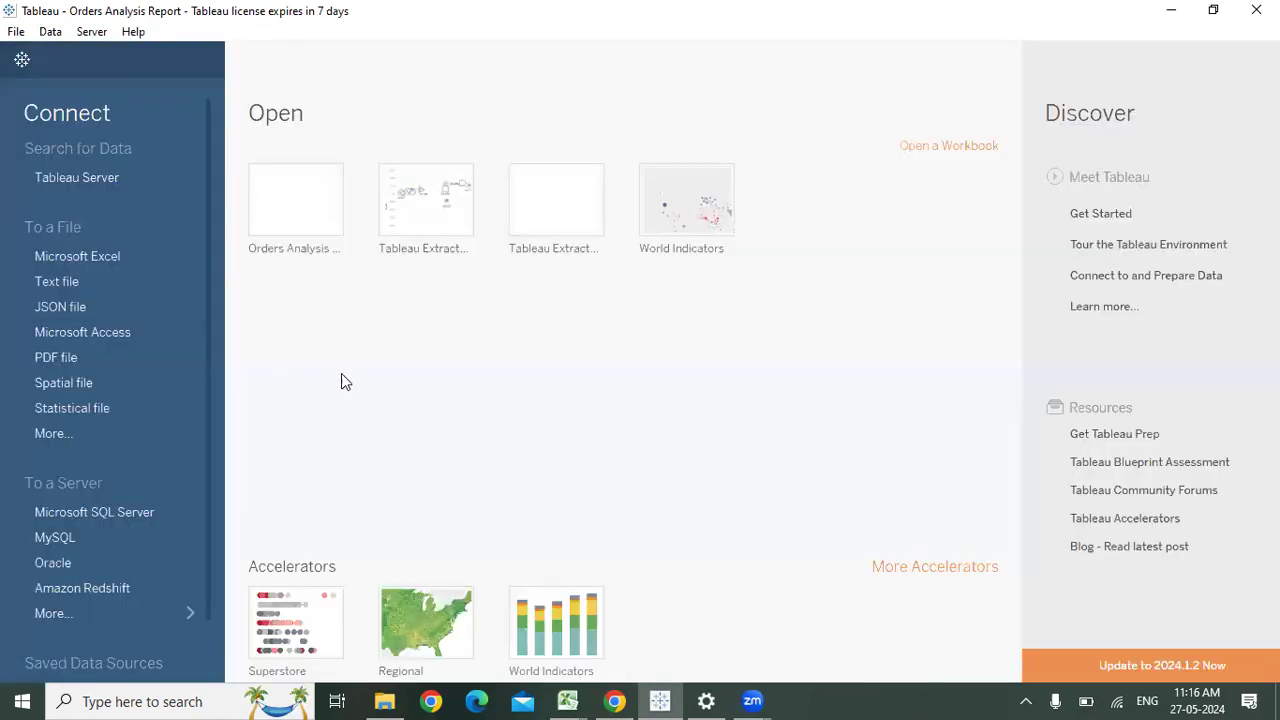
pyautogui.click(116, 609)
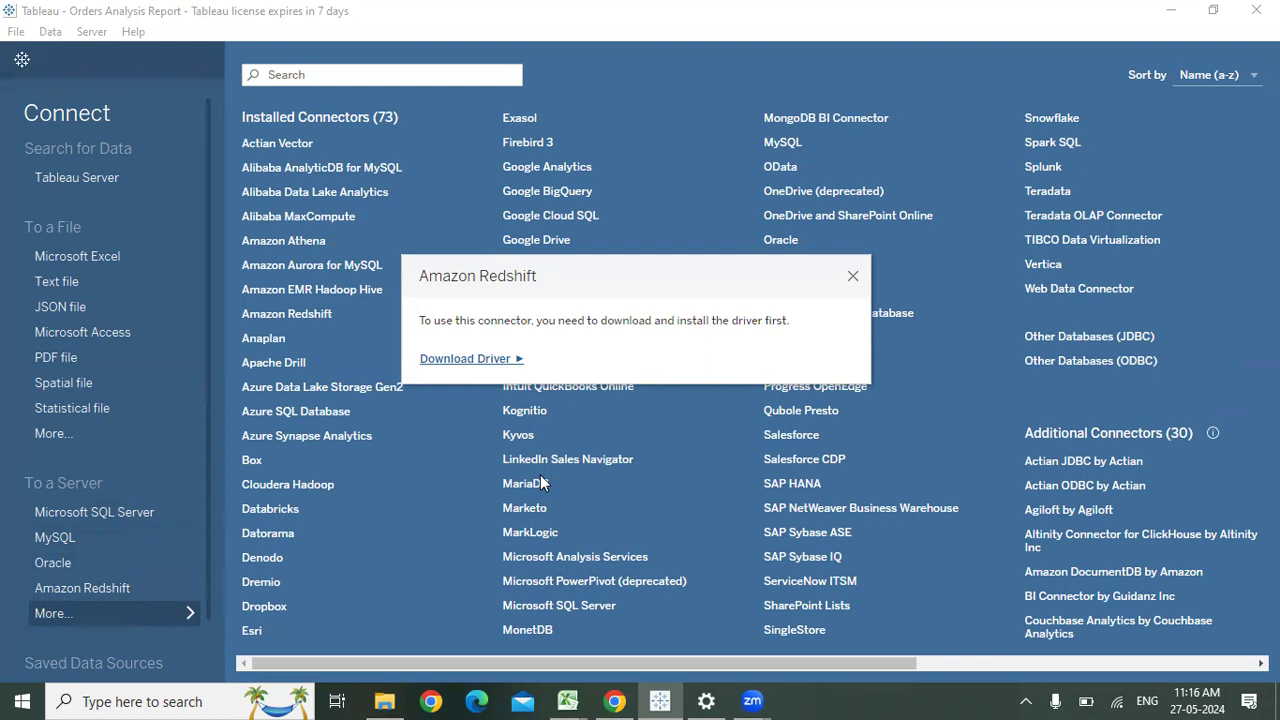
pyautogui.press('Escape')
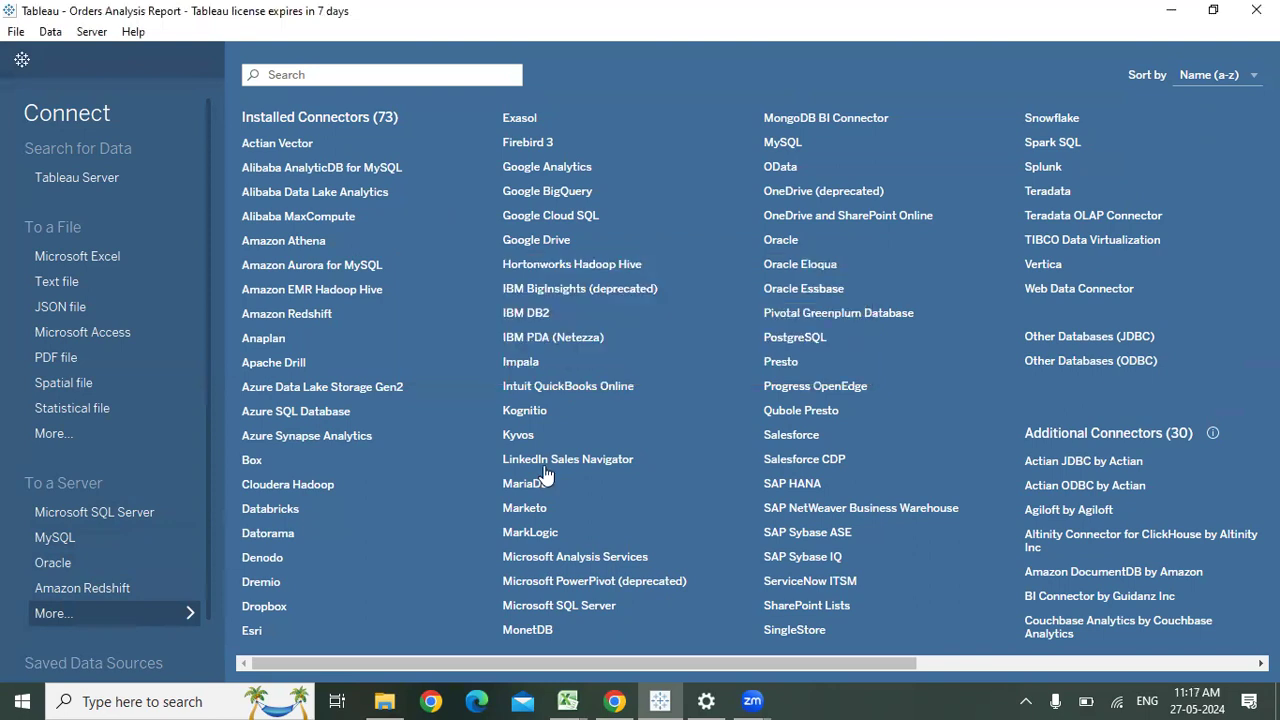
pyautogui.press('Escape')
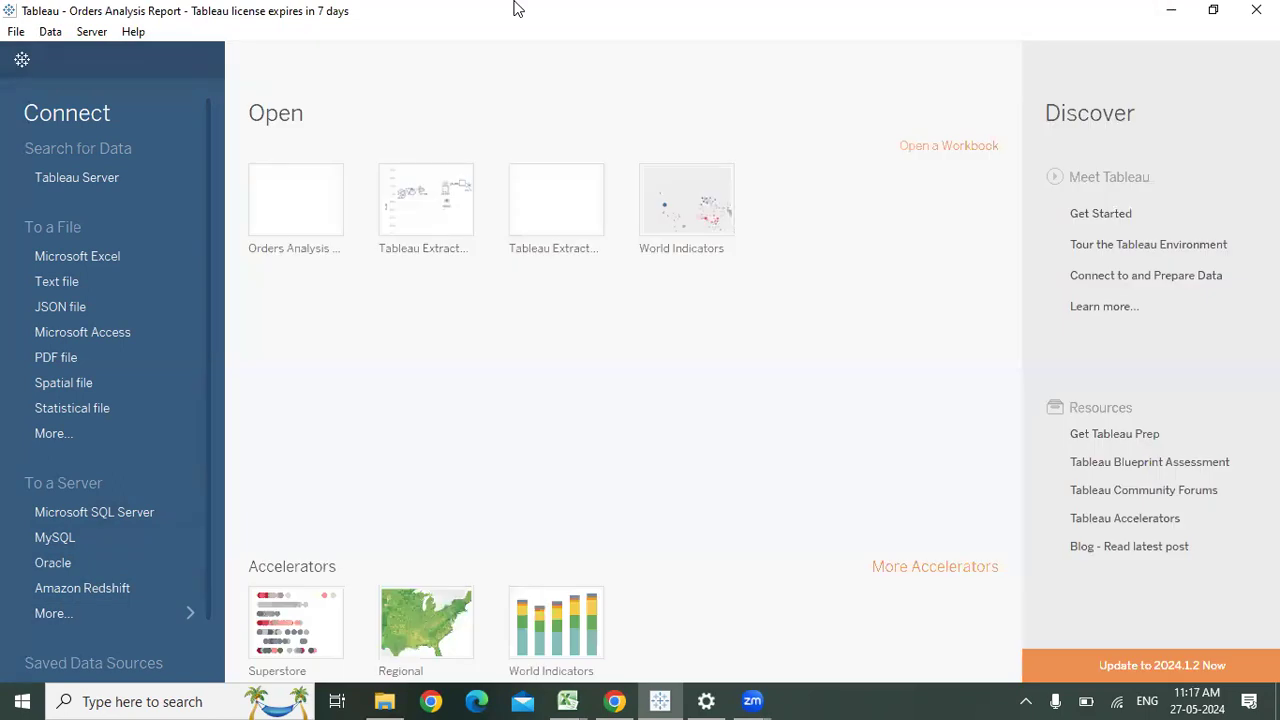
pyautogui.press('Escape')
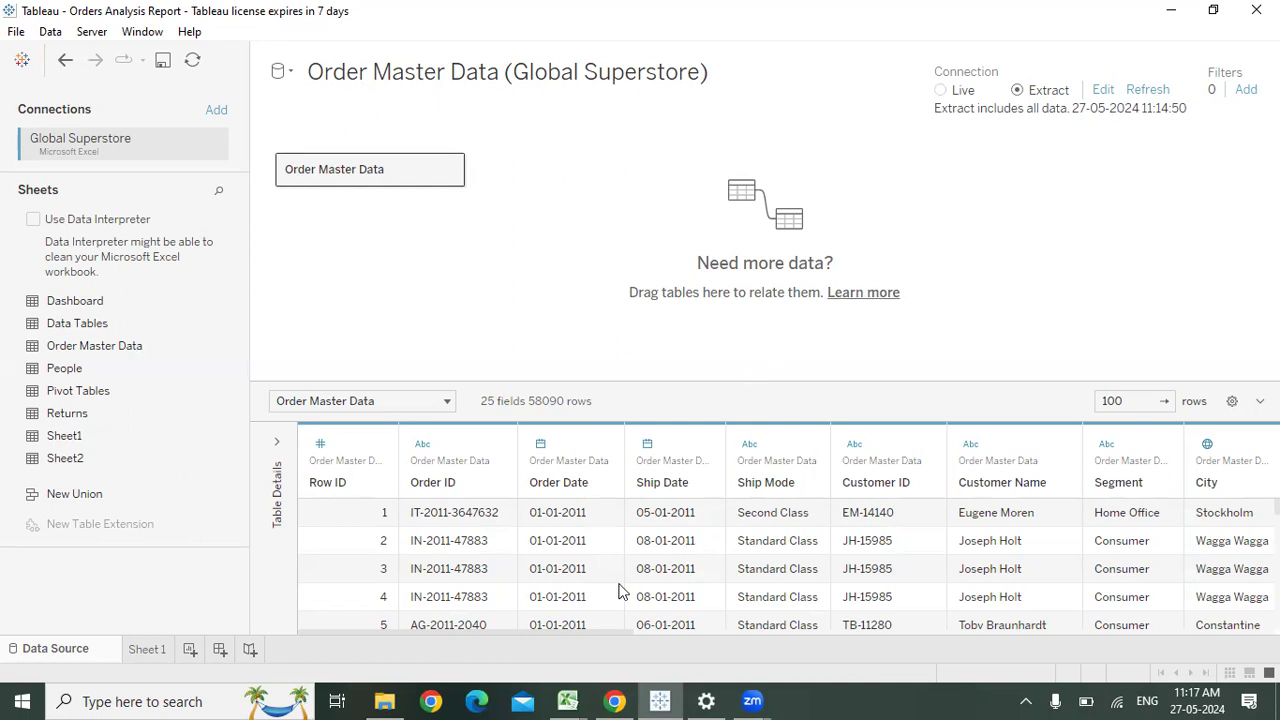
# Edit the extract settings of Order Master Data and add an extract filter on the Market field.
pyautogui.click(609, 77)
pyautogui.click(1016, 92)
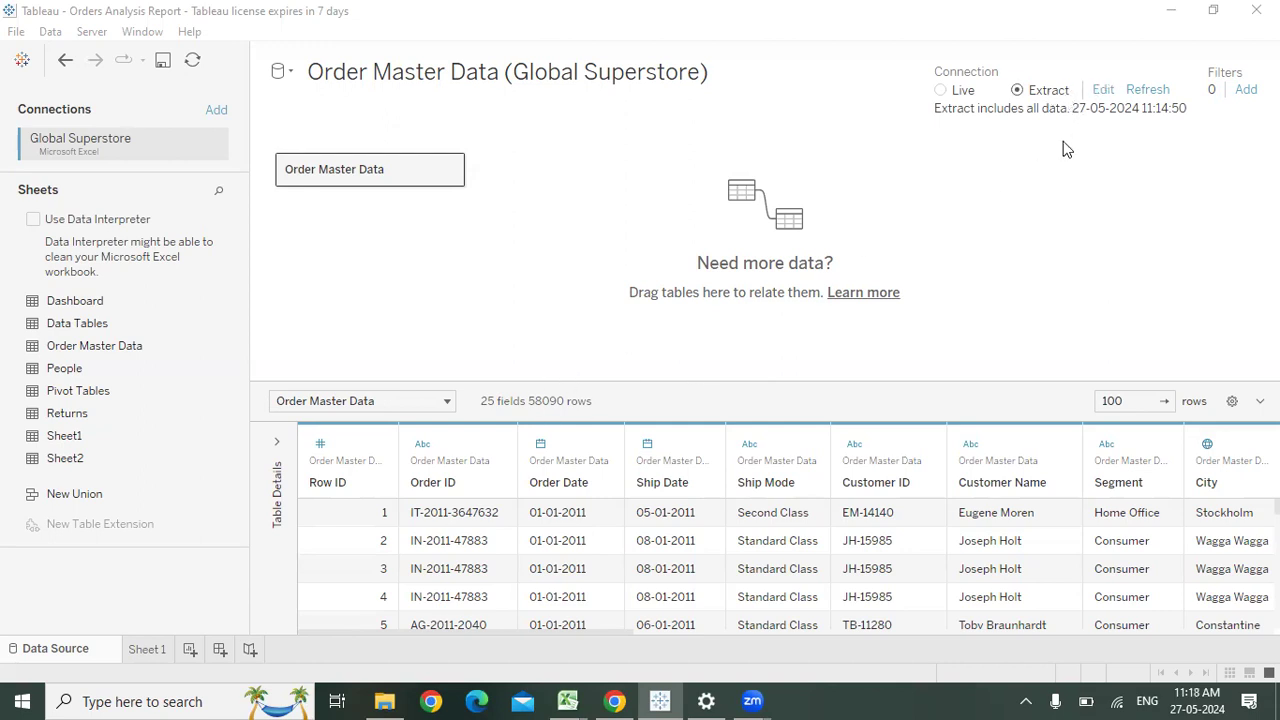
pyautogui.click(1104, 94)
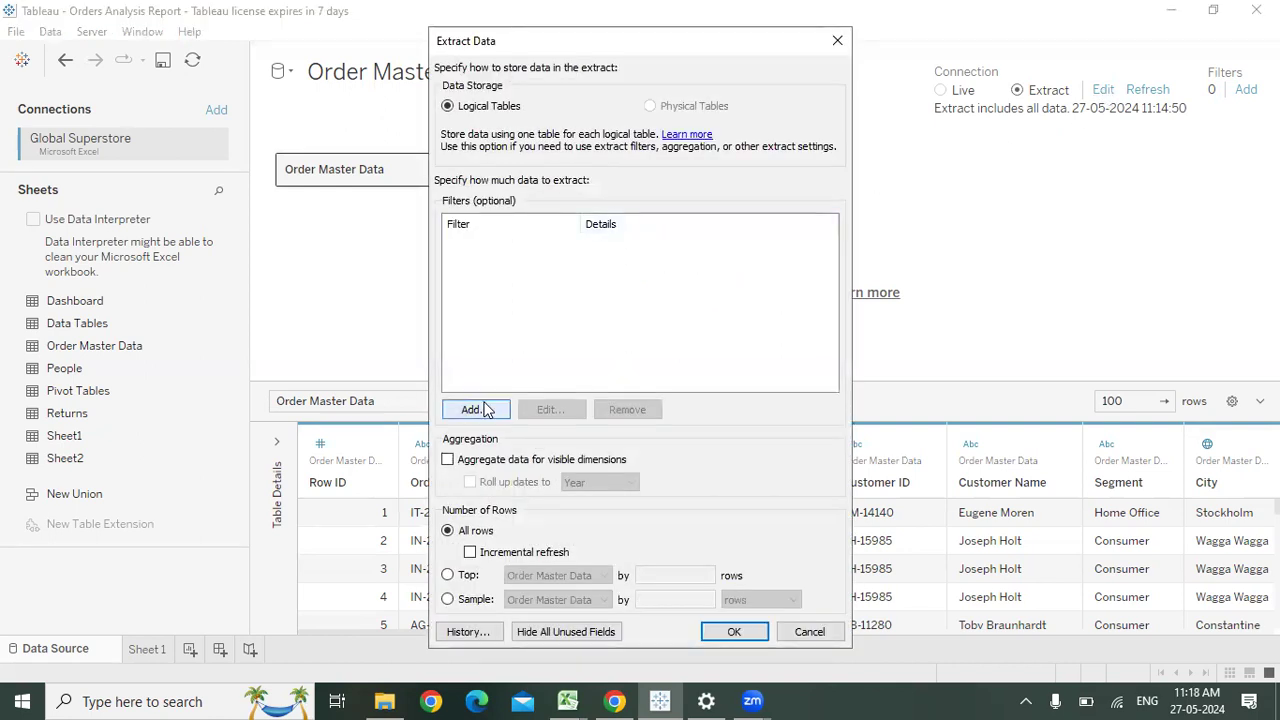
pyautogui.click(486, 409)
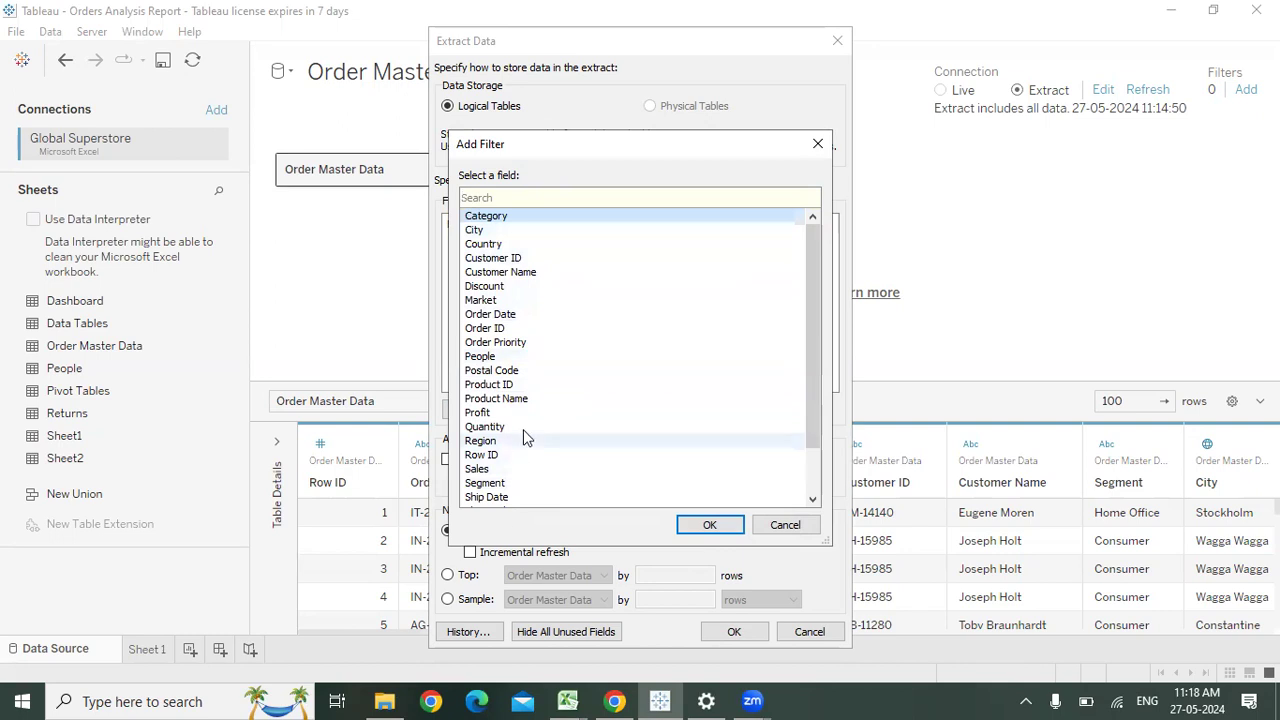
pyautogui.scroll(-2, 520, 440)
pyautogui.scroll(2, 526, 397)
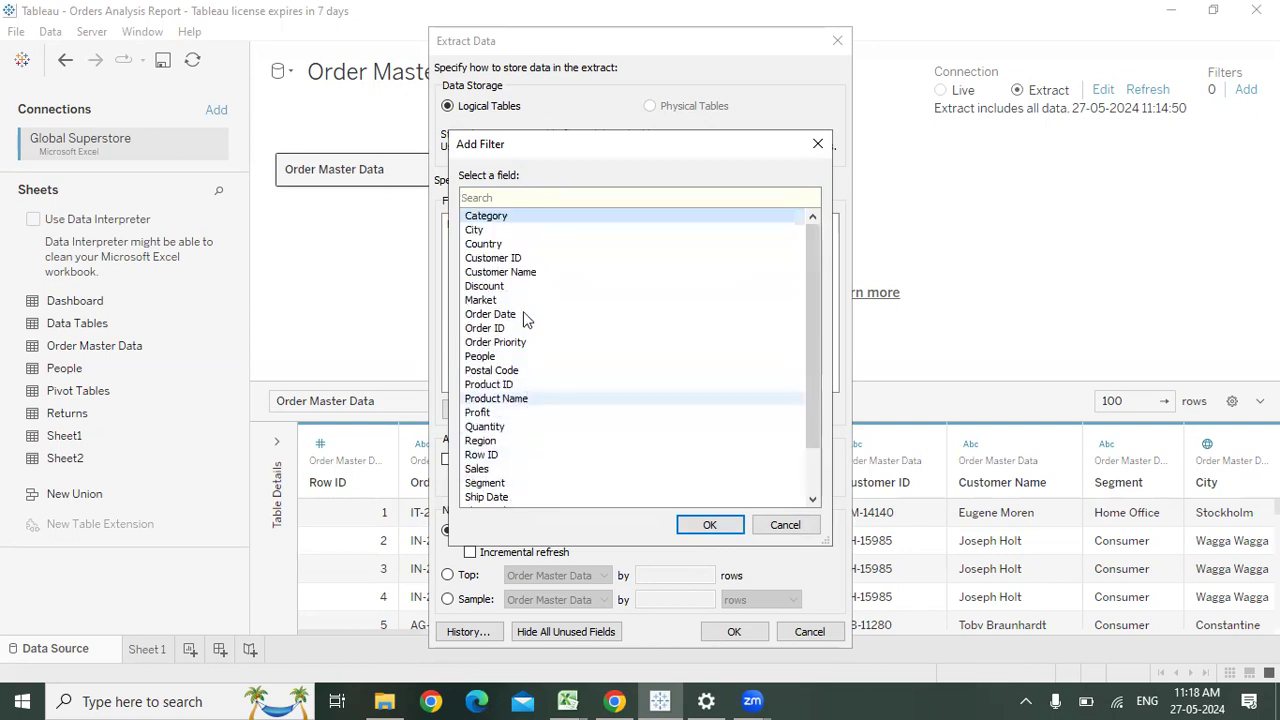
pyautogui.click(506, 303)
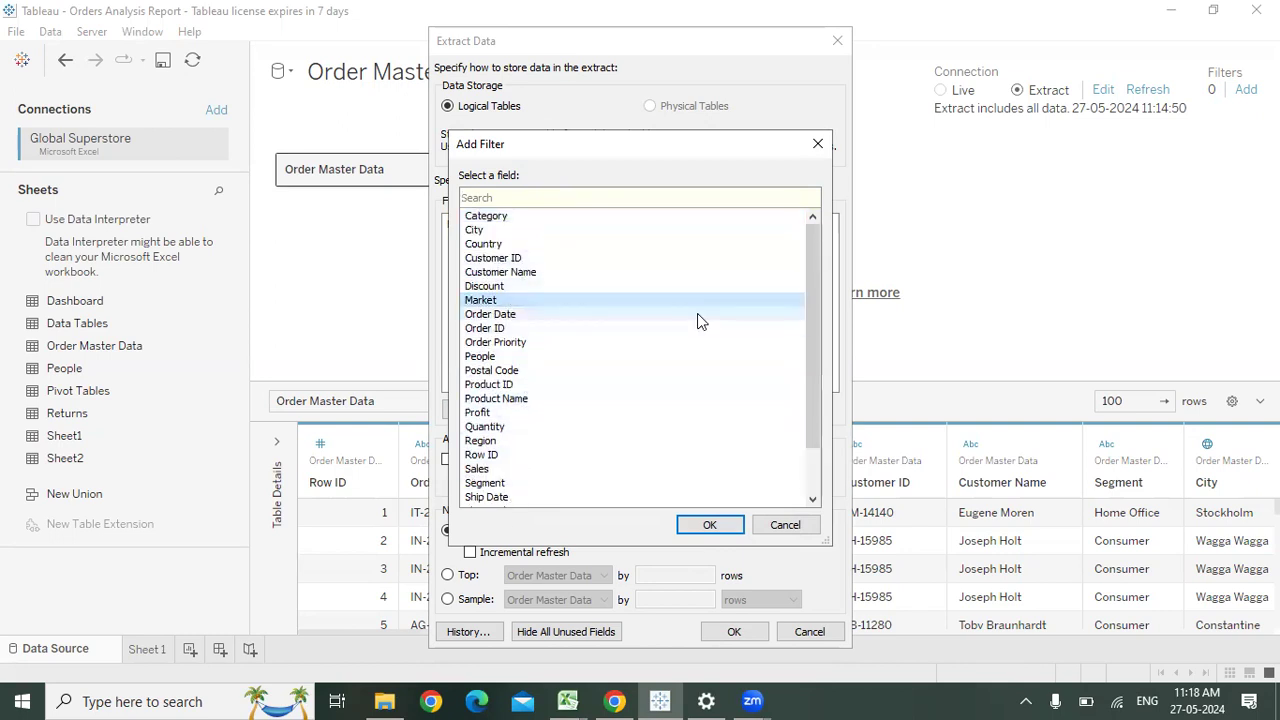
pyautogui.click(709, 527)
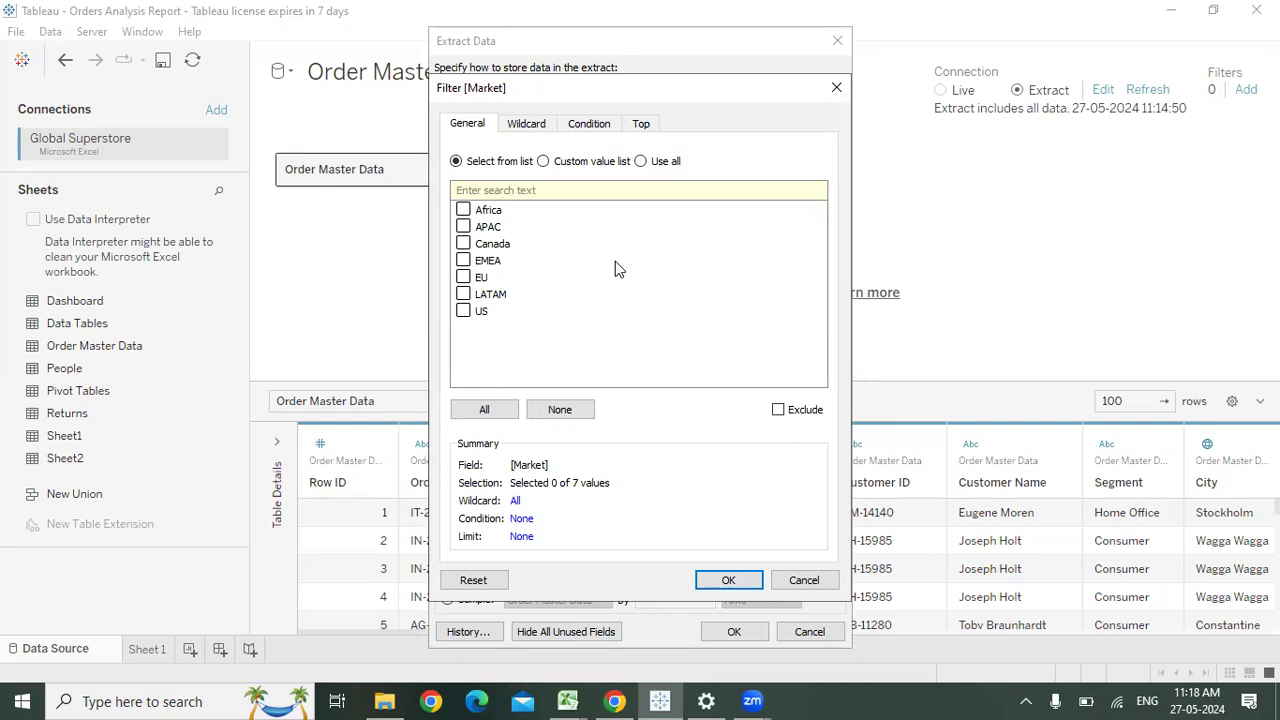
# Keep only Canada, LATAM and US in the Market filter and apply the extract settings.
pyautogui.click(463, 294)
pyautogui.click(463, 311)
pyautogui.click(463, 243)
pyautogui.click(728, 580)
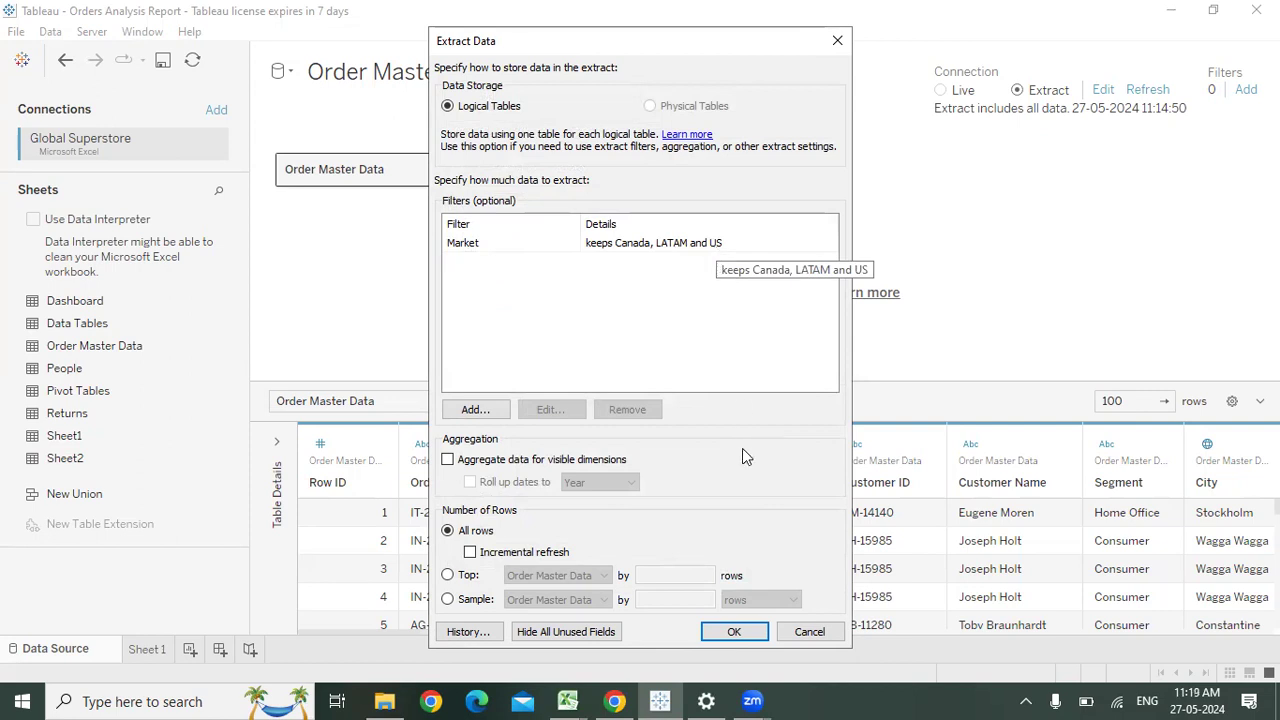
pyautogui.moveTo(574, 43); pyautogui.dragTo(366, 2)
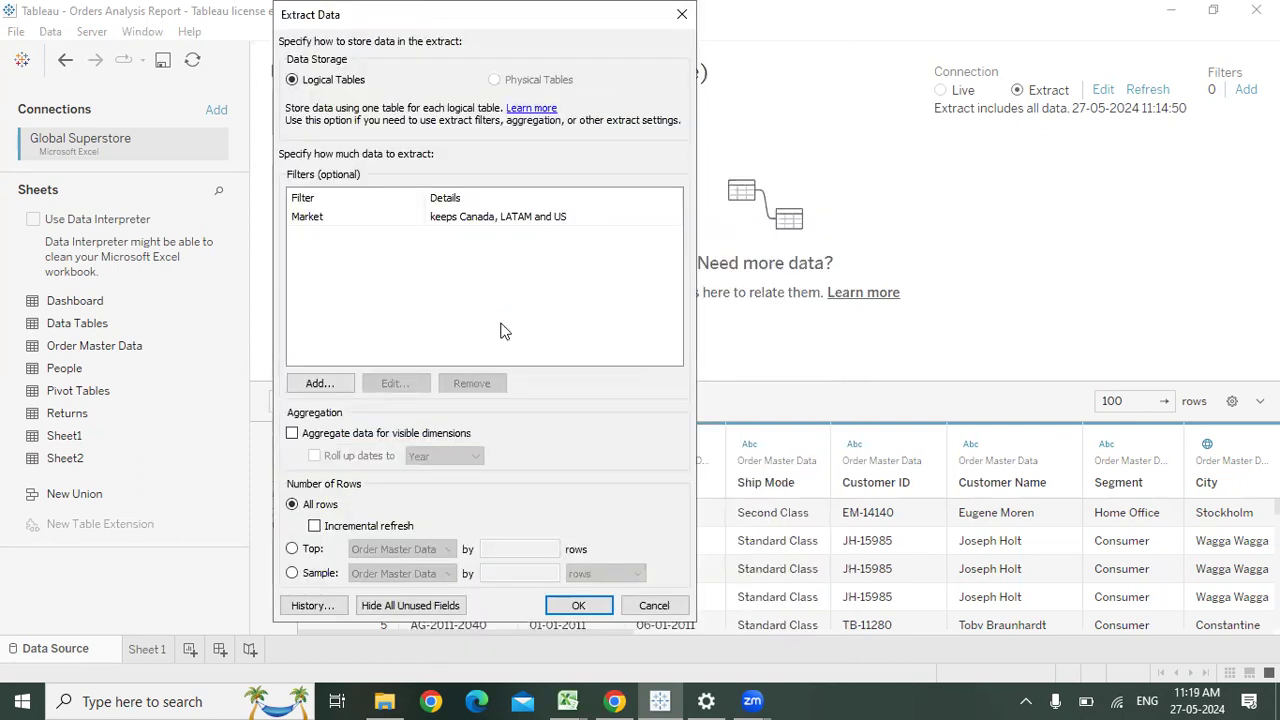
pyautogui.click(574, 604)
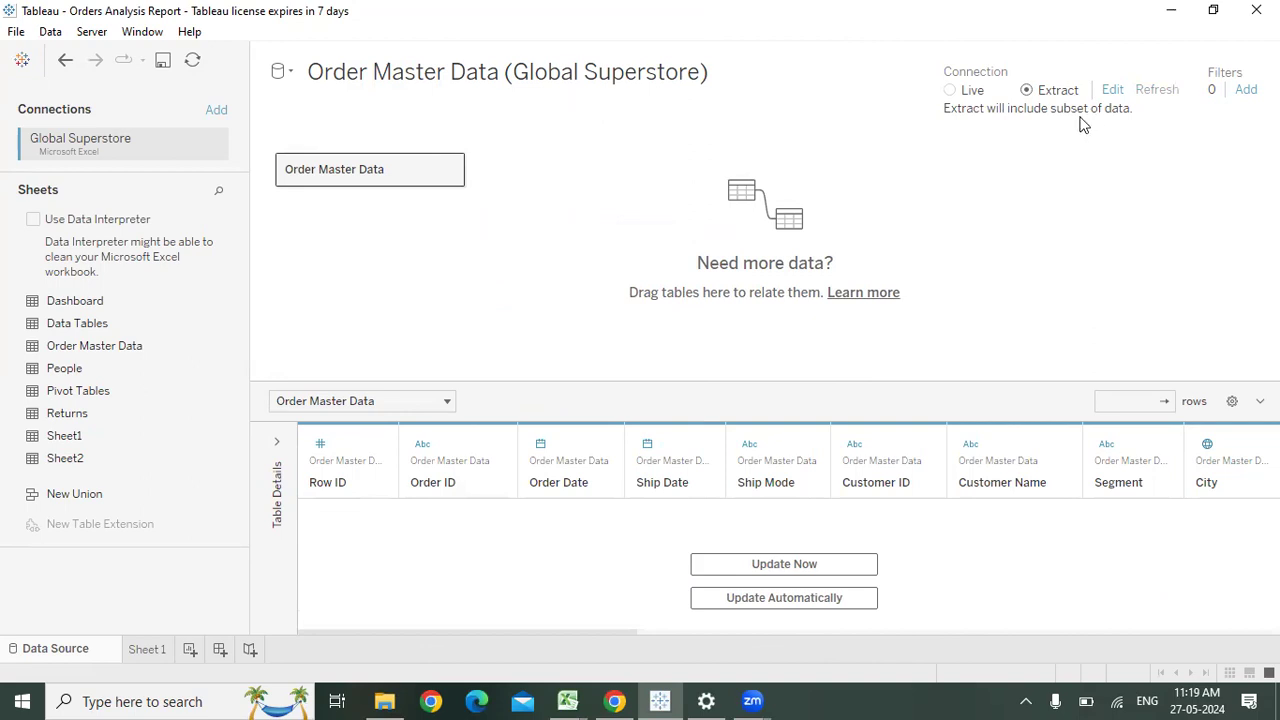
# Generate the extract by opening Sheet 1, and place the Order Master Data count in the view.
pyautogui.click(714, 558)
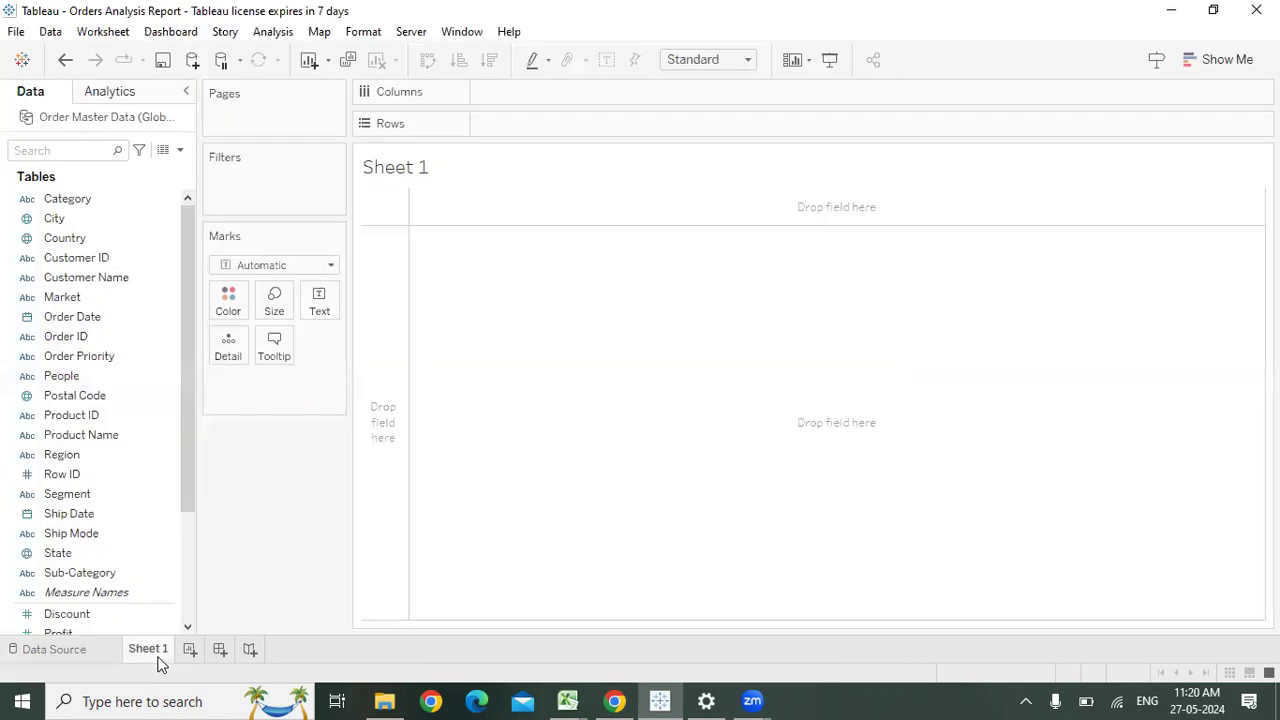
pyautogui.click(184, 600)
pyautogui.moveTo(105, 596); pyautogui.dragTo(331, 302)
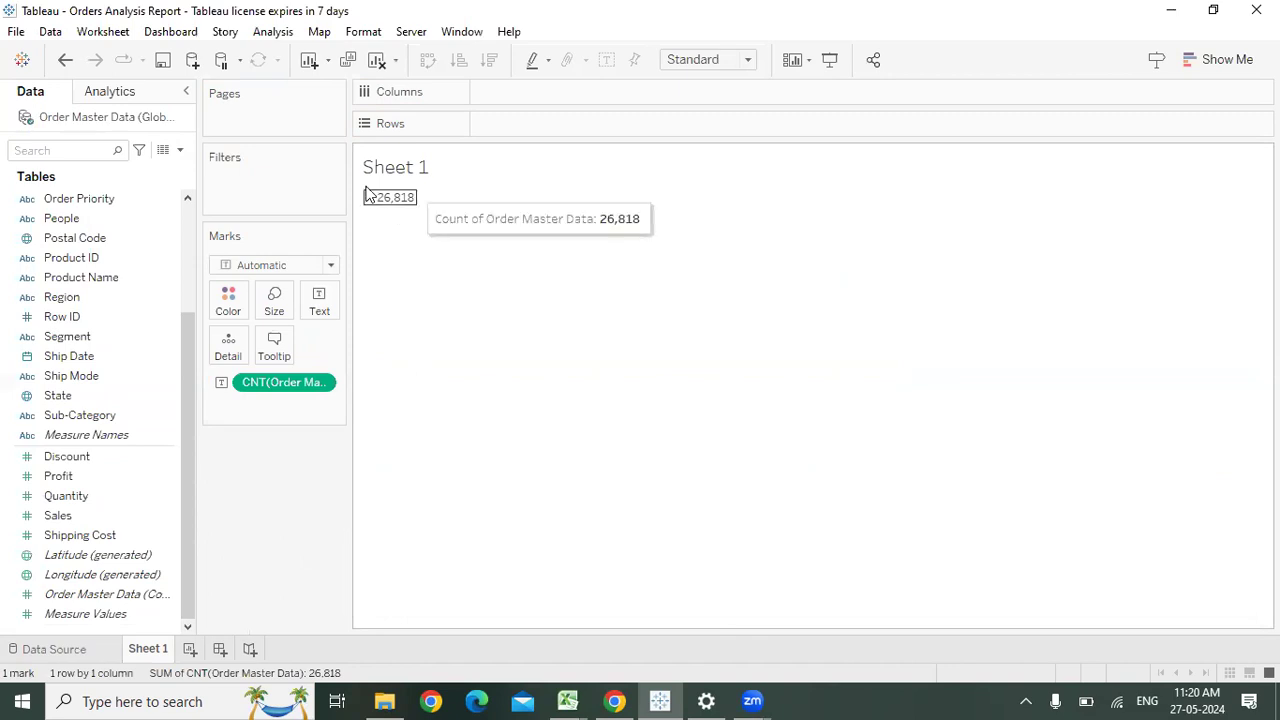
# Break the Order Master Data count down by Market in the rows, and check each market's count.
pyautogui.scroll(2, 115, 360)
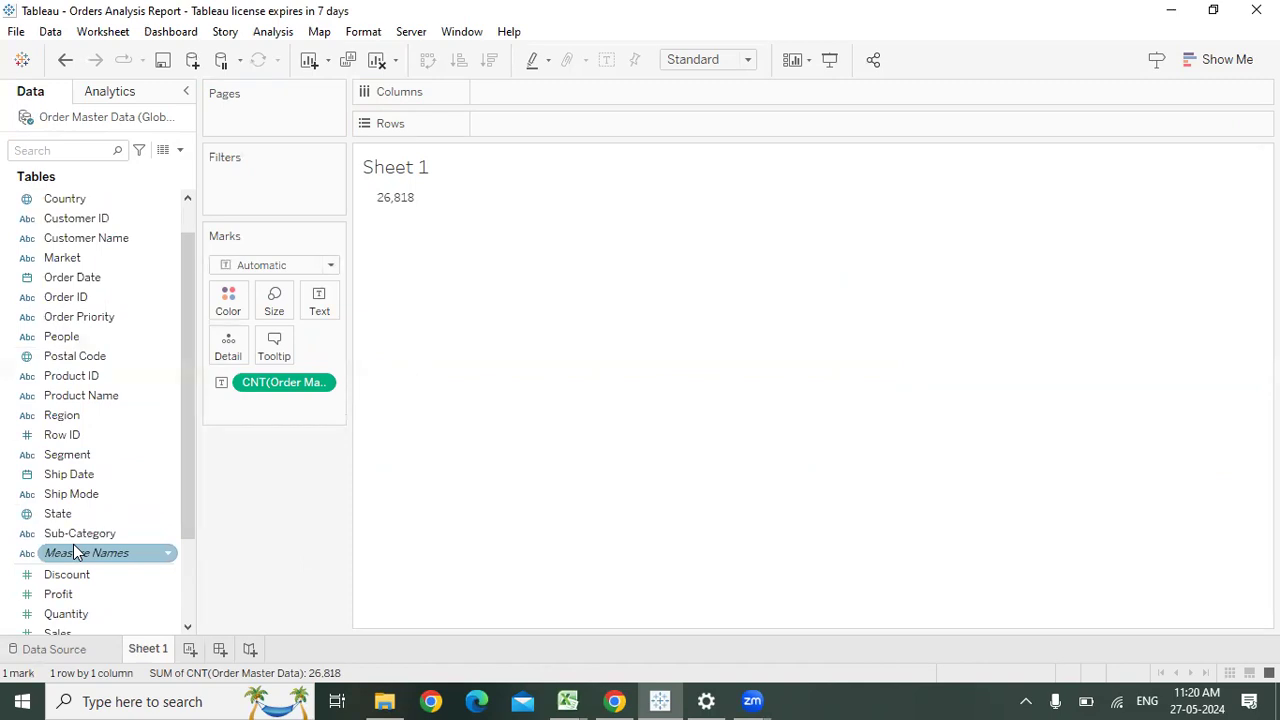
pyautogui.scroll(1, 75, 548)
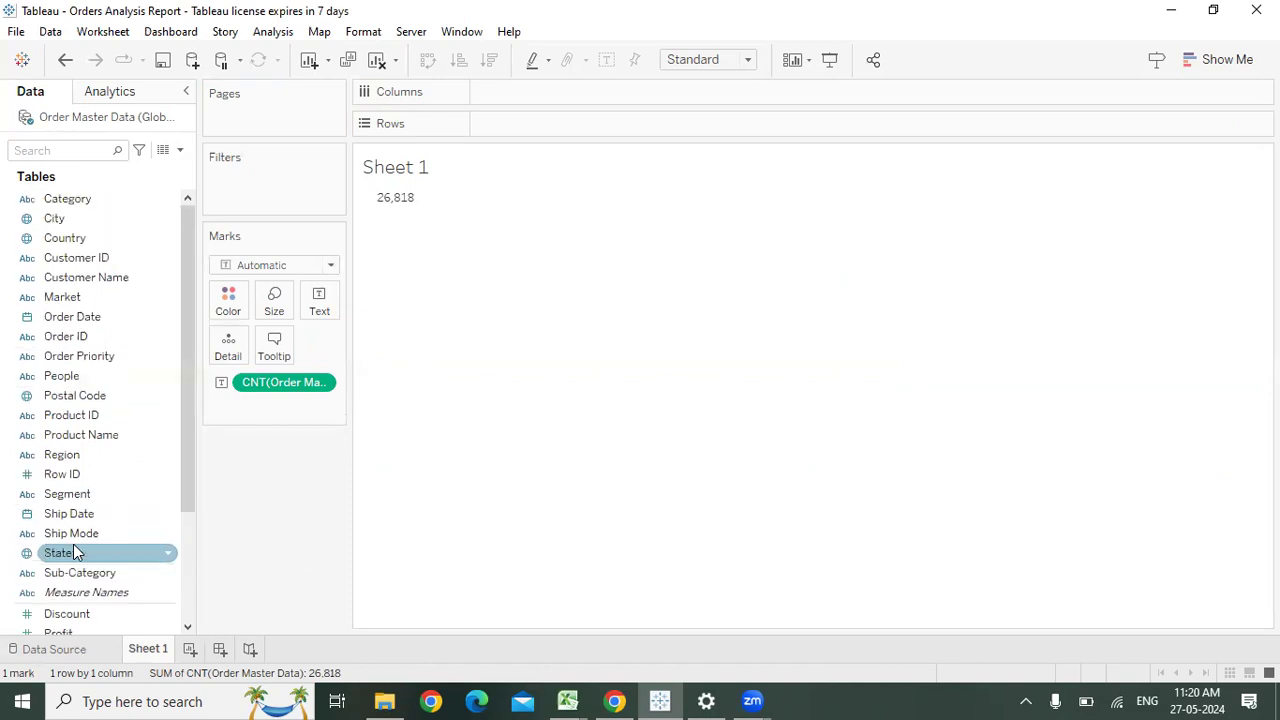
pyautogui.moveTo(65, 238); pyautogui.dragTo(519, 135)
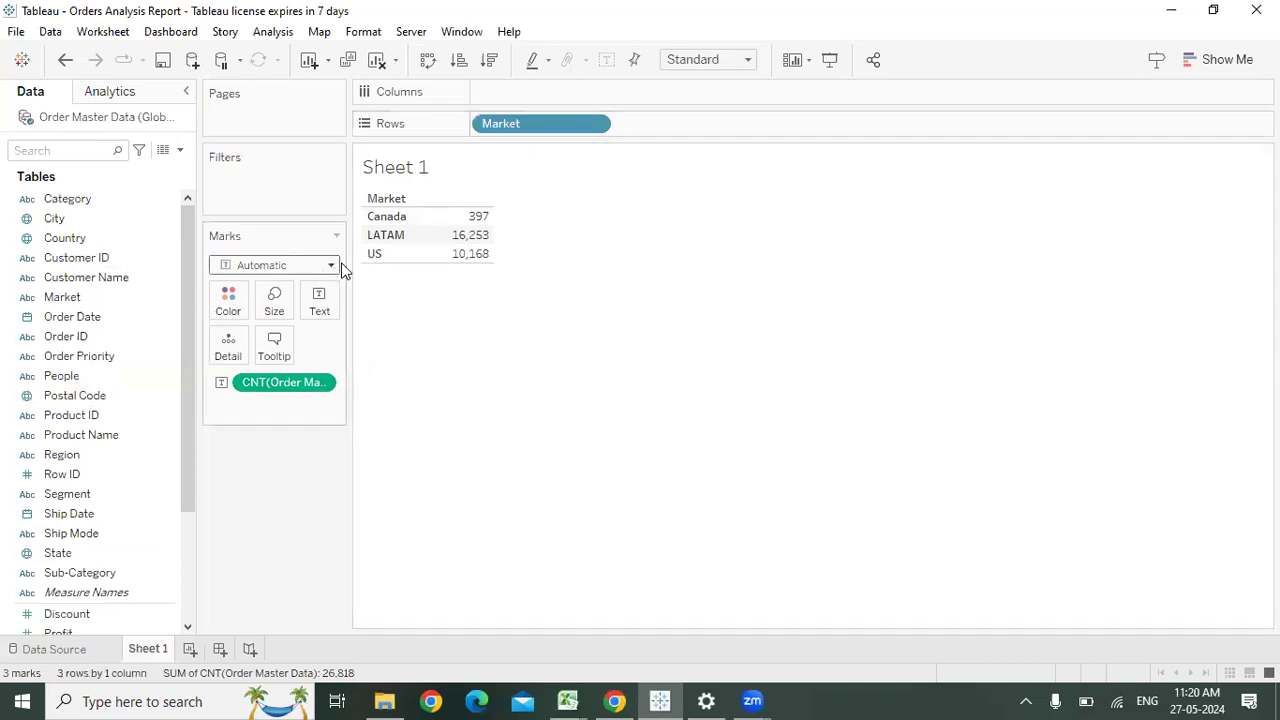
pyautogui.moveTo(484, 232)
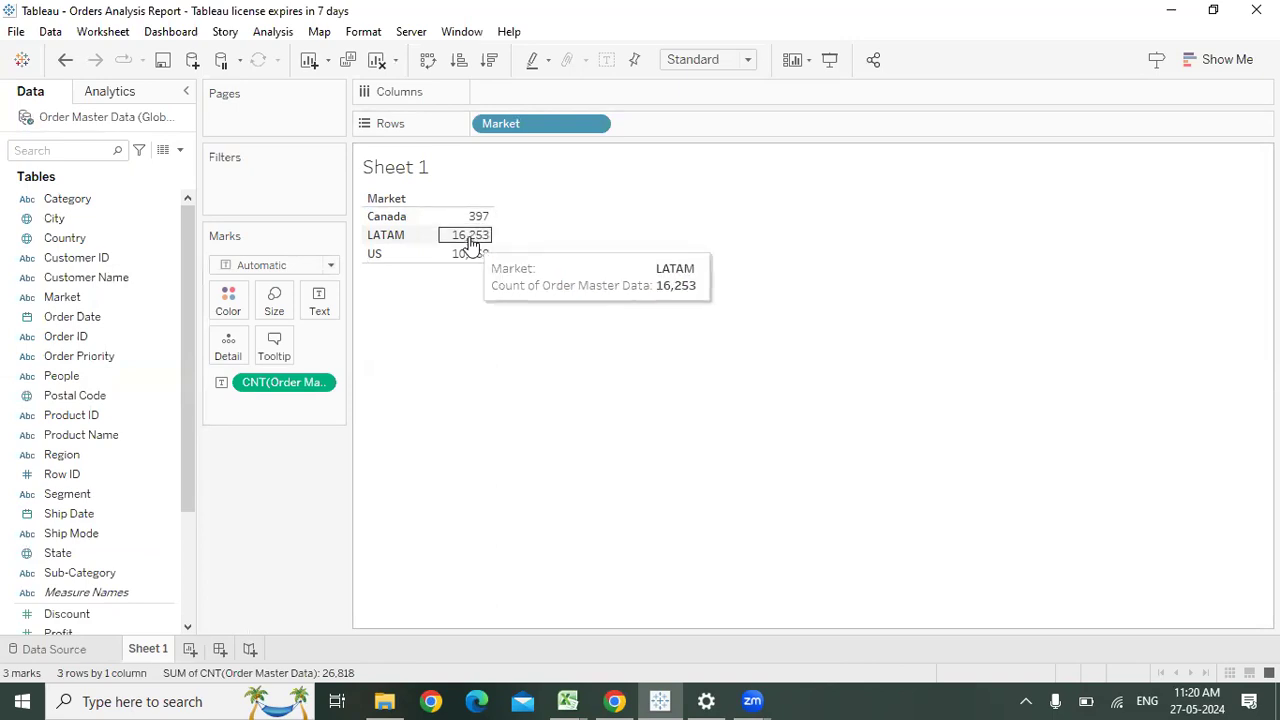
pyautogui.moveTo(476, 268)
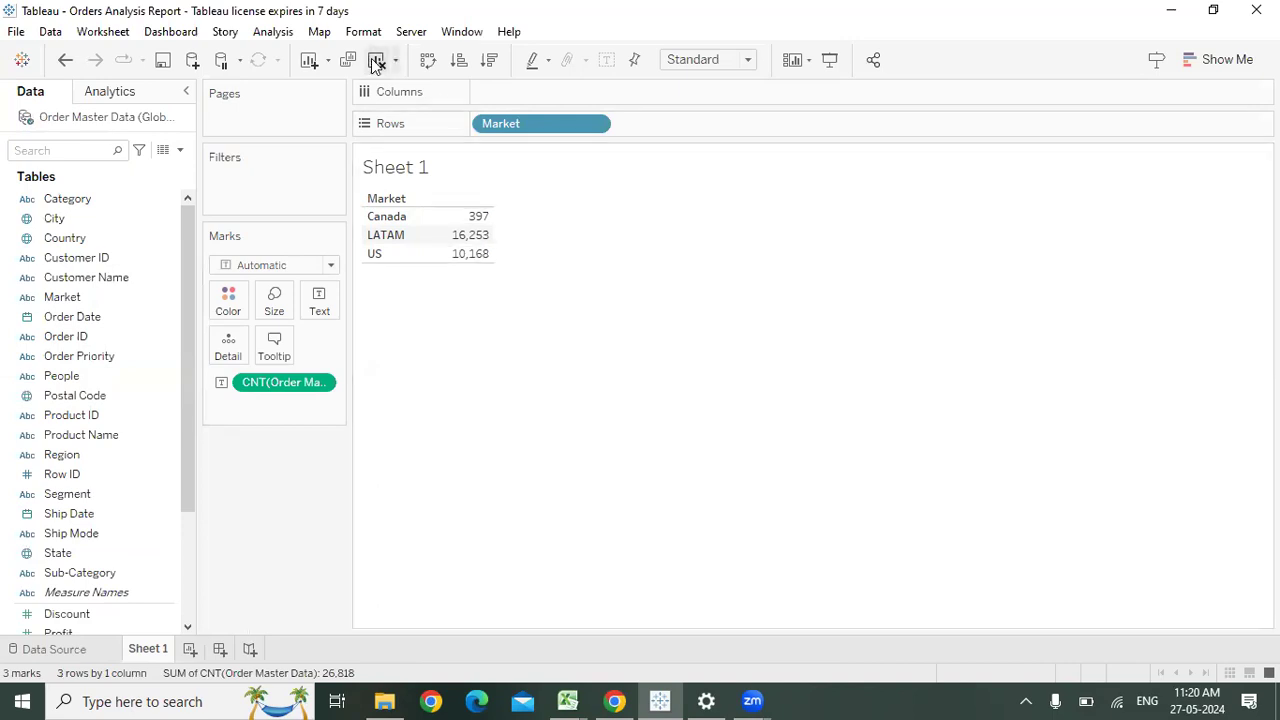
# Add a grand total row to the Market count table, check it, and clear the sheet.
pyautogui.click(283, 32)
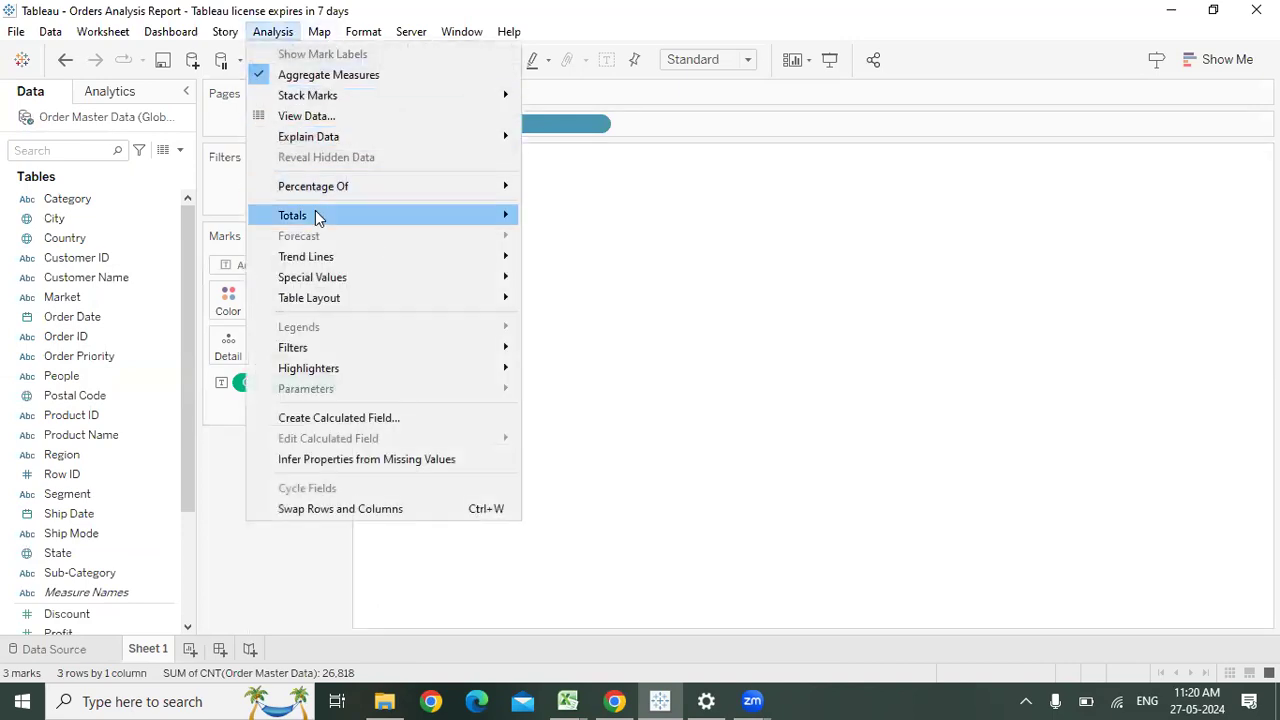
pyautogui.moveTo(314, 214)
pyautogui.click(613, 242)
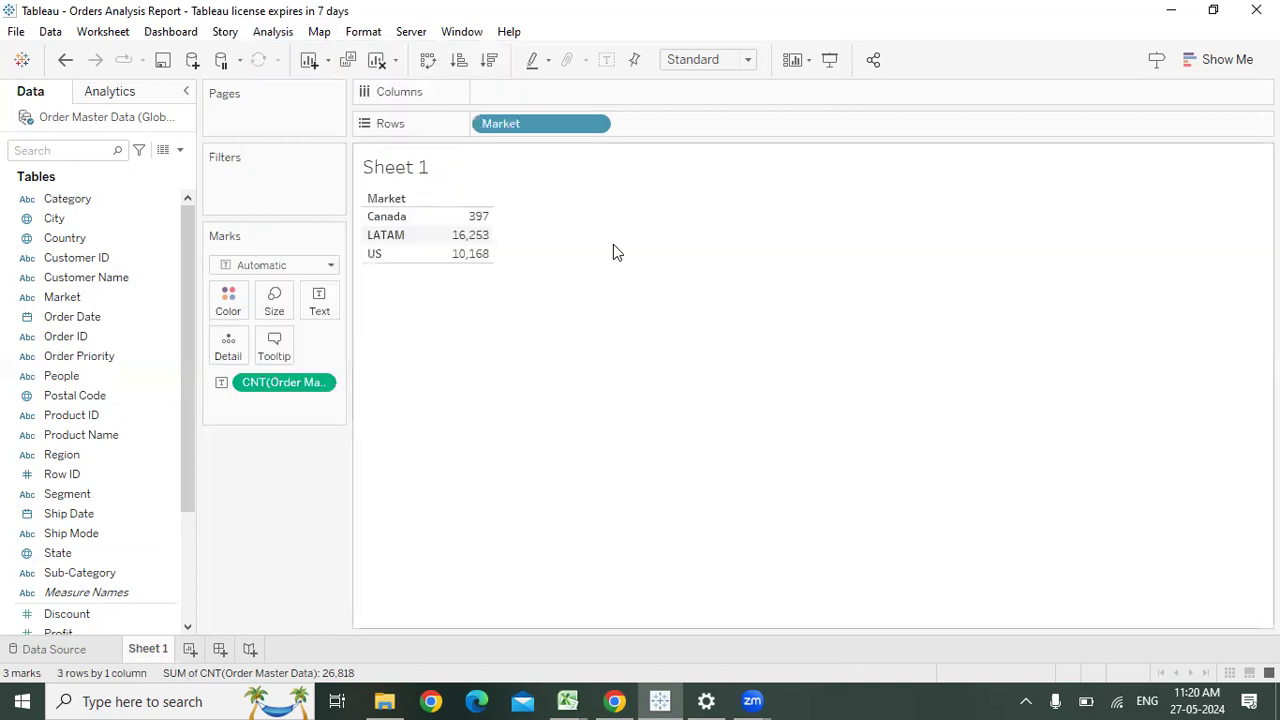
pyautogui.moveTo(461, 283)
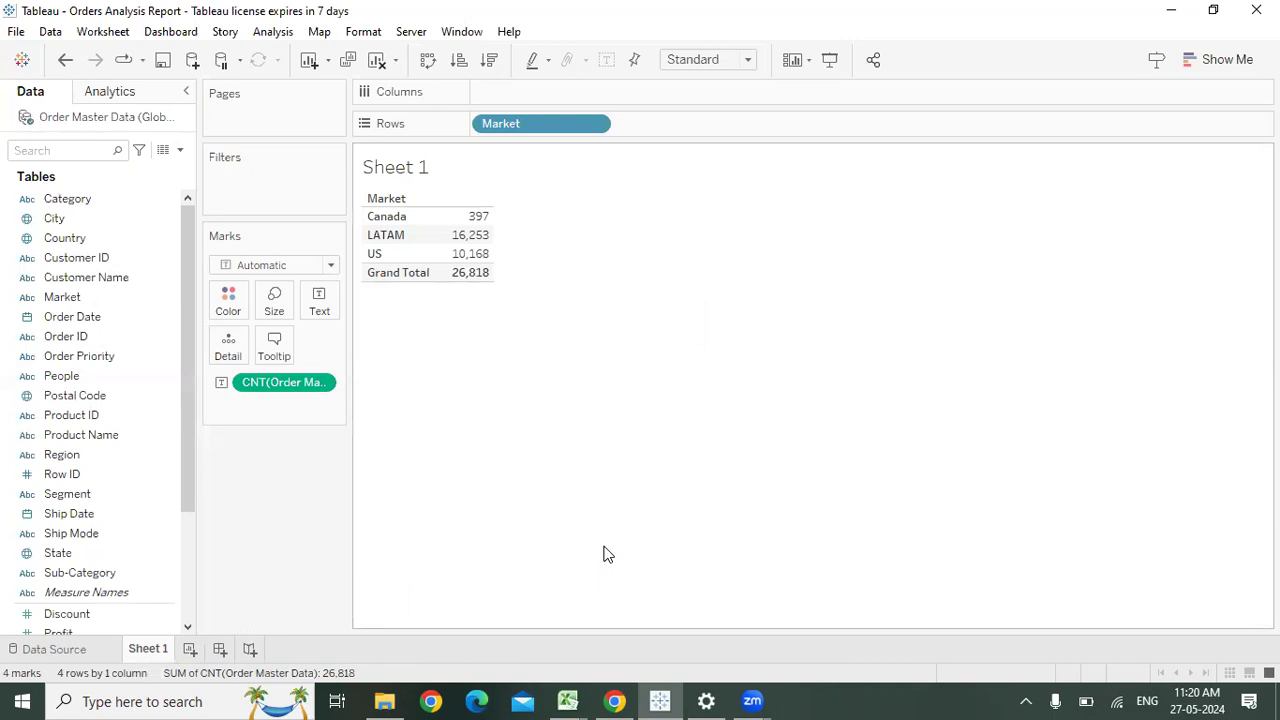
pyautogui.click(376, 60)
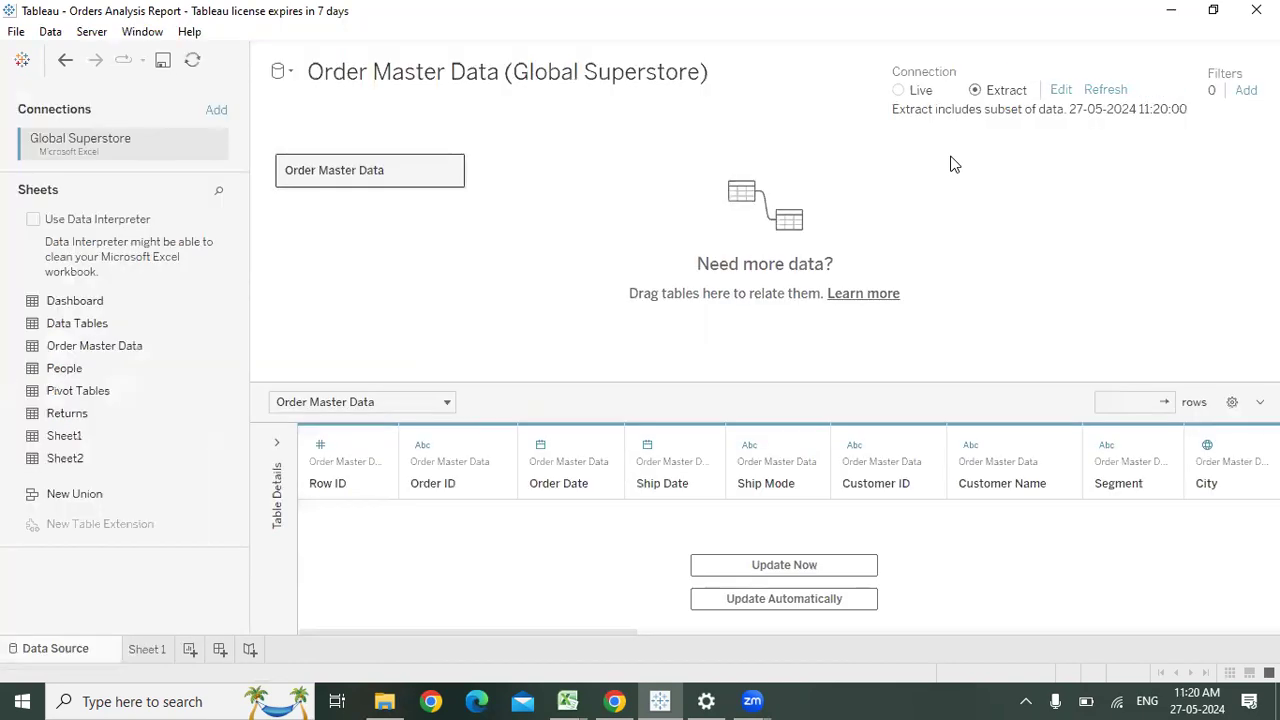
# Edit the extract settings to use incremental refresh on the Order Master Data table, identifying new rows by the Order Date column.
pyautogui.click(1060, 90)
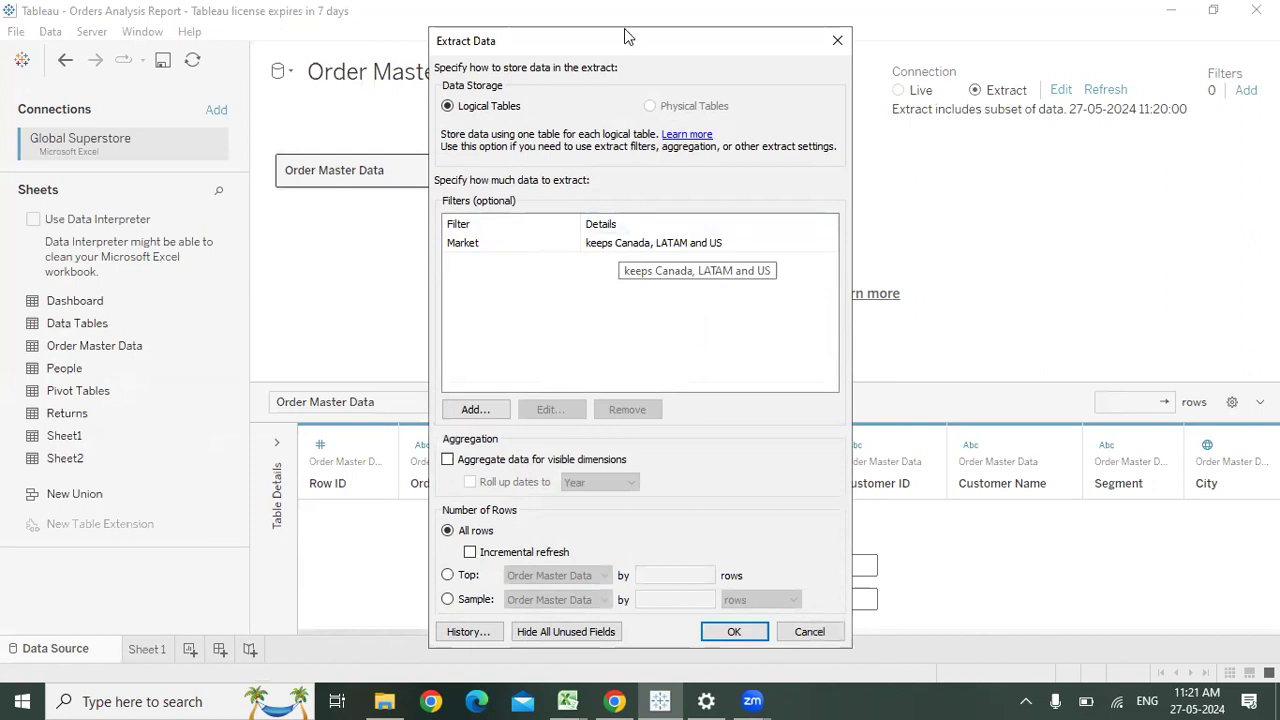
pyautogui.moveTo(607, 43); pyautogui.dragTo(336, 17)
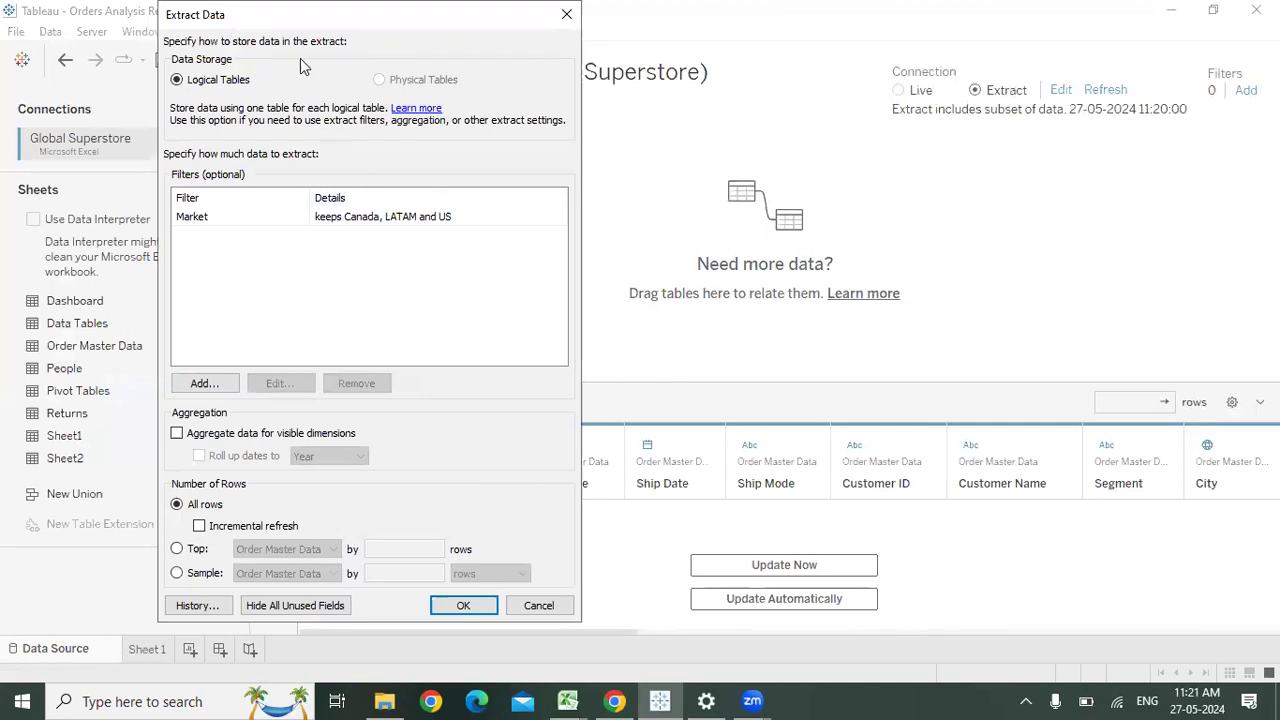
pyautogui.moveTo(335, 22); pyautogui.dragTo(830, 22)
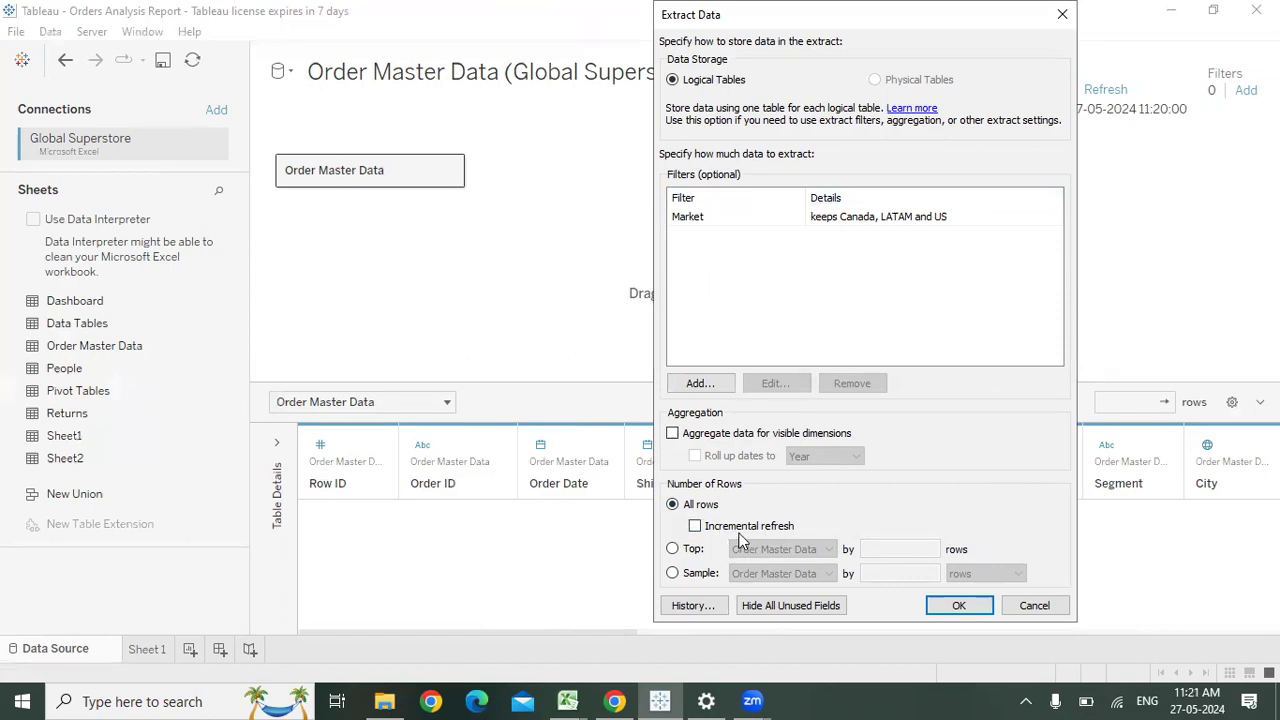
pyautogui.click(695, 527)
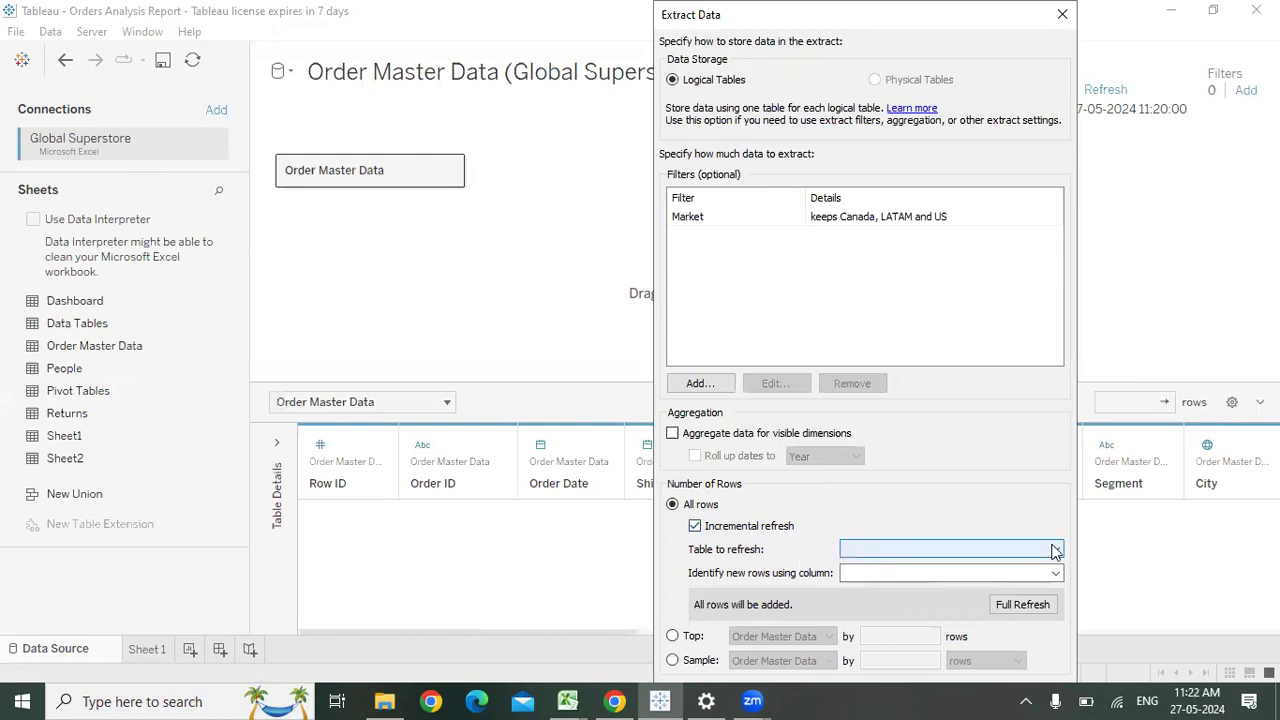
pyautogui.click(1055, 550)
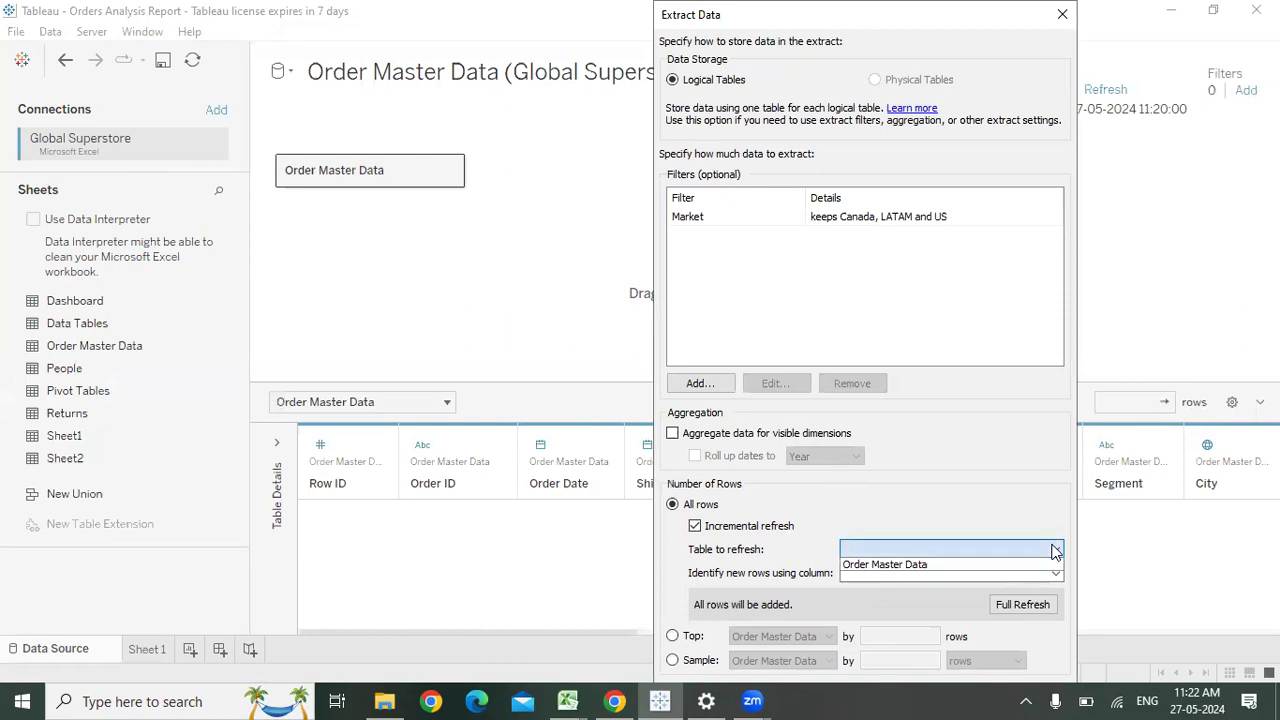
pyautogui.click(930, 565)
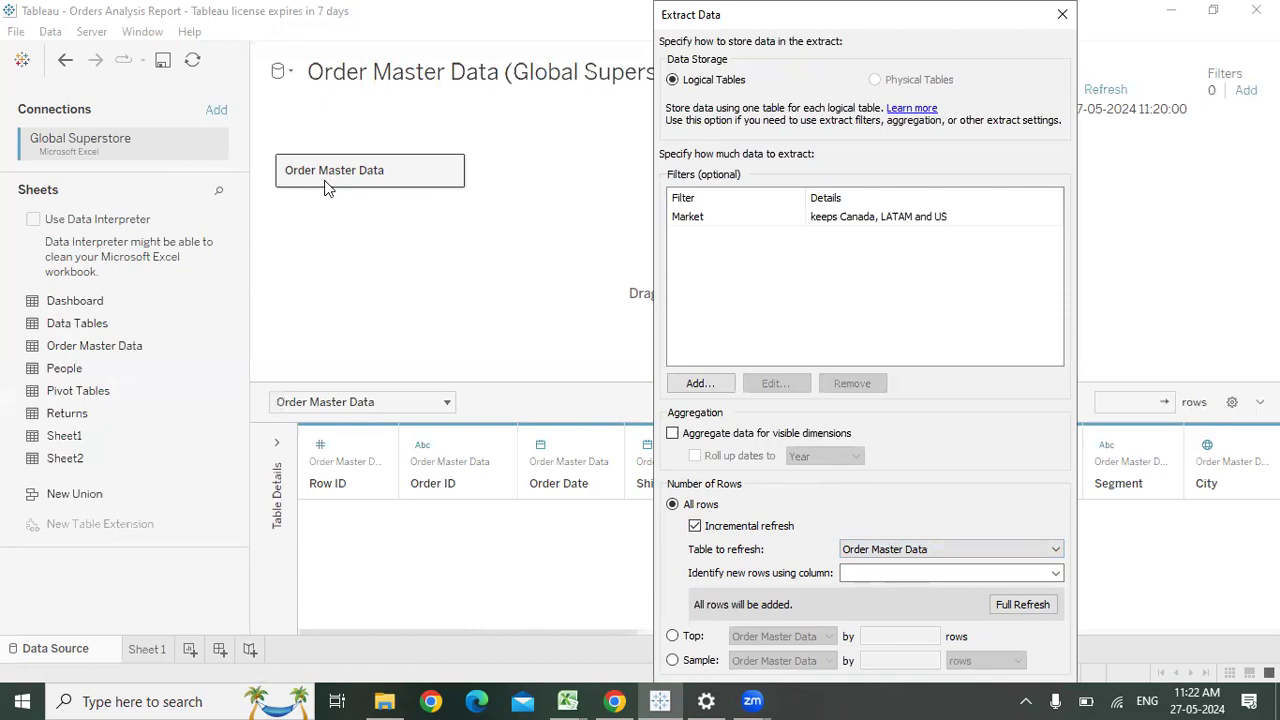
pyautogui.click(921, 575)
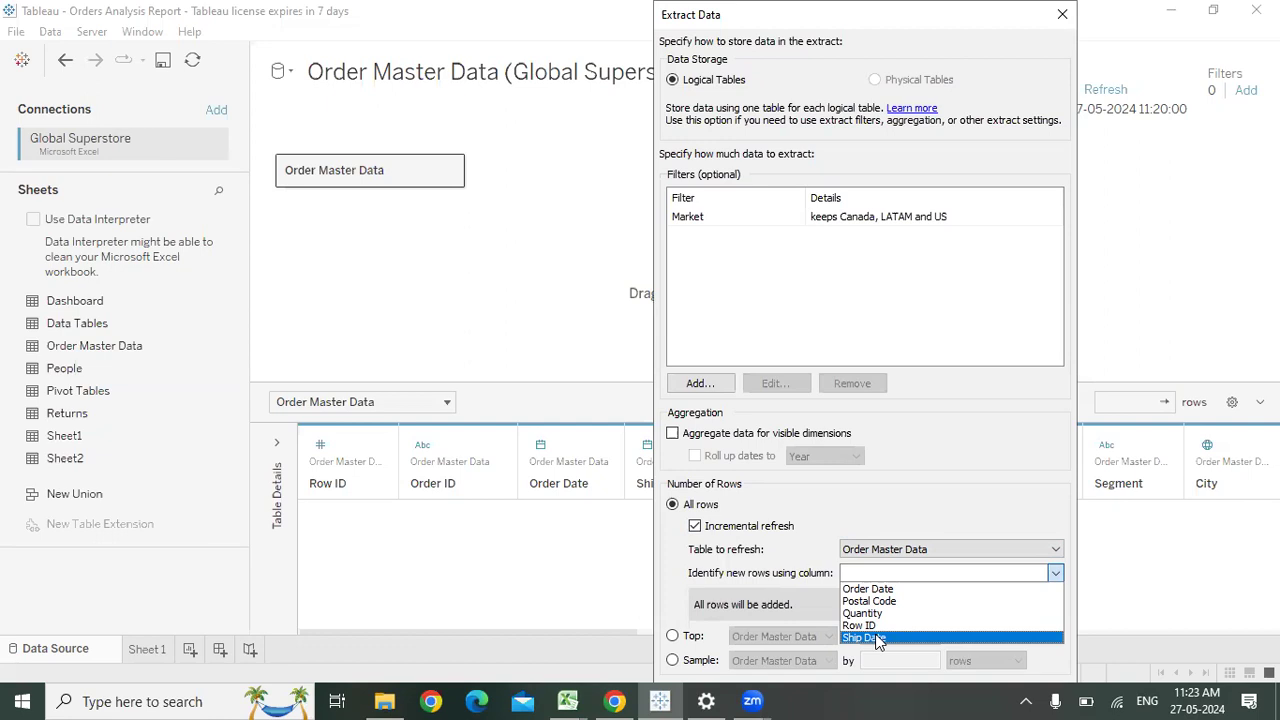
pyautogui.click(904, 592)
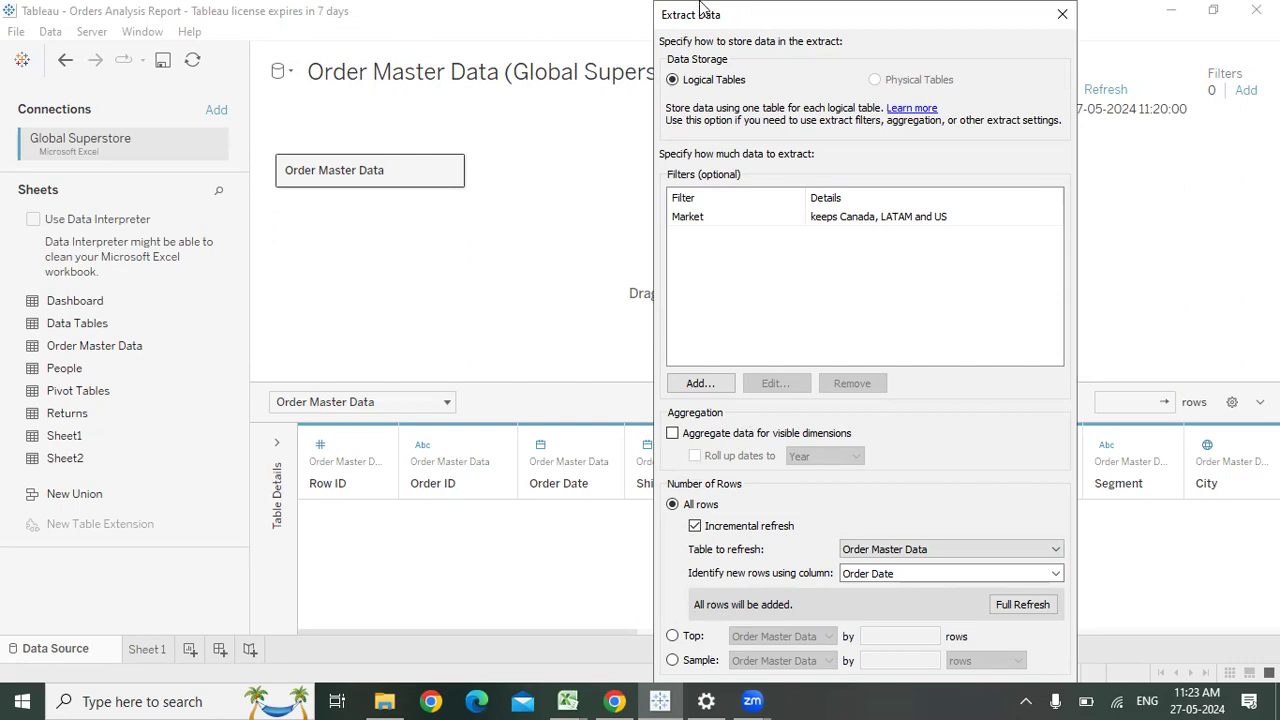
# Unlock the Windows taskbar, dock it along the right side of the screen, and apply the extract settings.
pyautogui.moveTo(703, 14); pyautogui.dragTo(208, 22)
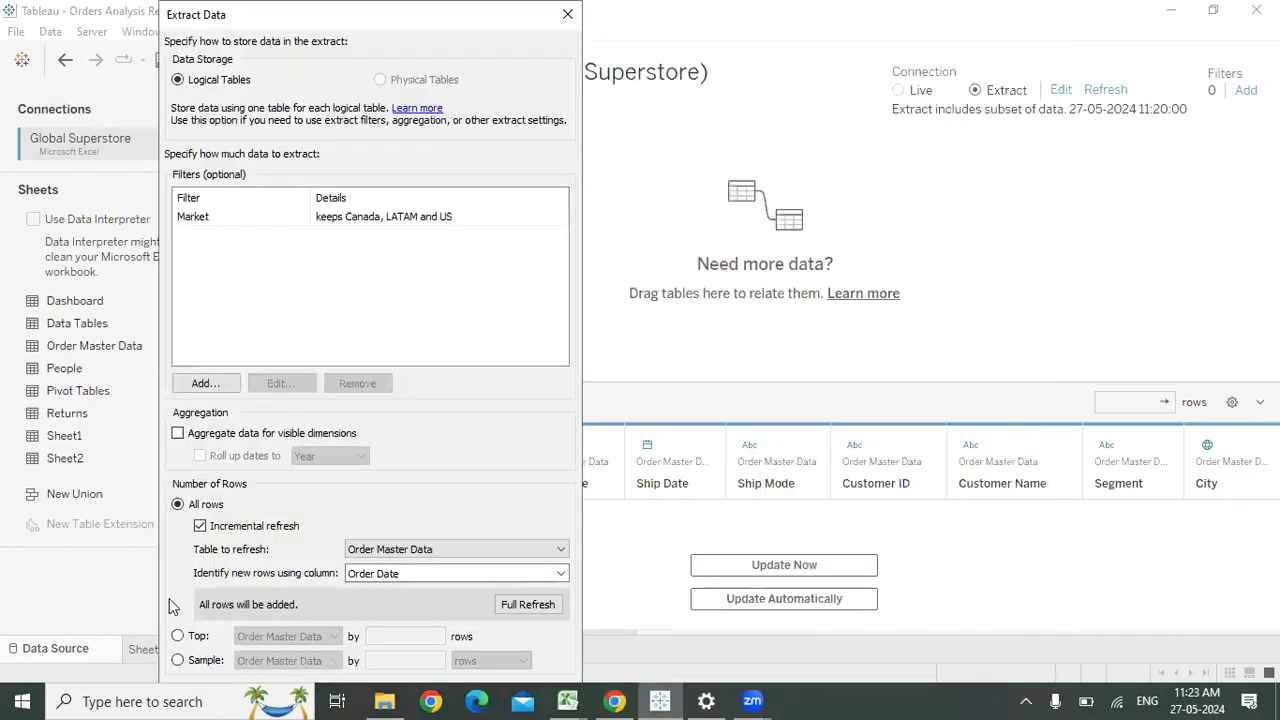
pyautogui.rightClick(872, 698)
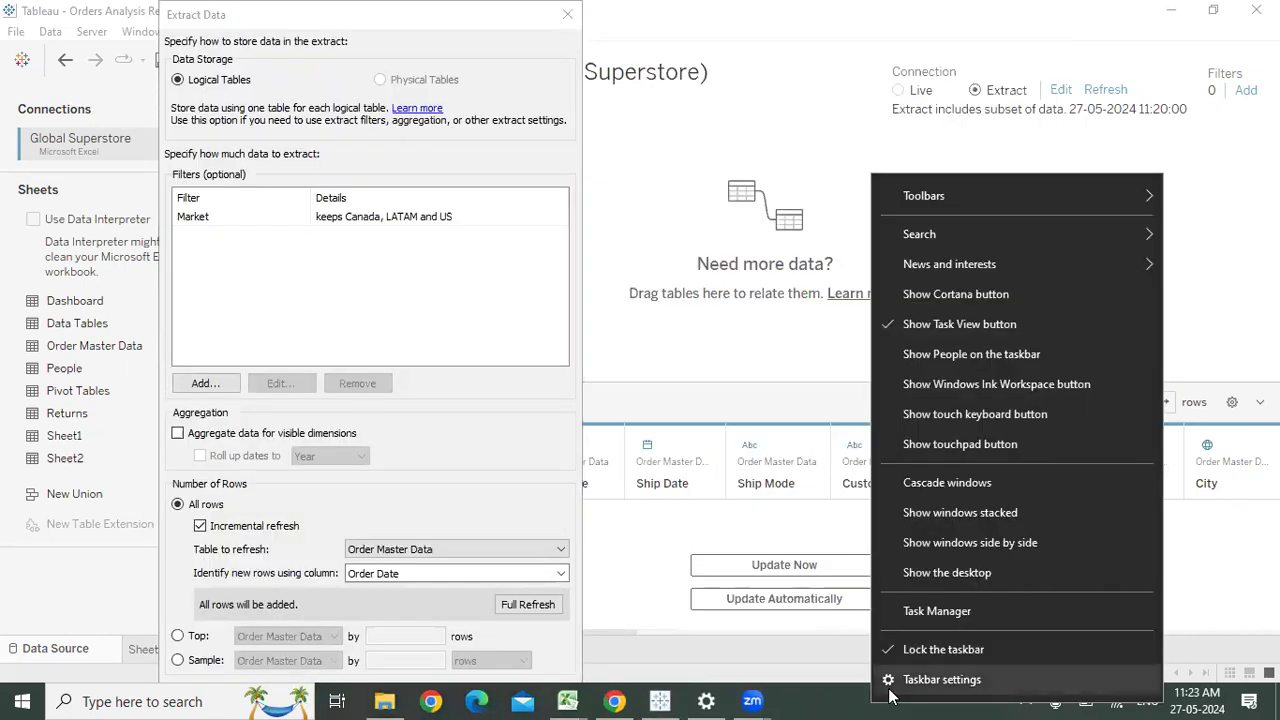
pyautogui.click(924, 651)
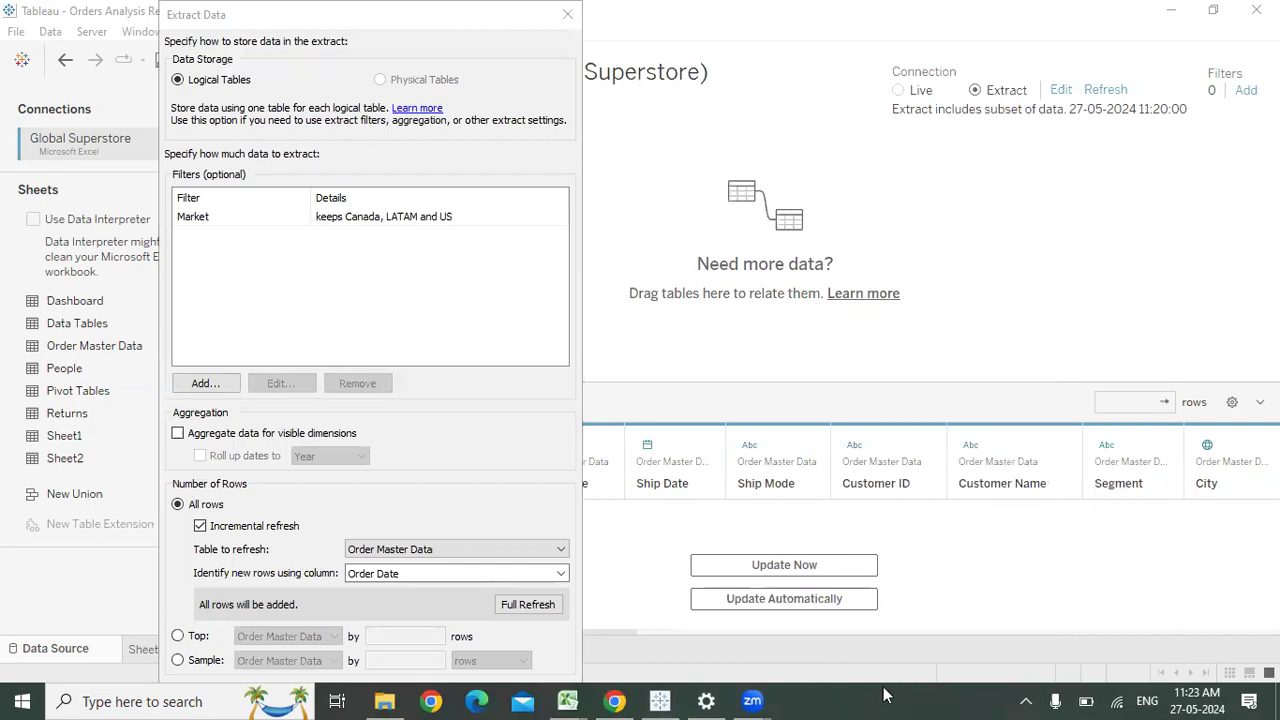
pyautogui.moveTo(884, 695); pyautogui.dragTo(1250, 400)
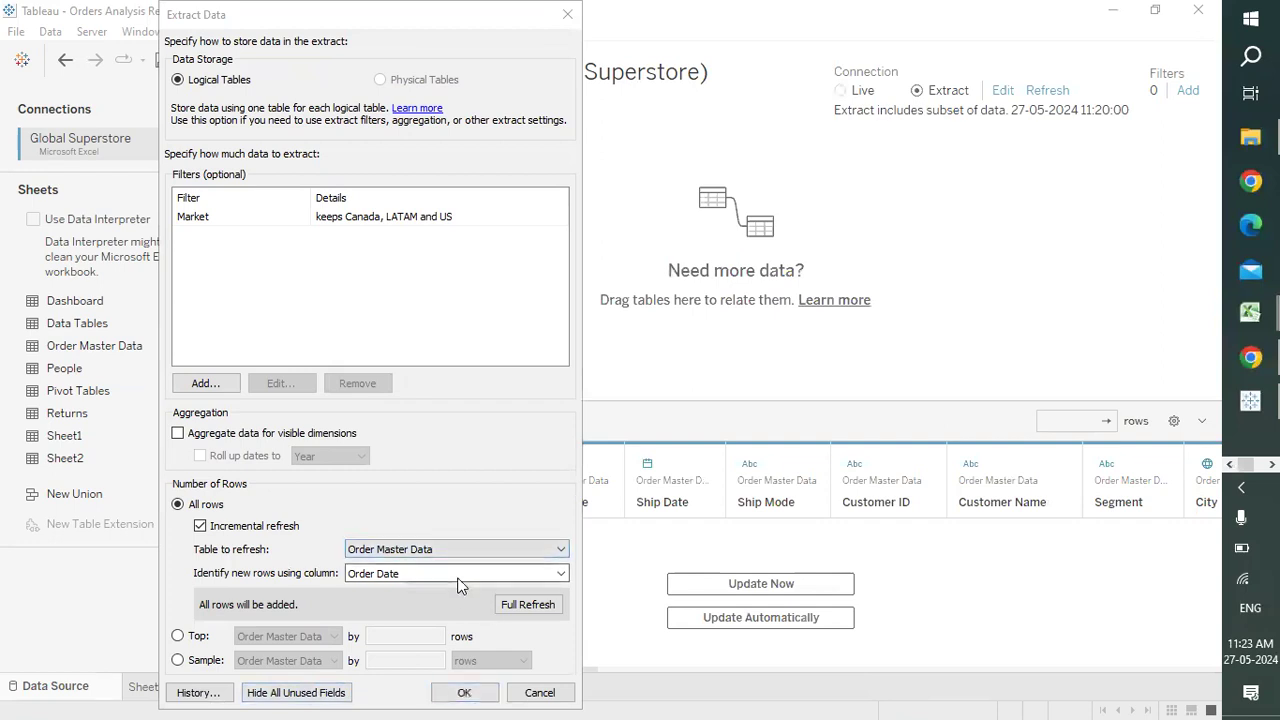
pyautogui.click(466, 692)
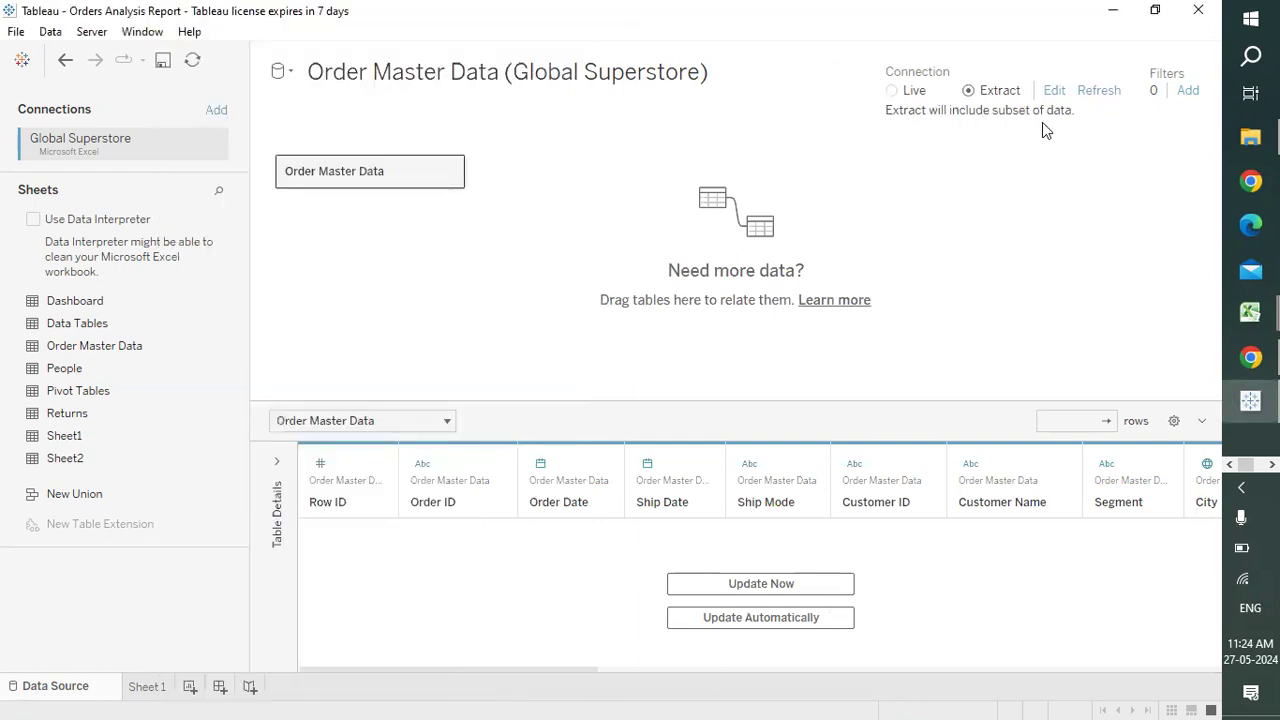
# Update the data preview of Order Master Data and save the workbook, creating the pending extract.
pyautogui.click(761, 583)
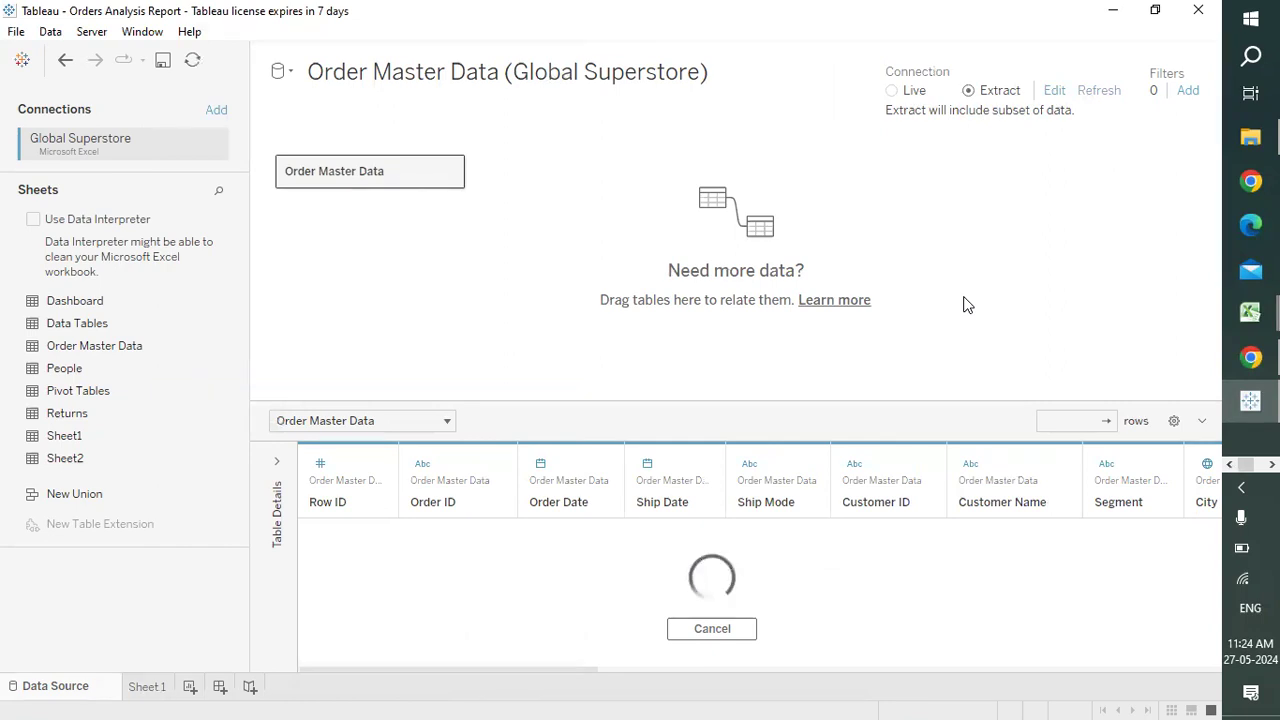
pyautogui.click(16, 31)
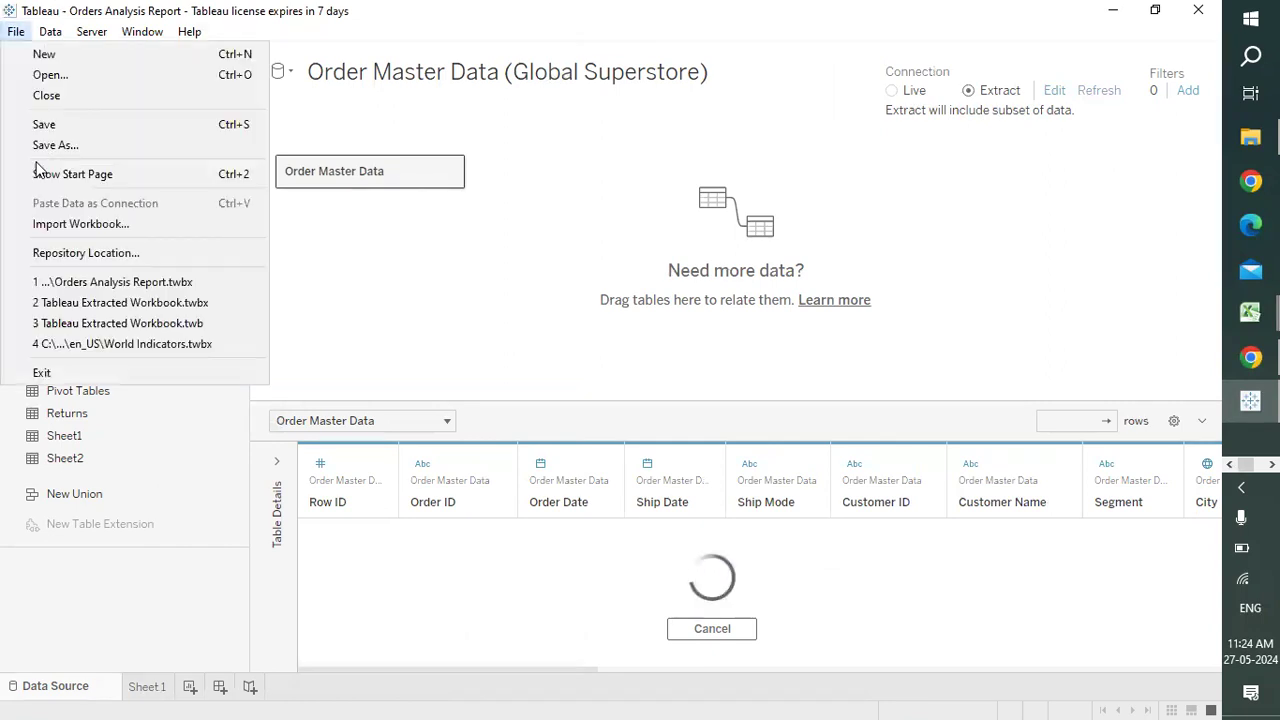
pyautogui.click(48, 124)
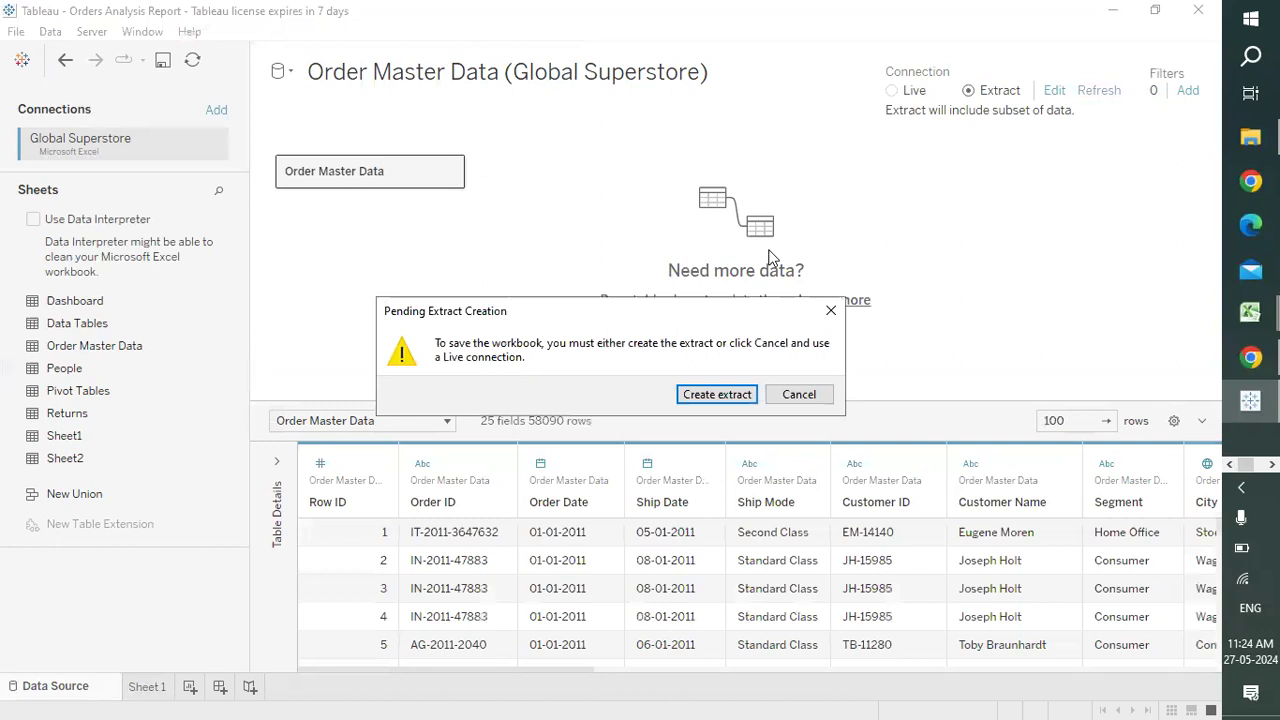
pyautogui.click(717, 394)
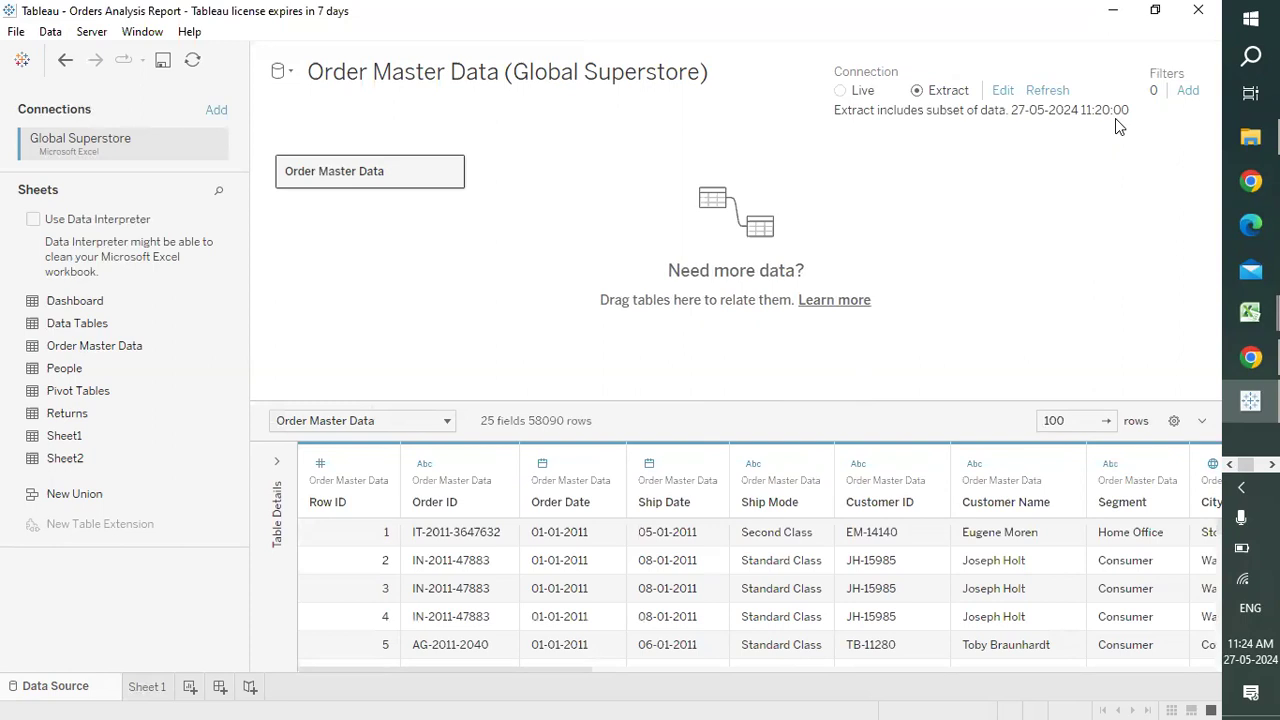
# Restore the Tableau window to a smaller size and close the workbook, saving its changes.
pyautogui.doubleClick(63, 10)
pyautogui.click(1136, 192)
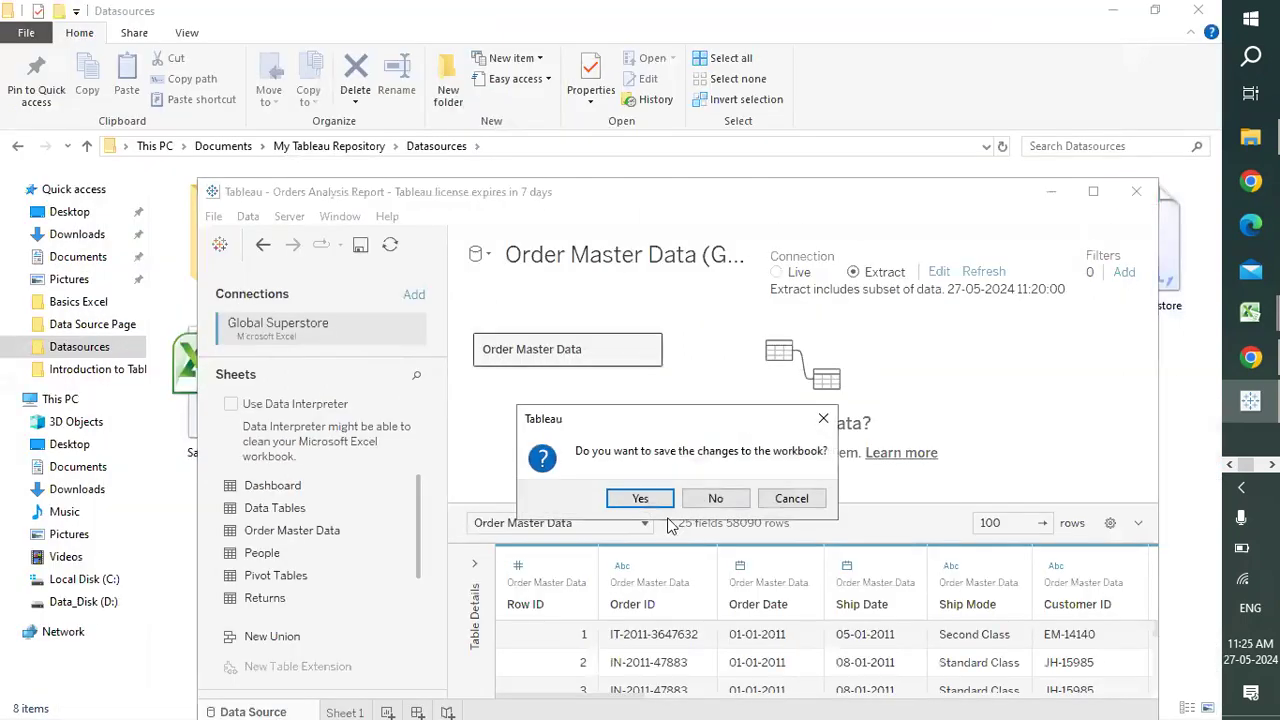
pyautogui.click(643, 499)
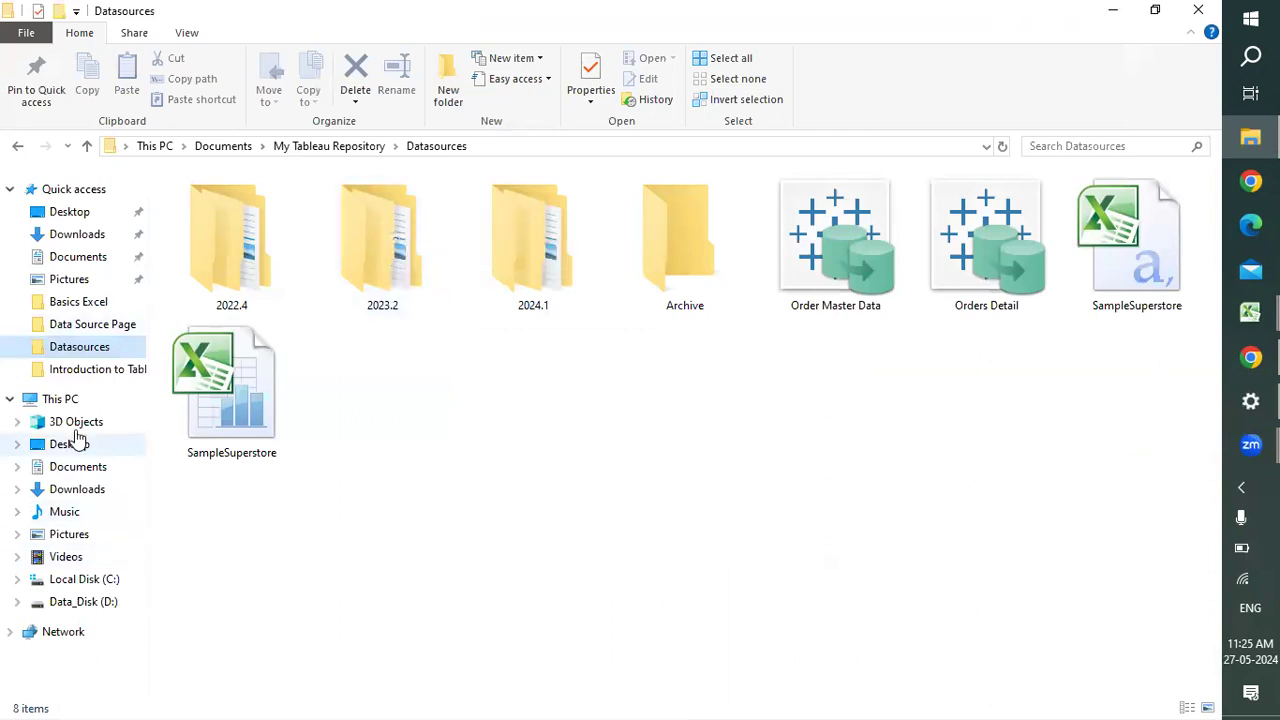
# In File Explorer, look through the Workbooks and Datasources folders of My Tableau Repository.
pyautogui.click(329, 148)
pyautogui.doubleClick(248, 381)
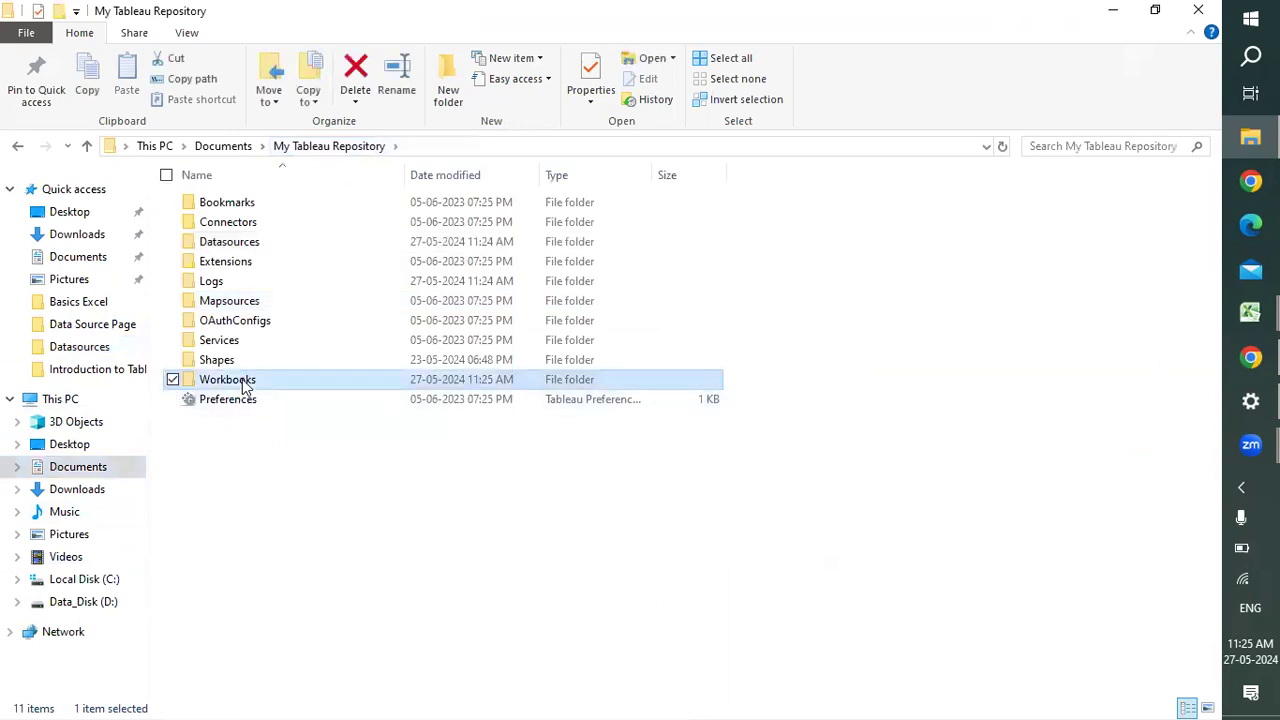
pyautogui.click(332, 150)
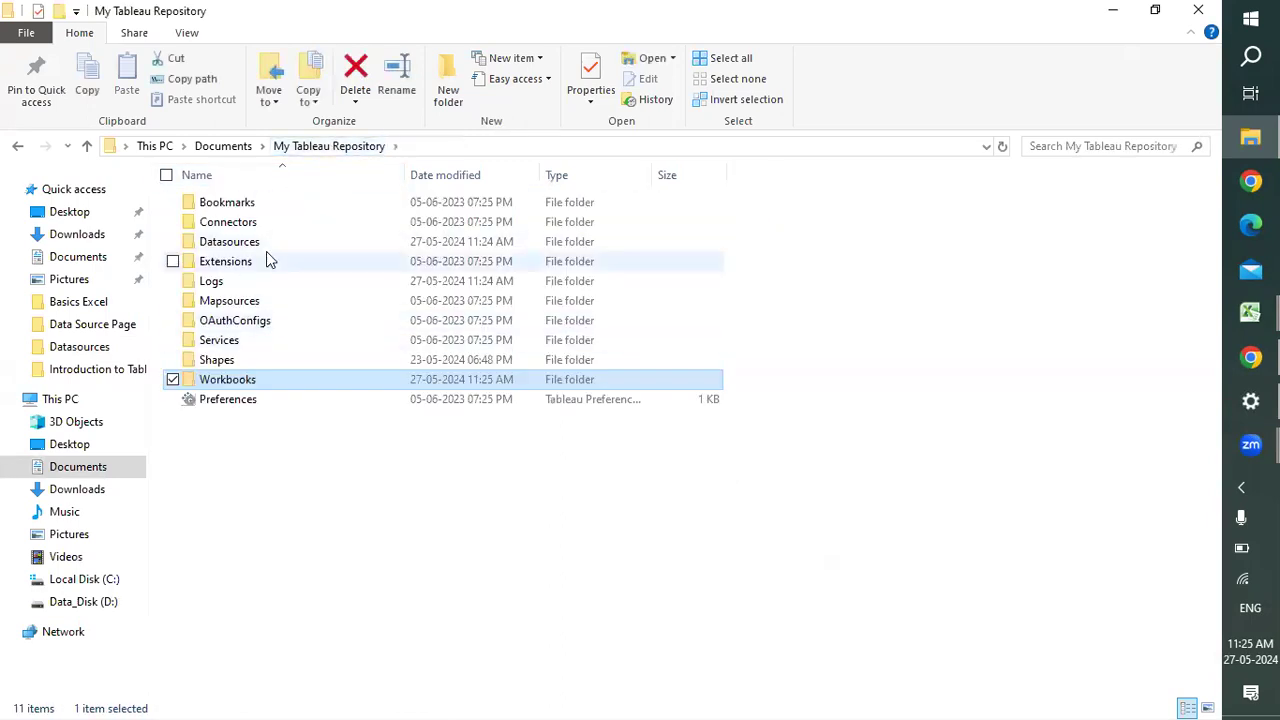
pyautogui.click(270, 244)
pyautogui.doubleClick(270, 244)
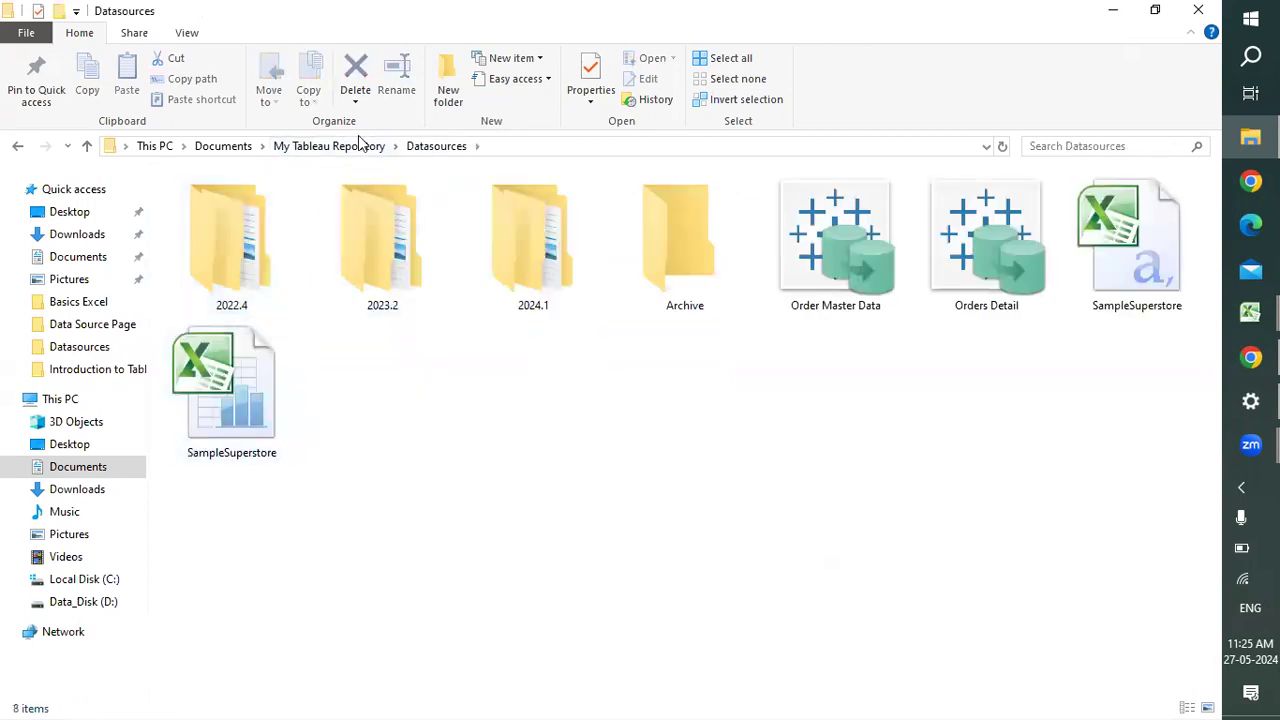
# Open the Basics Excel folder on Data_Disk (D:).
pyautogui.click(80, 605)
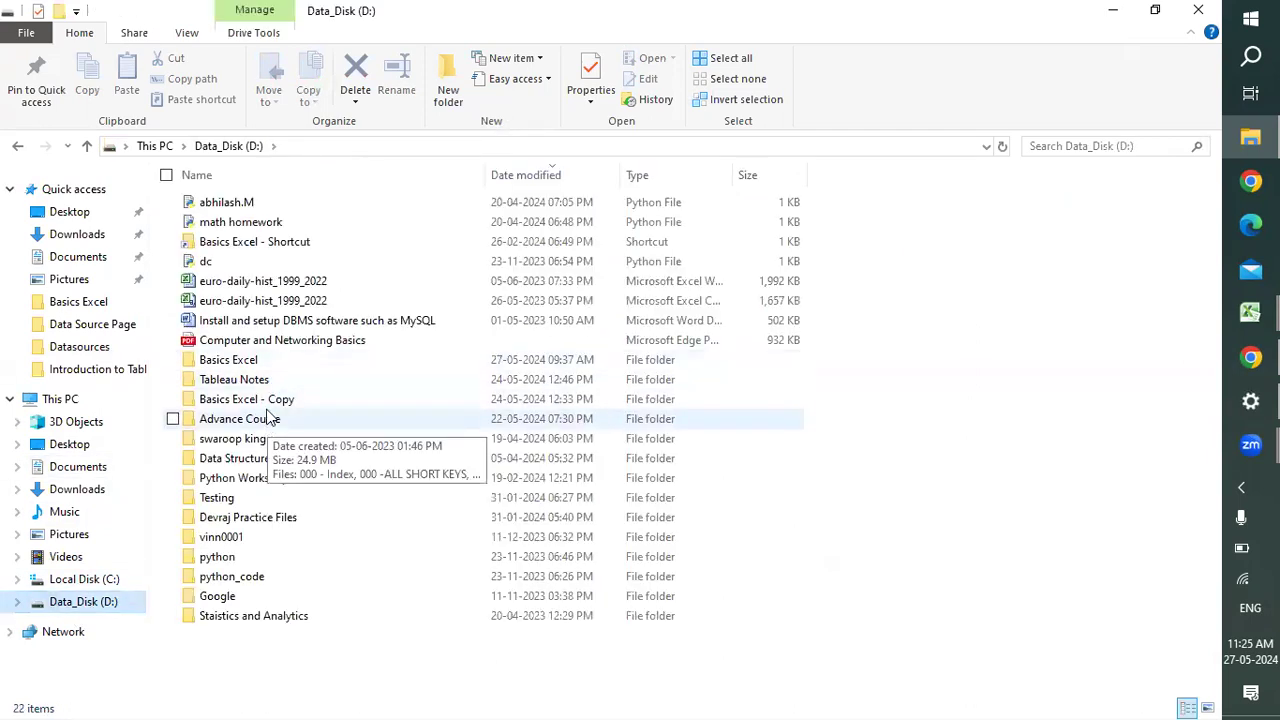
pyautogui.click(266, 366)
pyautogui.doubleClick(266, 366)
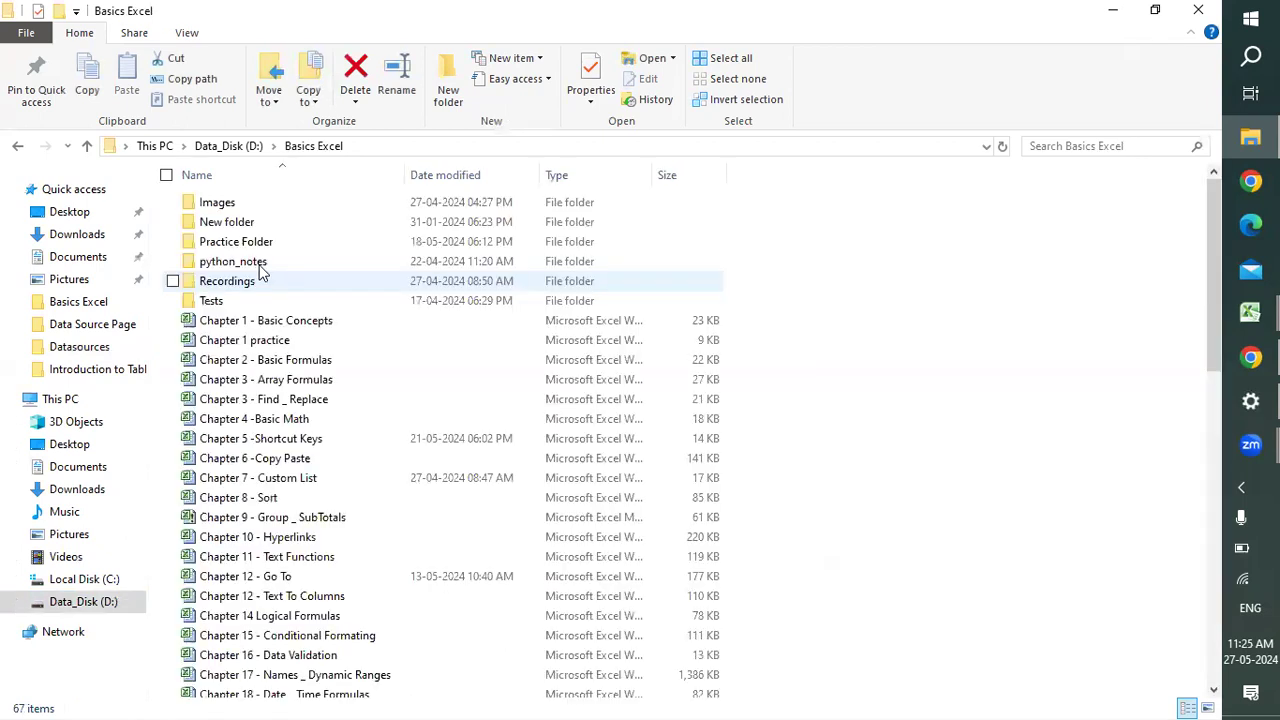
# Open the Global Superstore workbook in Excel from Data_Disk (D:) > Tableau Notes > Data Sources > Data Sources.
pyautogui.click(229, 177)
pyautogui.scroll(-1, 240, 390)
pyautogui.scroll(-13, 240, 390)
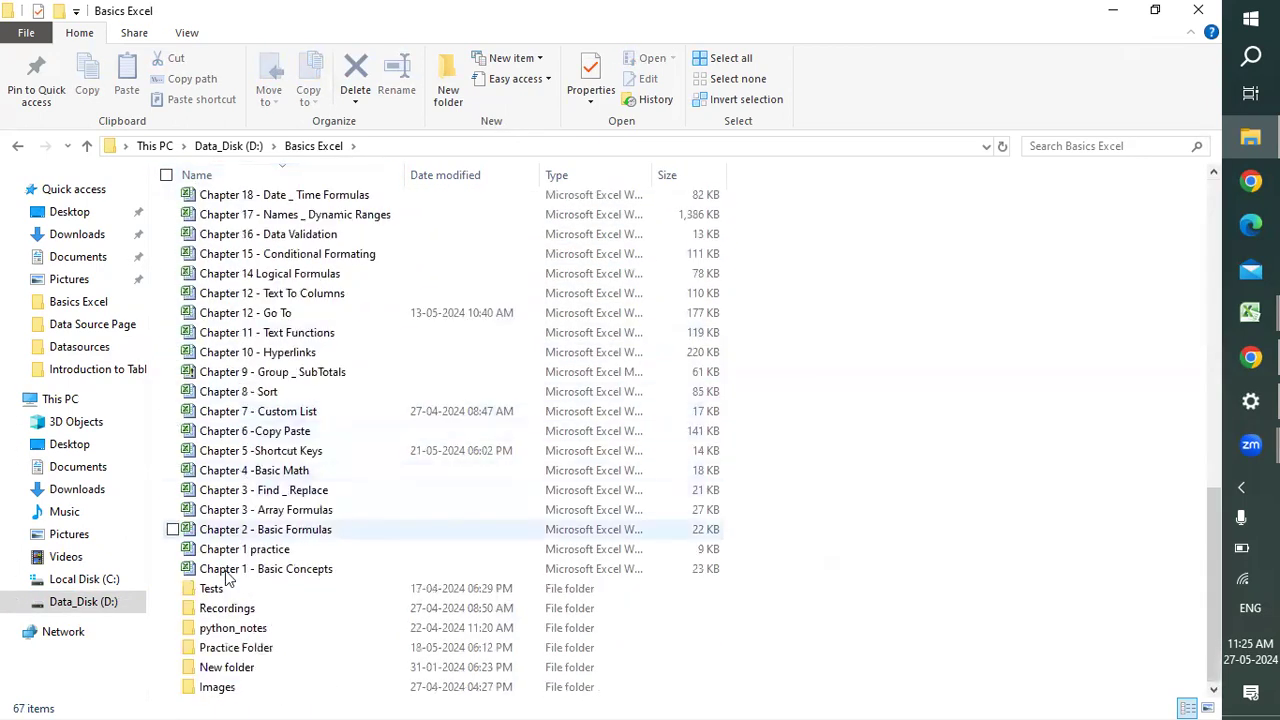
pyautogui.click(249, 155)
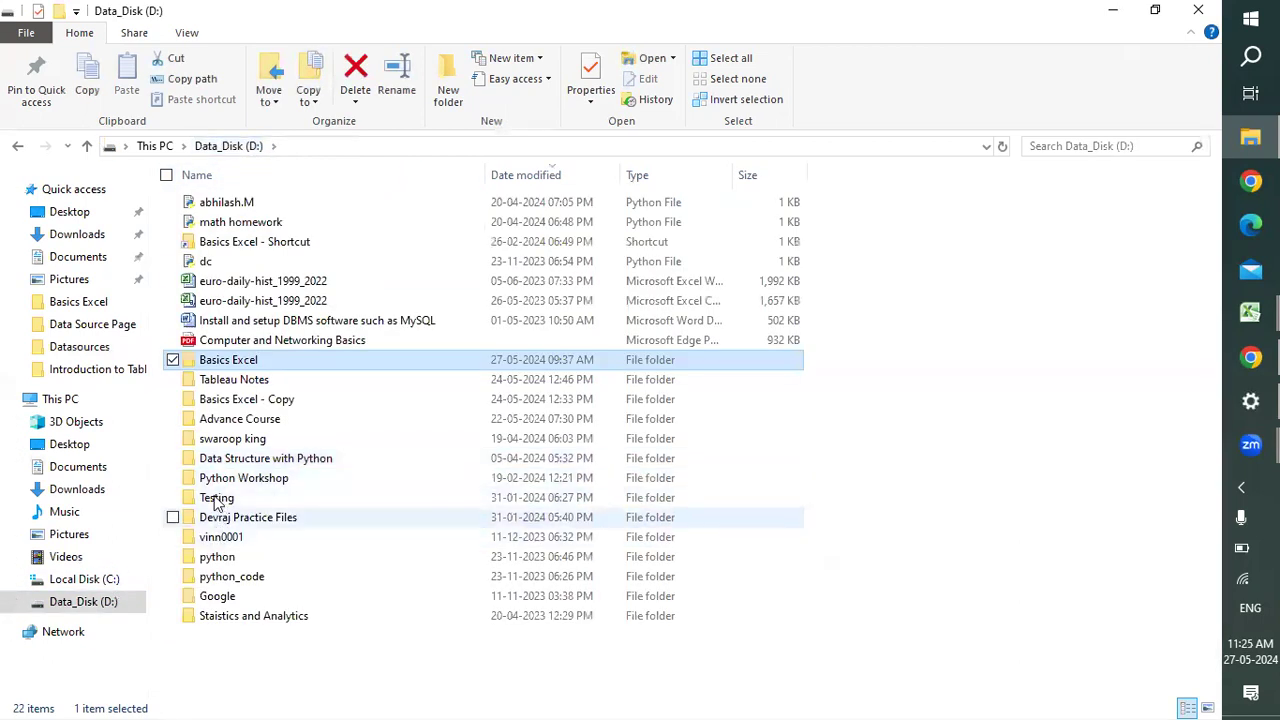
pyautogui.doubleClick(215, 380)
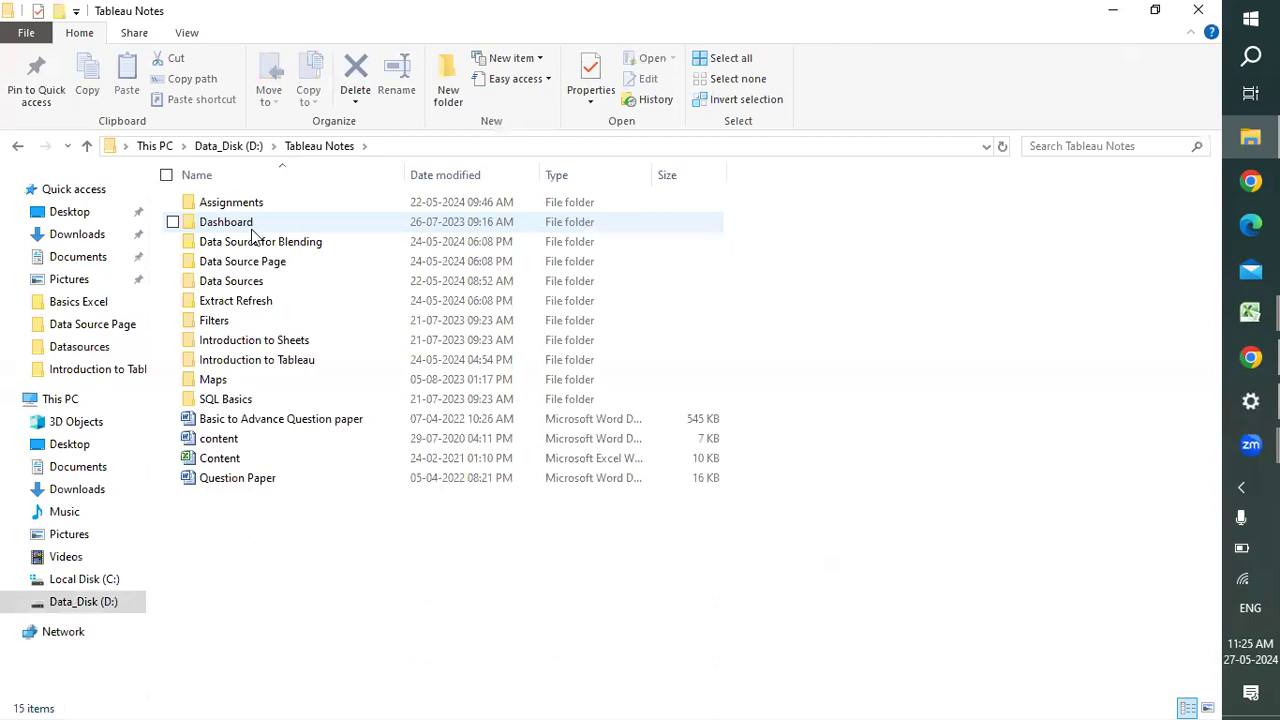
pyautogui.doubleClick(240, 283)
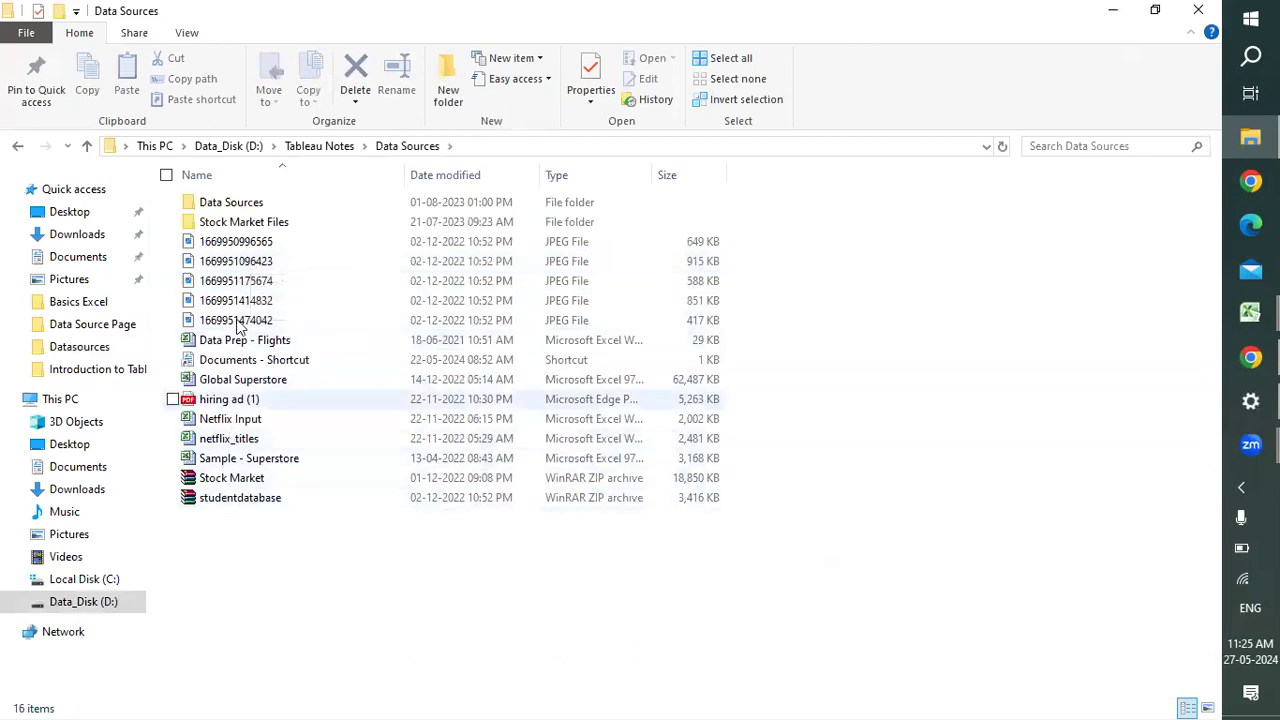
pyautogui.doubleClick(245, 206)
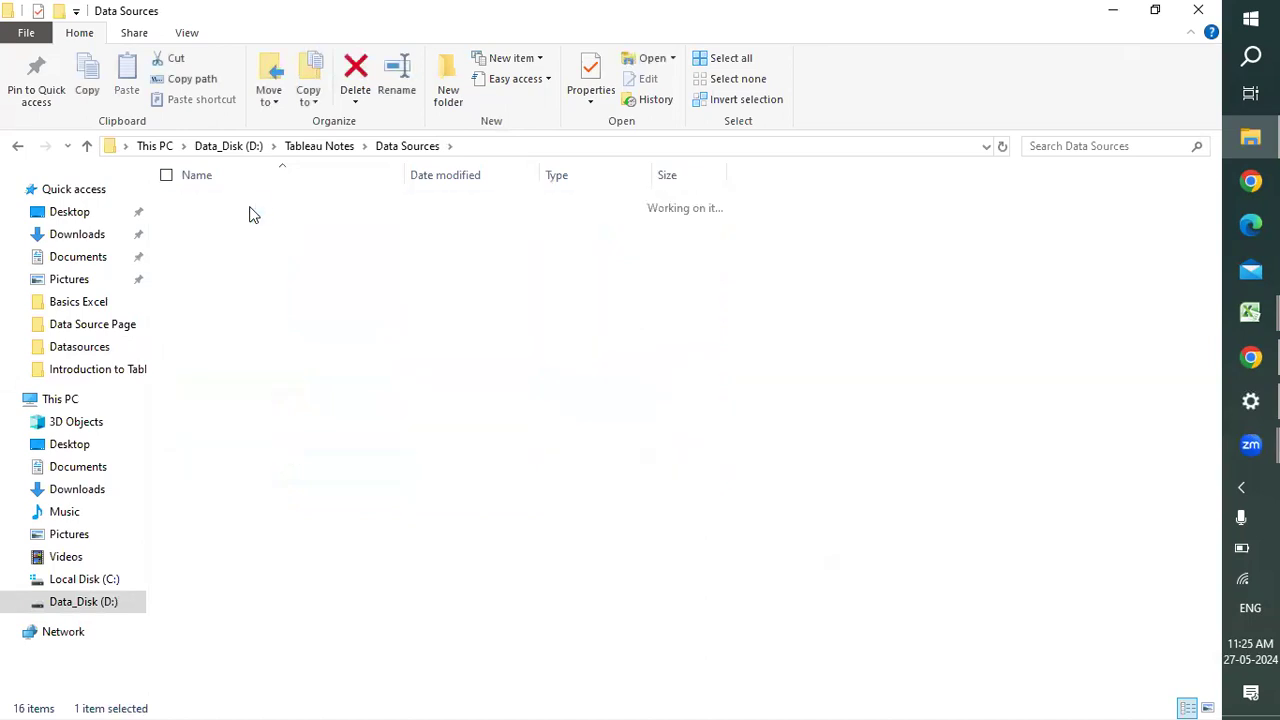
pyautogui.click(241, 241)
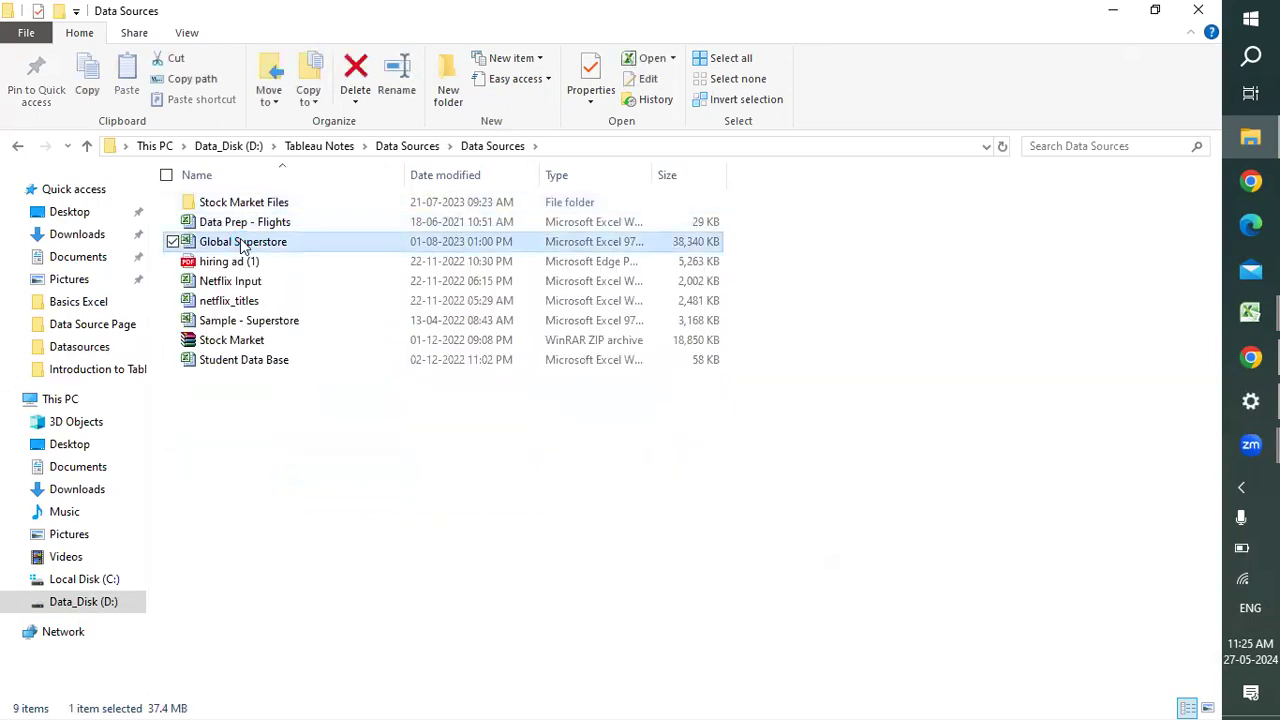
pyautogui.rightClick(227, 248)
pyautogui.press('Escape')
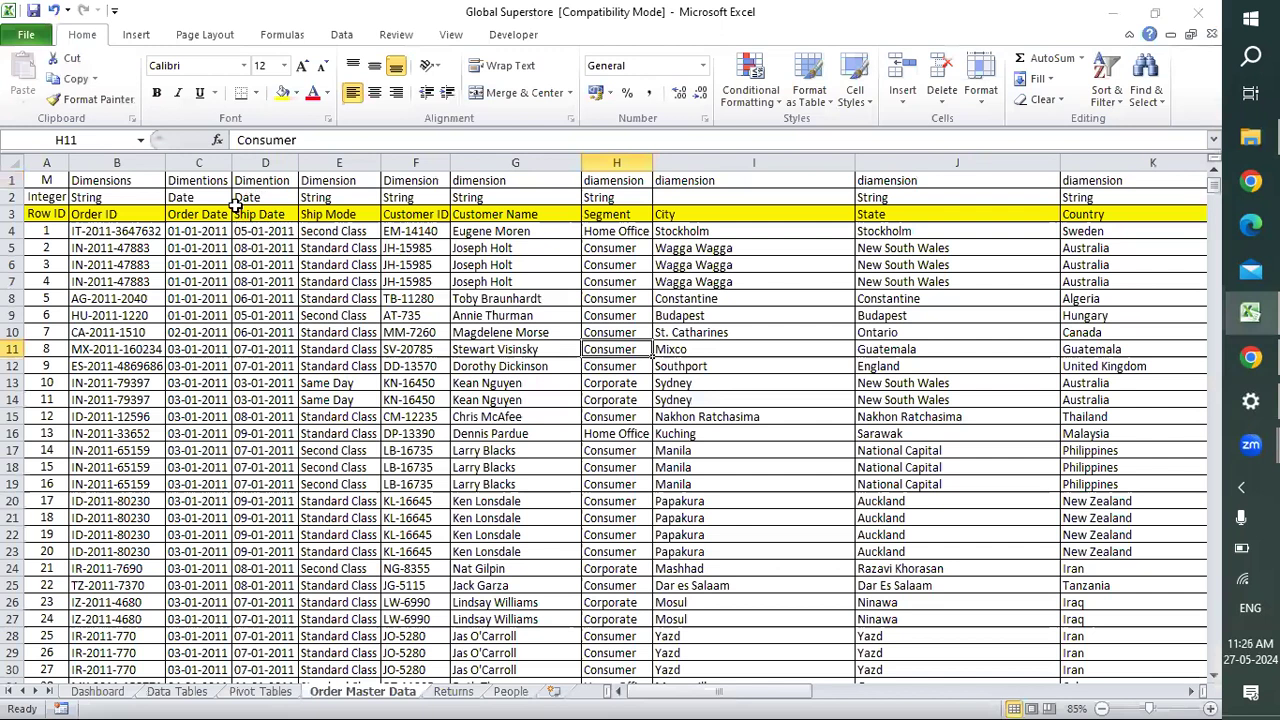
# Delete the first two rows above the headers on the Order Master Data sheet and save the workbook.
pyautogui.click(188, 229)
pyautogui.click(305, 197)
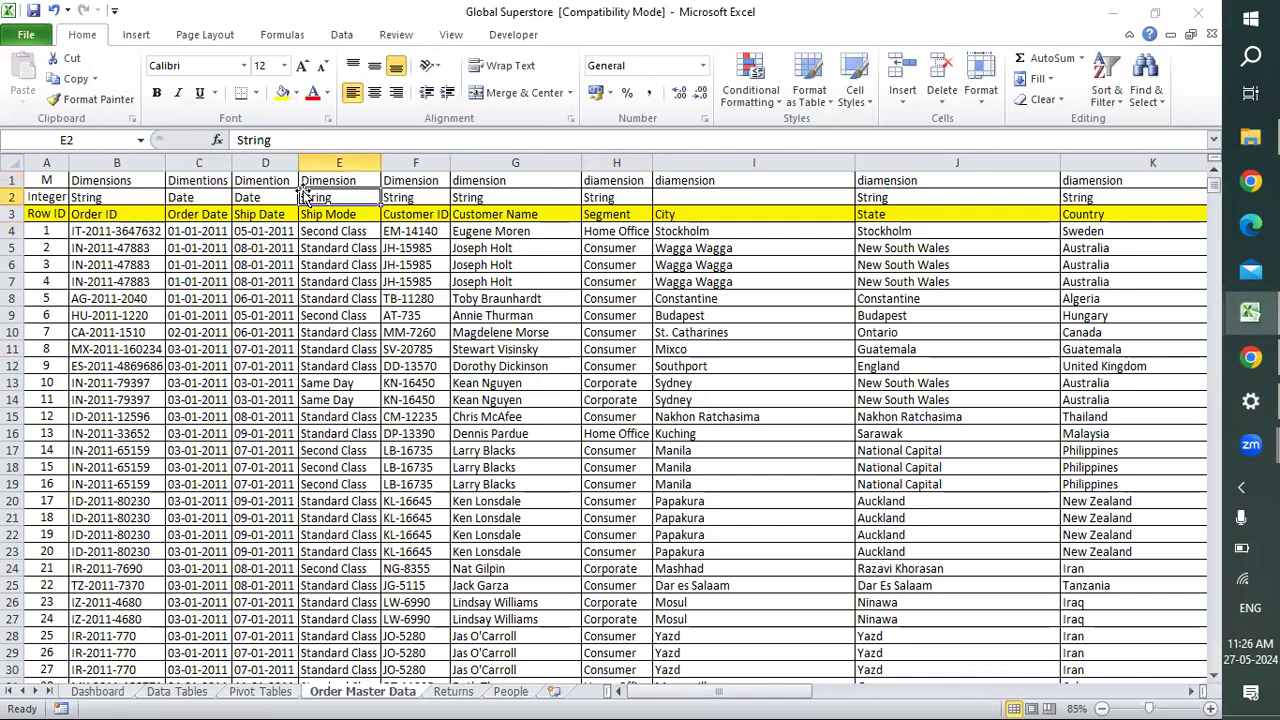
pyautogui.click(14, 184)
pyautogui.moveTo(14, 197); pyautogui.dragTo(14, 199)
pyautogui.rightClick(14, 199)
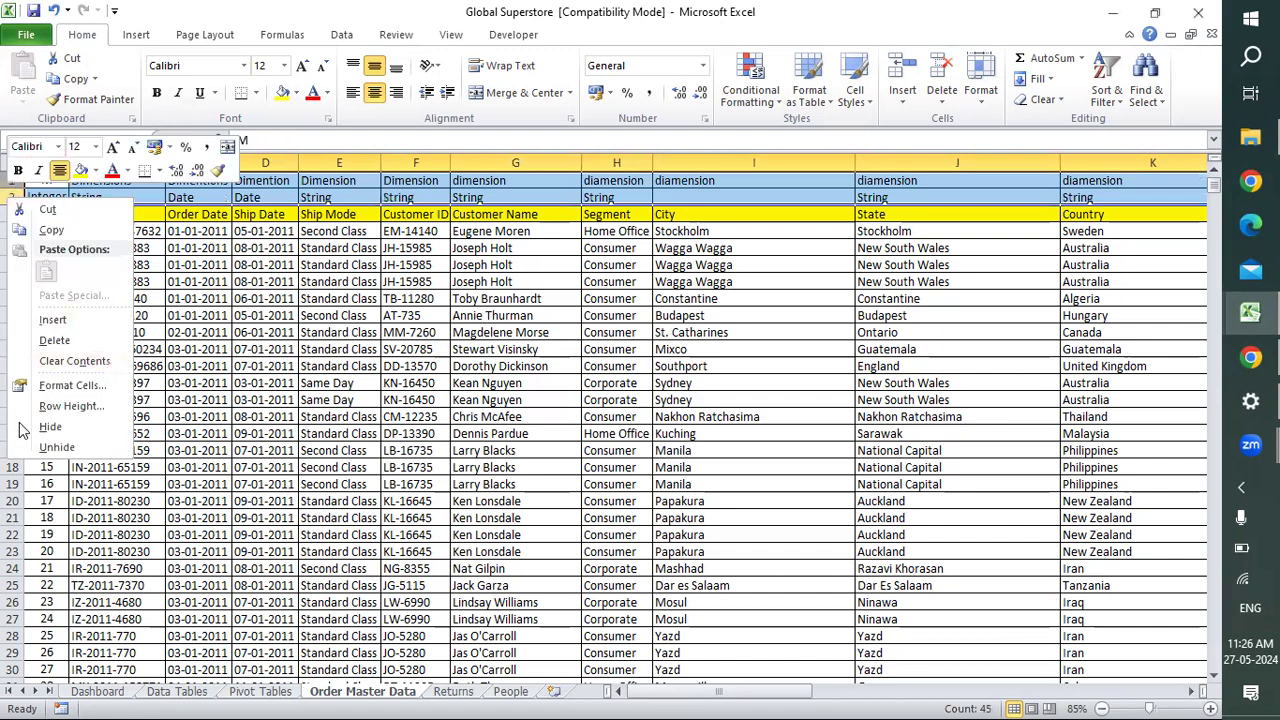
pyautogui.click(54, 341)
pyautogui.click(196, 180)
pyautogui.click(212, 229)
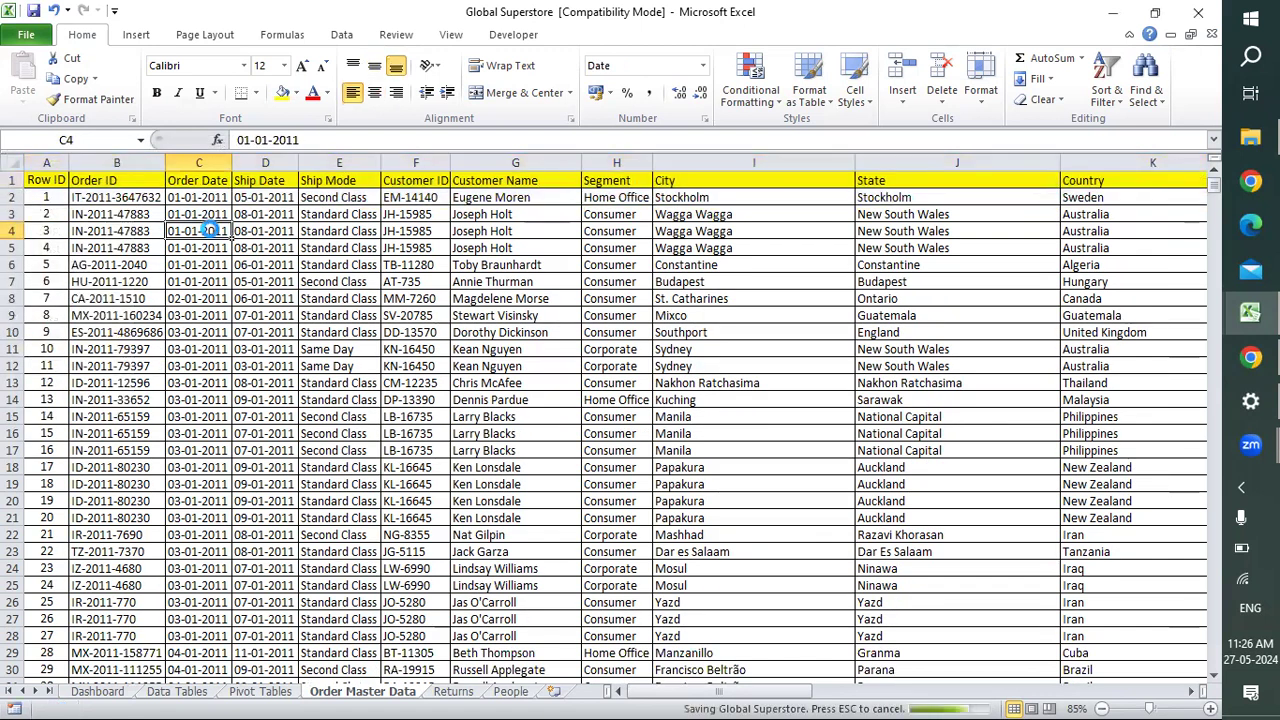
pyautogui.click(212, 485)
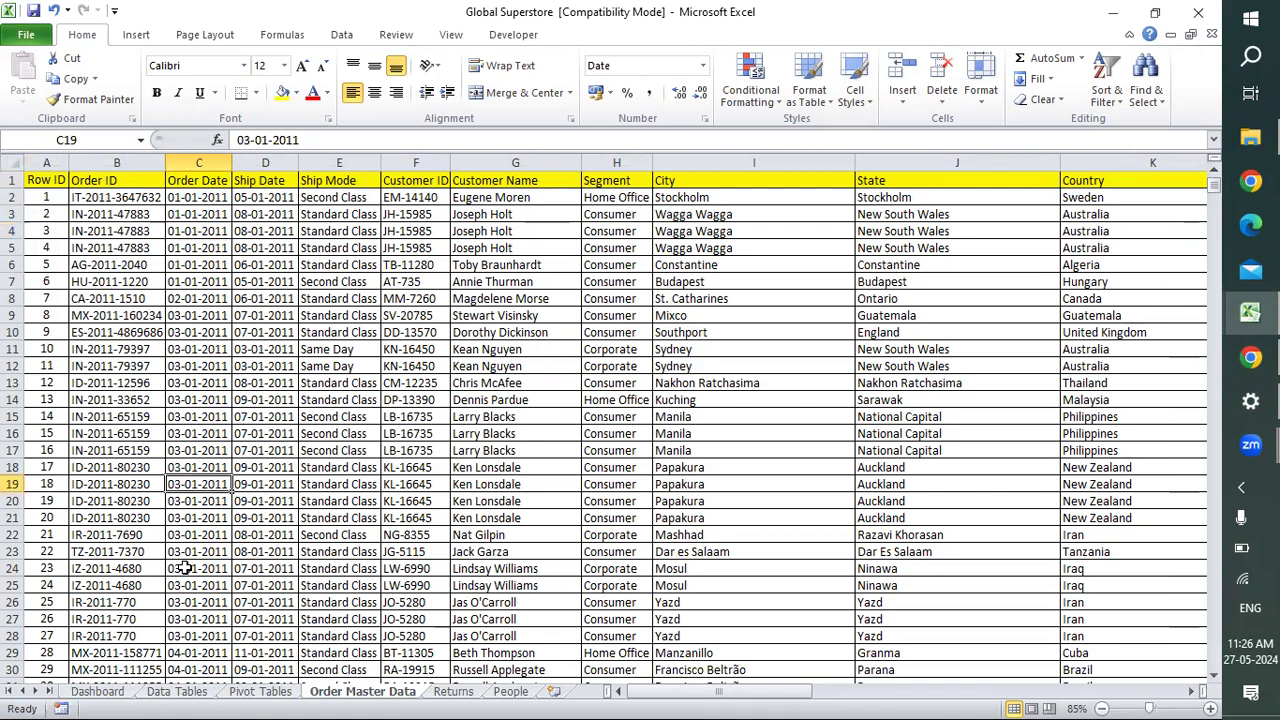
# Turn on filtering for the header row of the Order Master Data sheet.
pyautogui.click(128, 582)
pyautogui.hotkey('ctrl', 'Up')
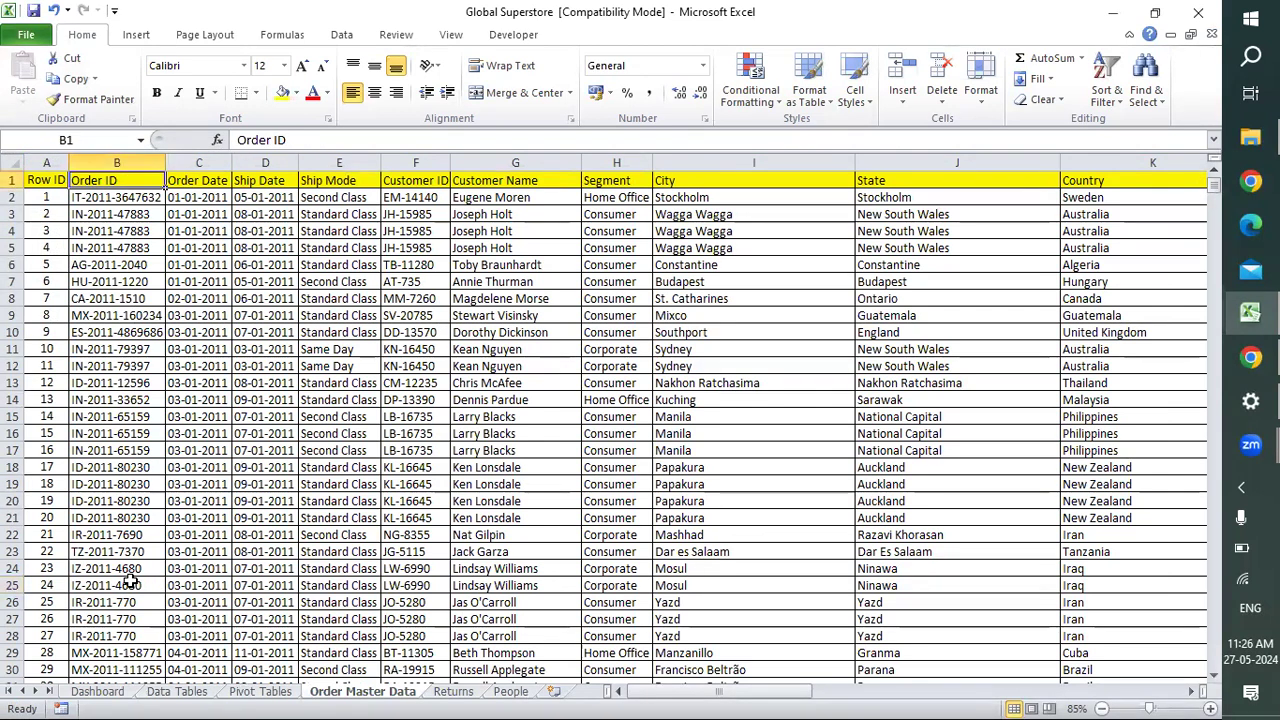
pyautogui.hotkey('ctrl', 'shift', 'l')
# Filter the Market column to show only Canada, LATAM and US.
pyautogui.press('Right')
pyautogui.press('Right')
pyautogui.press('Right')
pyautogui.press('Right')
pyautogui.press('Right')
pyautogui.press('Right')
pyautogui.press('Right')
pyautogui.press('Right')
pyautogui.press('Right')
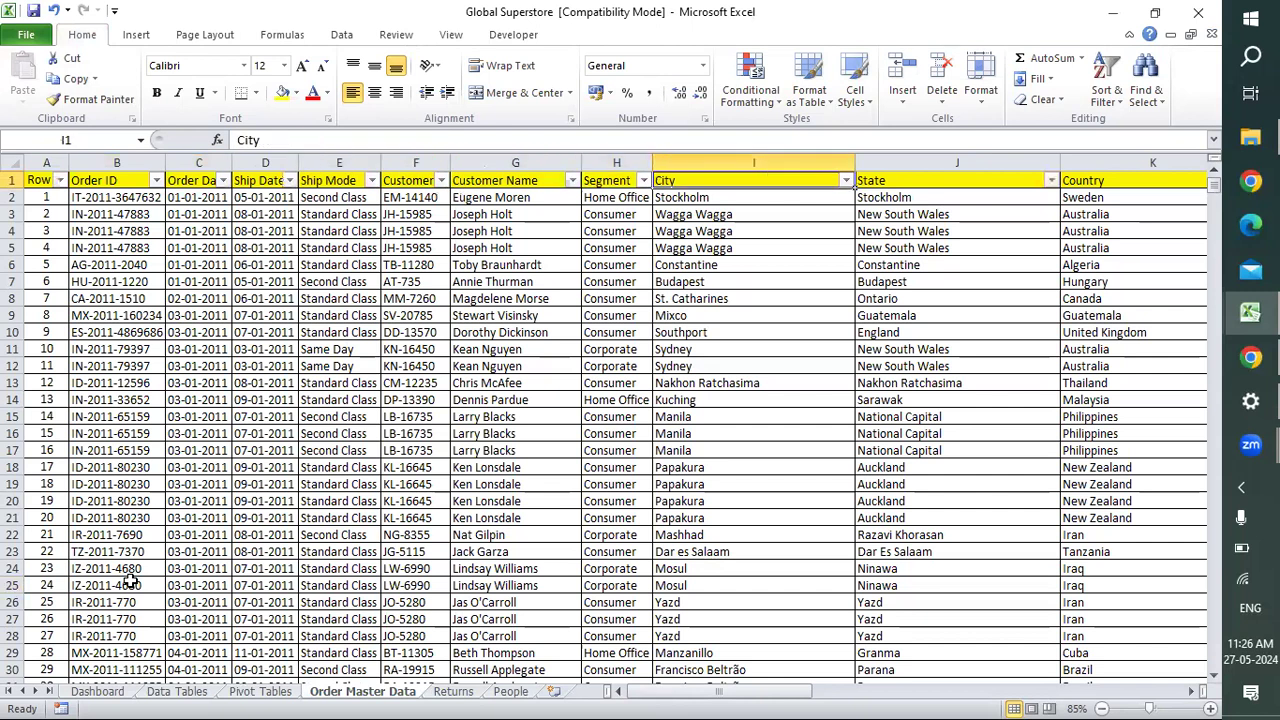
pyautogui.press('Right')
pyautogui.press('Right')
pyautogui.press('Right')
pyautogui.press('Right')
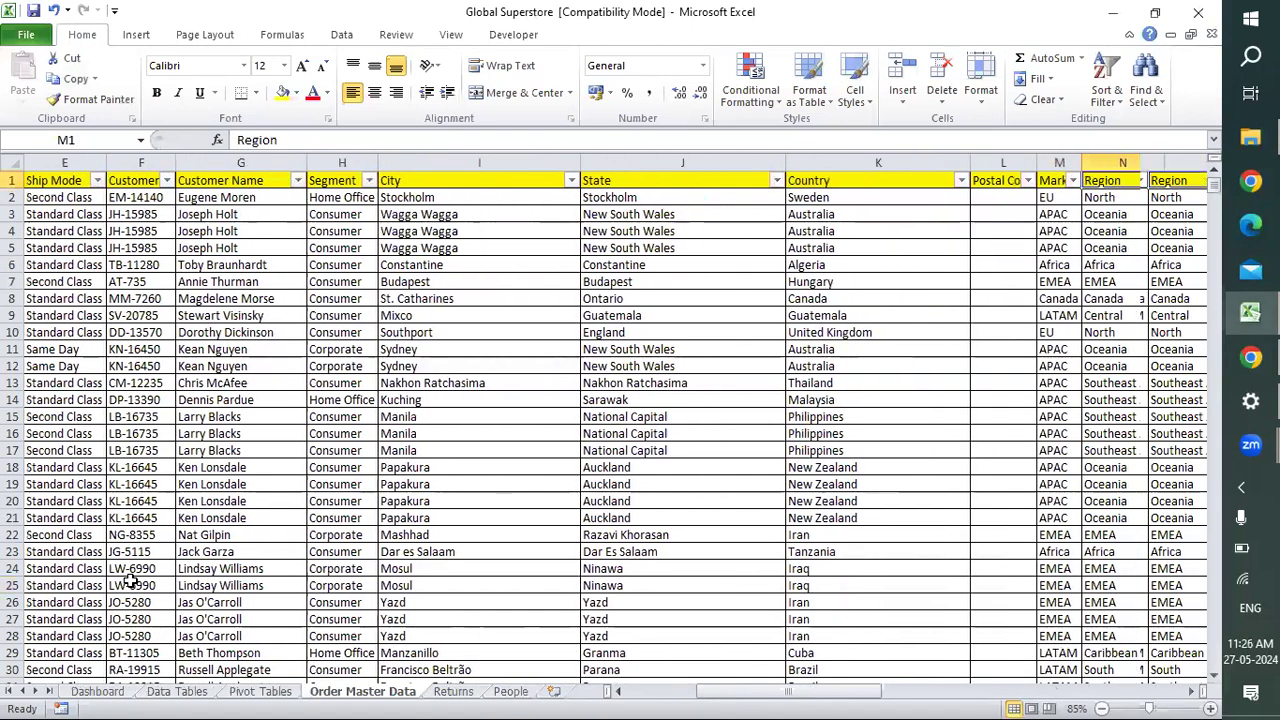
pyautogui.press('Left')
pyautogui.press('Left')
pyautogui.hotkey('alt', 'Down')
pyautogui.press('Down')
pyautogui.press('Down')
pyautogui.press('Down')
pyautogui.press('Down')
pyautogui.press('Down')
pyautogui.press('Down')
pyautogui.press('Down')
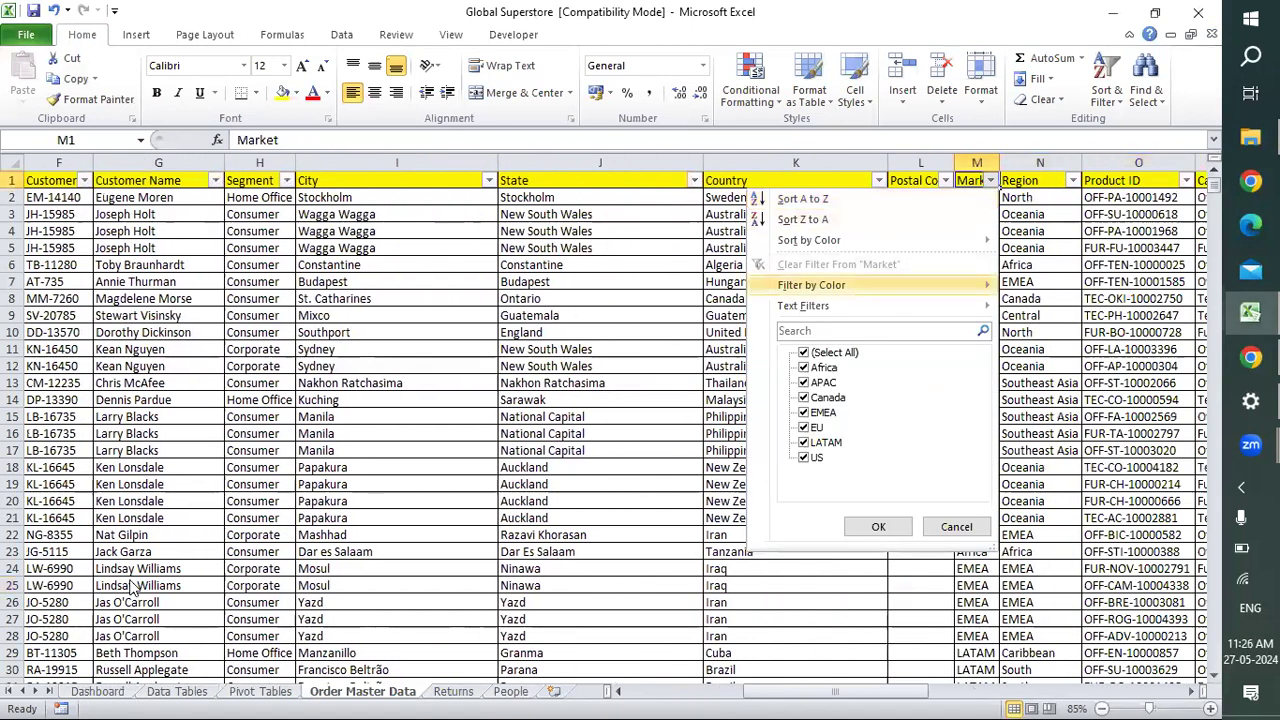
pyautogui.press('Up')
pyautogui.press('space')
pyautogui.press('Down')
pyautogui.press('Down')
pyautogui.press('Down')
pyautogui.press('Down')
pyautogui.press('space')
pyautogui.press('Down')
pyautogui.press('Up')
pyautogui.press('space')
pyautogui.press('Down')
pyautogui.press('Down')
pyautogui.press('space')
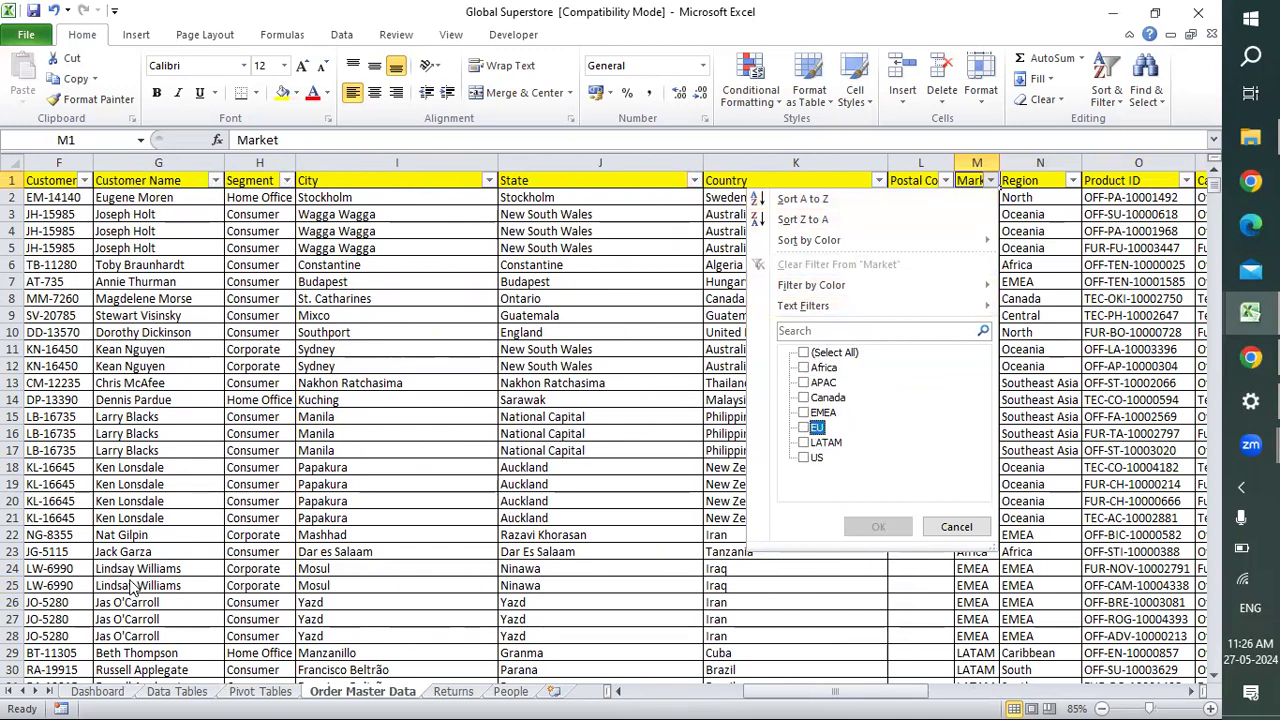
pyautogui.press('Down')
pyautogui.press('space')
pyautogui.press('Up')
pyautogui.press('Up')
pyautogui.press('Up')
pyautogui.press('Up')
pyautogui.press('Up')
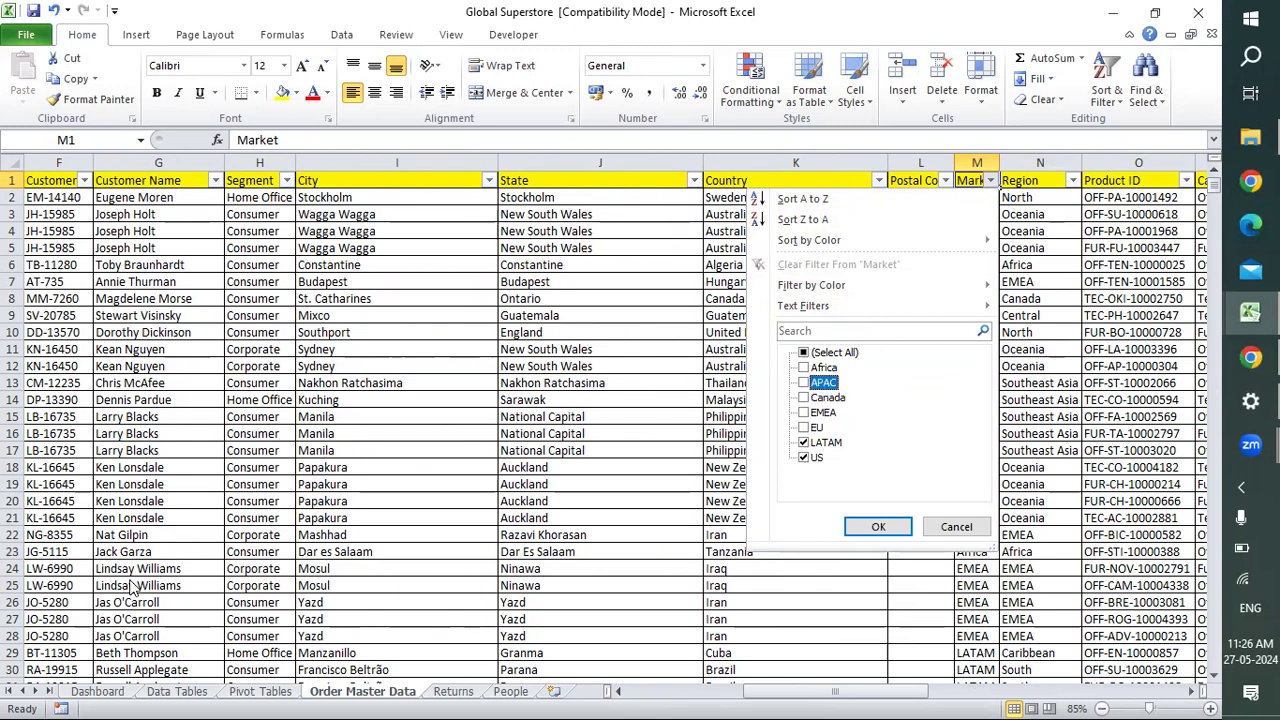
pyautogui.press('Down')
pyautogui.press('space')
pyautogui.press('Return')
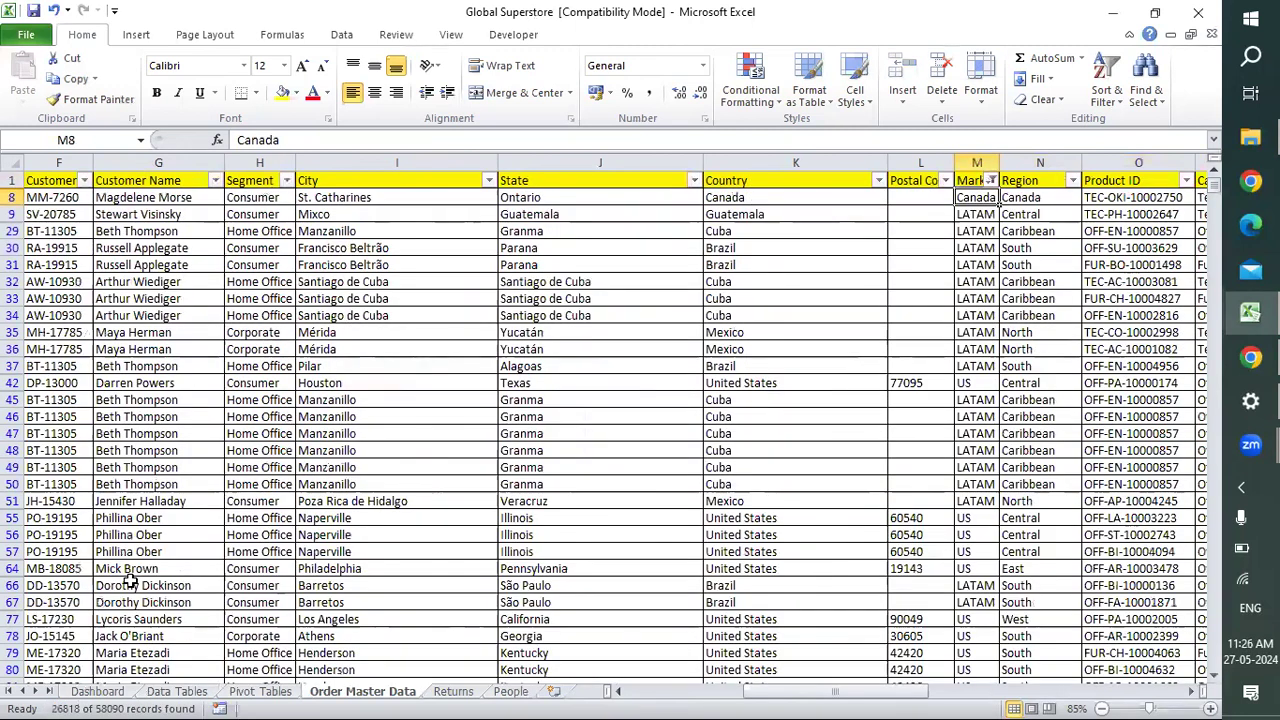
# Count the filtered records by selecting the Market values and the Row IDs down to the last row.
pyautogui.hotkey('ctrl', 'shift', 'Down')
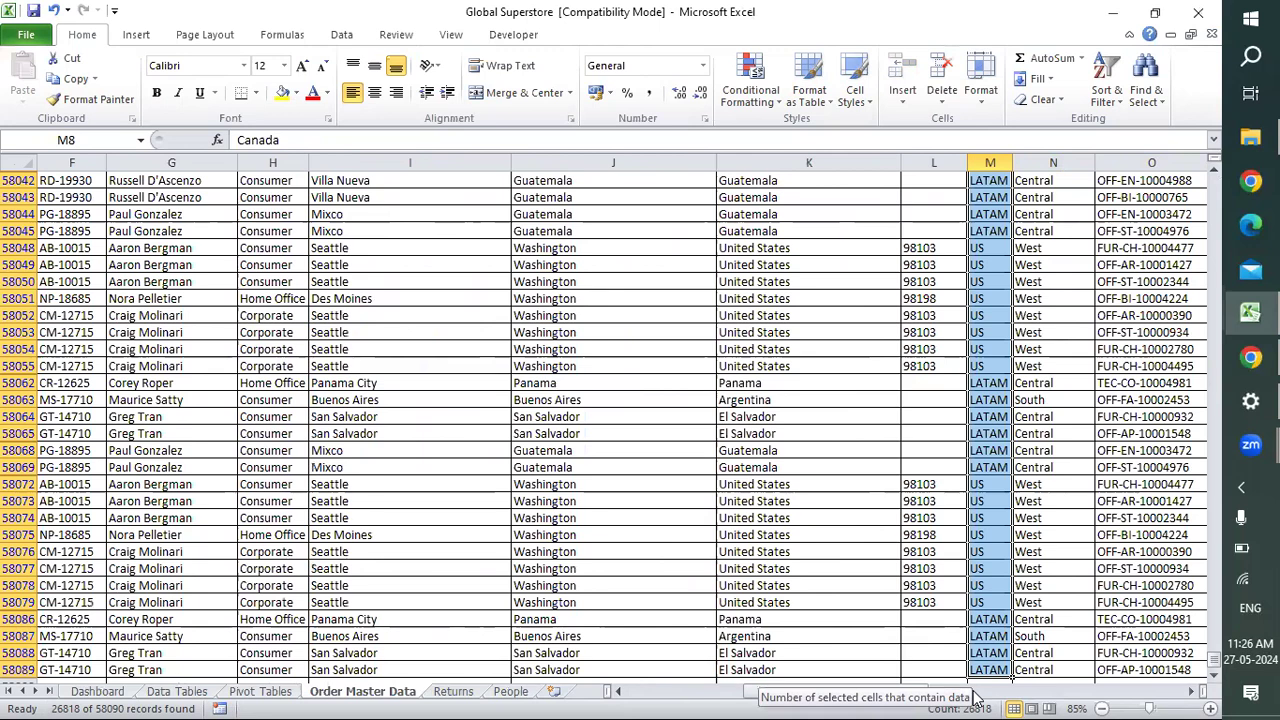
pyautogui.hotkey('ctrl', 'Up')
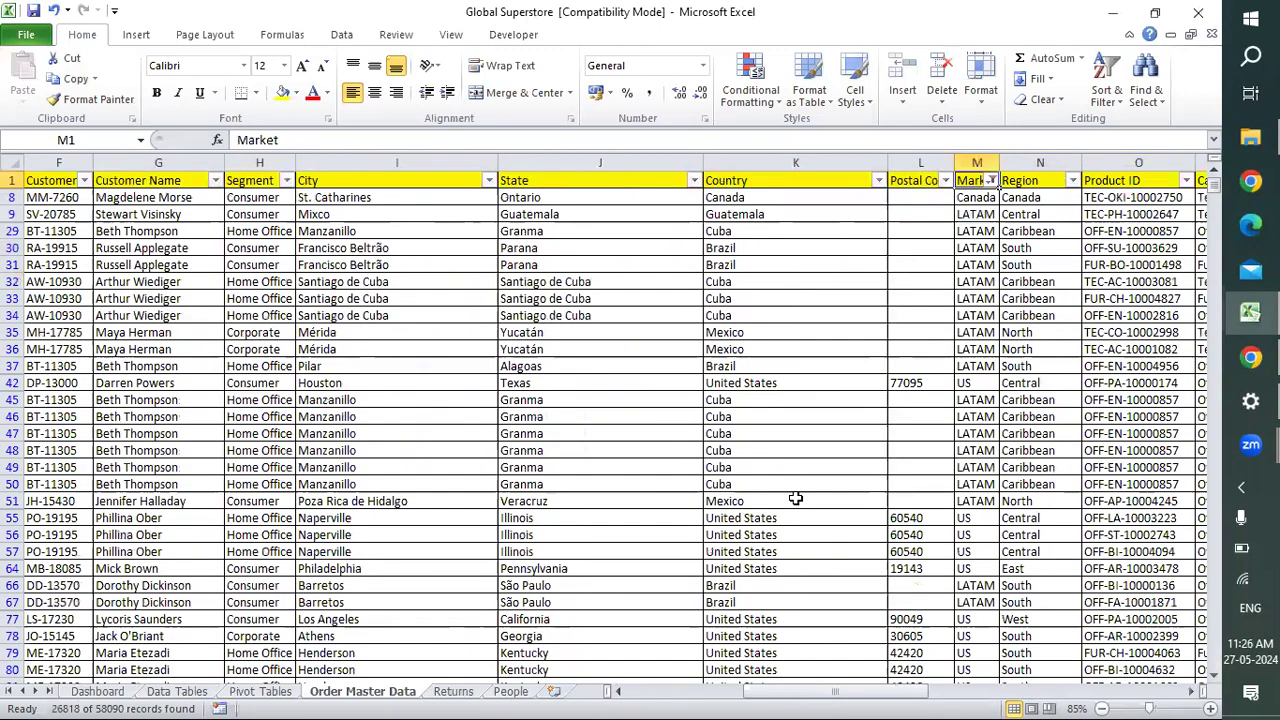
pyautogui.hotkey('ctrl', 'Left')
pyautogui.press('Down')
pyautogui.hotkey('ctrl', 'shift', 'Down')
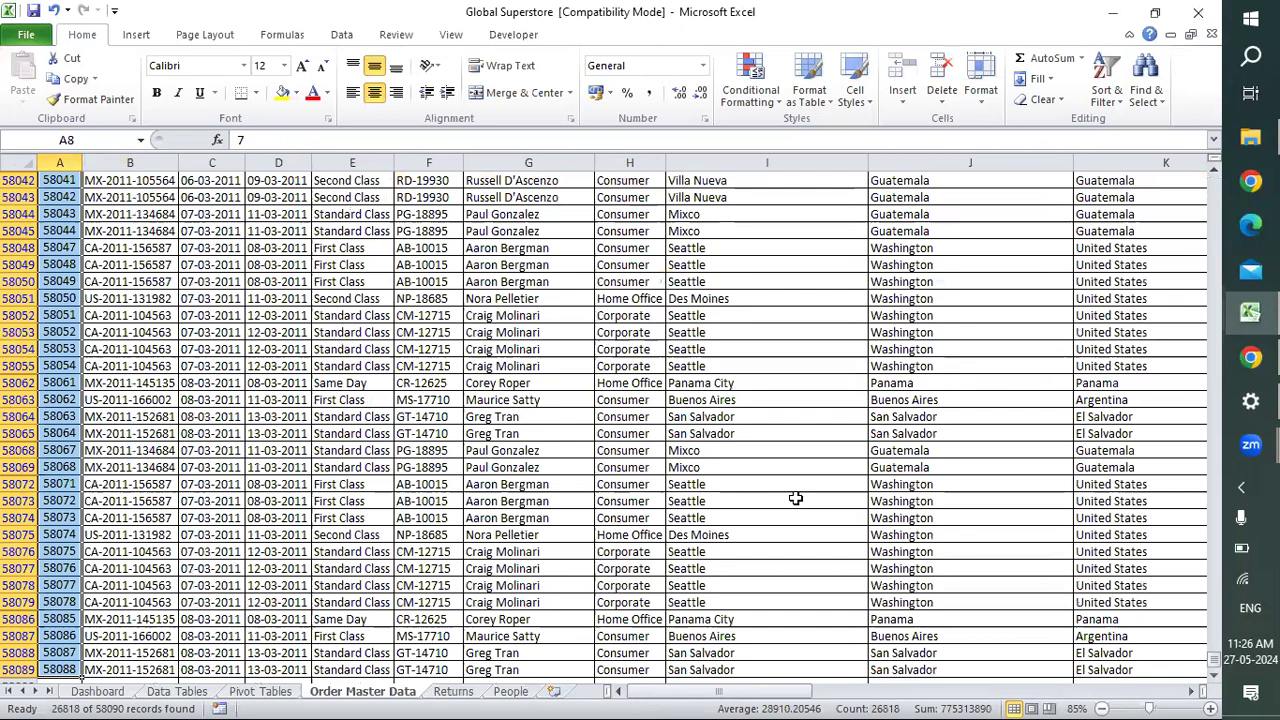
pyautogui.hotkey('ctrl', 'Down')
pyautogui.press('Right')
pyautogui.press('Right')
pyautogui.press('Right')
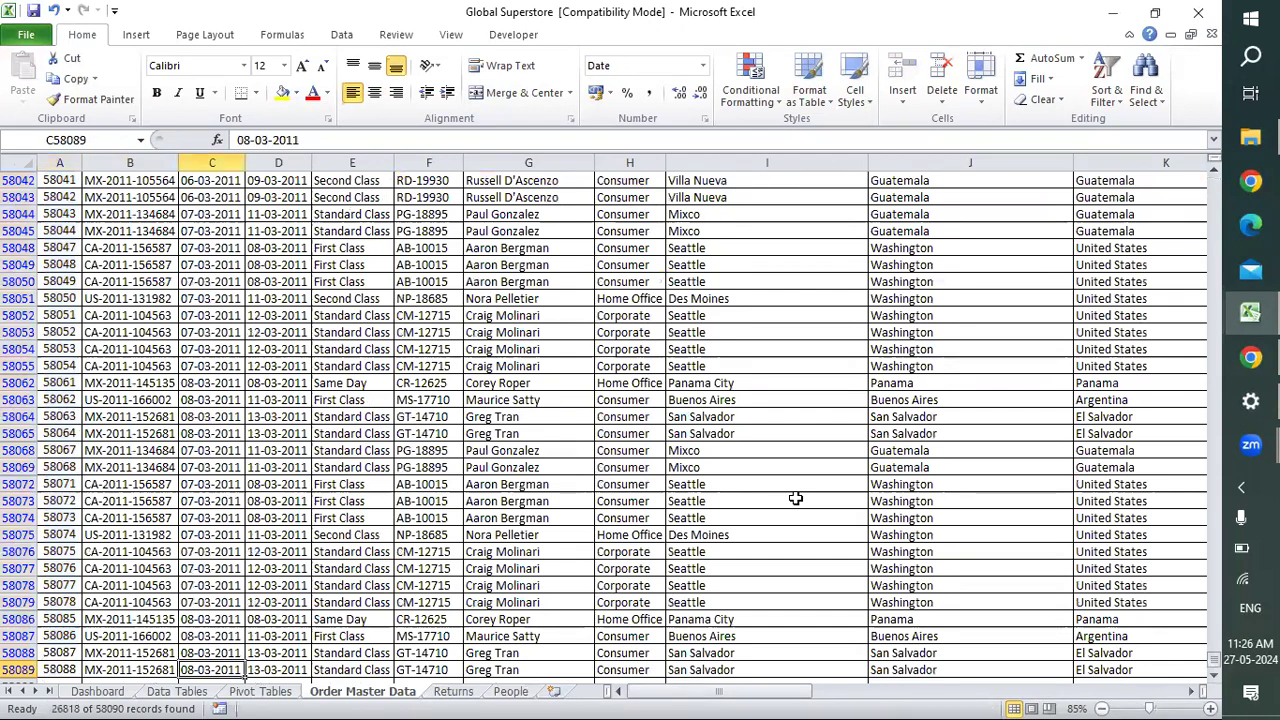
pyautogui.press('Down')
pyautogui.press('Right')
pyautogui.press('Right')
pyautogui.press('Right')
pyautogui.press('Right')
pyautogui.press('Down')
pyautogui.press('Down')
pyautogui.press('Down')
pyautogui.press('Down')
pyautogui.press('Down')
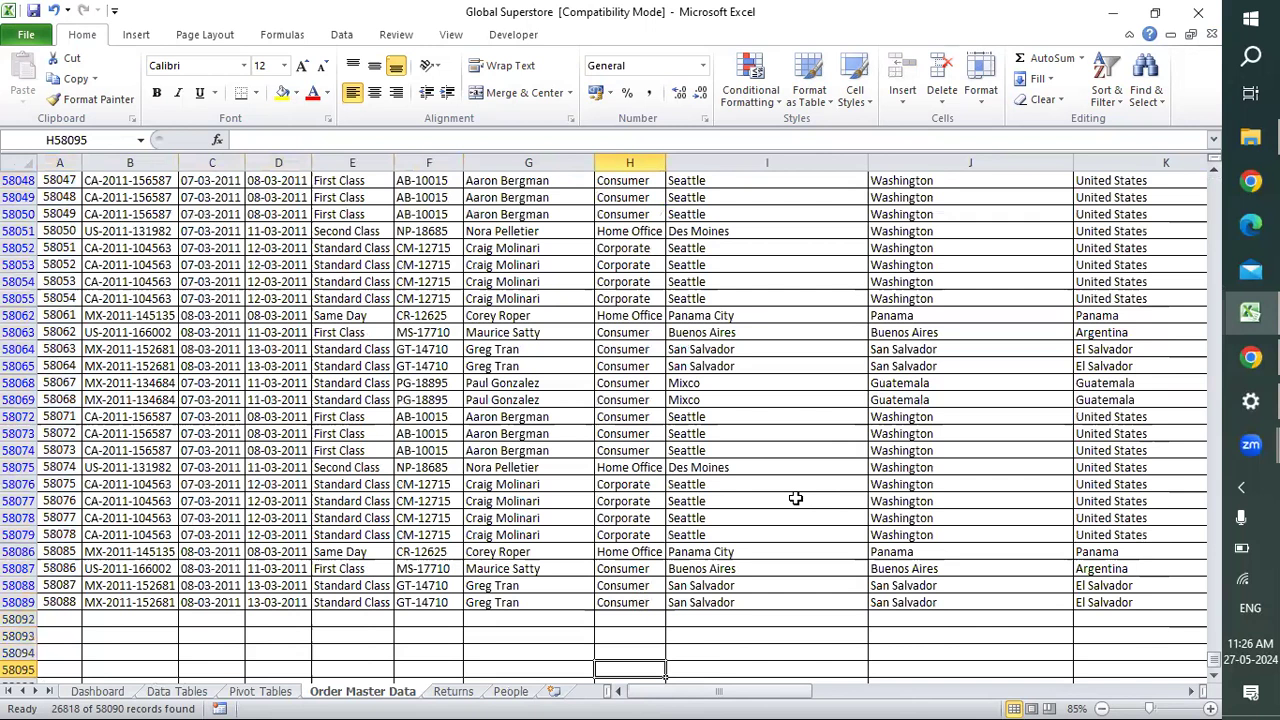
pyautogui.press('Up')
pyautogui.write('30000')
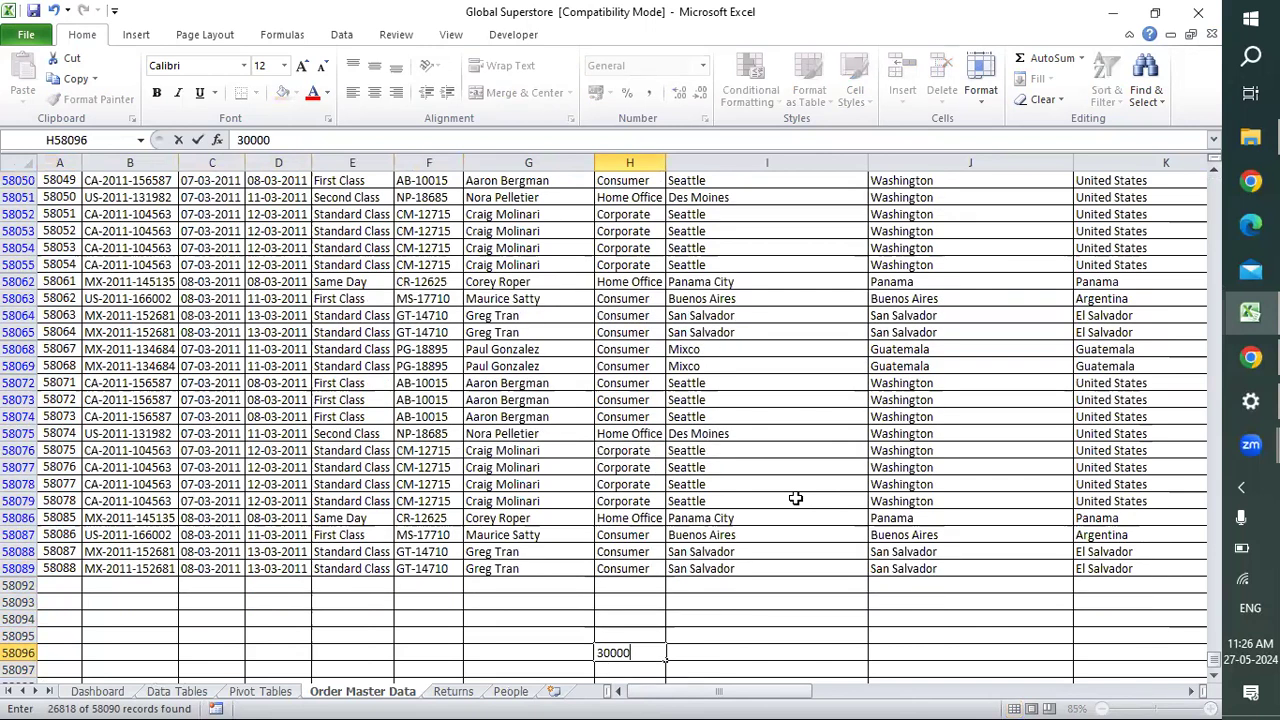
pyautogui.press('XF86AudioRaiseVolume')
pyautogui.write('-')
pyautogui.click(600, 652)
pyautogui.write('=30000-')
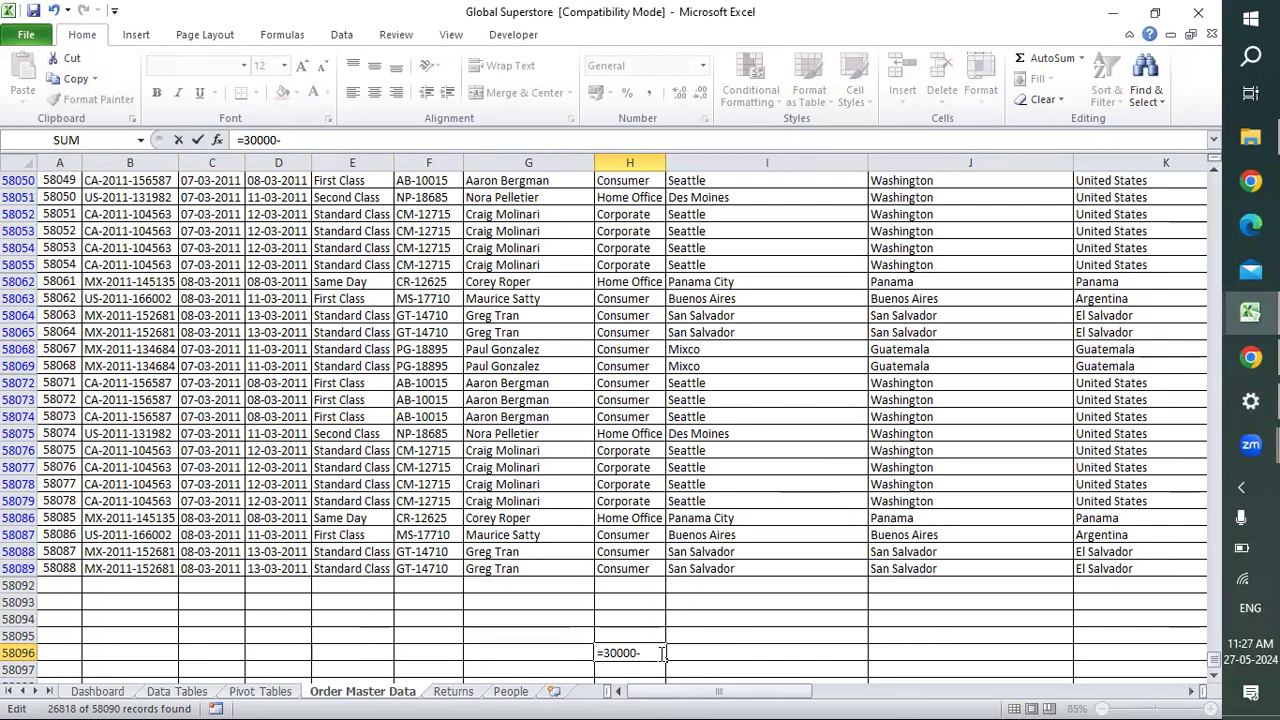
pyautogui.write('26818')
pyautogui.hotkey('ctrl', 'Return')
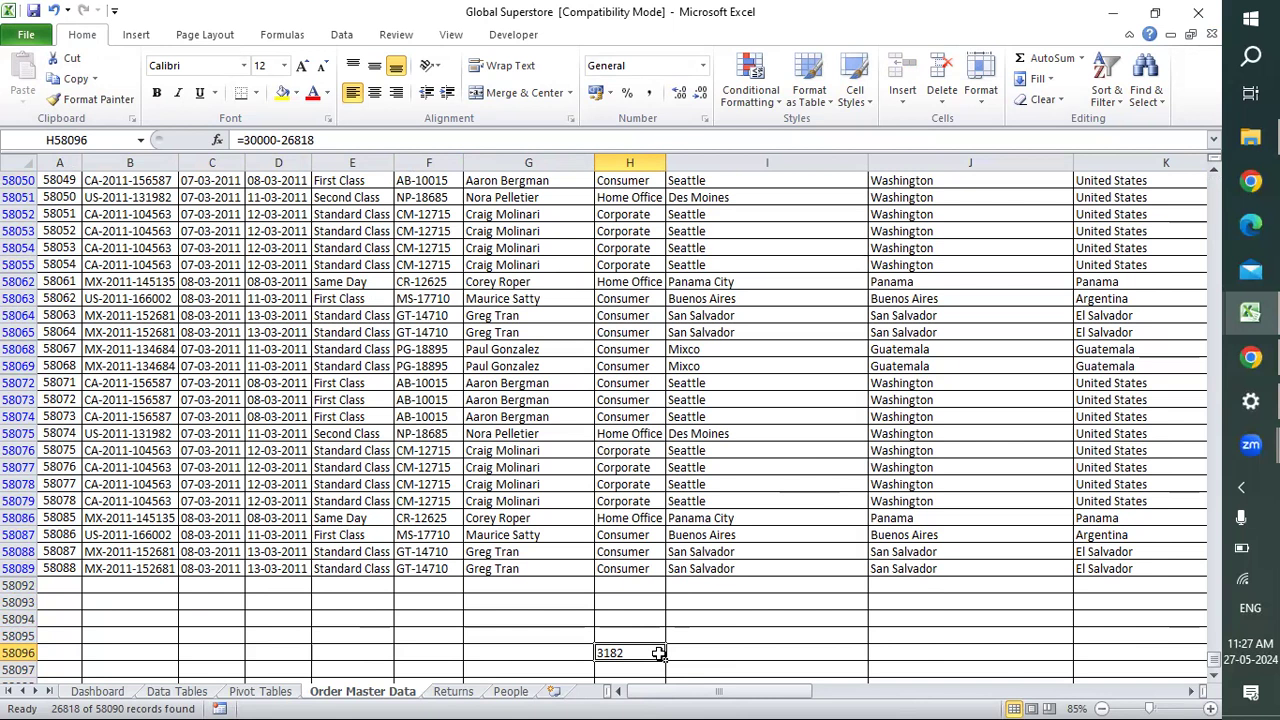
pyautogui.press('Delete')
# Return to the start of the filtered data and check the Row ID column from its first record to its last.
pyautogui.hotkey('ctrl', 'Up')
pyautogui.hotkey('ctrl', 'Left')
pyautogui.press('Down')
pyautogui.hotkey('ctrl', 'Home')
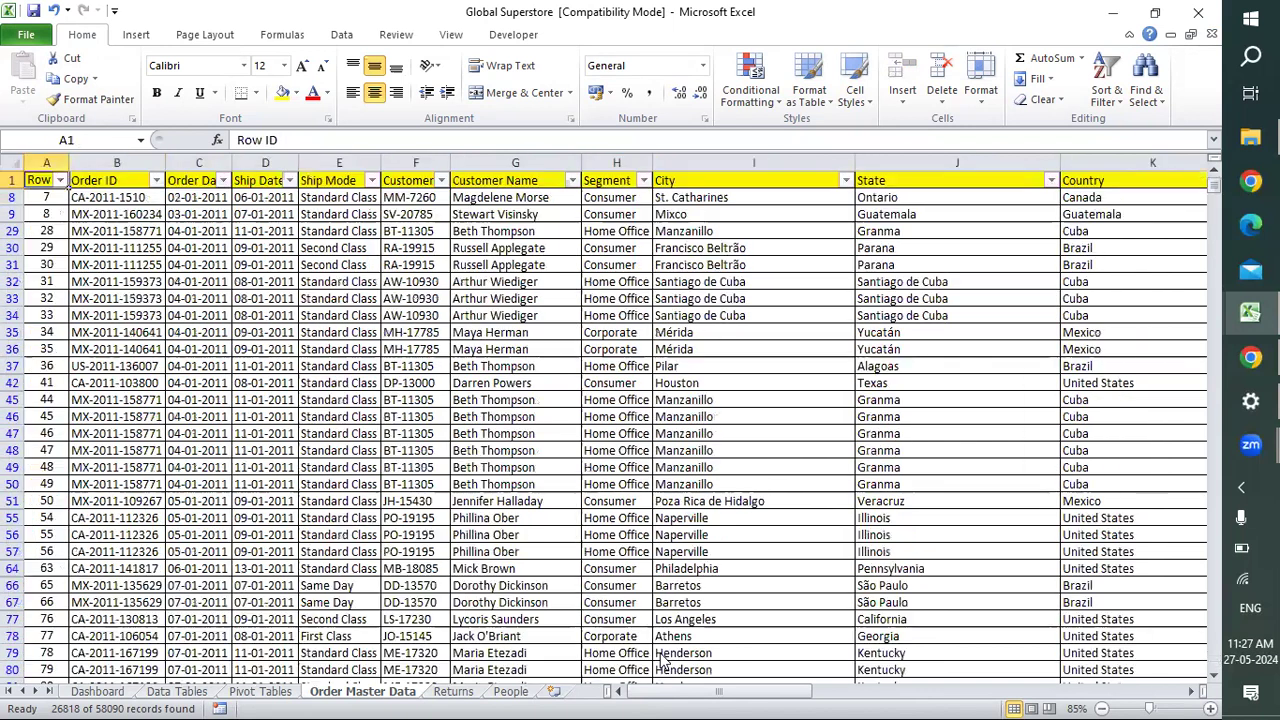
pyautogui.press('Down')
pyautogui.hotkey('shift', 'Down')
pyautogui.hotkey('shift', 'Down')
pyautogui.hotkey('shift', 'Down')
pyautogui.hotkey('shift', 'Down')
pyautogui.hotkey('shift', 'Down')
pyautogui.hotkey('shift', 'Down')
pyautogui.hotkey('shift', 'Down')
pyautogui.hotkey('shift', 'Down')
pyautogui.hotkey('shift', 'Down')
pyautogui.hotkey('shift', 'Down')
pyautogui.hotkey('shift', 'Down')
pyautogui.hotkey('shift', 'Down')
pyautogui.hotkey('shift', 'Down')
pyautogui.hotkey('shift', 'Down')
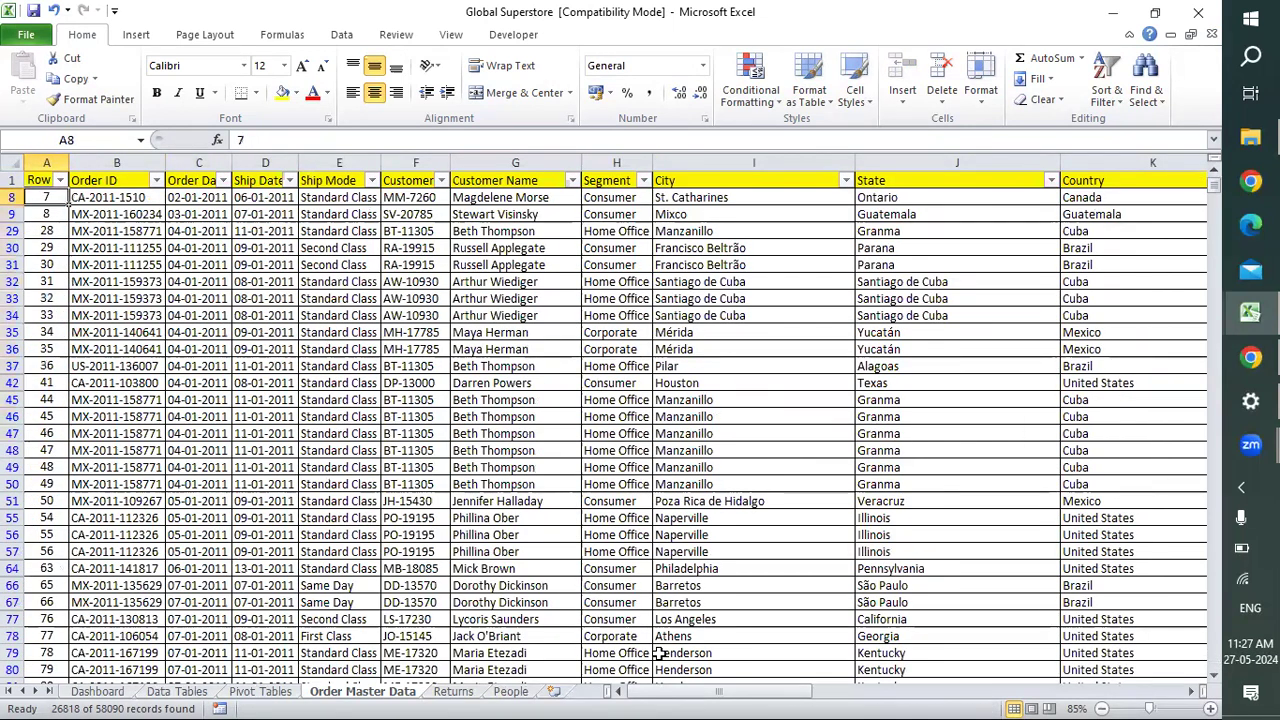
pyautogui.hotkey('ctrl', 'shift', 'Down')
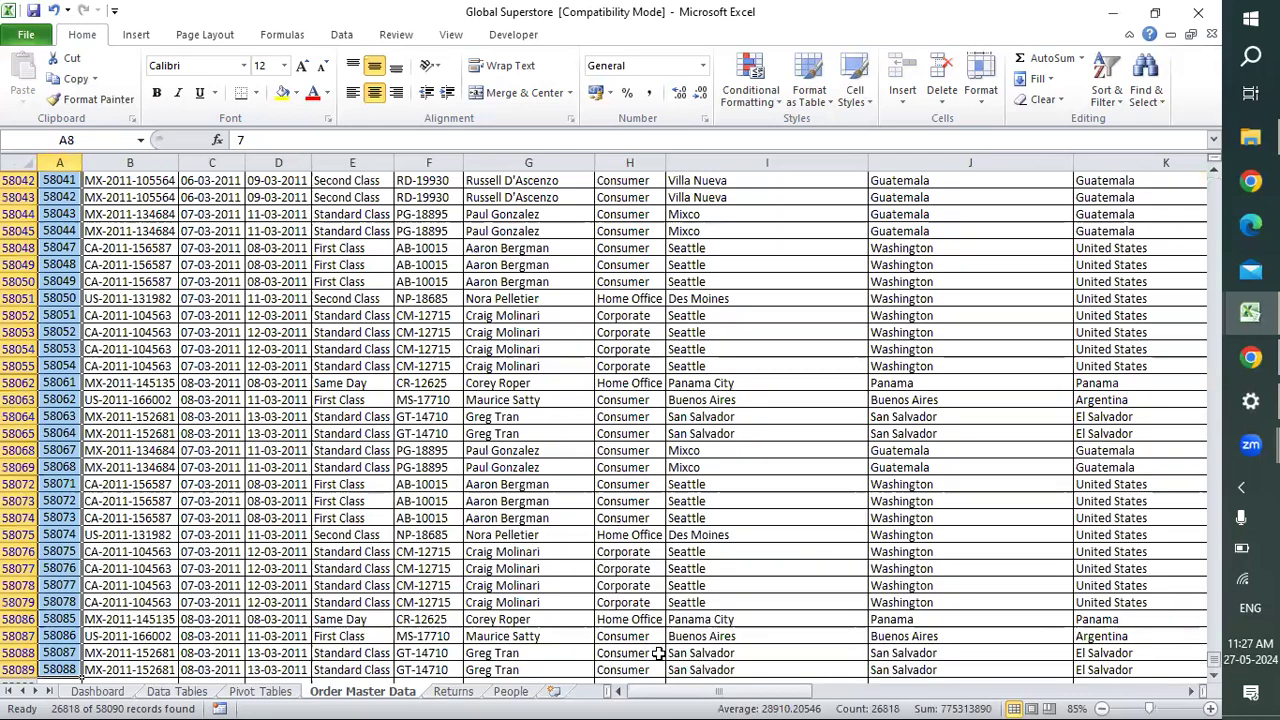
pyautogui.hotkey('ctrl', 'Down')
pyautogui.hotkey('ctrl', 'Up')
pyautogui.press('Down')
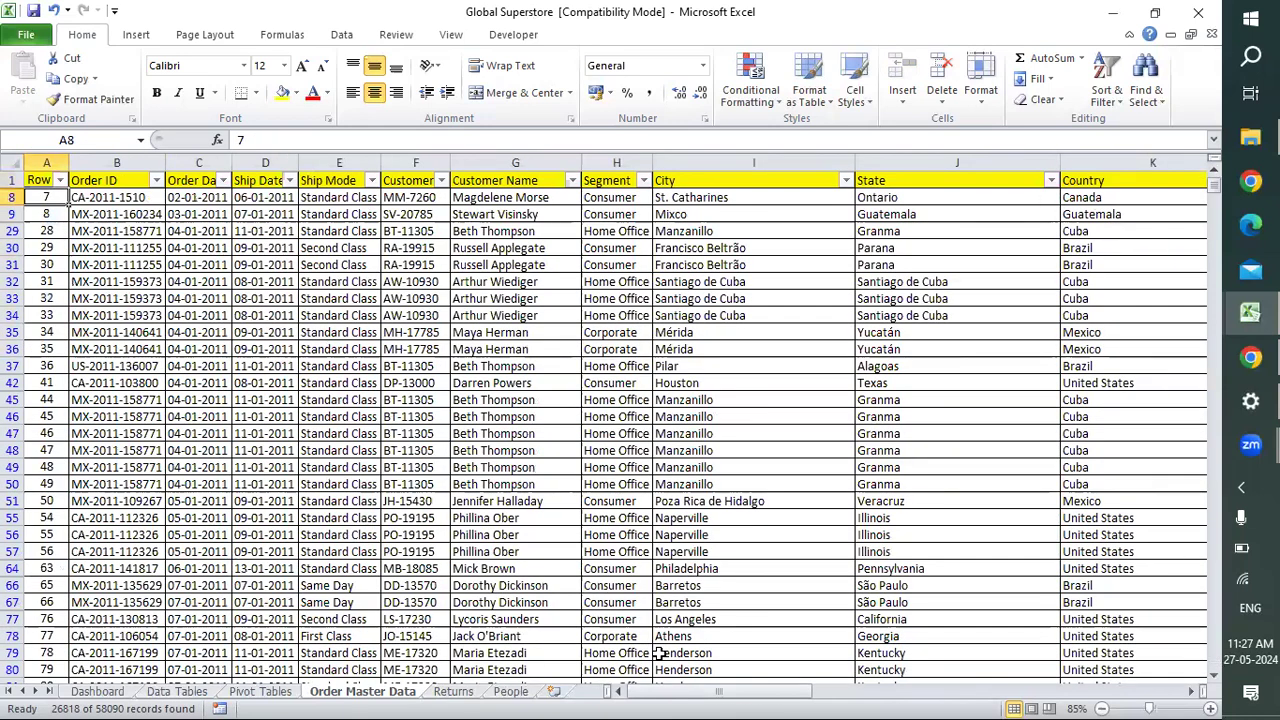
# Go to cell A4000 and select column A up to the header to count the filtered records.
pyautogui.hotkey('ctrl', 'g')
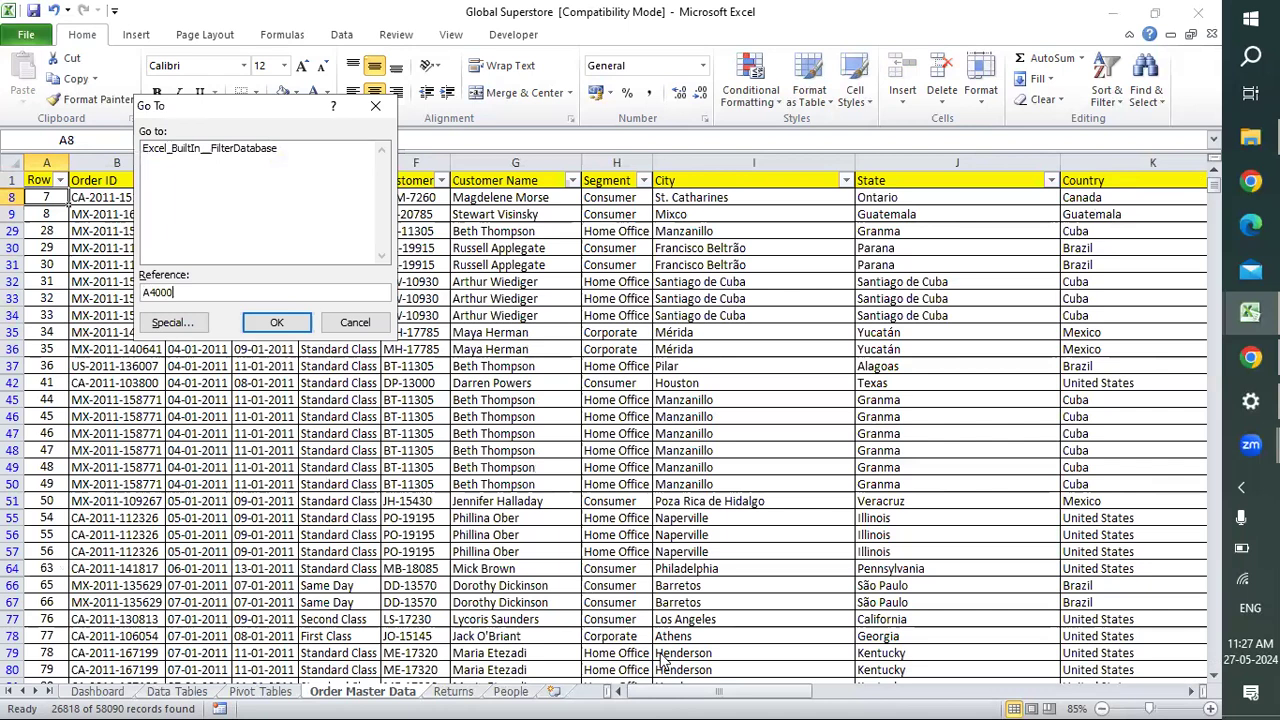
pyautogui.press('Return')
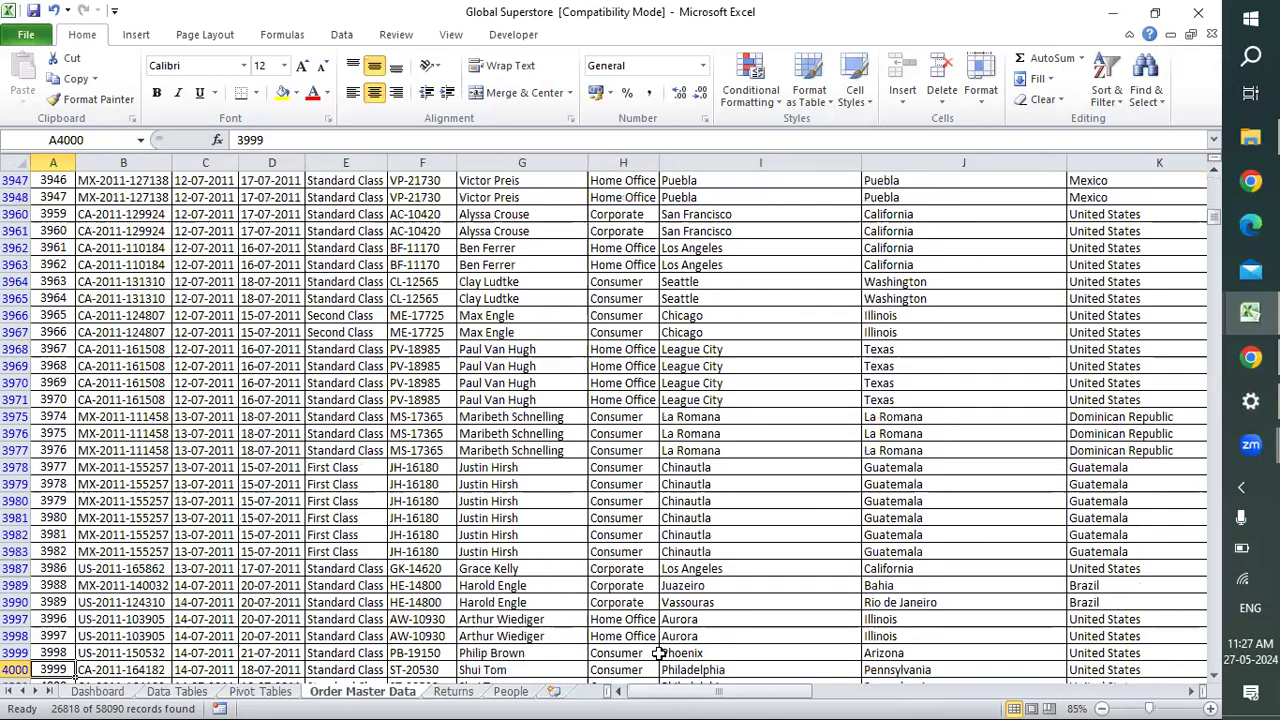
pyautogui.hotkey('ctrl', 'shift', 'Up')
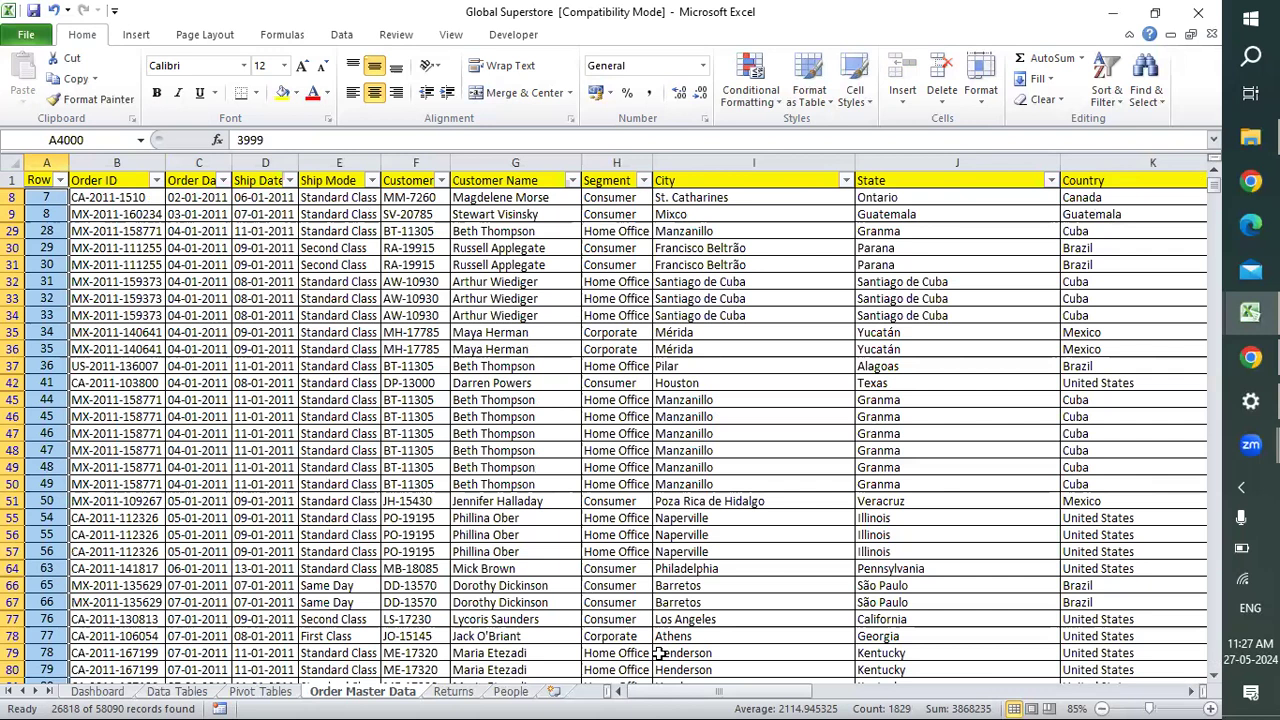
pyautogui.hotkey('ctrl', 'BackSpace')
pyautogui.press('Down')
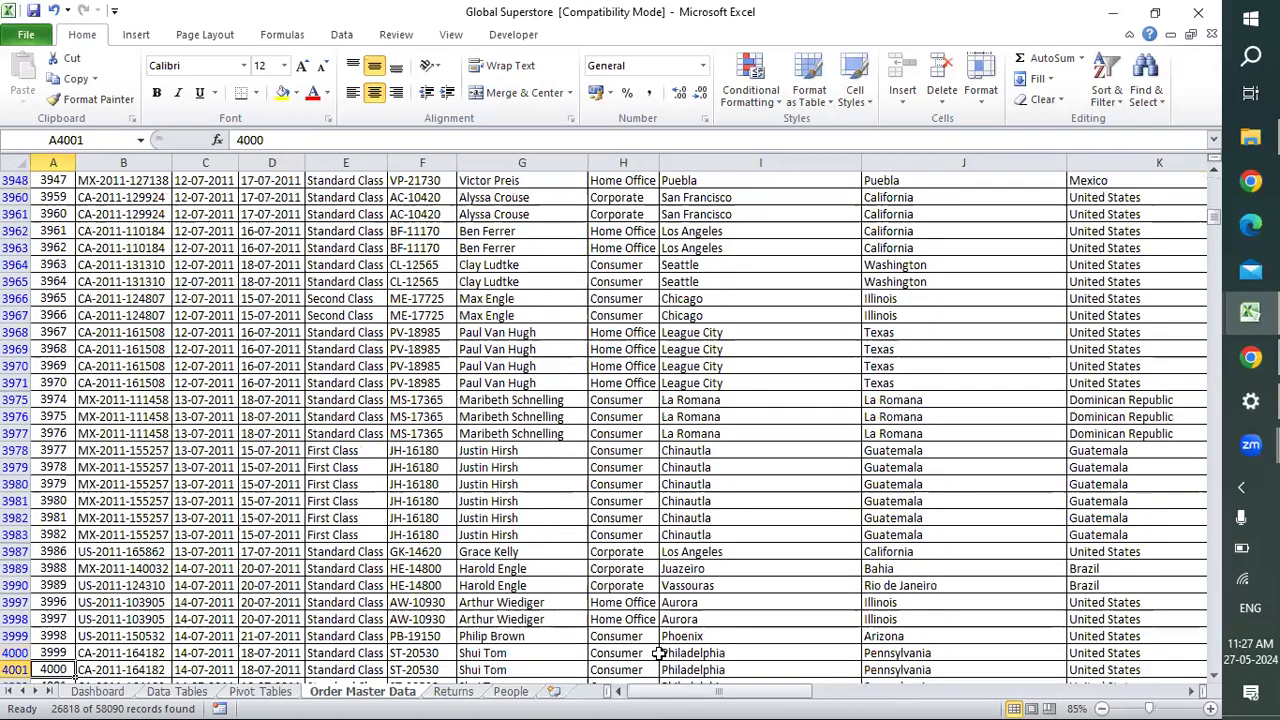
# Go to cell A8000 and select column A from the visible record in A7994 up to the header to count the records.
pyautogui.hotkey('ctrl', 'g')
pyautogui.write('A8000')
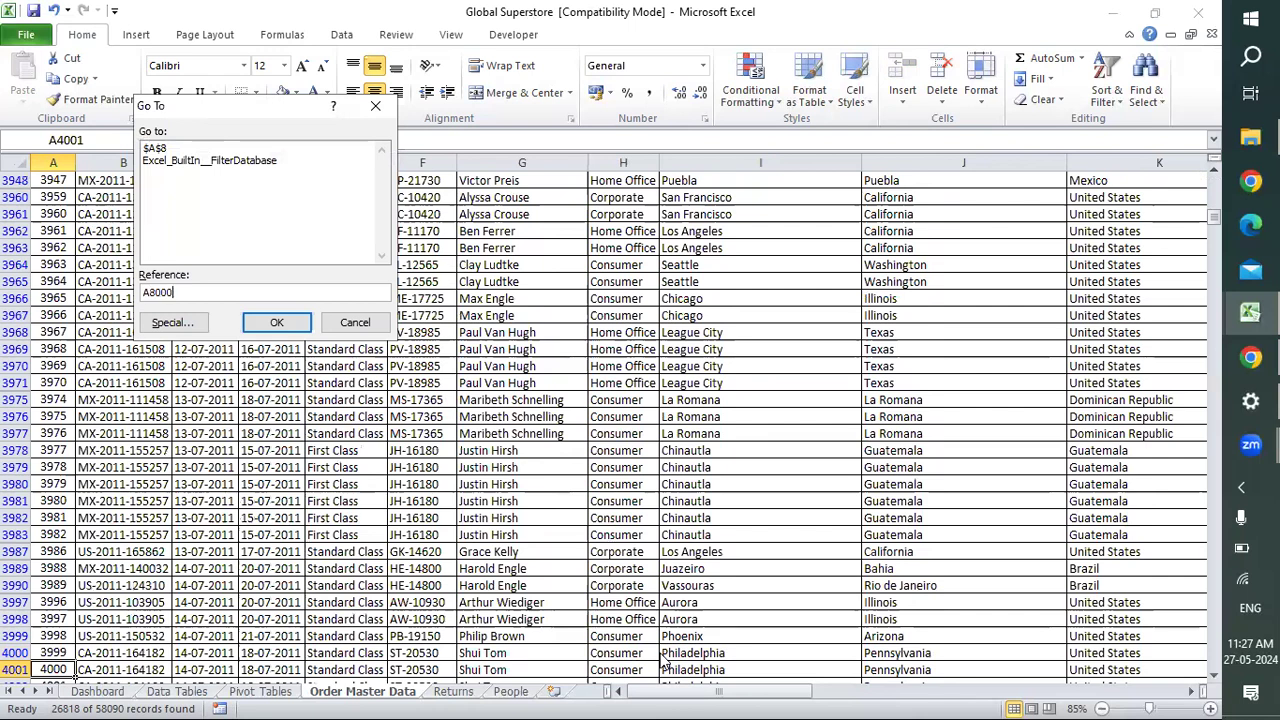
pyautogui.press('Return')
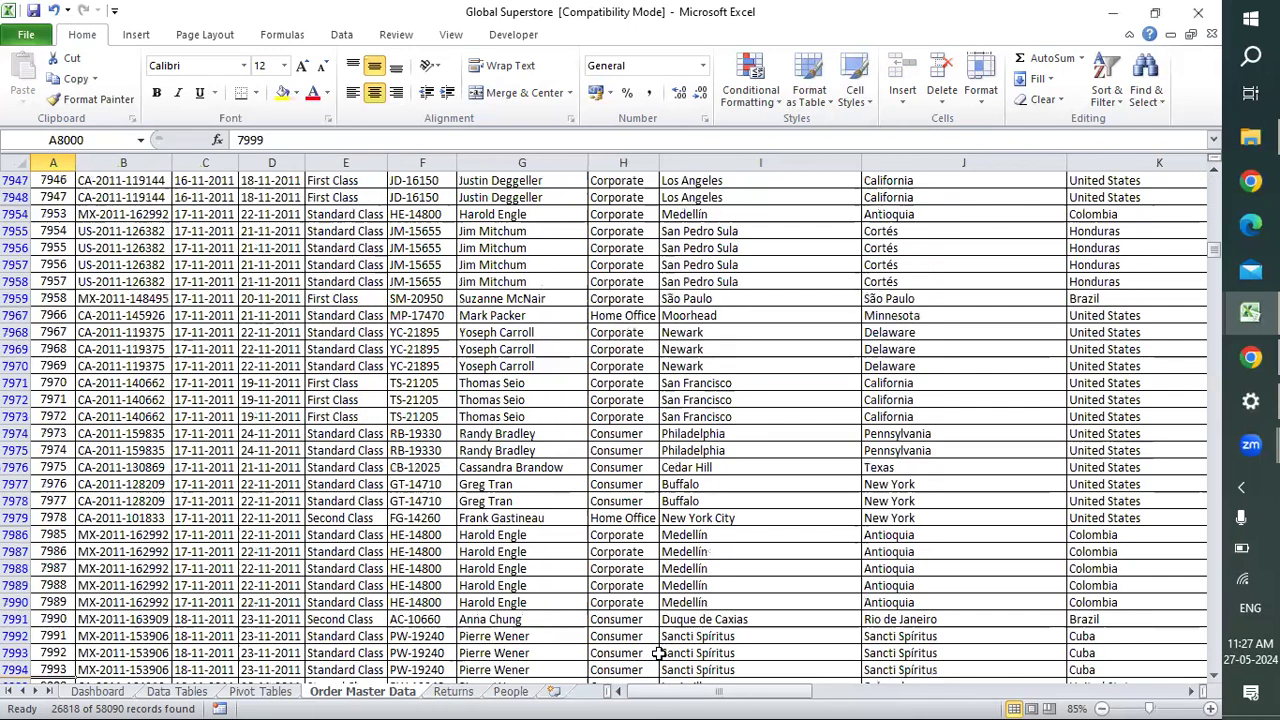
pyautogui.press('Down')
pyautogui.press('Up')
pyautogui.scroll(20, 659, 653)
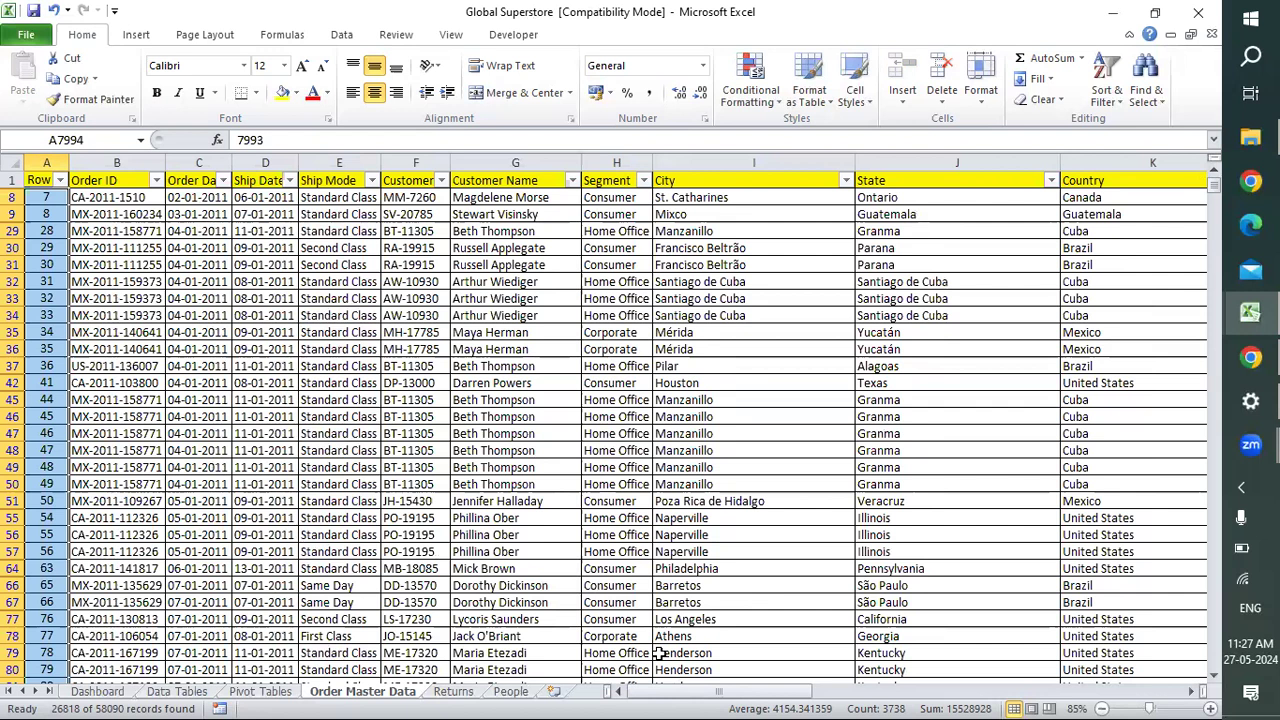
# Shrink the column A selection from its upper end down to row 1151, keeping its lower end at A7994.
pyautogui.hotkey('shift', 'Down')
pyautogui.hotkey('shift', 'Down')
pyautogui.hotkey('shift', 'Down')
pyautogui.hotkey('shift', 'Down')
pyautogui.hotkey('shift', 'Down')
pyautogui.hotkey('shift', 'Down')
pyautogui.hotkey('shift', 'Down')
pyautogui.hotkey('shift', 'Down')
pyautogui.hotkey('shift', 'Down')
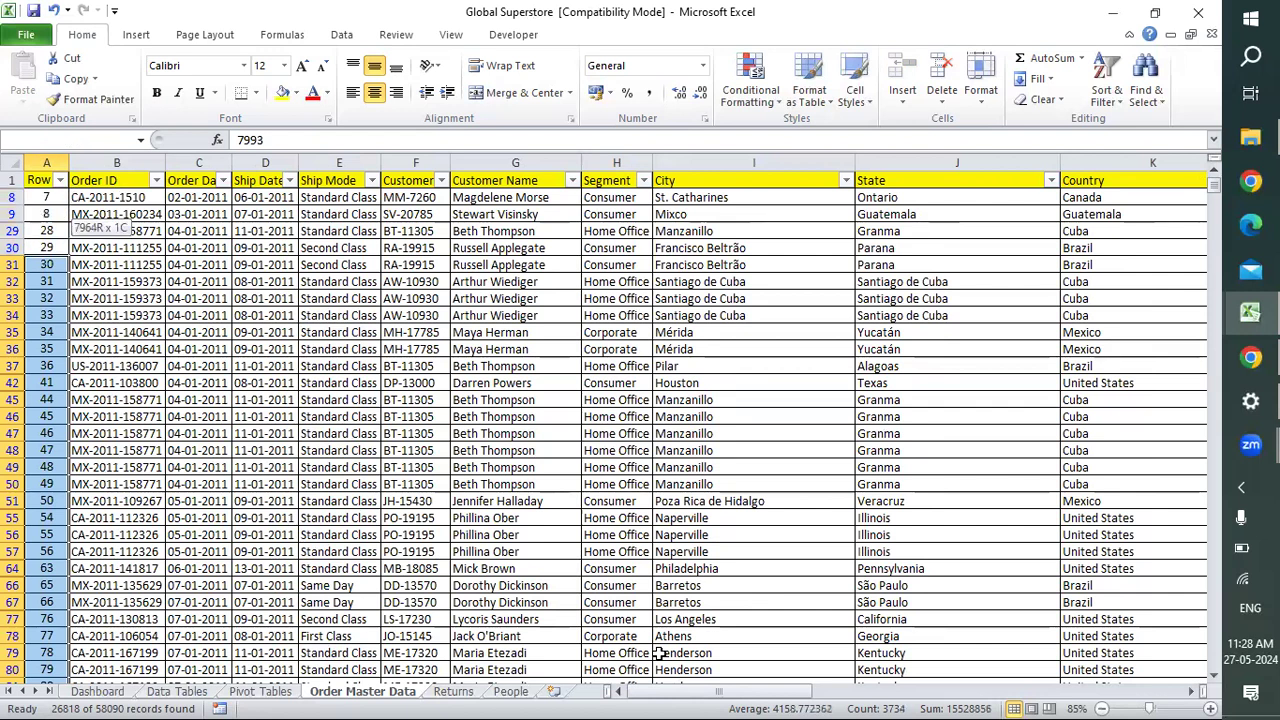
pyautogui.hotkey('shift', 'Down')
pyautogui.hotkey('shift', 'Down')
pyautogui.hotkey('shift', 'Down')
pyautogui.hotkey('shift', 'Down')
pyautogui.hotkey('shift', 'Down')
pyautogui.hotkey('shift', 'Down')
pyautogui.hotkey('shift', 'Down')
pyautogui.hotkey('shift', 'Down')
pyautogui.hotkey('shift', 'Down')
pyautogui.hotkey('shift', 'Down')
pyautogui.hotkey('shift', 'Down')
pyautogui.hotkey('shift', 'Down')
pyautogui.hotkey('shift', 'Down')
pyautogui.hotkey('shift', 'Down')
pyautogui.hotkey('shift', 'Down')
pyautogui.hotkey('shift', 'Down')
pyautogui.hotkey('shift', 'Down')
pyautogui.hotkey('shift', 'Down')
pyautogui.hotkey('shift', 'Down')
pyautogui.hotkey('shift', 'Down')
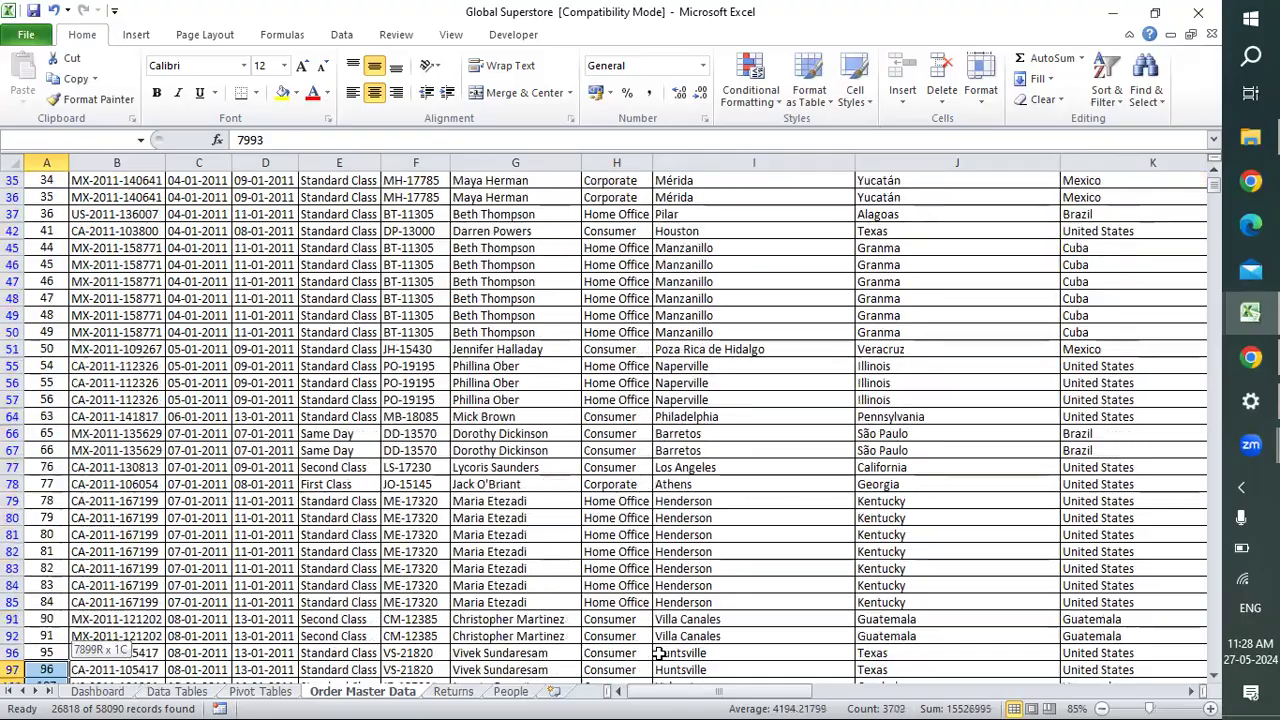
pyautogui.hotkey('shift', 'Down')
pyautogui.hotkey('shift', 'Down')
pyautogui.hotkey('shift', 'Down')
pyautogui.hotkey('shift', 'Down')
pyautogui.hotkey('shift', 'Down')
pyautogui.hotkey('shift', 'Down')
pyautogui.hotkey('shift', 'Down')
pyautogui.hotkey('shift', 'Down')
pyautogui.hotkey('shift', 'Down')
pyautogui.hotkey('shift', 'Down')
pyautogui.hotkey('shift', 'Down')
pyautogui.hotkey('shift', 'Down')
pyautogui.hotkey('shift', 'Down')
pyautogui.hotkey('shift', 'Down')
pyautogui.hotkey('shift', 'Down')
pyautogui.hotkey('shift', 'Down')
pyautogui.hotkey('shift', 'Down')
pyautogui.hotkey('shift', 'Down')
pyautogui.hotkey('shift', 'Down')
pyautogui.hotkey('shift', 'Down')
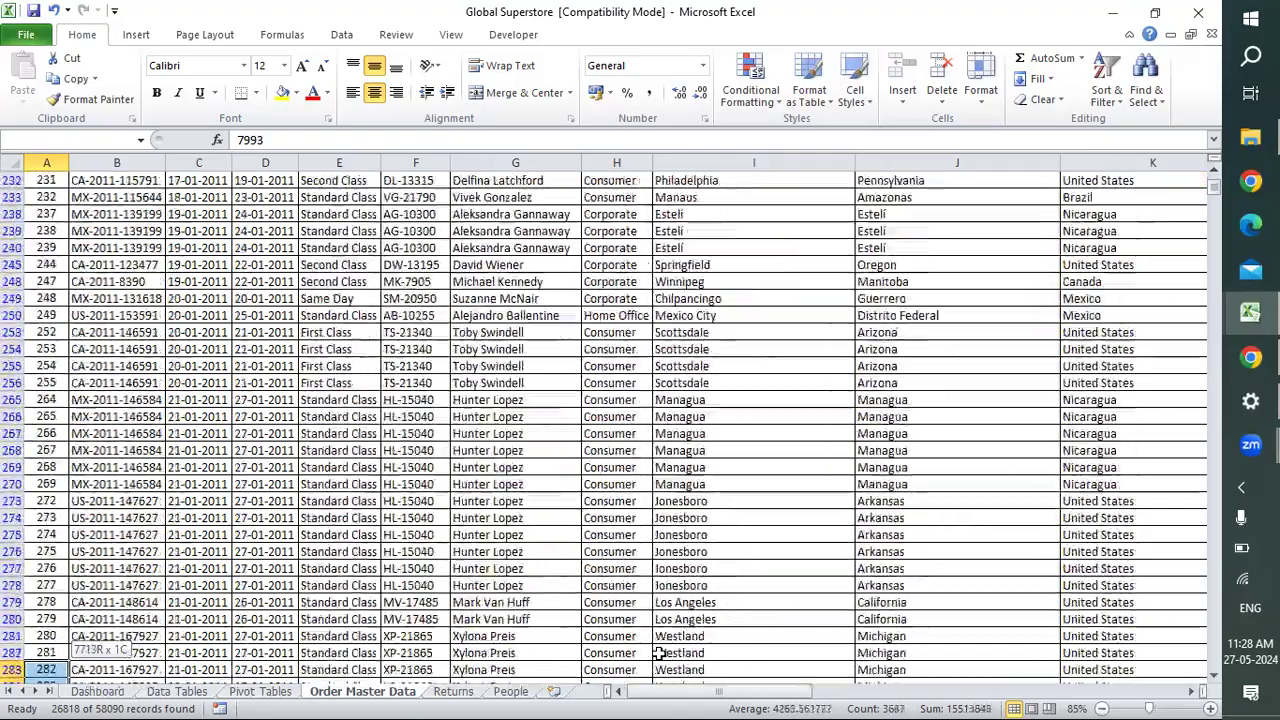
pyautogui.hotkey('shift', 'Down')
pyautogui.hotkey('shift', 'Down')
pyautogui.hotkey('shift', 'Down')
pyautogui.hotkey('shift', 'Down')
pyautogui.hotkey('shift', 'Down')
pyautogui.hotkey('shift', 'Down')
pyautogui.hotkey('shift', 'Down')
pyautogui.hotkey('shift', 'Down')
pyautogui.hotkey('shift', 'Down')
pyautogui.hotkey('shift', 'Down')
pyautogui.hotkey('shift', 'Down')
pyautogui.hotkey('shift', 'Down')
pyautogui.hotkey('shift', 'Down')
pyautogui.hotkey('shift', 'Down')
pyautogui.hotkey('shift', 'Down')
pyautogui.hotkey('shift', 'Down')
pyautogui.hotkey('shift', 'Down')
pyautogui.hotkey('shift', 'Down')
pyautogui.hotkey('shift', 'Down')
pyautogui.hotkey('shift', 'Down')
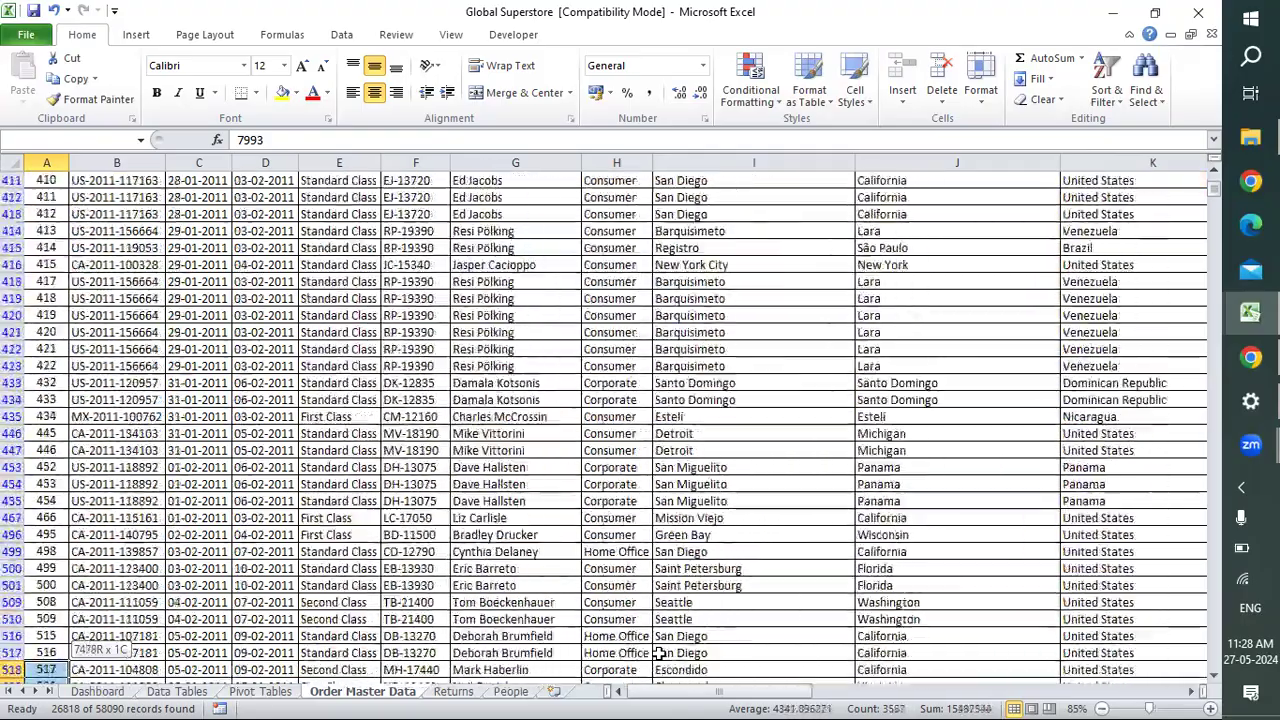
pyautogui.hotkey('shift', 'Down')
pyautogui.hotkey('shift', 'Down')
pyautogui.hotkey('shift', 'Down')
pyautogui.hotkey('shift', 'Down')
pyautogui.hotkey('shift', 'Down')
pyautogui.hotkey('shift', 'Down')
pyautogui.hotkey('shift', 'Down')
pyautogui.hotkey('shift', 'Down')
pyautogui.hotkey('shift', 'Down')
pyautogui.hotkey('shift', 'Down')
pyautogui.hotkey('shift', 'Down')
pyautogui.hotkey('shift', 'Down')
pyautogui.hotkey('shift', 'Down')
pyautogui.hotkey('shift', 'Down')
pyautogui.hotkey('shift', 'Down')
pyautogui.hotkey('shift', 'Down')
pyautogui.hotkey('shift', 'Down')
pyautogui.hotkey('shift', 'Down')
pyautogui.hotkey('shift', 'Down')
pyautogui.hotkey('shift', 'Down')
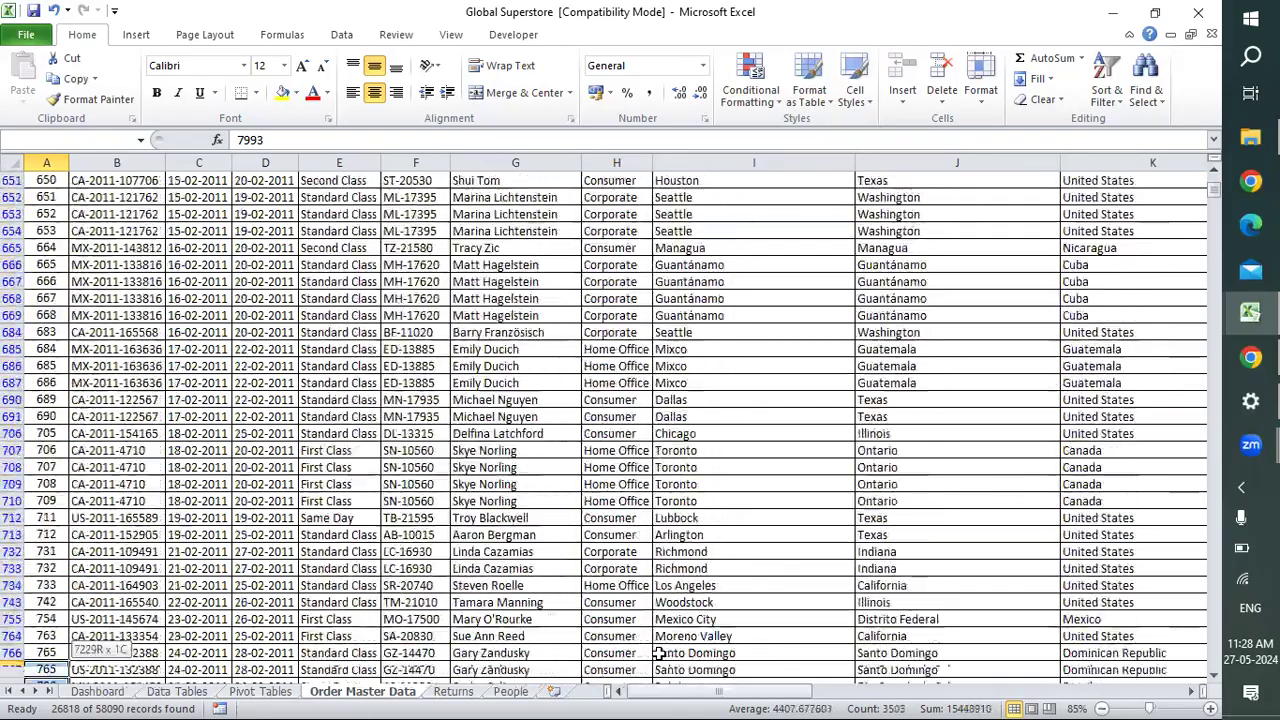
pyautogui.hotkey('shift', 'Down')
pyautogui.hotkey('shift', 'Down')
pyautogui.hotkey('shift', 'Down')
pyautogui.hotkey('shift', 'Down')
pyautogui.hotkey('shift', 'Down')
pyautogui.hotkey('shift', 'Down')
pyautogui.hotkey('shift', 'Down')
pyautogui.hotkey('shift', 'Down')
pyautogui.hotkey('shift', 'Down')
pyautogui.hotkey('shift', 'Down')
pyautogui.hotkey('shift', 'Down')
pyautogui.hotkey('shift', 'Down')
pyautogui.hotkey('shift', 'Down')
pyautogui.hotkey('shift', 'Down')
pyautogui.hotkey('shift', 'Down')
pyautogui.hotkey('shift', 'Down')
pyautogui.hotkey('shift', 'Down')
pyautogui.hotkey('shift', 'Down')
pyautogui.hotkey('shift', 'Down')
pyautogui.hotkey('shift', 'Down')
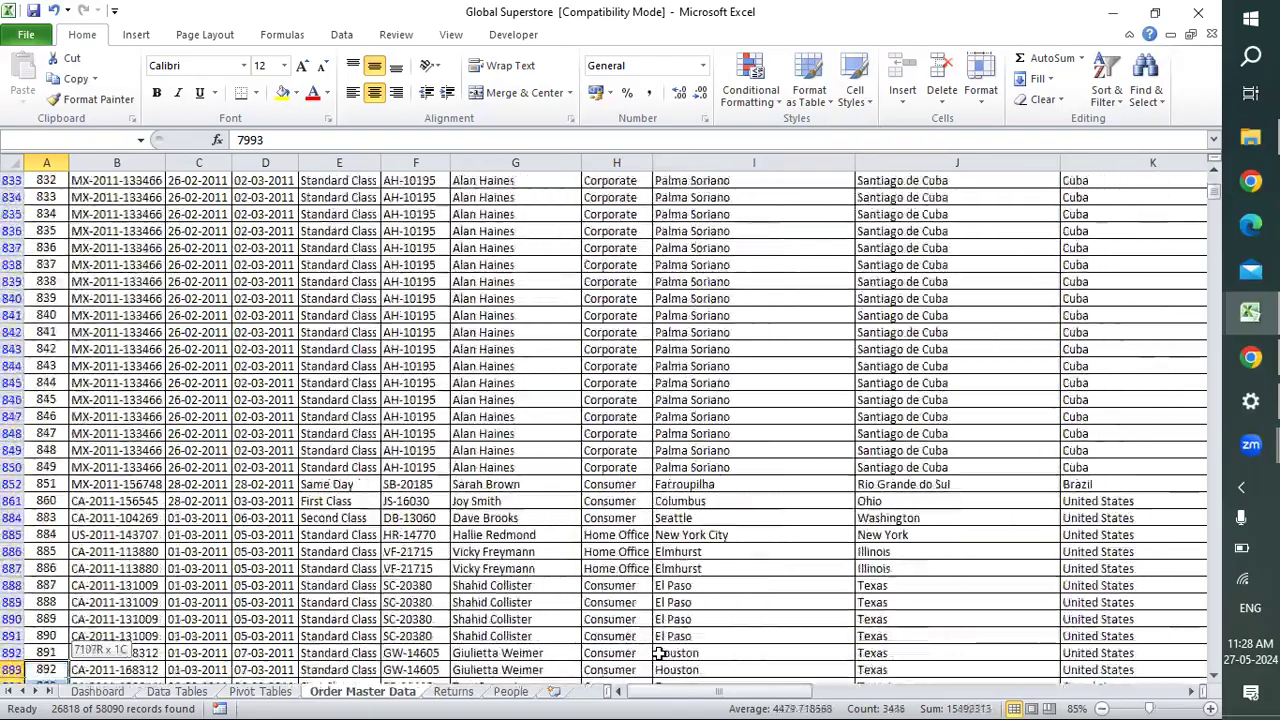
pyautogui.hotkey('shift', 'Down')
pyautogui.hotkey('shift', 'Down')
pyautogui.hotkey('shift', 'Down')
pyautogui.hotkey('shift', 'Down')
pyautogui.hotkey('shift', 'Down')
pyautogui.hotkey('shift', 'Down')
pyautogui.hotkey('shift', 'Down')
pyautogui.hotkey('shift', 'Down')
pyautogui.hotkey('shift', 'Down')
pyautogui.hotkey('shift', 'Down')
pyautogui.hotkey('shift', 'Down')
pyautogui.hotkey('shift', 'Down')
pyautogui.hotkey('shift', 'Down')
pyautogui.hotkey('shift', 'Down')
pyautogui.hotkey('shift', 'Down')
pyautogui.hotkey('shift', 'Down')
pyautogui.hotkey('shift', 'Down')
pyautogui.hotkey('shift', 'Down')
pyautogui.hotkey('shift', 'Down')
pyautogui.hotkey('shift', 'Down')
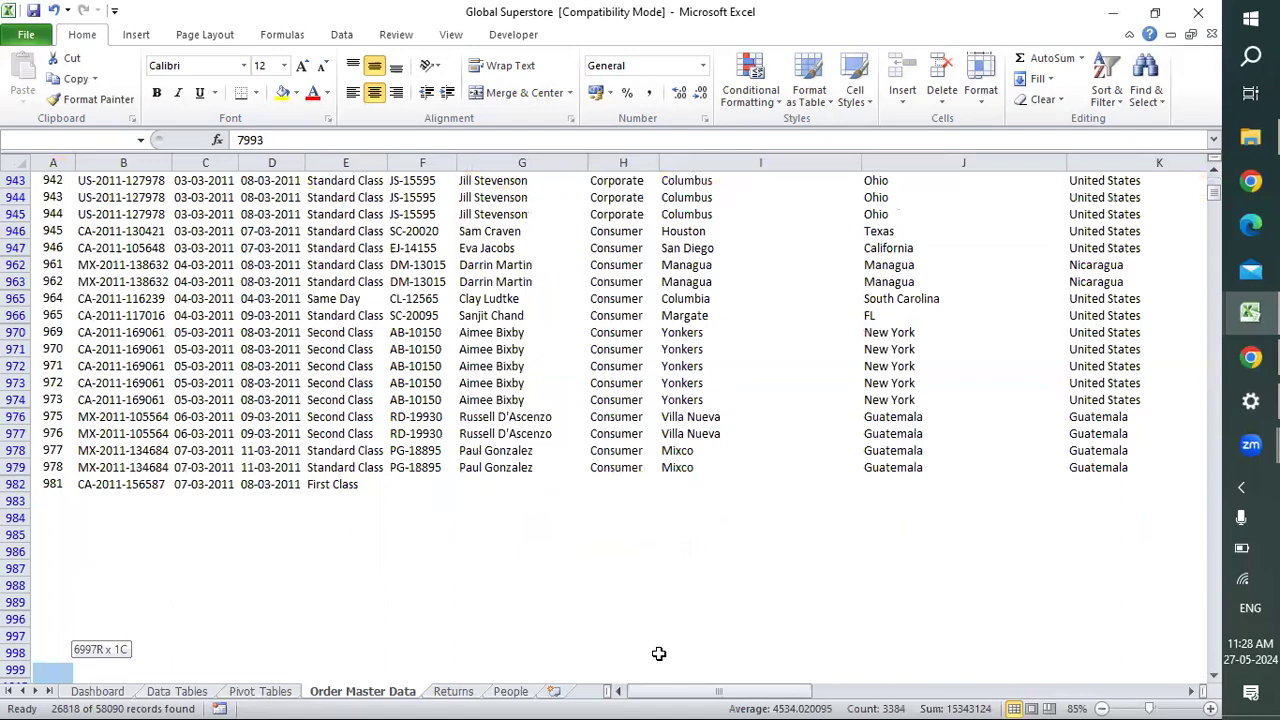
pyautogui.hotkey('shift', 'Down')
pyautogui.hotkey('shift', 'Down')
pyautogui.hotkey('shift', 'Down')
pyautogui.hotkey('shift', 'Down')
pyautogui.hotkey('shift', 'Down')
pyautogui.hotkey('shift', 'Down')
pyautogui.hotkey('shift', 'Down')
pyautogui.hotkey('shift', 'Down')
pyautogui.hotkey('shift', 'Down')
pyautogui.hotkey('shift', 'Down')
pyautogui.hotkey('shift', 'Down')
pyautogui.hotkey('shift', 'Down')
pyautogui.hotkey('shift', 'Down')
pyautogui.hotkey('shift', 'Down')
pyautogui.hotkey('shift', 'Down')
pyautogui.hotkey('shift', 'Down')
pyautogui.hotkey('shift', 'Down')
pyautogui.hotkey('shift', 'Down')
pyautogui.hotkey('shift', 'Down')
pyautogui.hotkey('shift', 'Down')
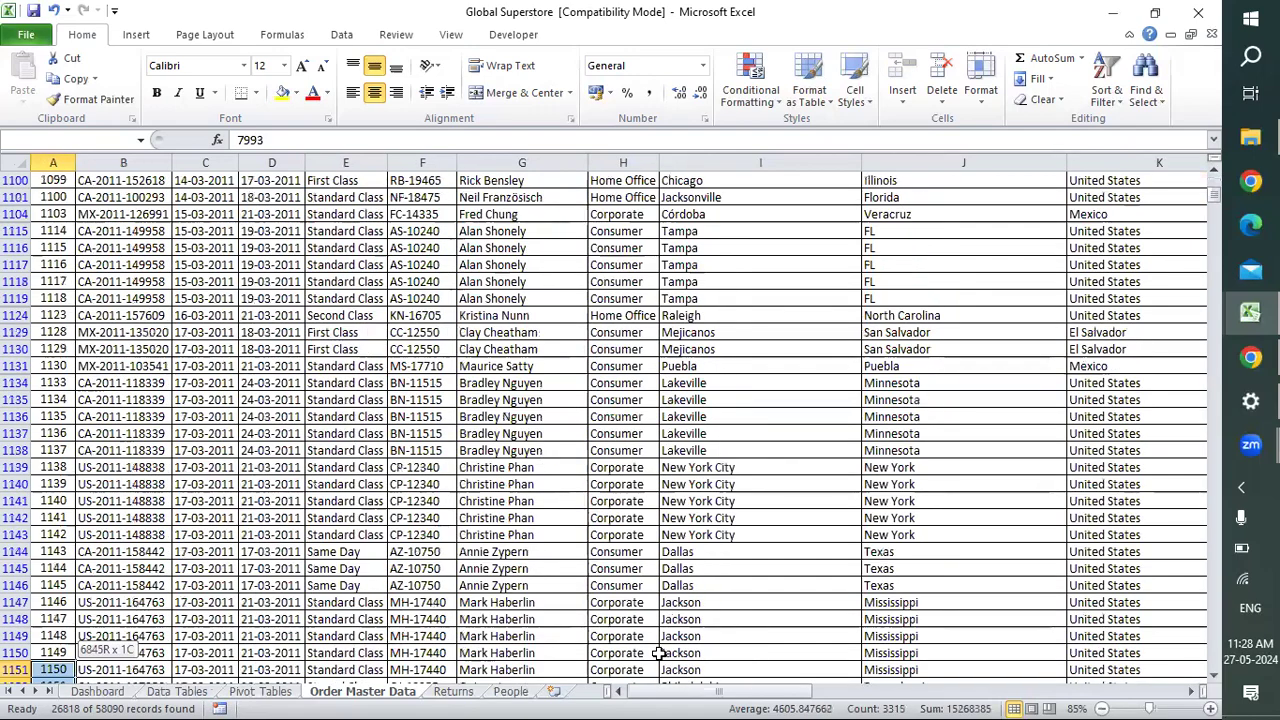
# Shrink the column A selection from its upper end down to row 1554, keeping its lower end at A7994.
pyautogui.hotkey('shift', 'Down')
pyautogui.hotkey('shift', 'Down')
pyautogui.hotkey('shift', 'Down')
pyautogui.hotkey('shift', 'Down')
pyautogui.hotkey('shift', 'Down')
pyautogui.hotkey('shift', 'Down')
pyautogui.hotkey('shift', 'Down')
pyautogui.hotkey('shift', 'Down')
pyautogui.hotkey('shift', 'Down')
pyautogui.hotkey('shift', 'Down')
pyautogui.hotkey('shift', 'Down')
pyautogui.hotkey('shift', 'Down')
pyautogui.hotkey('shift', 'Down')
pyautogui.hotkey('shift', 'Down')
pyautogui.hotkey('shift', 'Down')
pyautogui.hotkey('shift', 'Down')
pyautogui.hotkey('shift', 'Down')
pyautogui.hotkey('shift', 'Down')
pyautogui.hotkey('shift', 'Down')
pyautogui.hotkey('shift', 'Down')
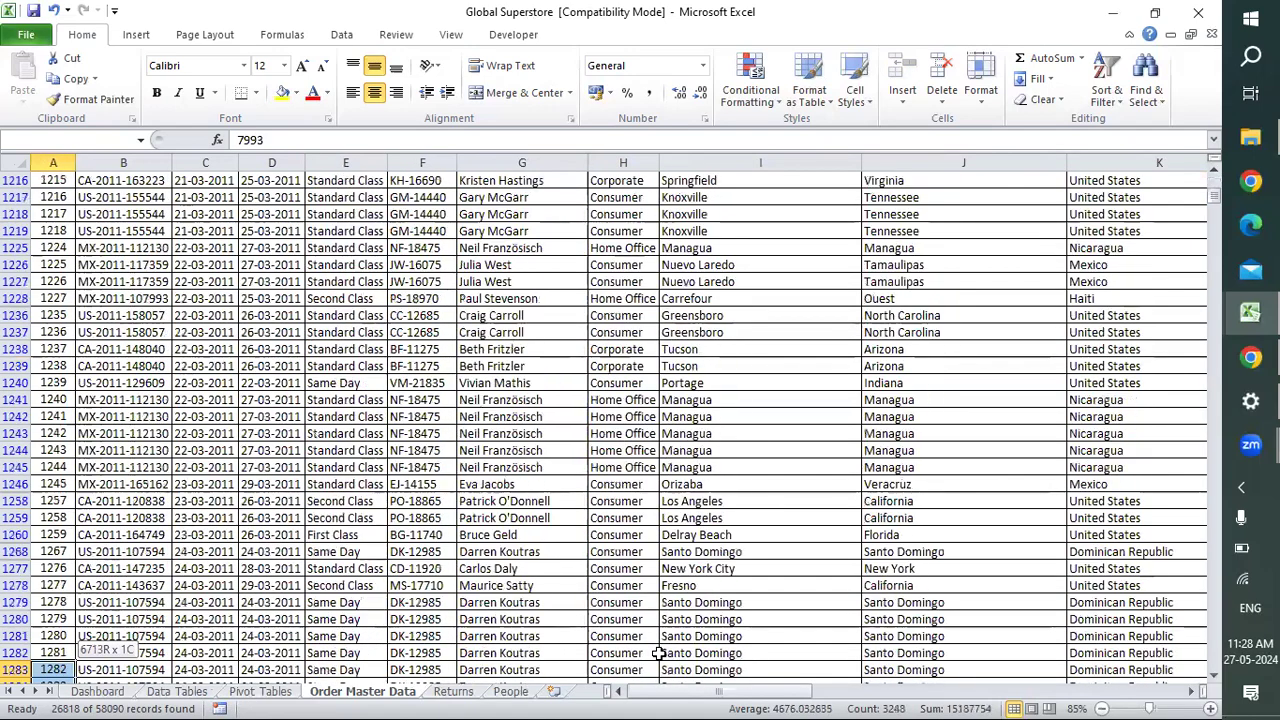
pyautogui.hotkey('shift', 'Down')
pyautogui.hotkey('shift', 'Down')
pyautogui.hotkey('shift', 'Down')
pyautogui.hotkey('shift', 'Down')
pyautogui.hotkey('shift', 'Down')
pyautogui.hotkey('shift', 'Down')
pyautogui.hotkey('shift', 'Down')
pyautogui.hotkey('shift', 'Down')
pyautogui.hotkey('shift', 'Down')
pyautogui.hotkey('shift', 'Down')
pyautogui.hotkey('shift', 'Down')
pyautogui.hotkey('shift', 'Down')
pyautogui.hotkey('shift', 'Down')
pyautogui.hotkey('shift', 'Down')
pyautogui.hotkey('shift', 'Down')
pyautogui.hotkey('shift', 'Down')
pyautogui.hotkey('shift', 'Down')
pyautogui.hotkey('shift', 'Down')
pyautogui.hotkey('shift', 'Down')
pyautogui.hotkey('shift', 'Down')
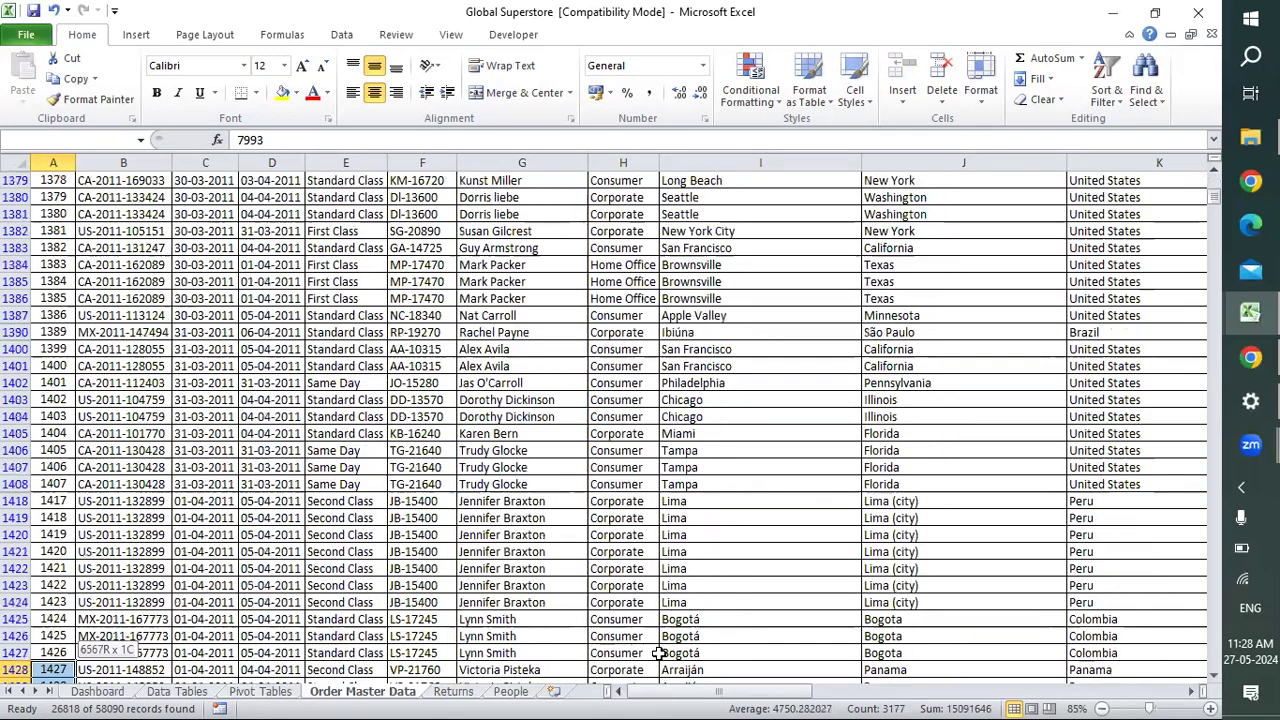
pyautogui.hotkey('shift', 'Down')
pyautogui.hotkey('shift', 'Down')
pyautogui.hotkey('shift', 'Down')
pyautogui.hotkey('shift', 'Down')
pyautogui.hotkey('shift', 'Down')
pyautogui.hotkey('shift', 'Down')
pyautogui.hotkey('shift', 'Down')
pyautogui.hotkey('shift', 'Down')
pyautogui.hotkey('shift', 'Down')
pyautogui.hotkey('shift', 'Down')
pyautogui.hotkey('shift', 'Down')
pyautogui.hotkey('shift', 'Down')
pyautogui.hotkey('shift', 'Down')
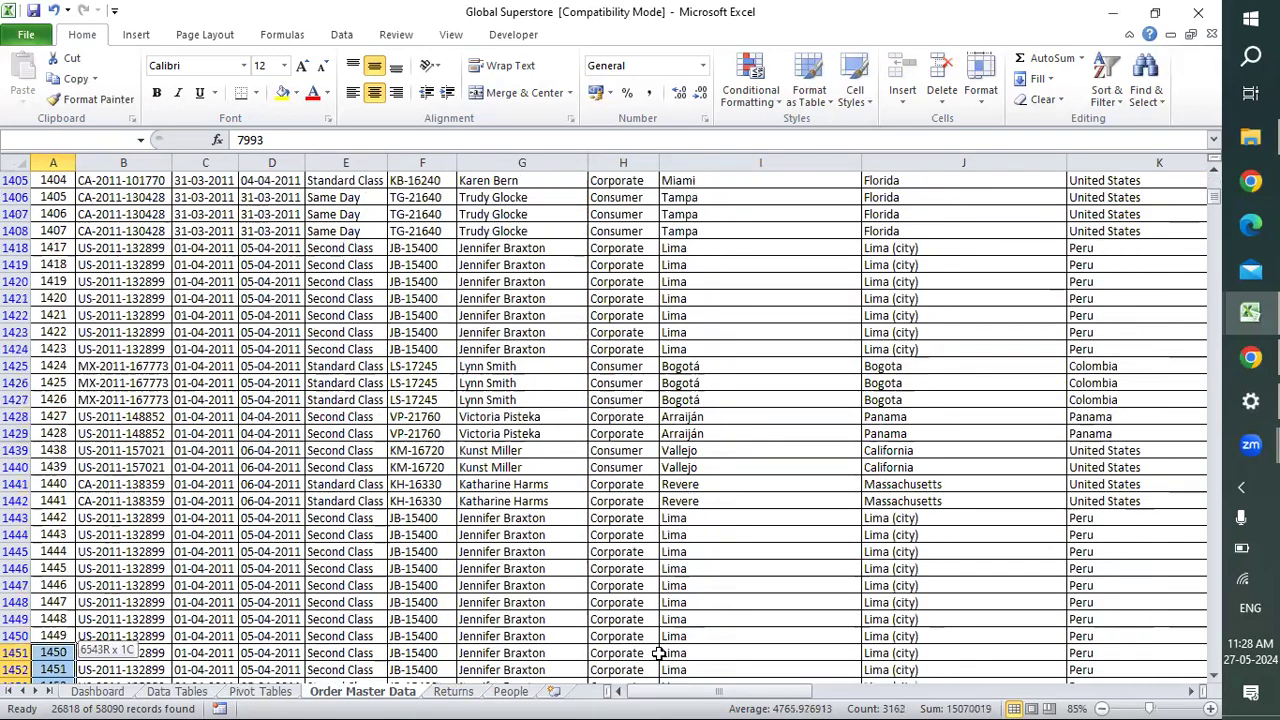
pyautogui.hotkey('shift', 'Down')
pyautogui.hotkey('shift', 'Down')
pyautogui.hotkey('shift', 'Down')
pyautogui.hotkey('shift', 'Down')
pyautogui.hotkey('shift', 'Down')
pyautogui.hotkey('shift', 'Down')
pyautogui.hotkey('shift', 'Down')
pyautogui.hotkey('shift', 'Down')
pyautogui.hotkey('shift', 'Down')
pyautogui.hotkey('shift', 'Down')
pyautogui.hotkey('shift', 'Down')
pyautogui.hotkey('shift', 'Down')
pyautogui.hotkey('shift', 'Down')
pyautogui.hotkey('shift', 'Down')
pyautogui.hotkey('shift', 'Down')
pyautogui.hotkey('shift', 'Down')
pyautogui.hotkey('shift', 'Down')
pyautogui.hotkey('shift', 'Down')
pyautogui.hotkey('shift', 'Down')
pyautogui.hotkey('shift', 'Down')
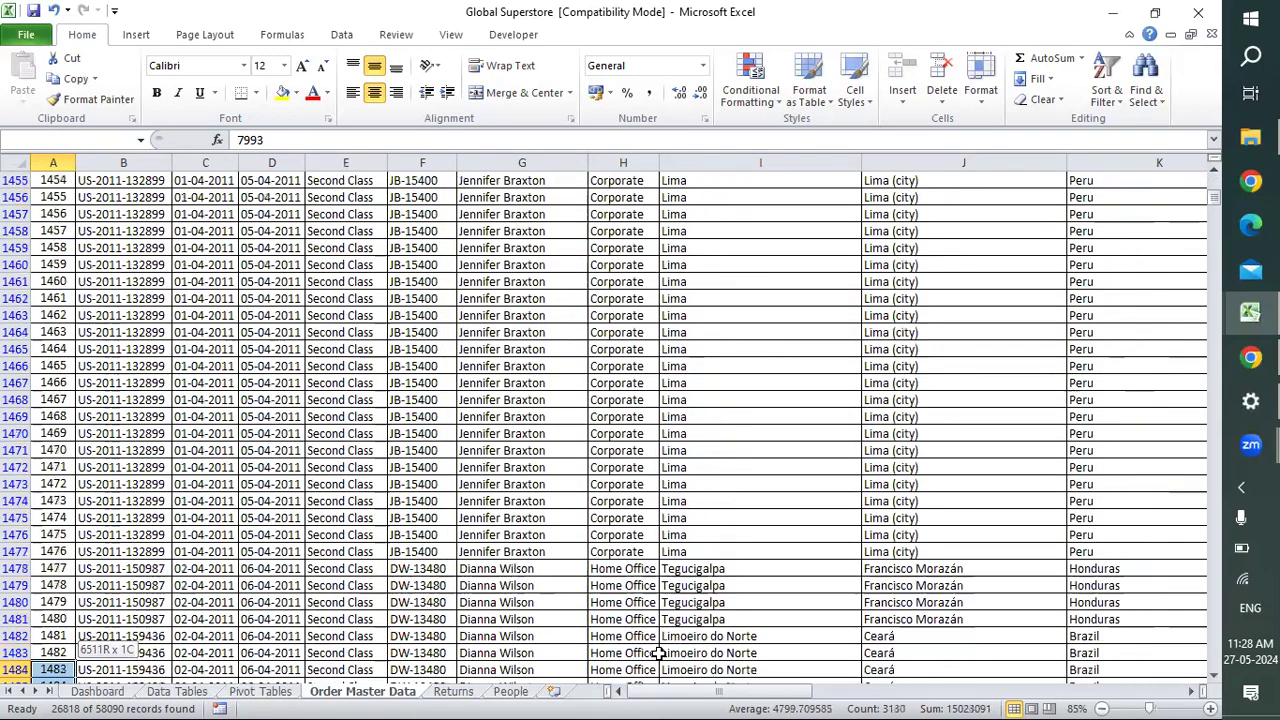
pyautogui.hotkey('shift', 'Down')
pyautogui.hotkey('shift', 'Down')
pyautogui.hotkey('shift', 'Down')
pyautogui.hotkey('shift', 'Down')
pyautogui.hotkey('shift', 'Down')
pyautogui.hotkey('shift', 'Down')
pyautogui.hotkey('shift', 'Down')
pyautogui.hotkey('shift', 'Down')
pyautogui.hotkey('shift', 'Down')
pyautogui.hotkey('shift', 'Down')
pyautogui.hotkey('shift', 'Down')
pyautogui.hotkey('shift', 'Down')
pyautogui.hotkey('shift', 'Down')
pyautogui.hotkey('shift', 'Down')
pyautogui.hotkey('shift', 'Down')
pyautogui.hotkey('shift', 'Down')
pyautogui.hotkey('shift', 'Down')
pyautogui.hotkey('shift', 'Down')
pyautogui.hotkey('shift', 'Down')
pyautogui.hotkey('shift', 'Down')
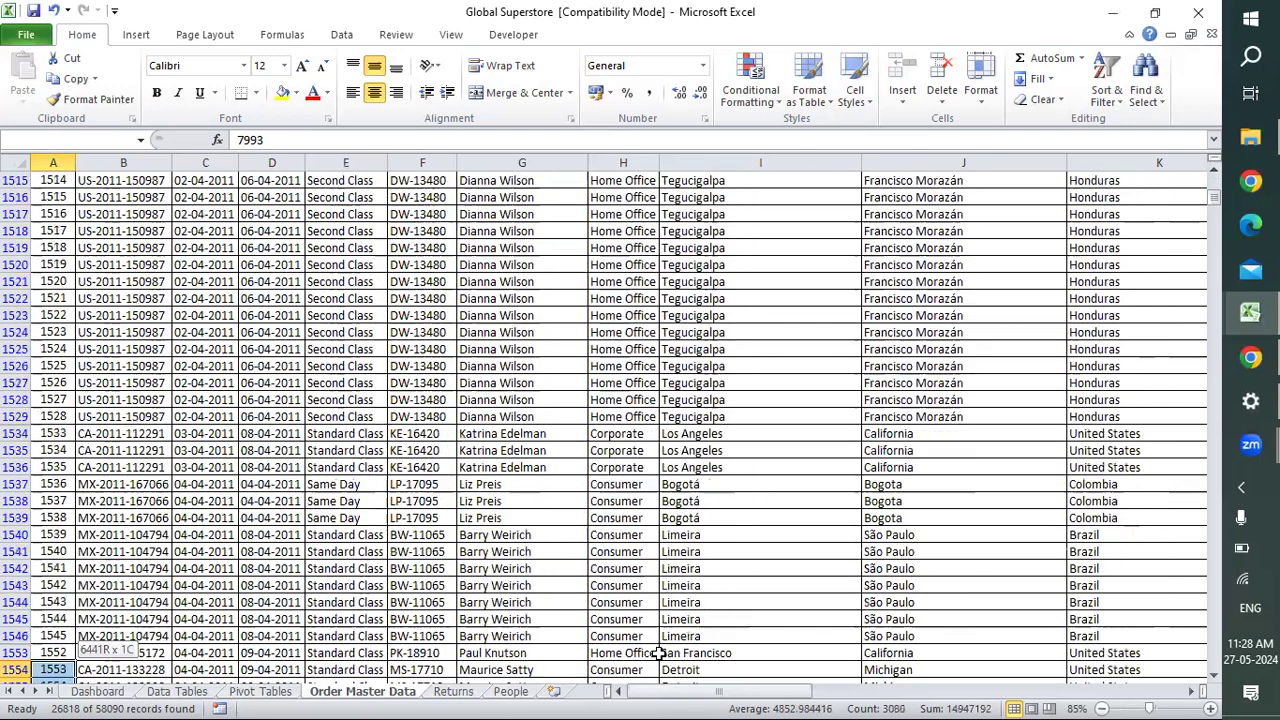
# Extend the upper end of the column A selection back up to row 1506, keeping its lower end at A7994.
pyautogui.hotkey('shift', 'Up')
pyautogui.hotkey('shift', 'Up')
pyautogui.hotkey('shift', 'Up')
pyautogui.hotkey('shift', 'Up')
pyautogui.hotkey('shift', 'Up')
pyautogui.hotkey('shift', 'Up')
pyautogui.hotkey('shift', 'Up')
pyautogui.hotkey('shift', 'Up')
pyautogui.hotkey('shift', 'Up')
pyautogui.hotkey('shift', 'Up')
pyautogui.hotkey('shift', 'Up')
pyautogui.hotkey('shift', 'Up')
pyautogui.hotkey('shift', 'Up')
pyautogui.hotkey('shift', 'Up')
pyautogui.hotkey('shift', 'Up')
pyautogui.hotkey('shift', 'Up')
pyautogui.hotkey('shift', 'Up')
pyautogui.hotkey('shift', 'Up')
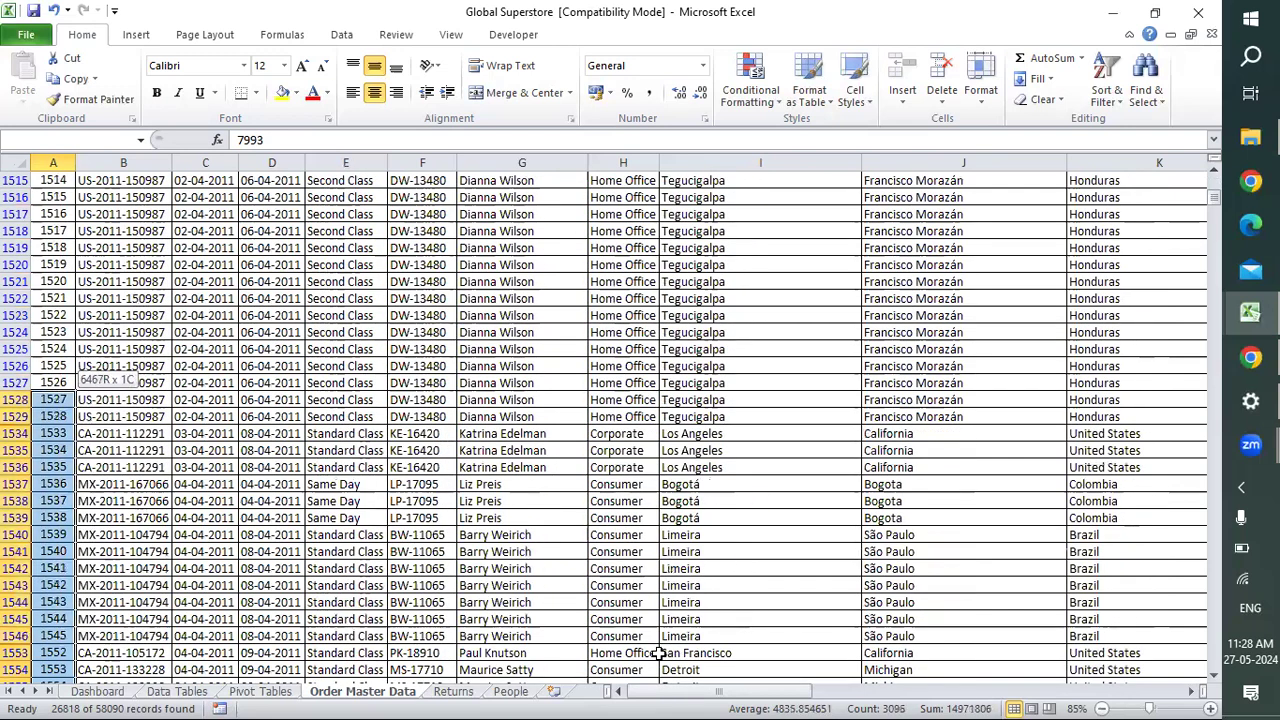
pyautogui.hotkey('shift', 'Up')
pyautogui.hotkey('shift', 'Up')
pyautogui.hotkey('shift', 'Up')
pyautogui.hotkey('shift', 'Up')
pyautogui.hotkey('shift', 'Up')
pyautogui.hotkey('shift', 'Up')
pyautogui.hotkey('shift', 'Up')
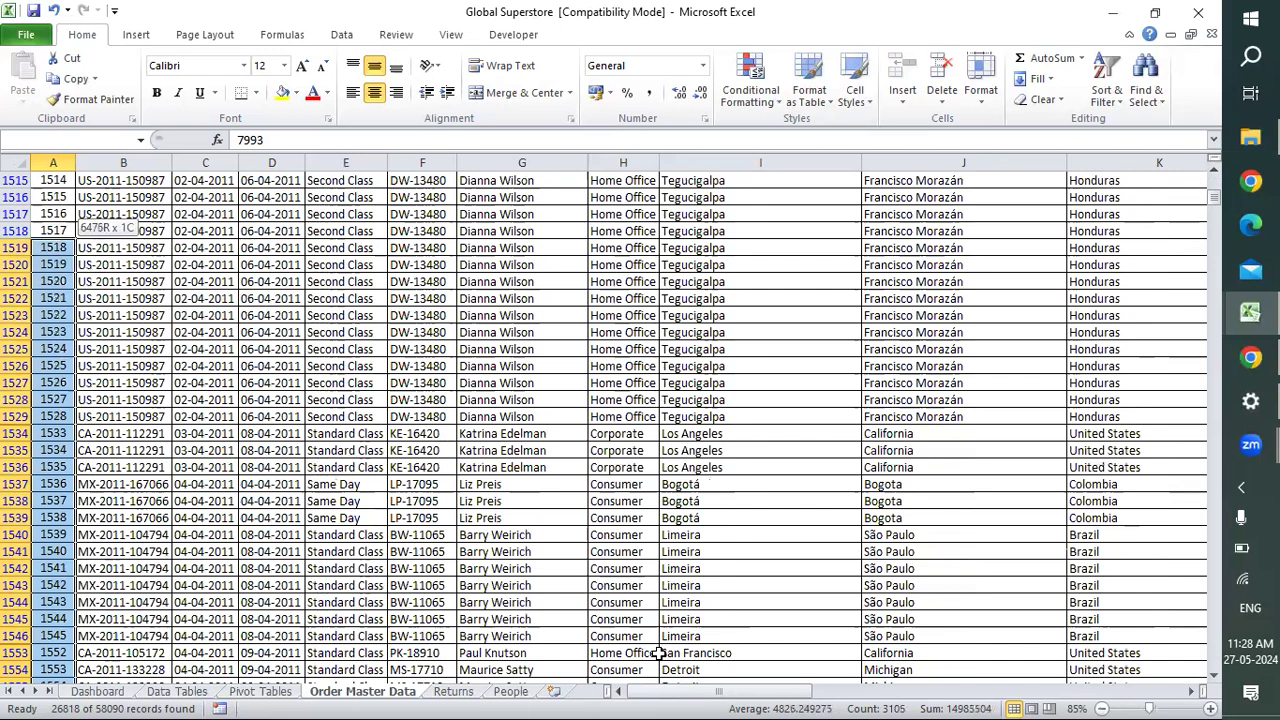
pyautogui.hotkey('shift', 'Up')
pyautogui.hotkey('shift', 'Up')
pyautogui.hotkey('shift', 'Up')
pyautogui.hotkey('shift', 'Up')
pyautogui.hotkey('shift', 'Up')
pyautogui.hotkey('shift', 'Up')
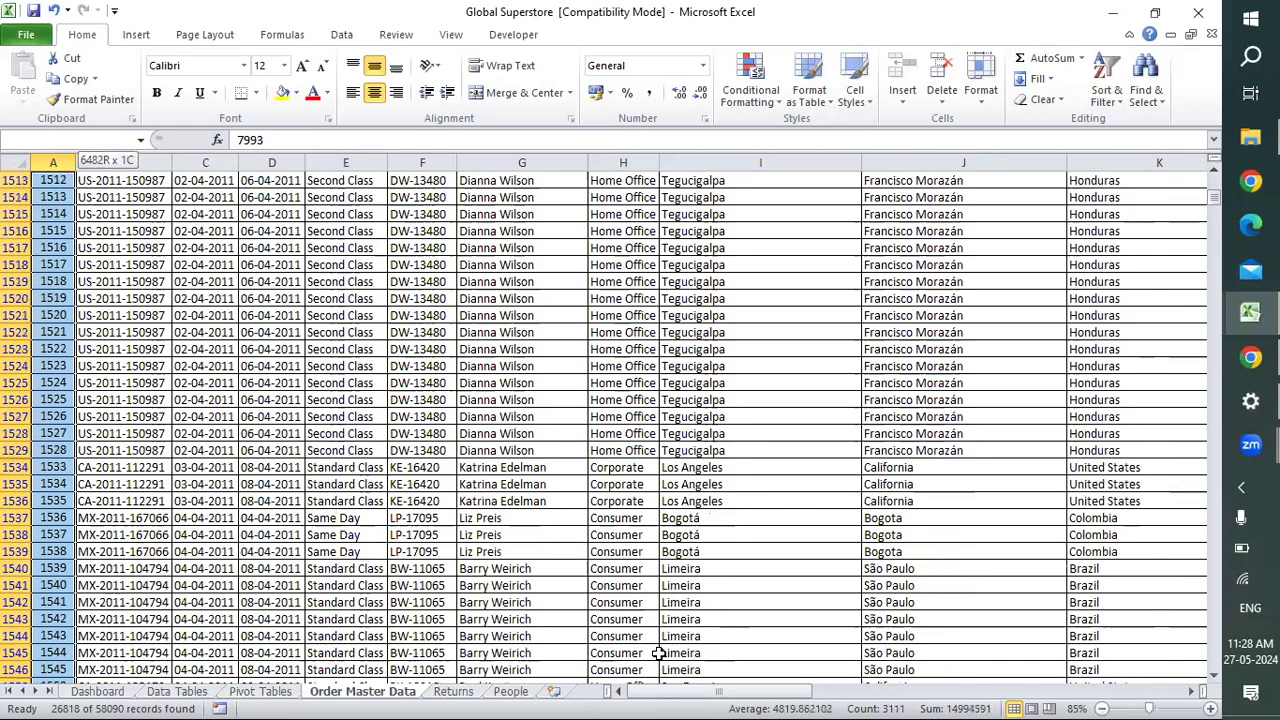
pyautogui.hotkey('shift', 'Up')
pyautogui.hotkey('shift', 'Up')
pyautogui.hotkey('shift', 'Up')
pyautogui.hotkey('shift', 'Up')
pyautogui.hotkey('shift', 'Up')
pyautogui.hotkey('shift', 'Up')
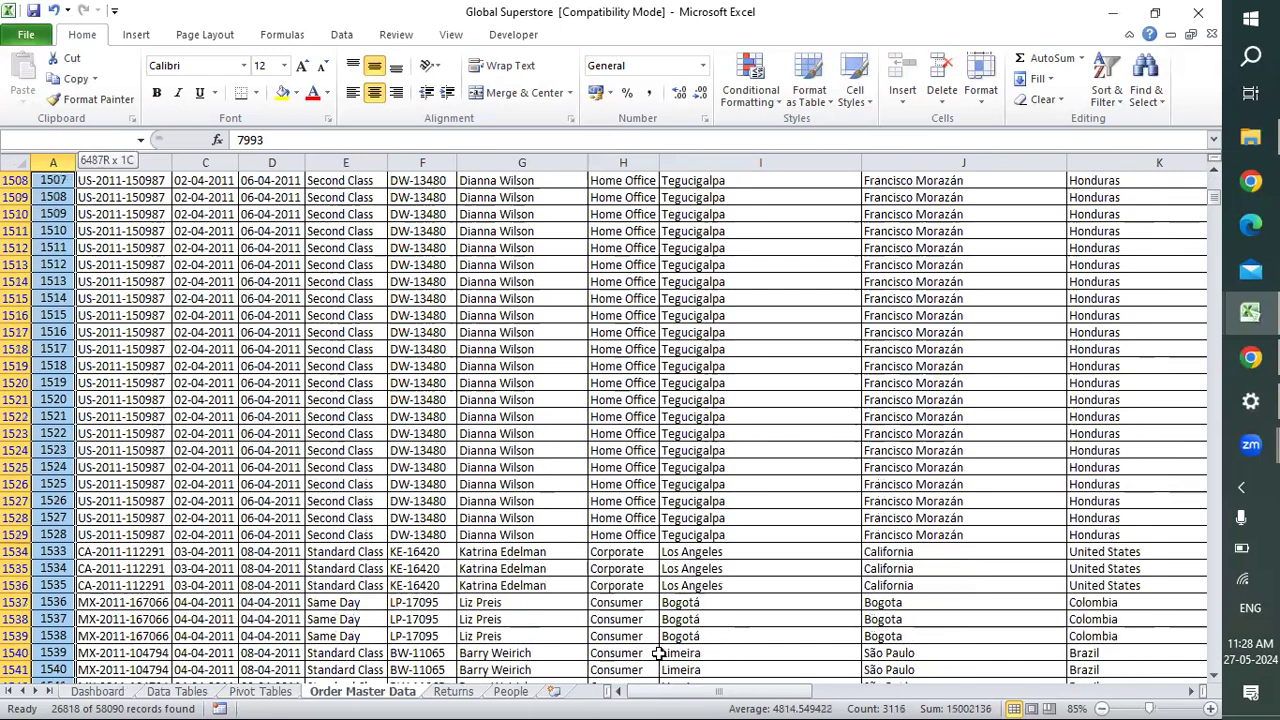
# Extend the selection of rows 1506 to 7994 across the record columns and copy the selected records.
pyautogui.hotkey('shift', 'space')
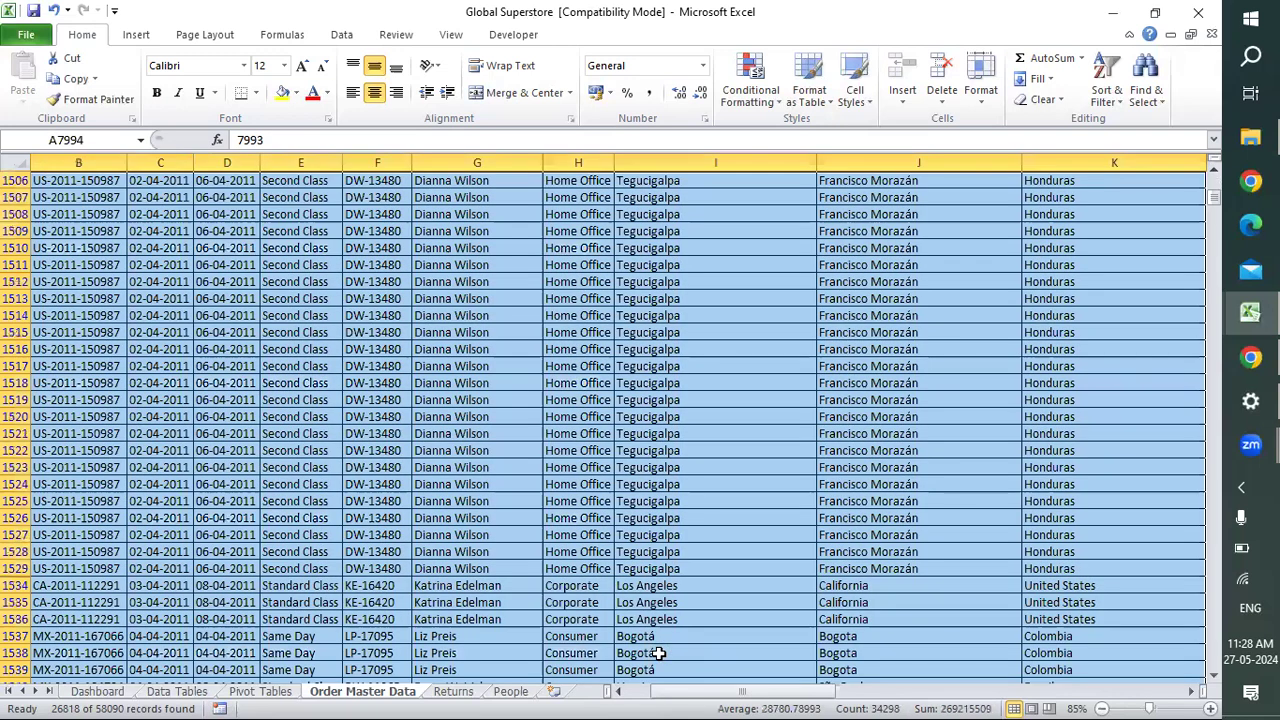
pyautogui.hotkey('ctrl', 'c')
pyautogui.press('Up')
pyautogui.press('Up')
pyautogui.press('Up')
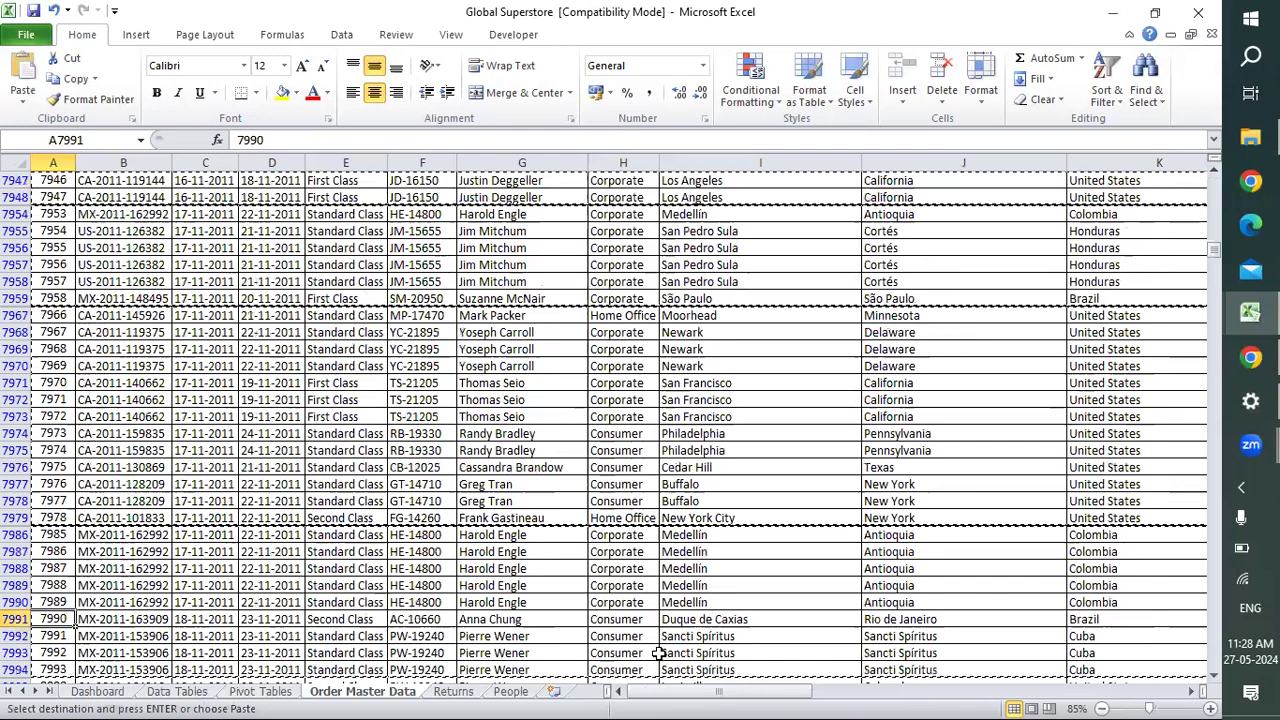
pyautogui.press('Right')
pyautogui.press('Right')
pyautogui.press('Right')
pyautogui.press('Right')
pyautogui.press('Right')
pyautogui.press('Right')
pyautogui.press('Right')
pyautogui.press('Right')
pyautogui.press('Right')
pyautogui.press('Right')
pyautogui.press('Home')
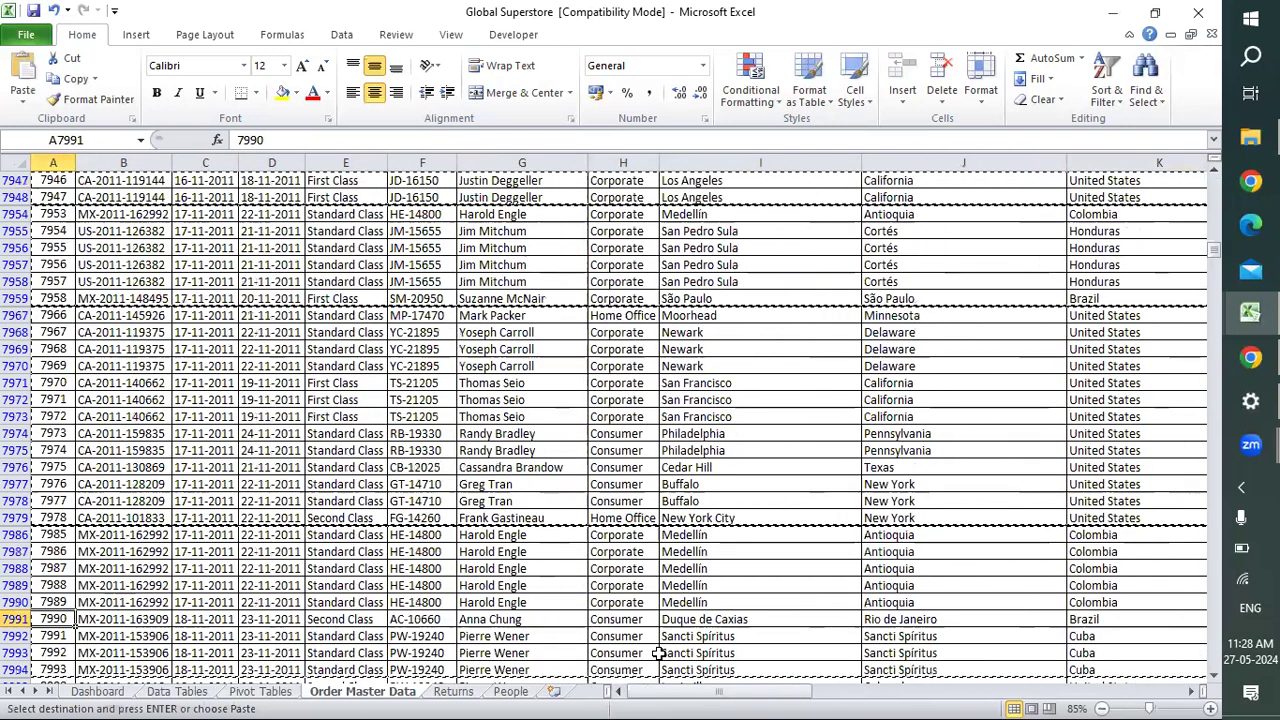
pyautogui.press('Up')
pyautogui.press('Up')
pyautogui.press('Up')
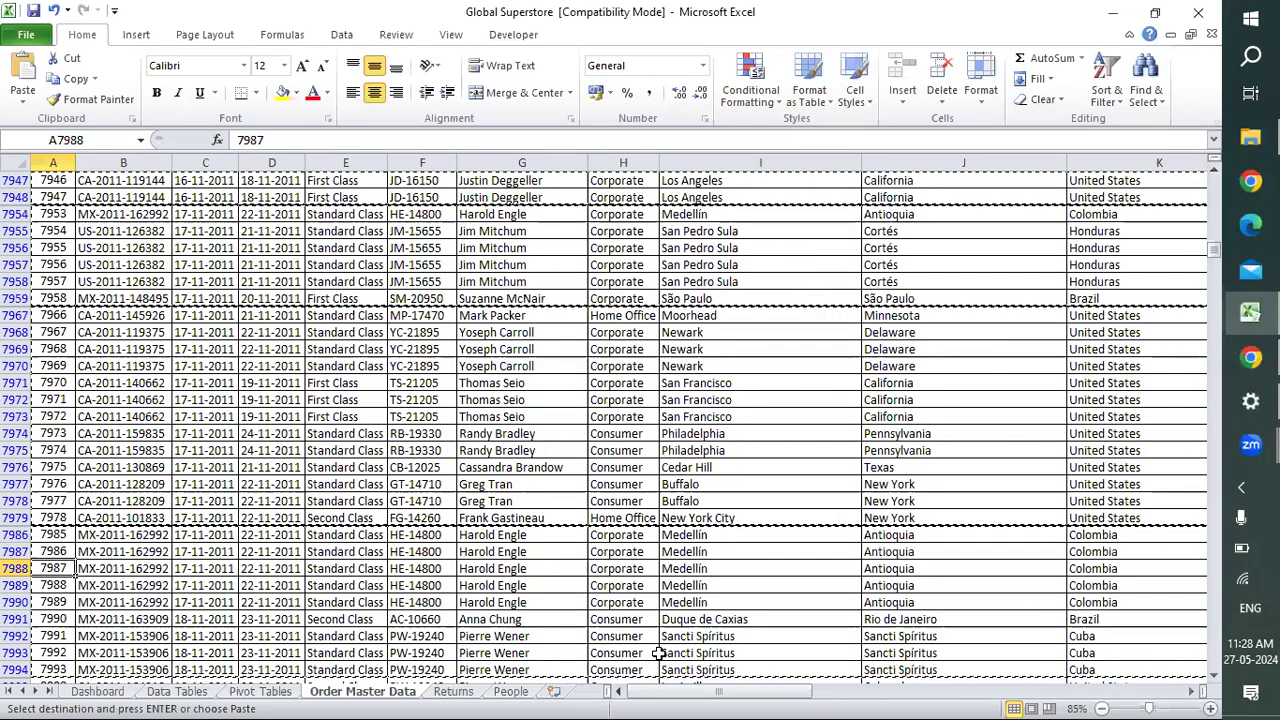
# Examine the blocks marked for copying among the filtered records, going upward from row 7988.
pyautogui.press('Up')
pyautogui.press('Up')
pyautogui.press('Up')
pyautogui.press('Up')
pyautogui.press('Up')
pyautogui.press('Up')
pyautogui.press('Up')
pyautogui.press('Up')
pyautogui.press('Up')
pyautogui.press('Up')
pyautogui.press('Up')
pyautogui.press('Up')
pyautogui.press('Up')
pyautogui.press('Up')
pyautogui.press('Up')
pyautogui.press('Up')
pyautogui.press('Up')
pyautogui.press('Up')
pyautogui.press('Up')
pyautogui.press('Up')
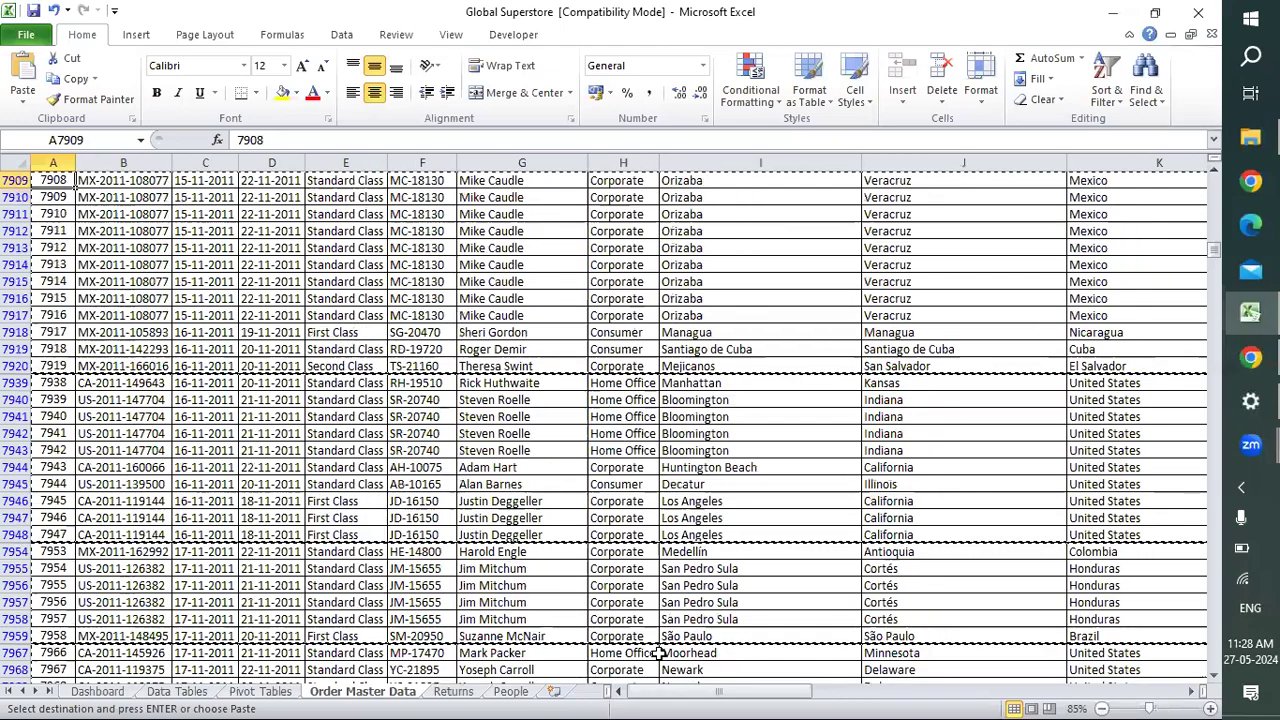
pyautogui.press('Up')
pyautogui.press('Up')
pyautogui.press('Up')
pyautogui.press('Up')
pyautogui.press('Up')
pyautogui.press('Up')
pyautogui.press('Up')
pyautogui.press('Up')
pyautogui.press('Up')
pyautogui.press('Up')
pyautogui.press('Up')
pyautogui.press('Up')
pyautogui.press('Up')
pyautogui.press('Up')
pyautogui.press('Up')
pyautogui.press('Up')
pyautogui.press('Up')
pyautogui.press('Up')
pyautogui.press('Up')
pyautogui.press('Up')
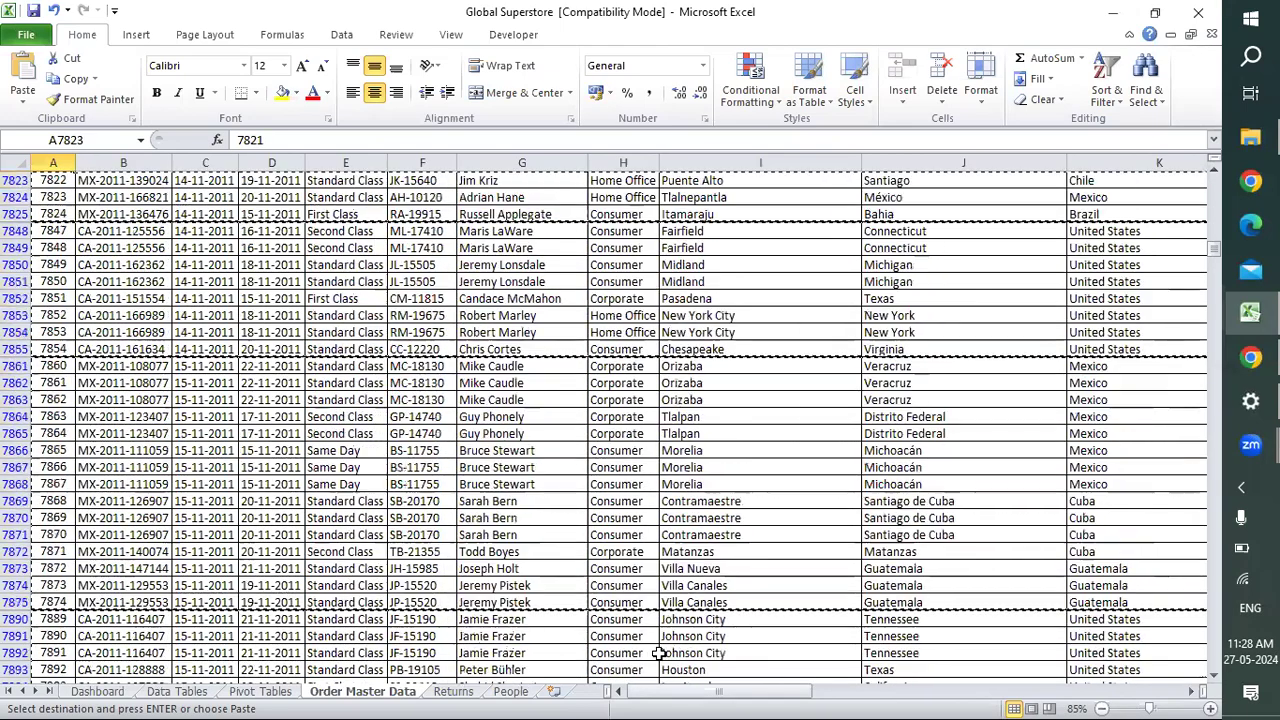
pyautogui.press('Up')
pyautogui.press('Up')
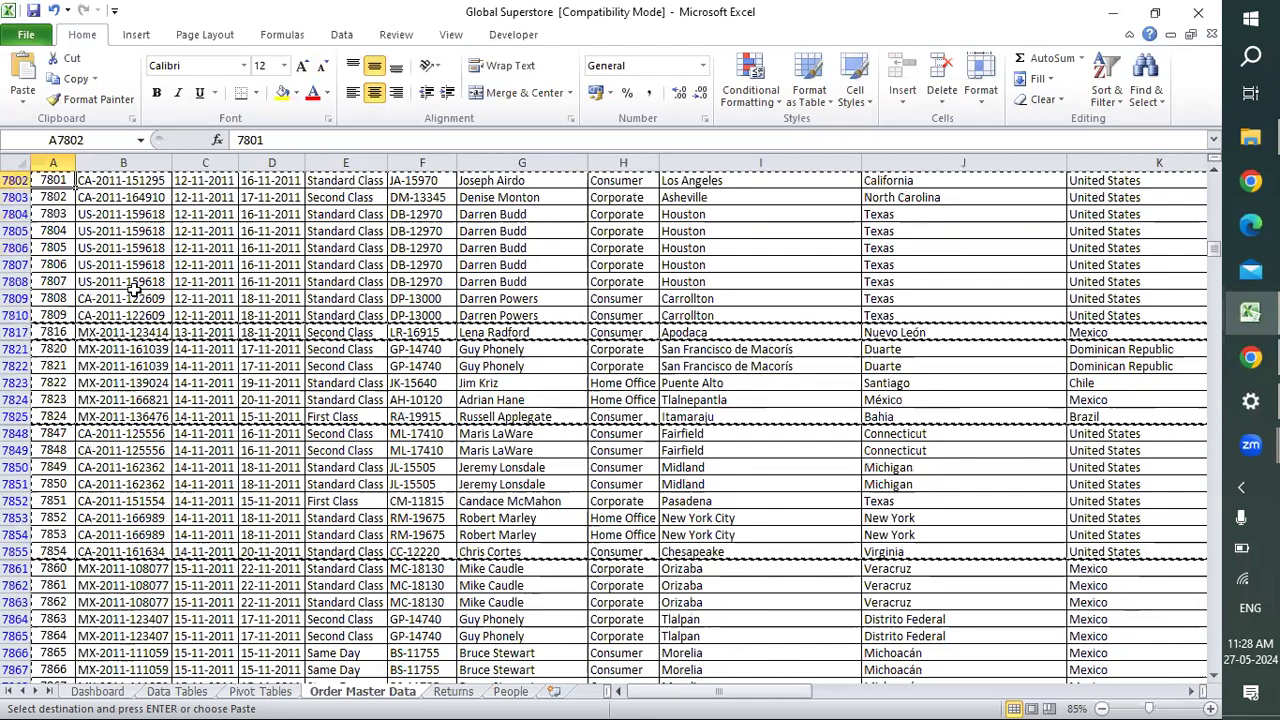
pyautogui.scroll(4, 134, 288)
pyautogui.scroll(15, 134, 288)
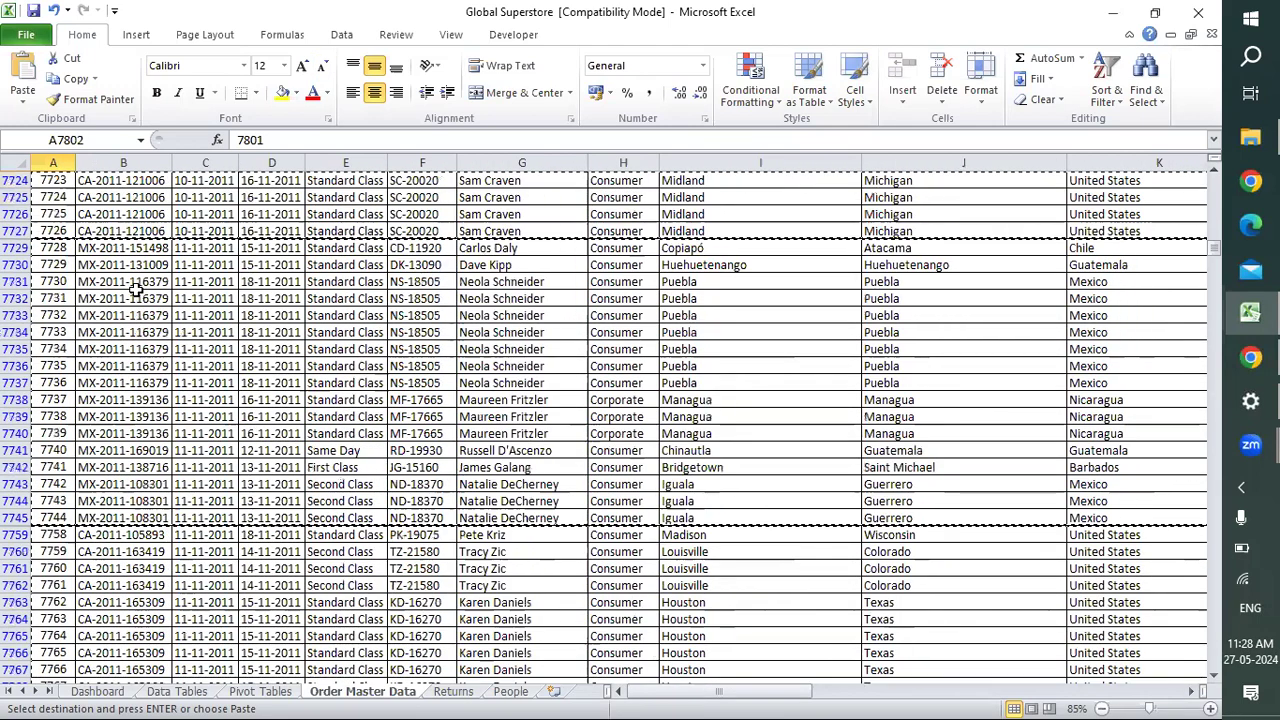
pyautogui.scroll(15, 134, 288)
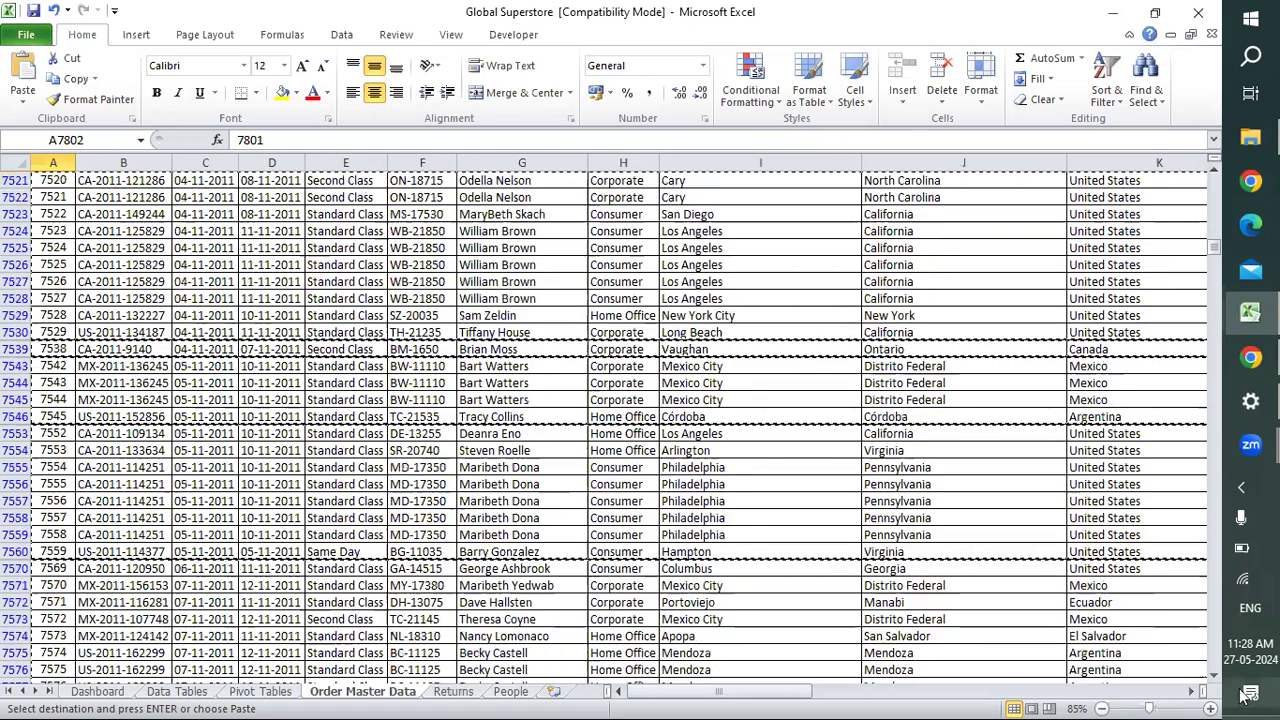
pyautogui.click(1216, 677)
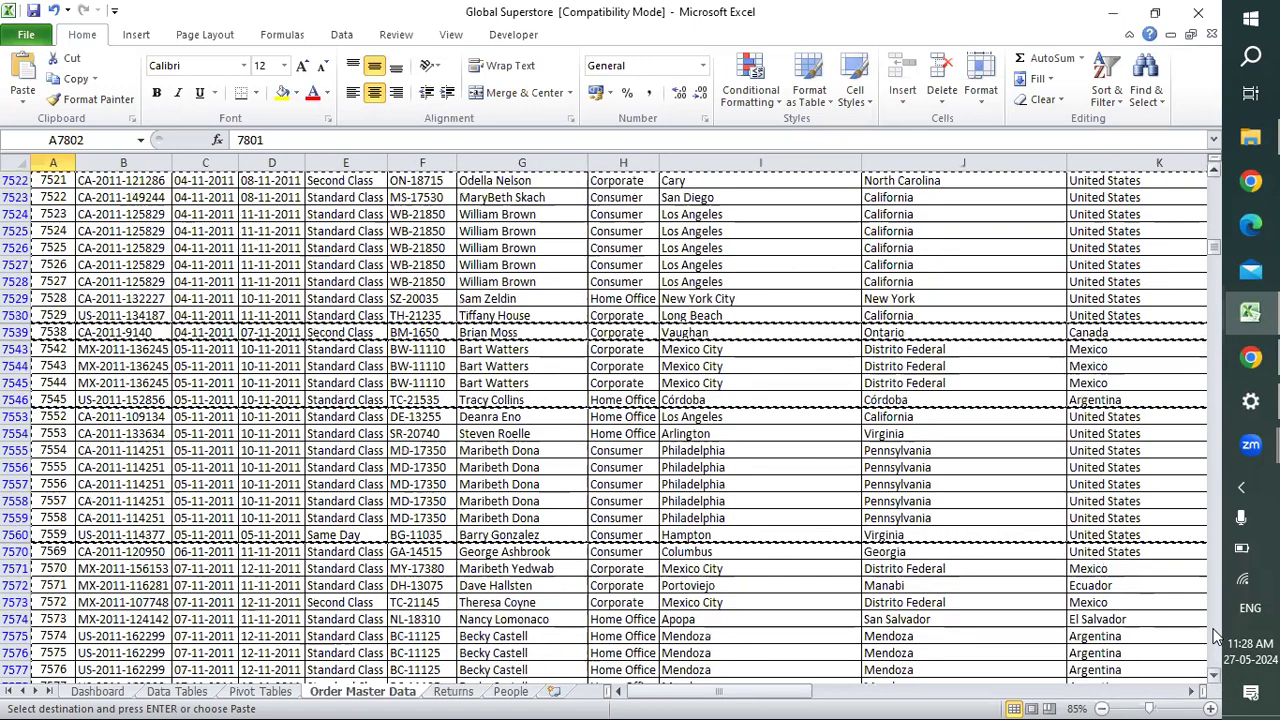
pyautogui.scroll(10, 480, 488)
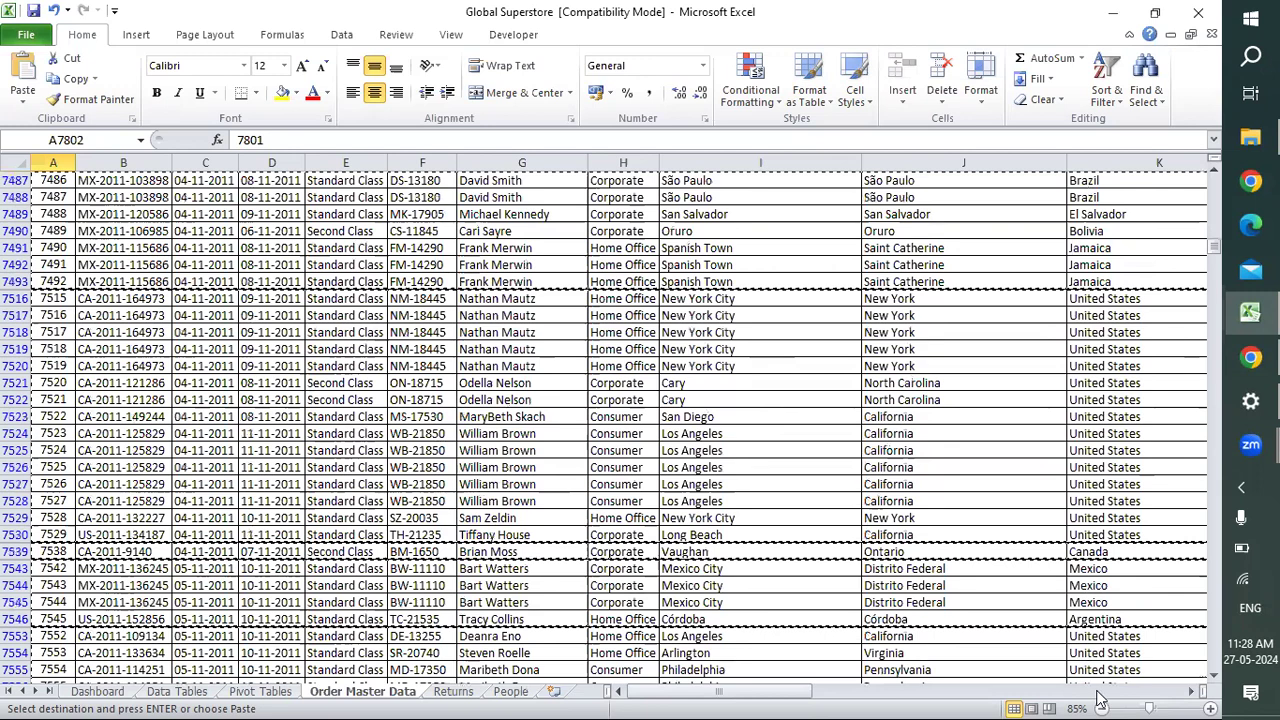
# Cancel the pending copy, remove the existing filter, and turn filtering back on for the header row.
pyautogui.press('Escape')
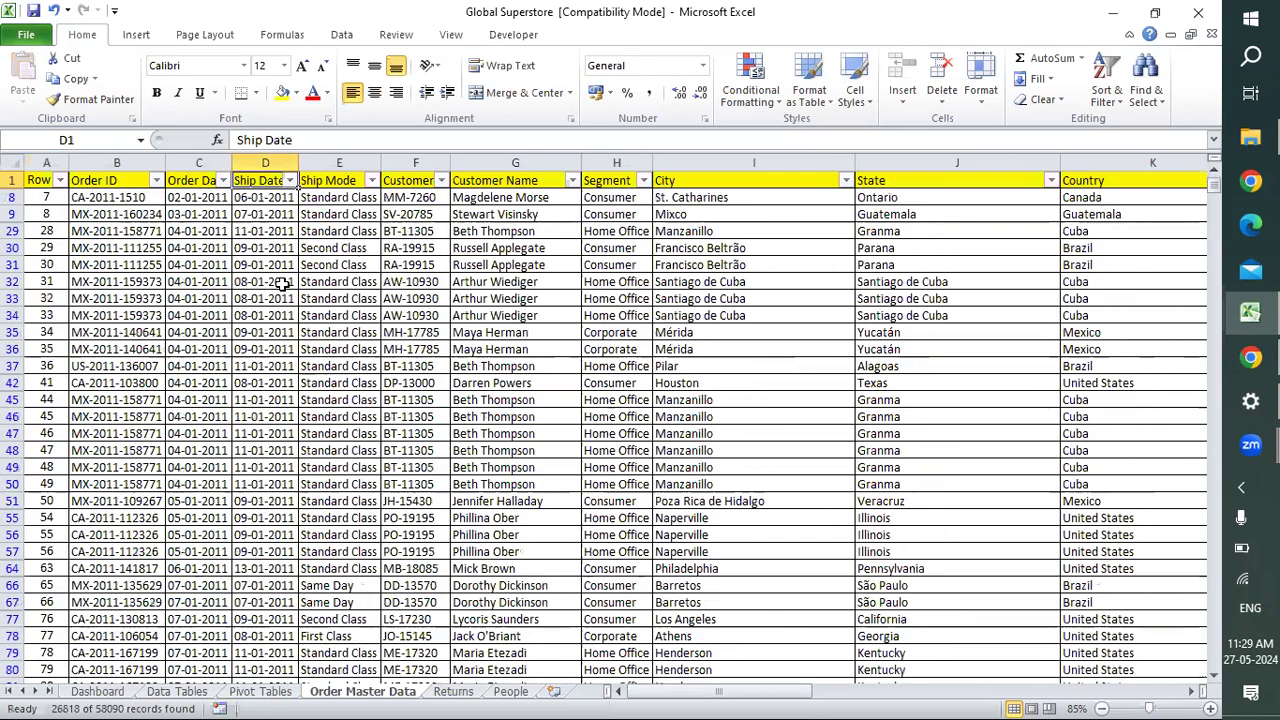
pyautogui.press('Right')
pyautogui.hotkey('ctrl', 'shift', 'l')
pyautogui.press('Right')
pyautogui.press('Right')
pyautogui.press('Right')
pyautogui.press('Right')
pyautogui.press('Right')
pyautogui.press('Right')
pyautogui.hotkey('ctrl', 'shift', 'l')
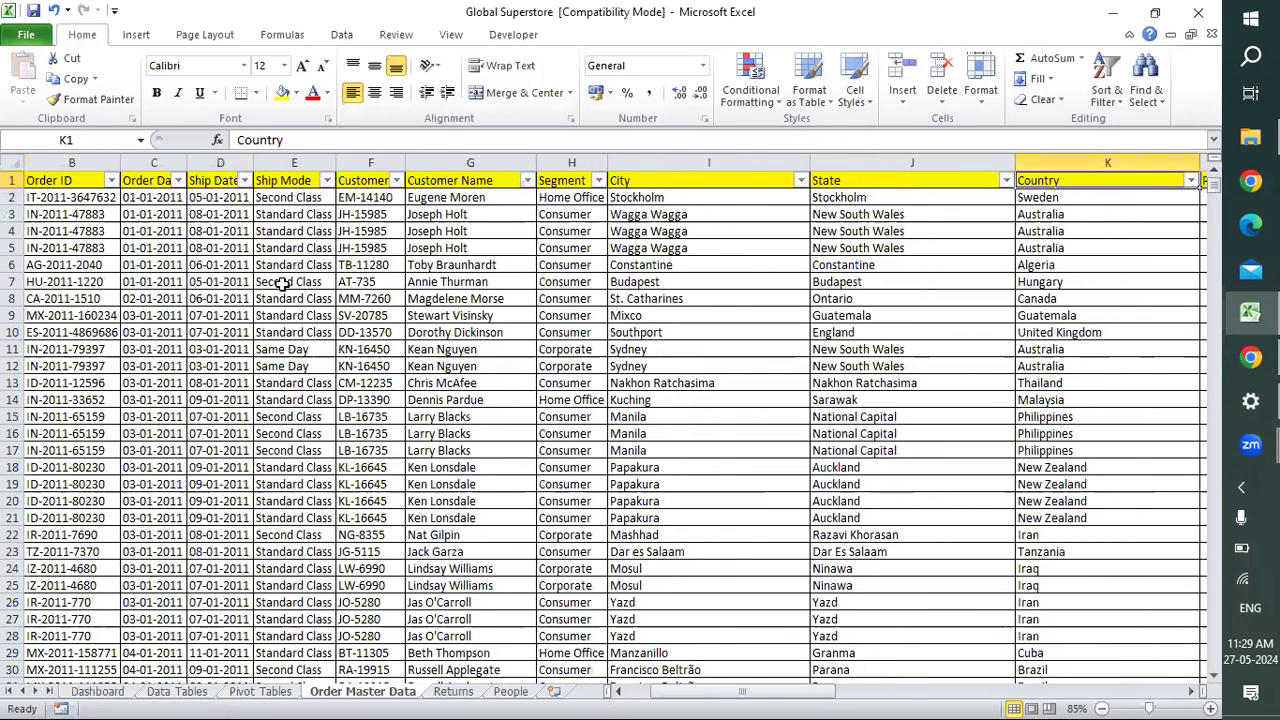
# Sort the order records by Market from A to Z.
pyautogui.press('Right')
pyautogui.press('Right')
pyautogui.press('Right')
pyautogui.press('Left')
pyautogui.hotkey('alt', 'Down')
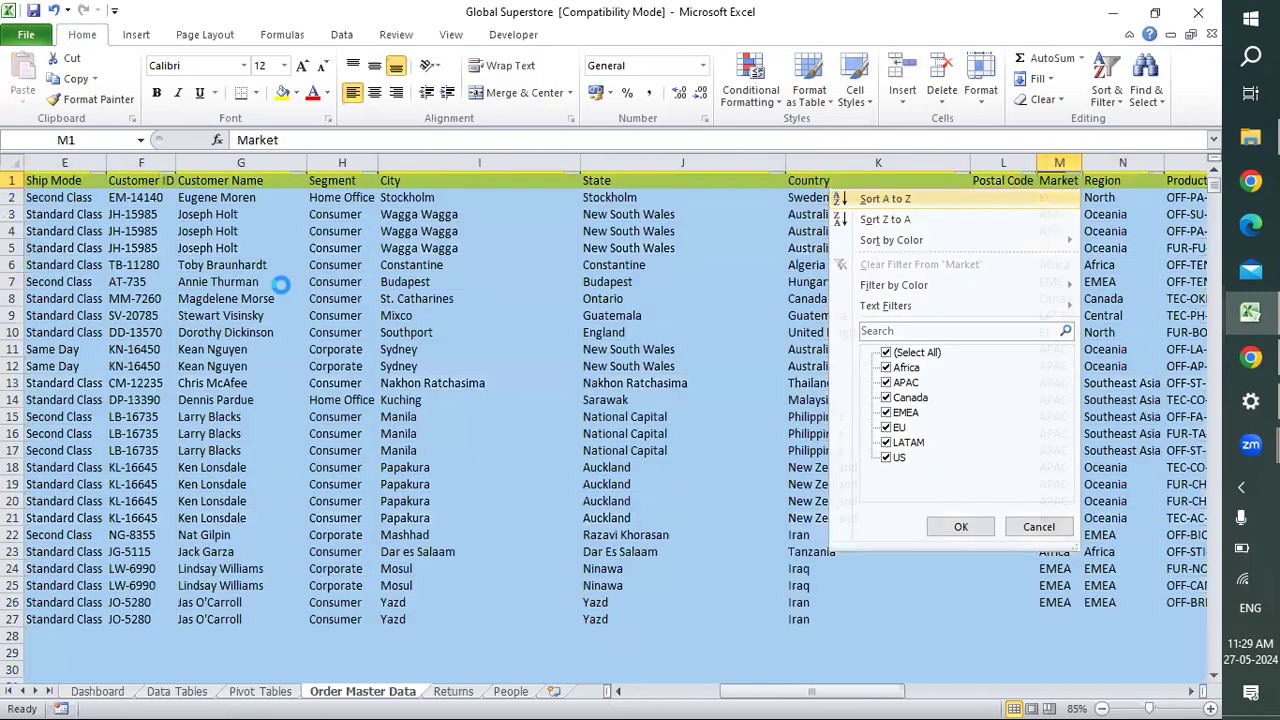
pyautogui.press('Return')
# Look through the sorted Market column down to its last record, ending back at the Market header.
pyautogui.hotkey('shift', 'Down')
pyautogui.hotkey('shift', 'Down')
pyautogui.hotkey('shift', 'Down')
pyautogui.hotkey('shift', 'Down')
pyautogui.hotkey('shift', 'Down')
pyautogui.hotkey('shift', 'Down')
pyautogui.hotkey('shift', 'Down')
pyautogui.hotkey('shift', 'Down')
pyautogui.hotkey('shift', 'Down')
pyautogui.hotkey('shift', 'Down')
pyautogui.hotkey('shift', 'Down')
pyautogui.hotkey('shift', 'Down')
pyautogui.hotkey('shift', 'Down')
pyautogui.hotkey('shift', 'Down')
pyautogui.hotkey('shift', 'Down')
pyautogui.hotkey('shift', 'Down')
pyautogui.hotkey('shift', 'Down')
pyautogui.hotkey('shift', 'Down')
pyautogui.hotkey('shift', 'Down')
pyautogui.hotkey('shift', 'Down')
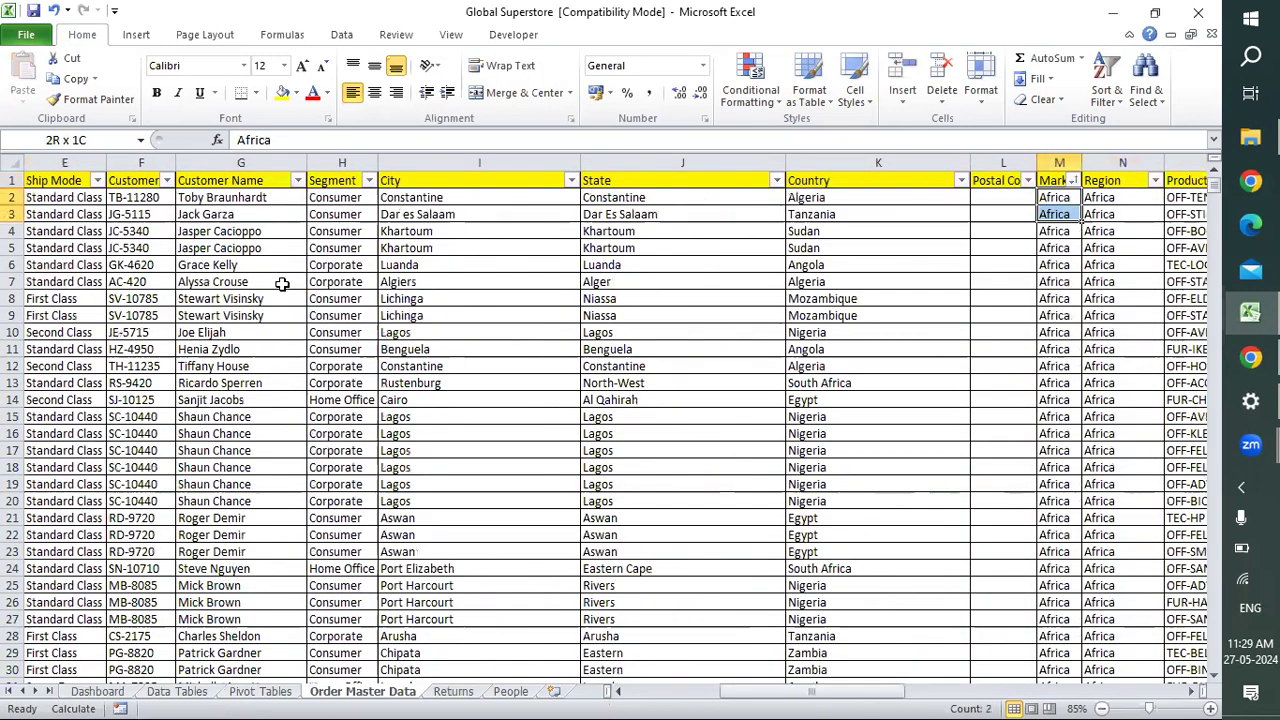
pyautogui.hotkey('shift', 'Down')
pyautogui.hotkey('shift', 'Down')
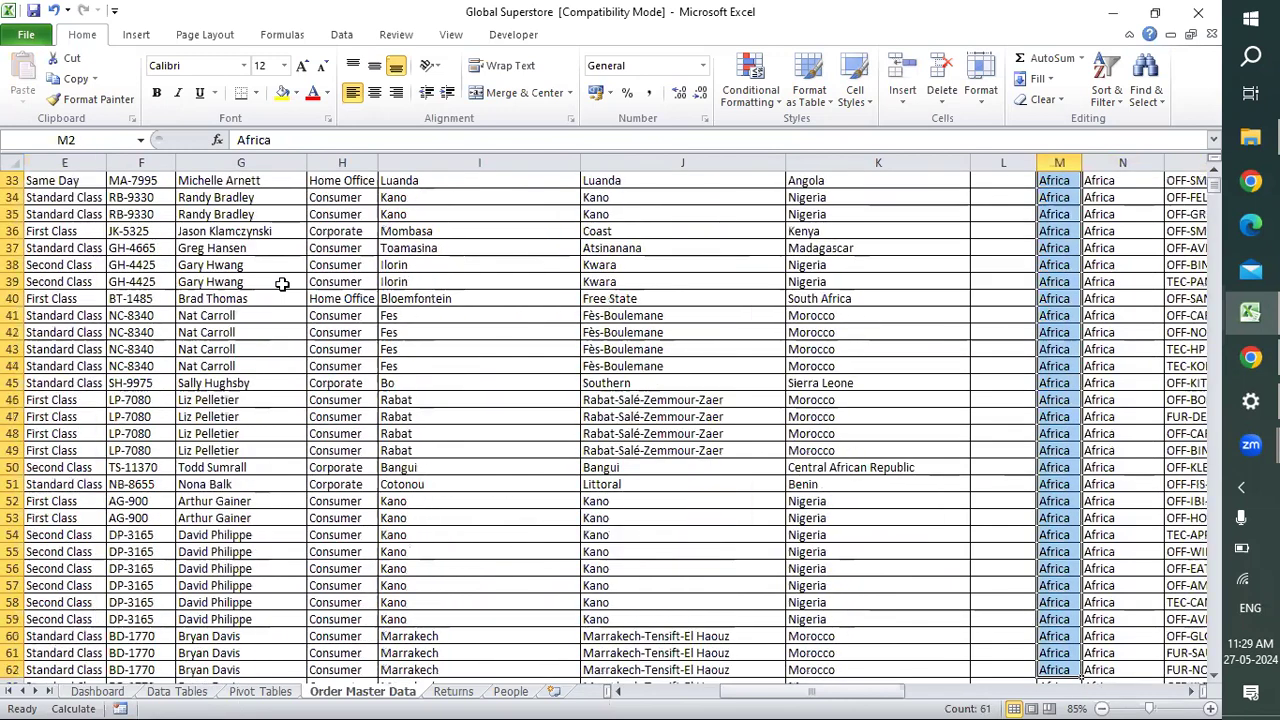
pyautogui.hotkey('ctrl', 'Down')
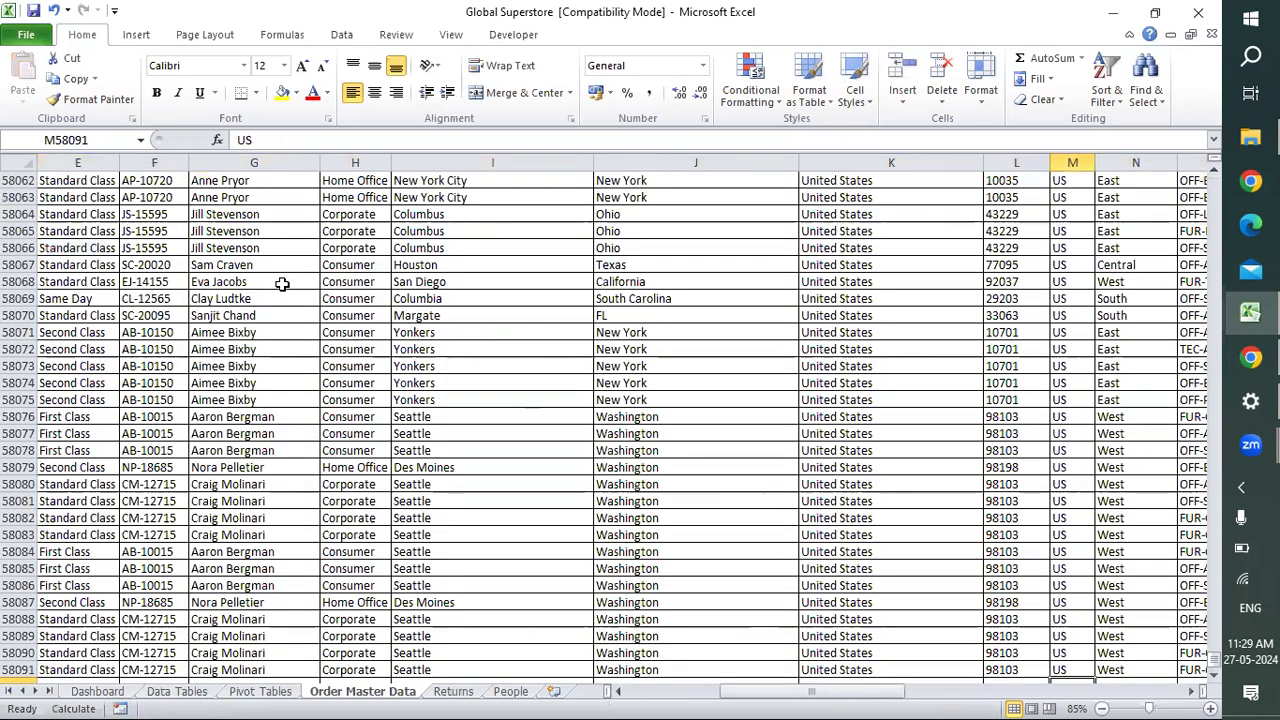
pyautogui.press('Up')
pyautogui.press('Up')
pyautogui.press('Up')
pyautogui.press('Up')
pyautogui.press('Up')
pyautogui.press('Up')
pyautogui.press('Up')
pyautogui.press('Up')
pyautogui.press('Up')
pyautogui.press('Up')
pyautogui.press('Up')
pyautogui.press('Up')
pyautogui.press('Up')
pyautogui.press('Up')
pyautogui.press('Up')
pyautogui.press('Up')
pyautogui.press('Up')
pyautogui.press('Up')
pyautogui.press('Up')
pyautogui.press('Up')
pyautogui.hotkey('ctrl', 'Up')
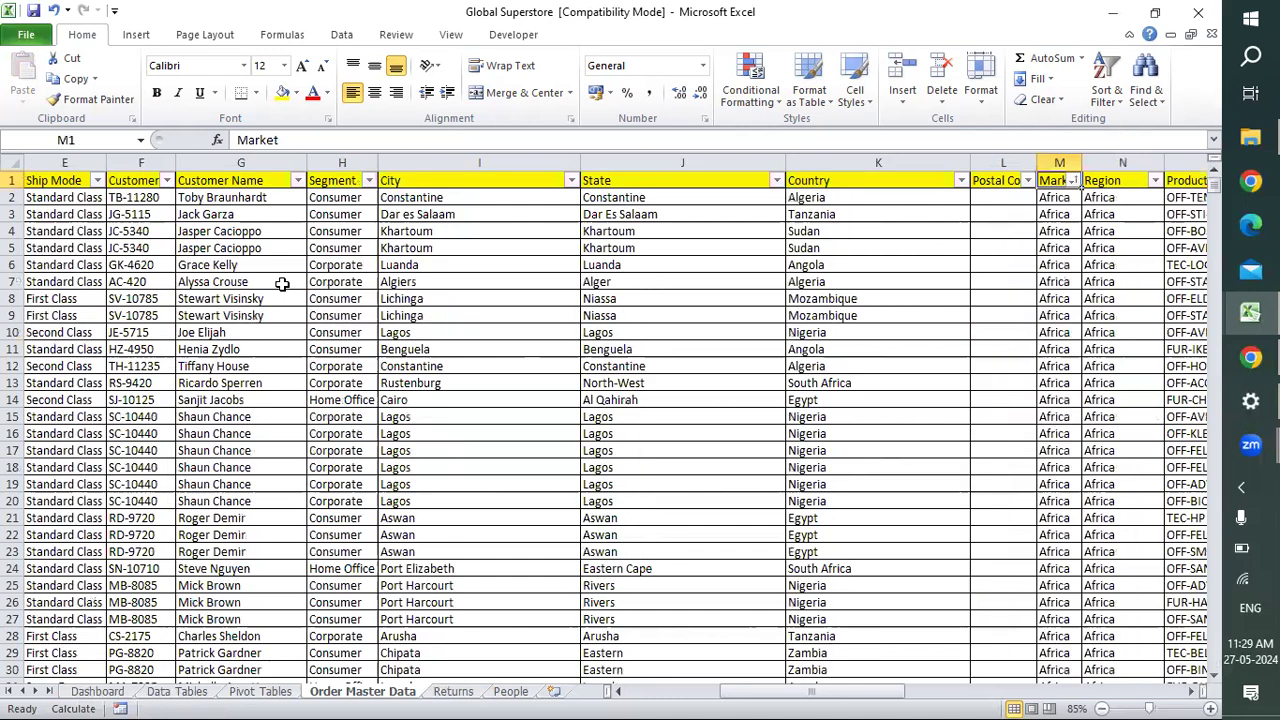
# Find US in the Market column and select the Market cells from the match down to the last record.
pyautogui.hotkey('ctrl', 'shift', 'Down')
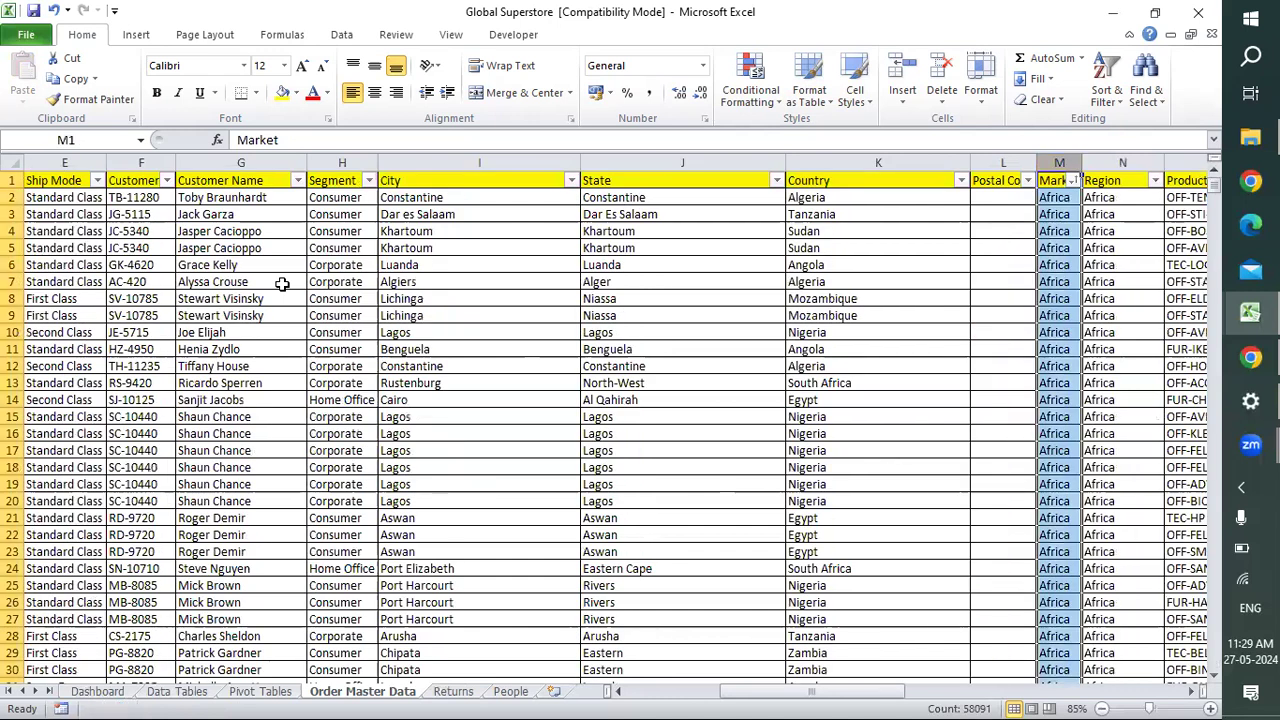
pyautogui.hotkey('ctrl', 'f')
pyautogui.write('US')
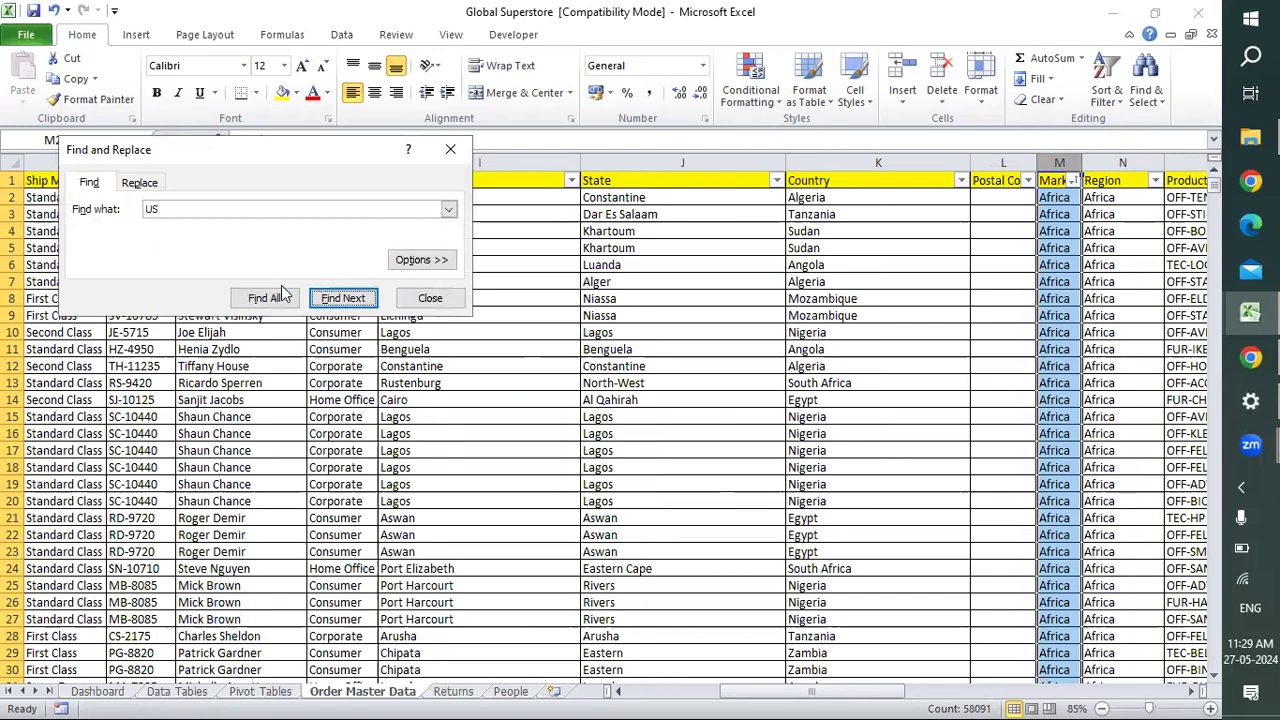
pyautogui.press('Return')
pyautogui.press('Escape')
pyautogui.hotkey('ctrl', 'shift', 'Down')
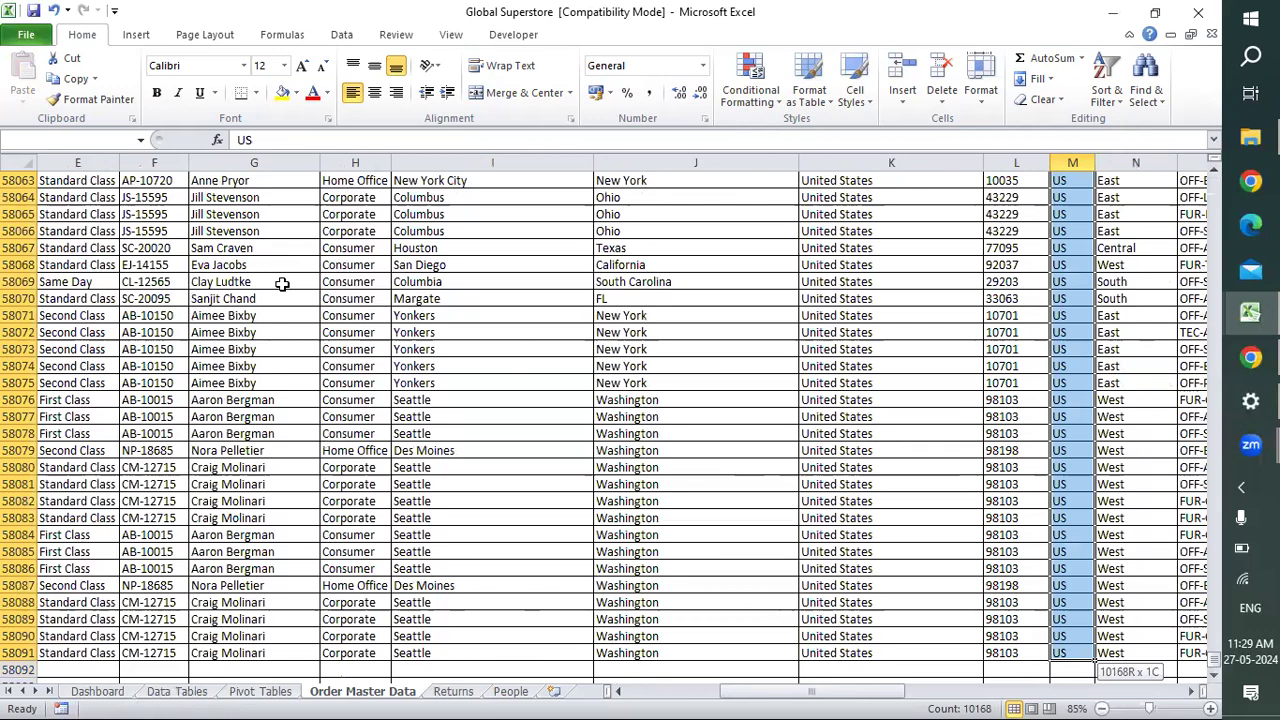
# Examine the boundary between the LATAM and US records across their columns, ending at the Market header.
pyautogui.hotkey('ctrl', 'BackSpace')
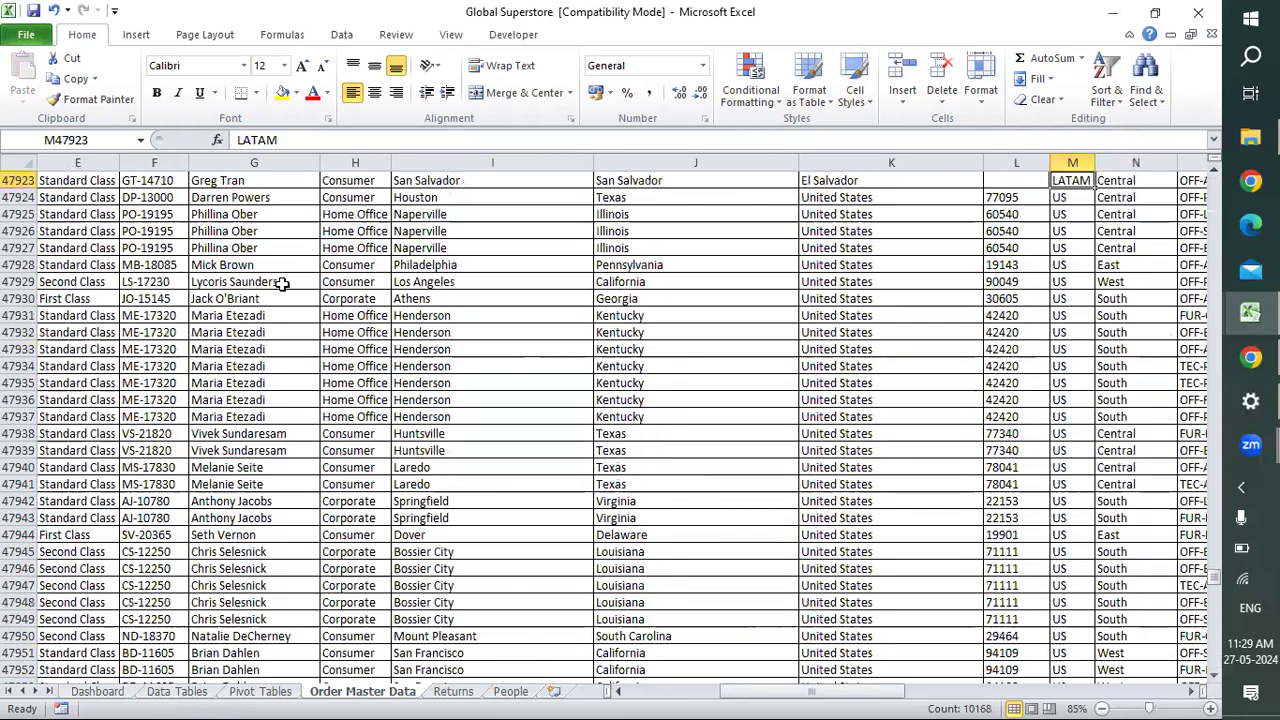
pyautogui.press('Home')
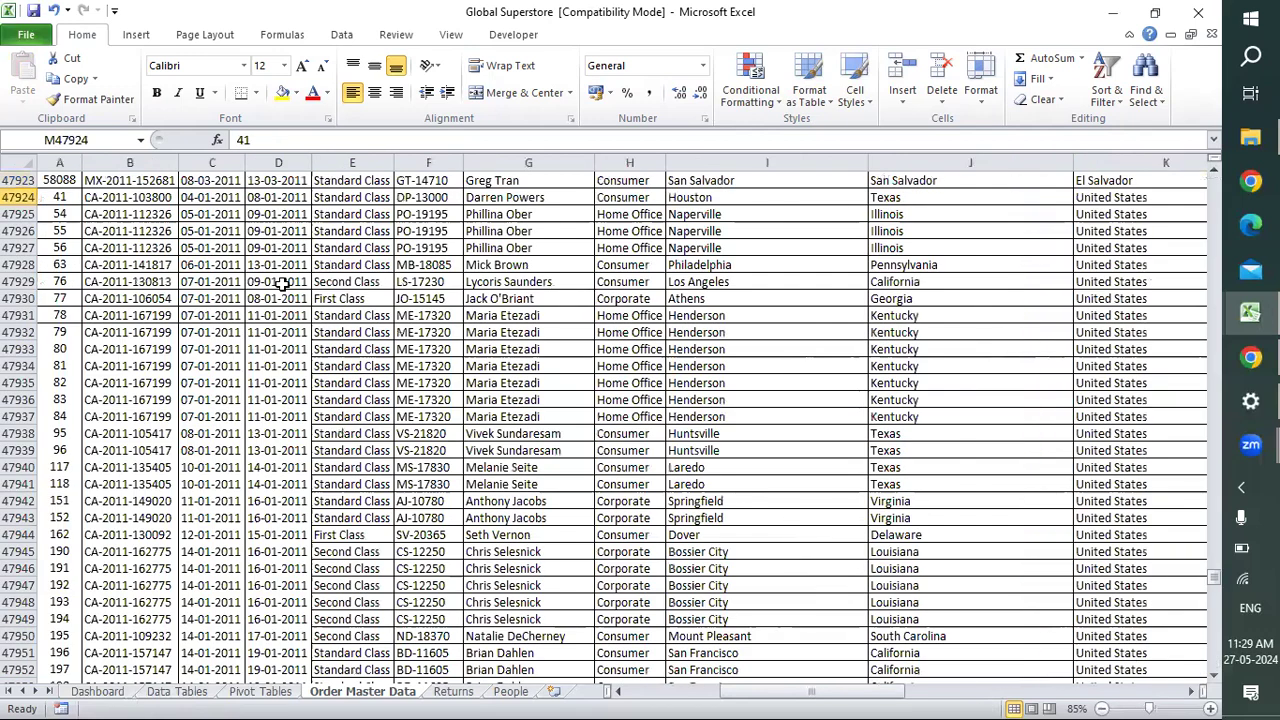
pyautogui.press('Right')
pyautogui.press('Right')
pyautogui.press('Right')
pyautogui.press('Right')
pyautogui.press('Right')
pyautogui.press('Right')
pyautogui.press('Right')
pyautogui.press('Right')
pyautogui.press('Right')
pyautogui.press('Right')
pyautogui.press('Right')
pyautogui.press('Right')
pyautogui.press('Right')
pyautogui.press('Right')
pyautogui.press('Left')
pyautogui.press('Left')
pyautogui.hotkey('ctrl', 'Up')
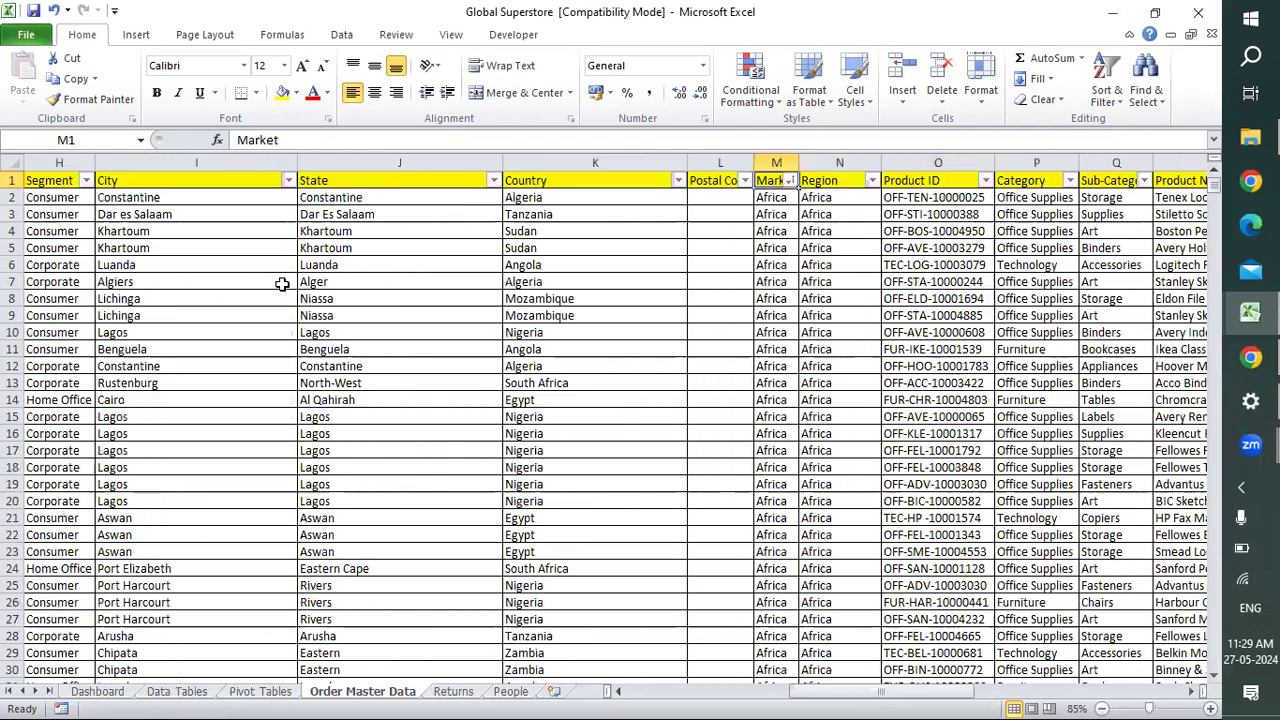
# Find "lata" in the Market column and select the Market cells from the match down to the last record.
pyautogui.hotkey('ctrl', 'space')
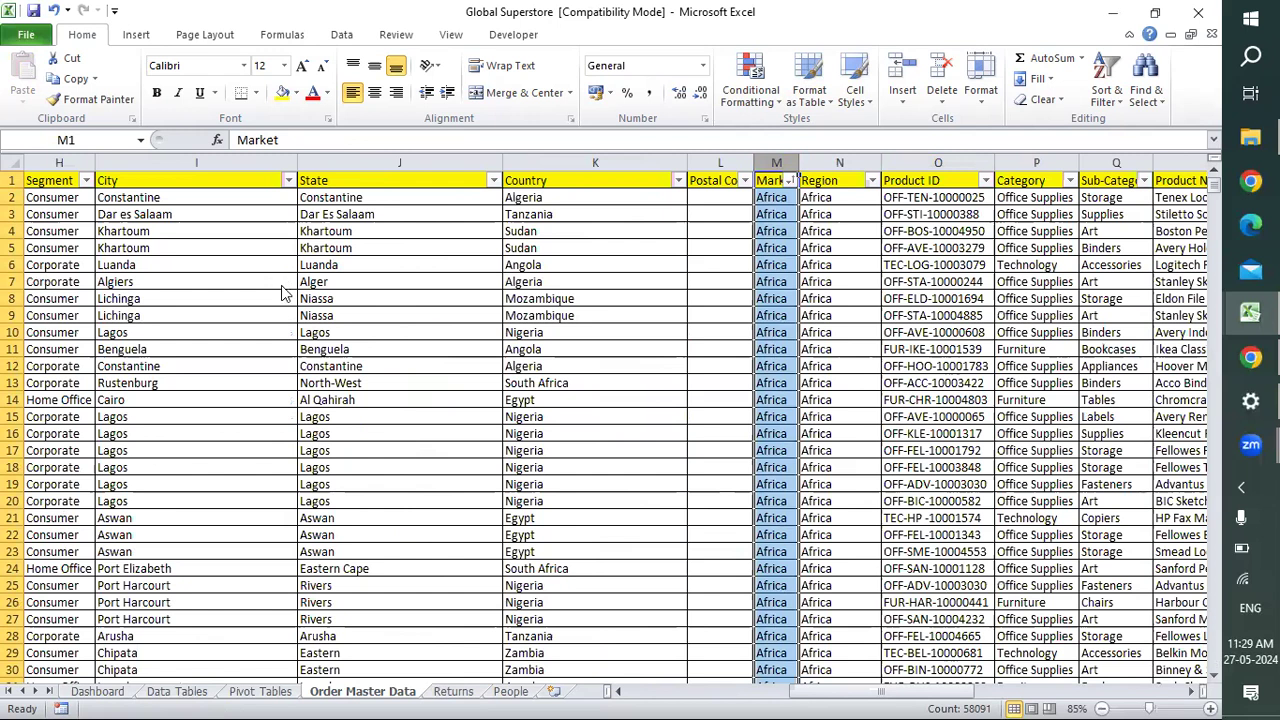
pyautogui.hotkey('ctrl', 'f')
pyautogui.write('lata')
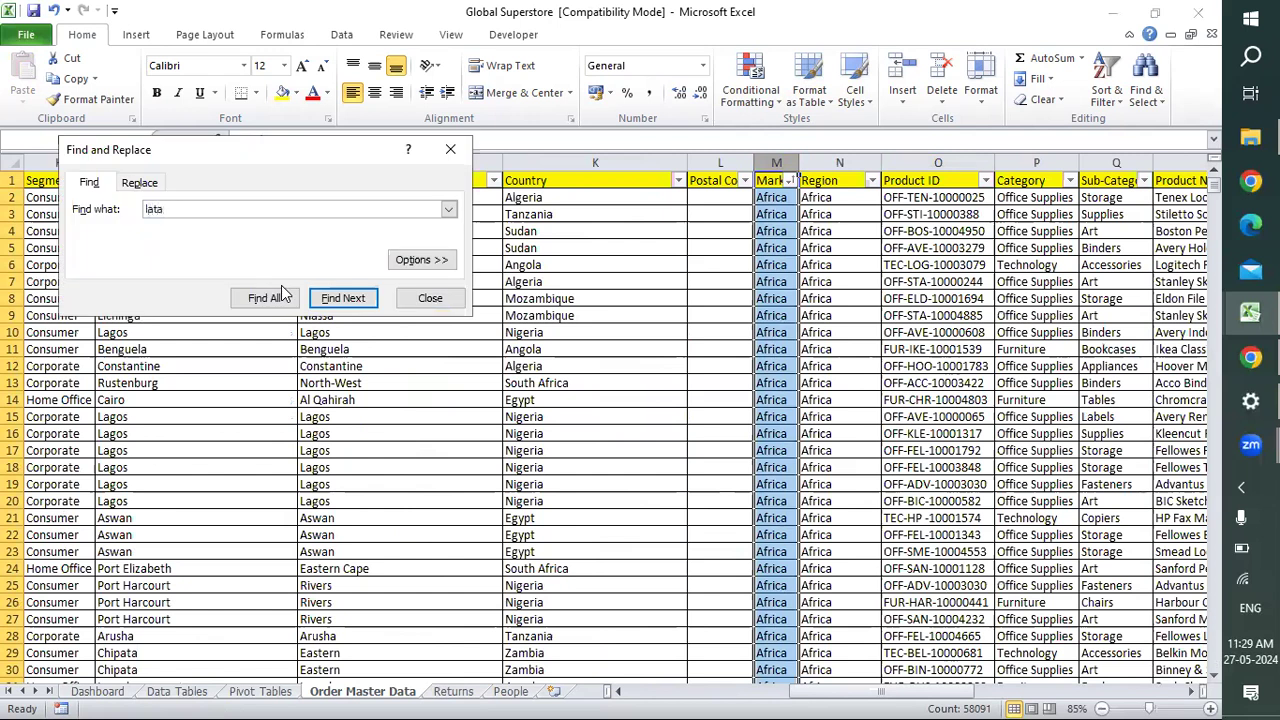
pyautogui.press('Return')
pyautogui.press('Escape')
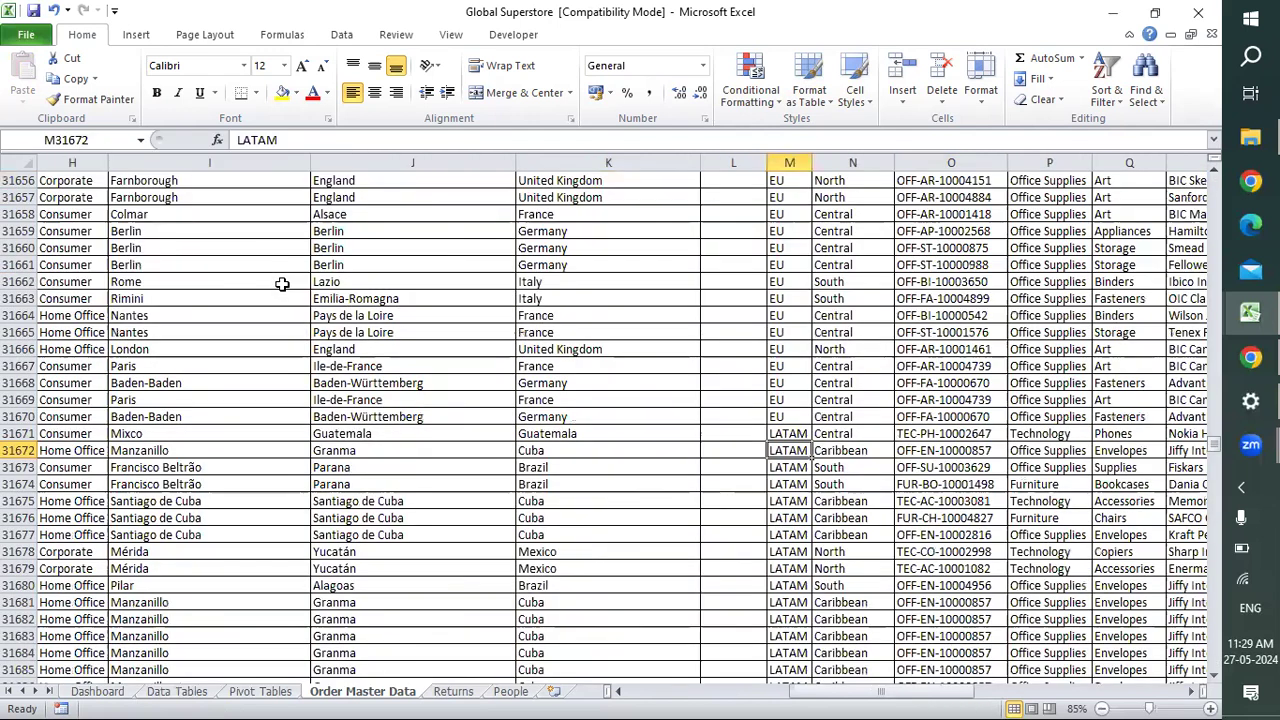
pyautogui.hotkey('ctrl', 'shift', 'Down')
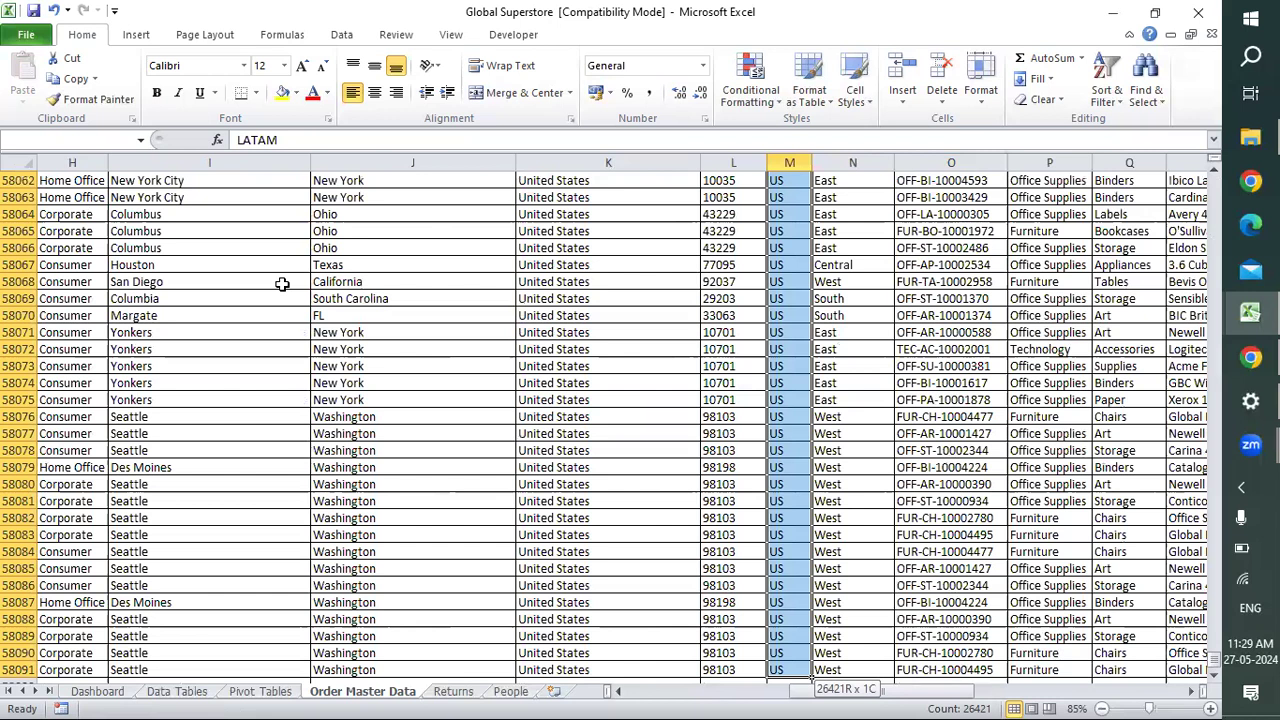
# Filter the Market column to Canada, LATAM and US only.
pyautogui.hotkey('ctrl', 'Up')
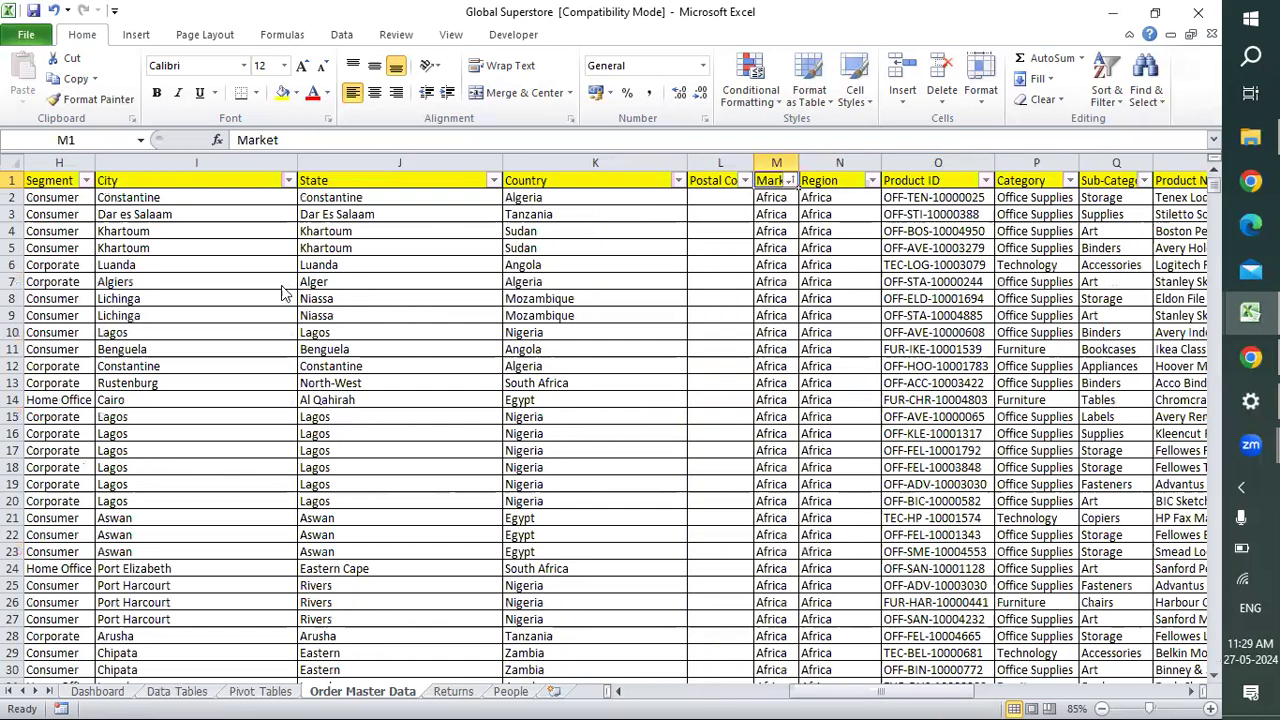
pyautogui.hotkey('alt', 'Down')
pyautogui.press('Tab')
pyautogui.press('space')
pyautogui.press('Down')
pyautogui.press('Down')
pyautogui.press('Down')
pyautogui.press('space')
pyautogui.press('Down')
pyautogui.press('Down')
pyautogui.press('Down')
pyautogui.press('Down')
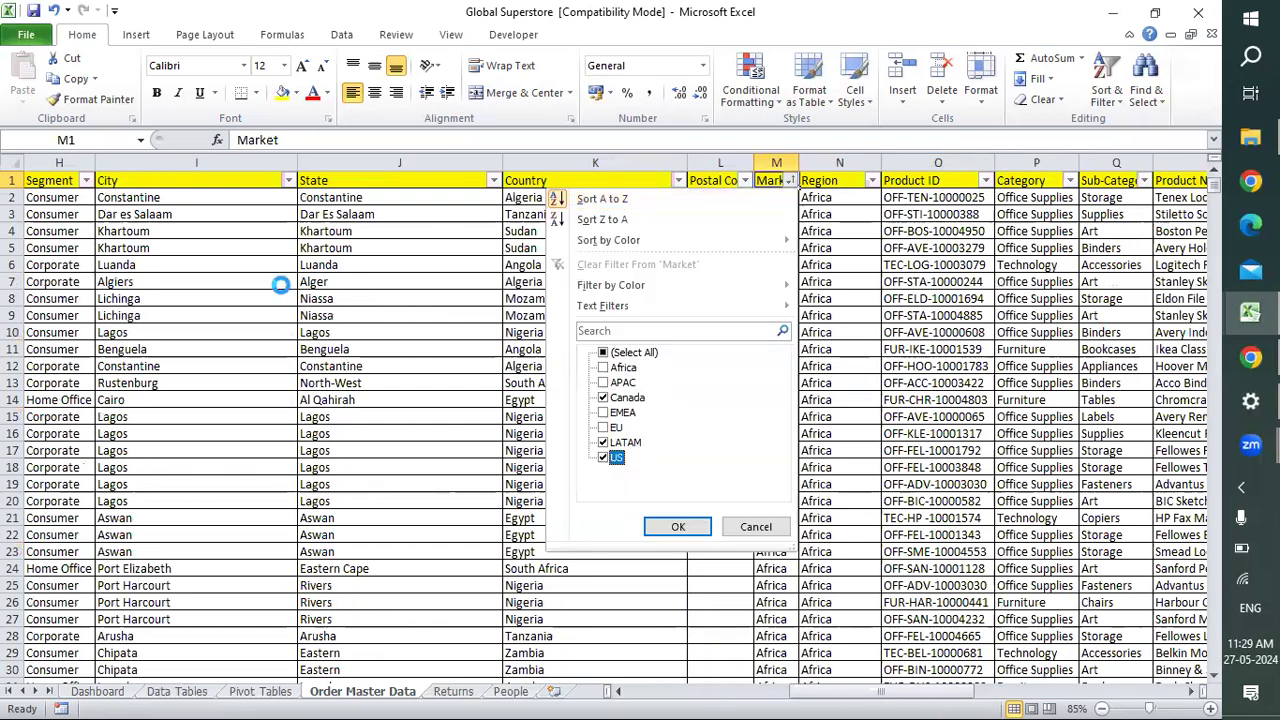
pyautogui.press('Return')
# Select all filtered records from A15927 to the last row and column, and copy them.
pyautogui.hotkey('ctrl', 'Home')
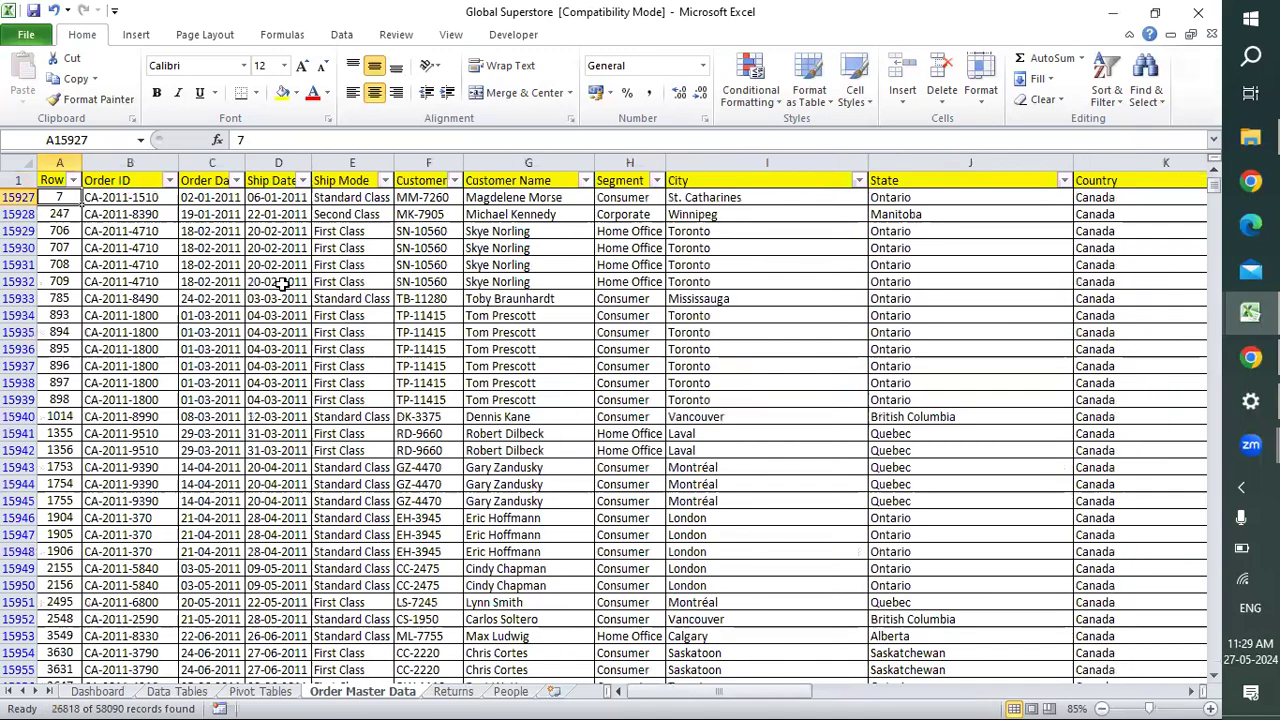
pyautogui.hotkey('ctrl', 'shift', 'Down')
pyautogui.hotkey('ctrl', 'shift', 'Right')
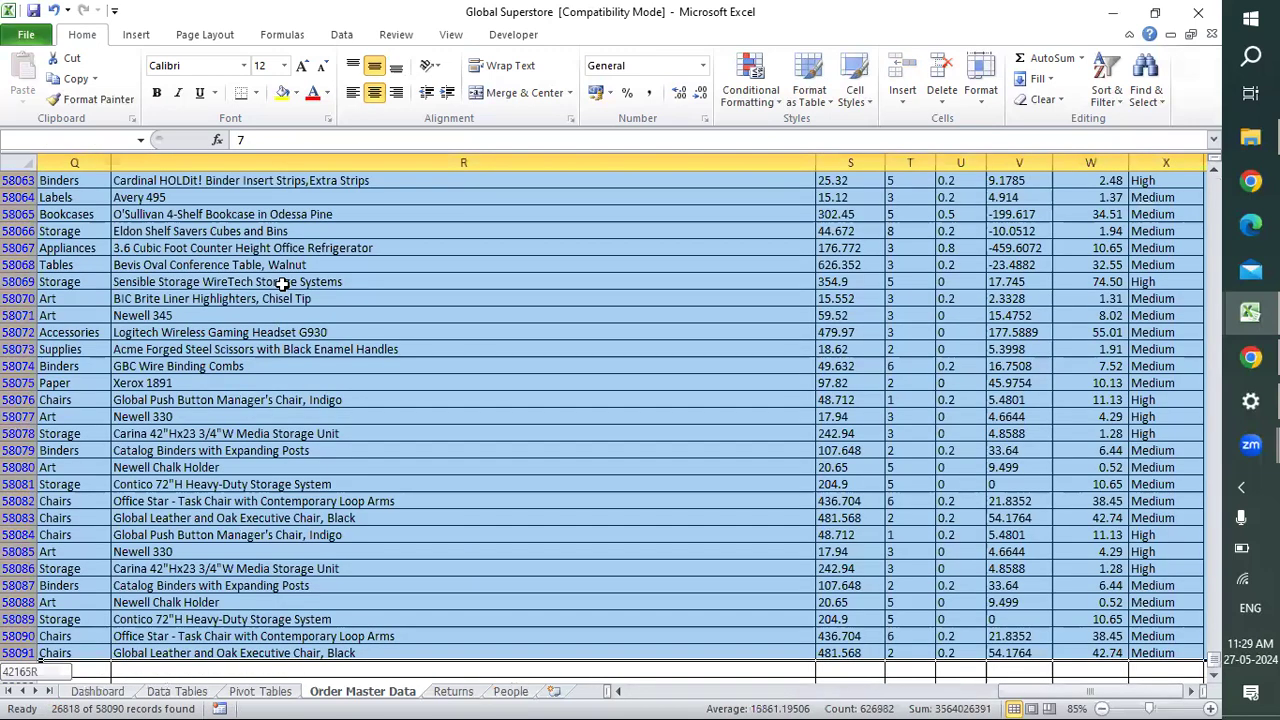
pyautogui.hotkey('ctrl', 'c')
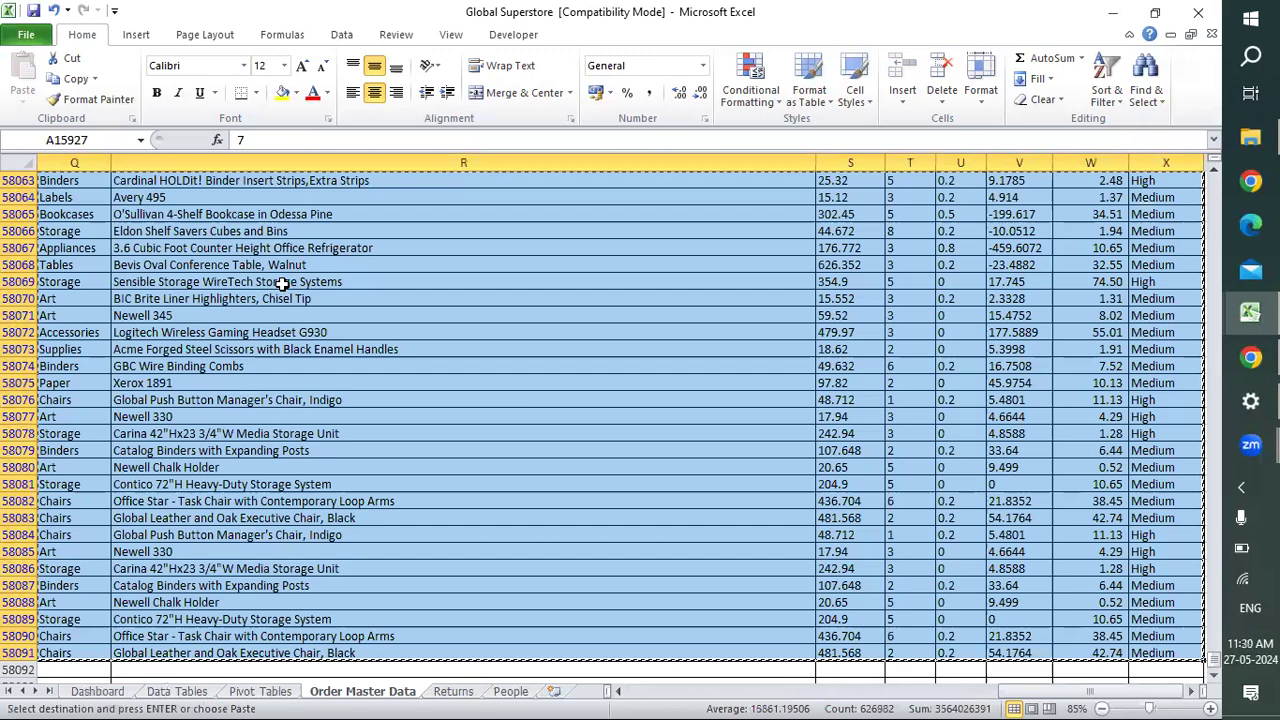
# Try to paste the copied records at A58092, directly below the last record.
pyautogui.hotkey('ctrl', 'Down')
pyautogui.press('Down')
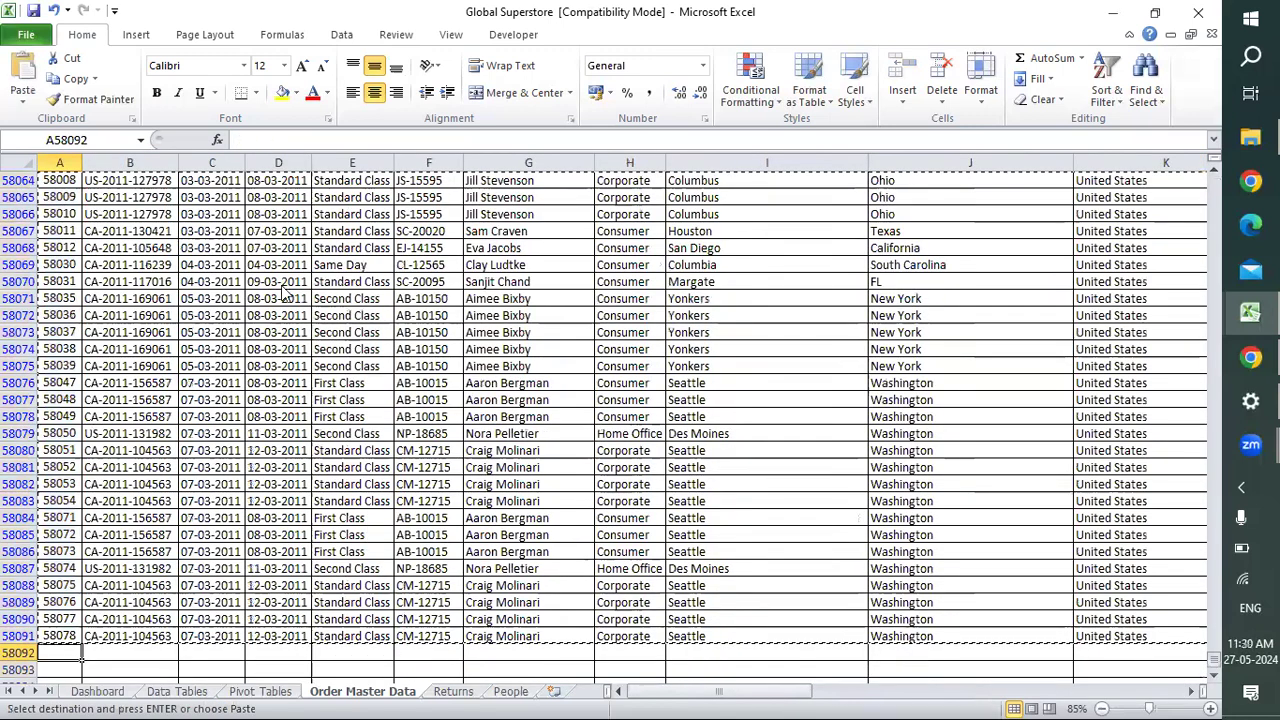
pyautogui.hotkey('ctrl', 'v')
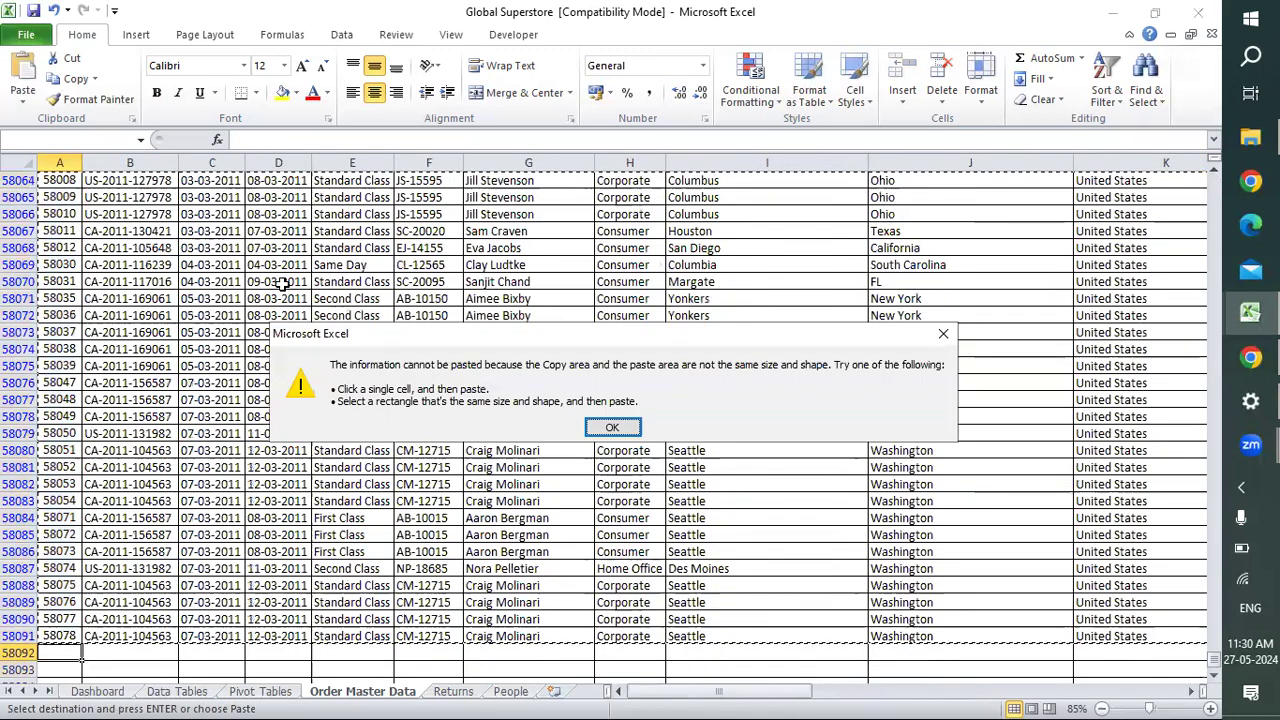
# Reselect the filtered Canada, LATAM and US records up to A15927 and paste them into a new workbook starting at A2.
pyautogui.press('Return')
pyautogui.press('Up')
pyautogui.hotkey('ctrl', 'shift', 'Up')
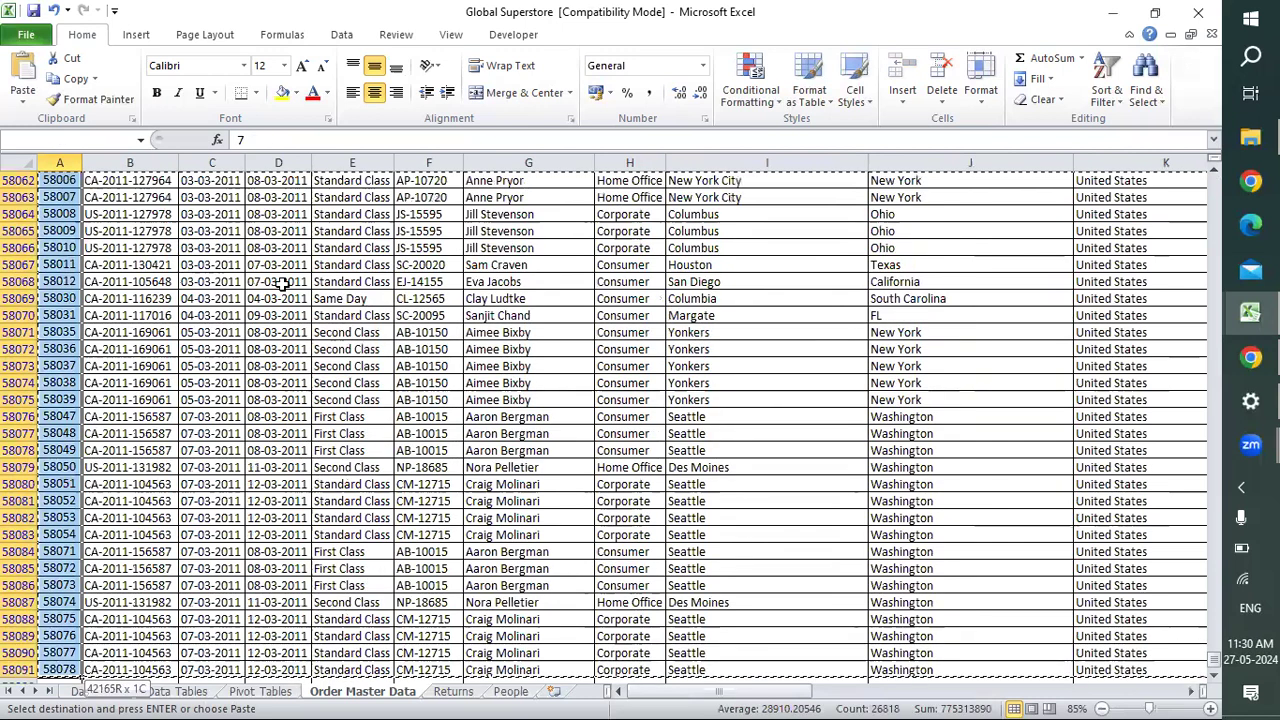
pyautogui.hotkey('ctrl', 'shift', 'Right')
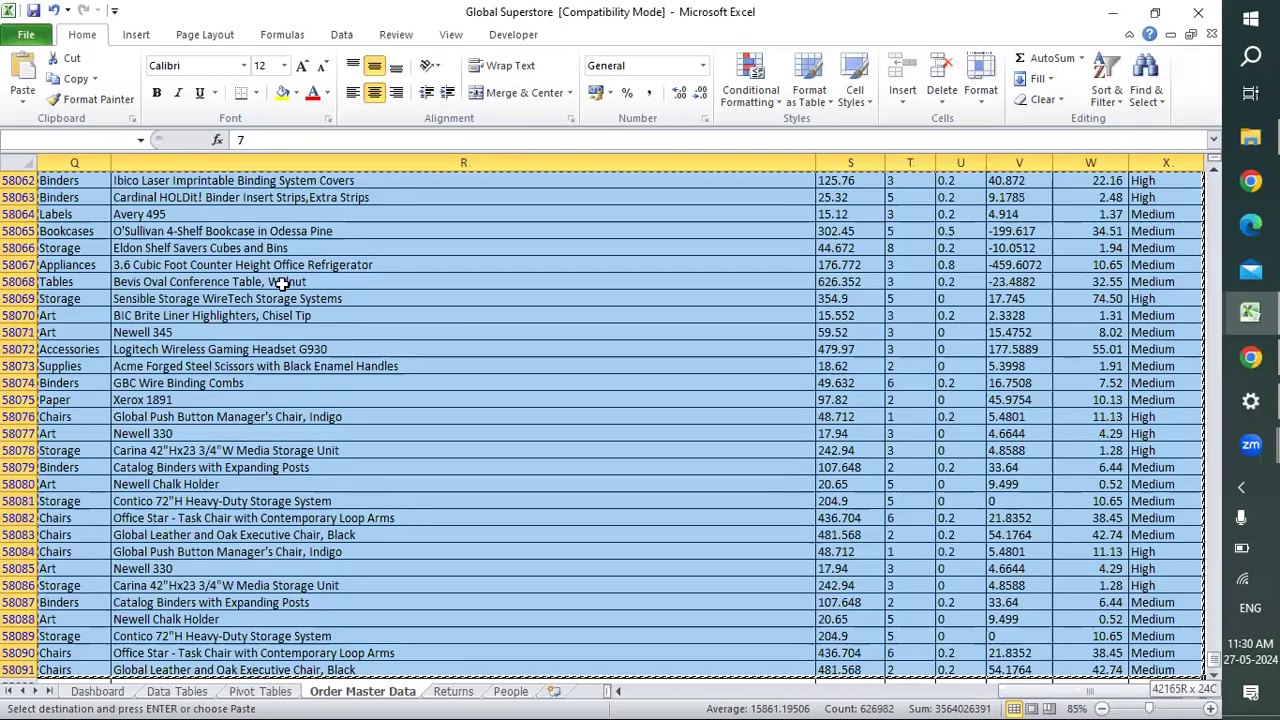
pyautogui.hotkey('ctrl', 'n')
pyautogui.press('Down')
pyautogui.hotkey('ctrl', 'v')
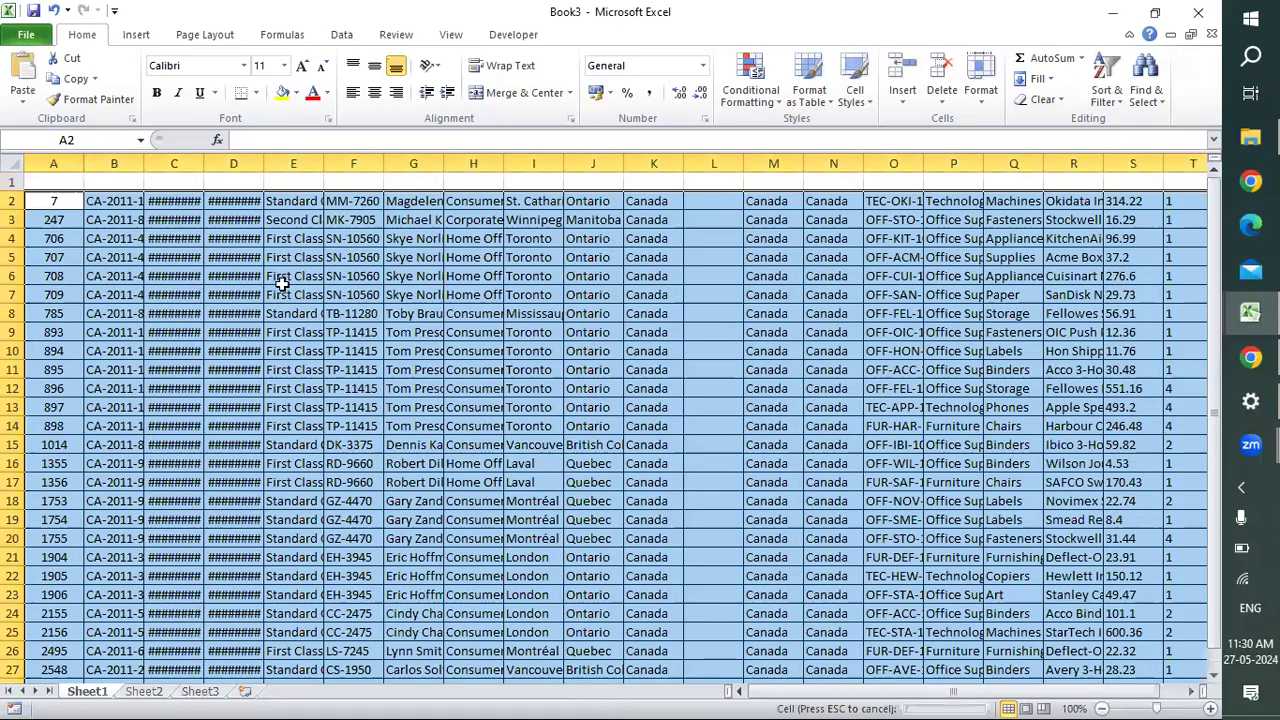
# Return to the Global Superstore workbook, clear the Market filter and select A58092 below the last record.
pyautogui.hotkey('ctrl', 'w')
pyautogui.hotkey('ctrl', 'Tab')
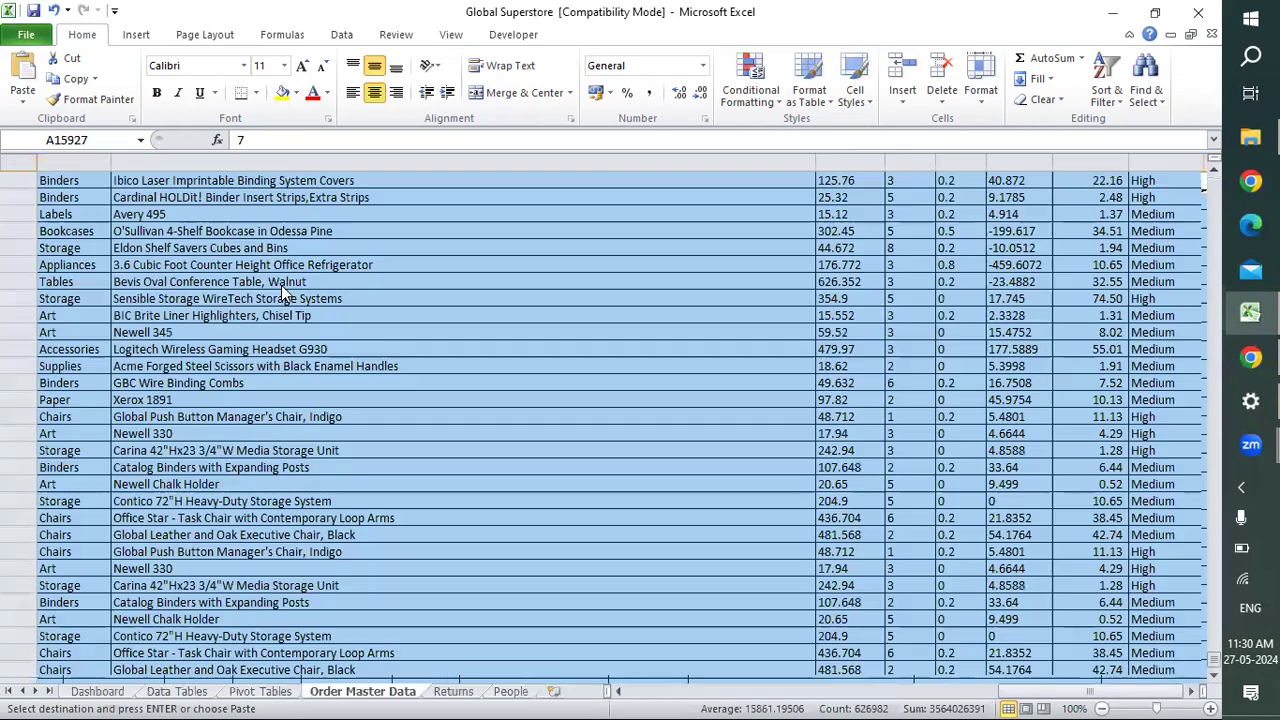
pyautogui.press('Escape')
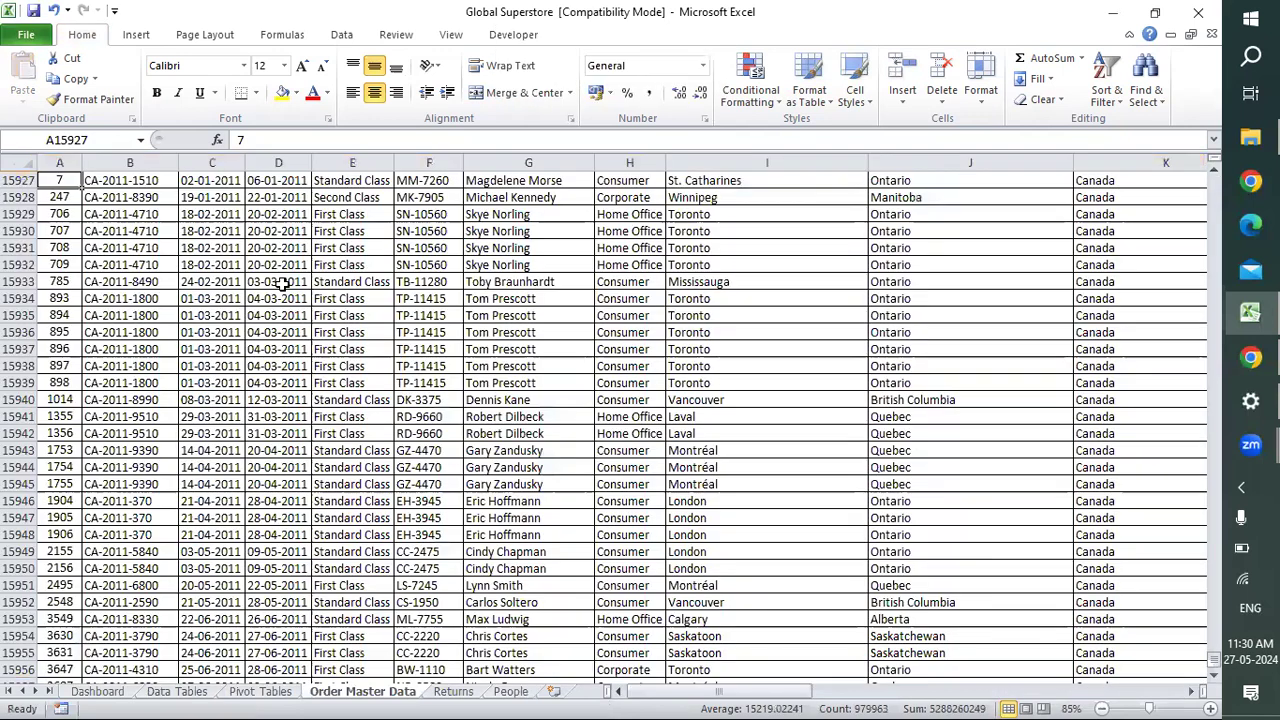
pyautogui.hotkey('ctrl', 'Down')
pyautogui.press('Down')
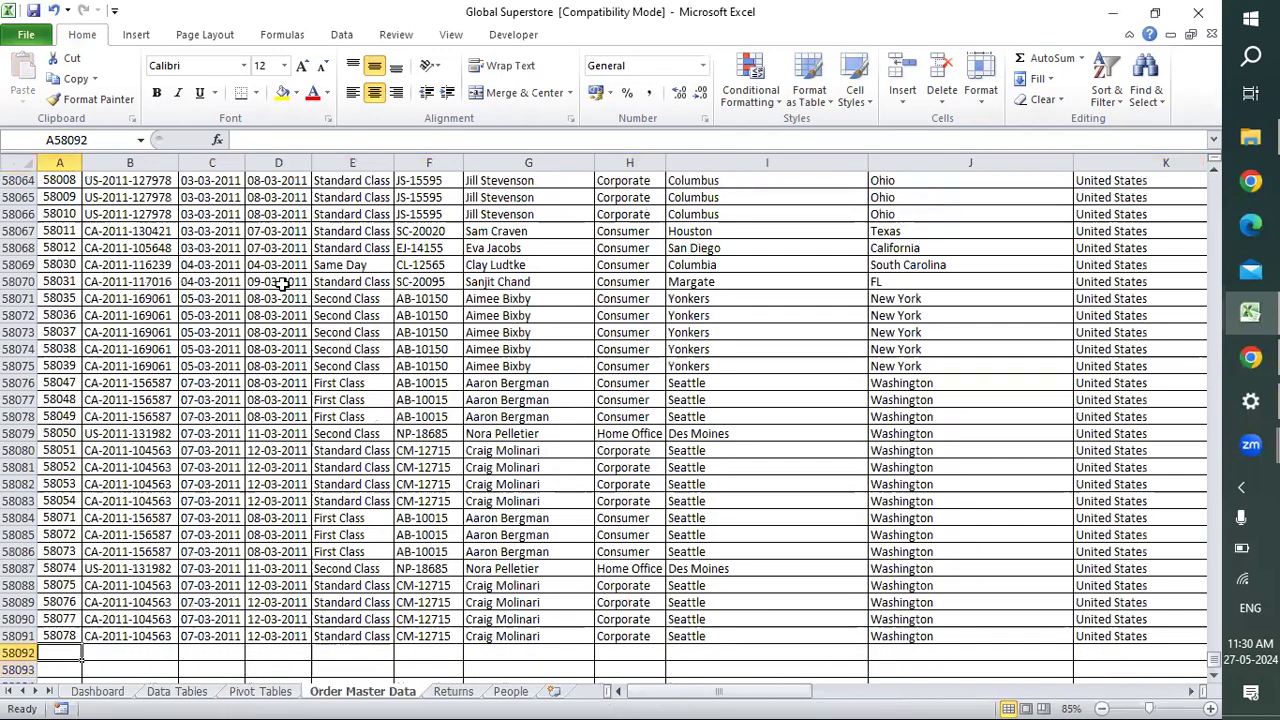
# Switch to the new workbook Book3 and copy its pasted records from A2 onward.
pyautogui.hotkey('ctrl', 'Tab')
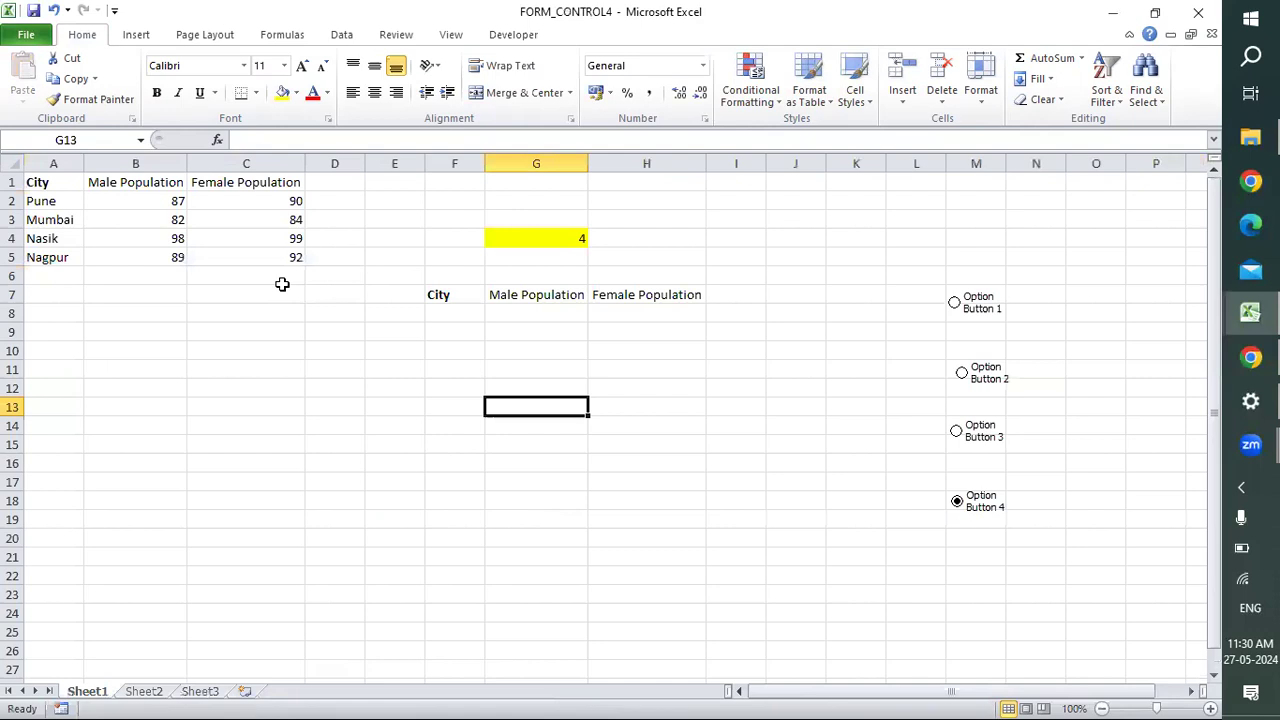
pyautogui.hotkey('ctrl', 'Tab')
pyautogui.hotkey('ctrl', 'Tab')
pyautogui.hotkey('ctrl', 'Tab')
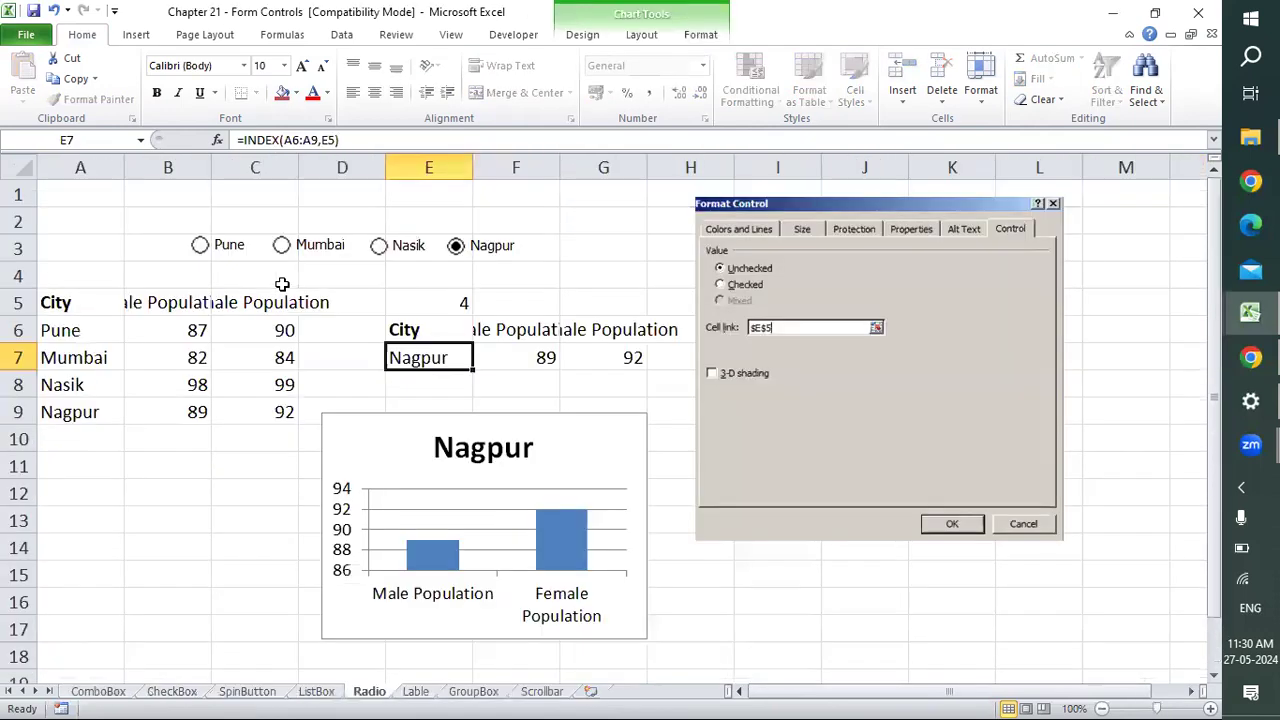
pyautogui.hotkey('ctrl', 'Tab')
pyautogui.hotkey('ctrl', 'Tab')
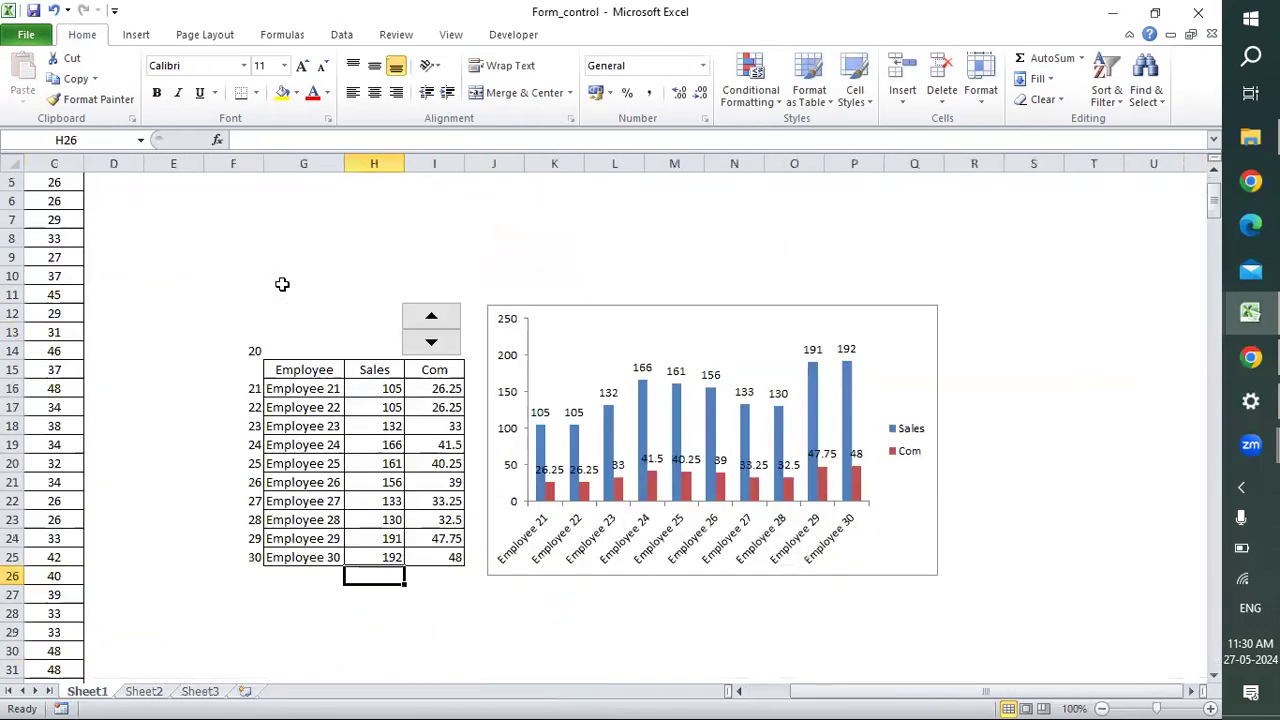
pyautogui.hotkey('ctrl', 'Tab')
pyautogui.hotkey('ctrl', 'c')
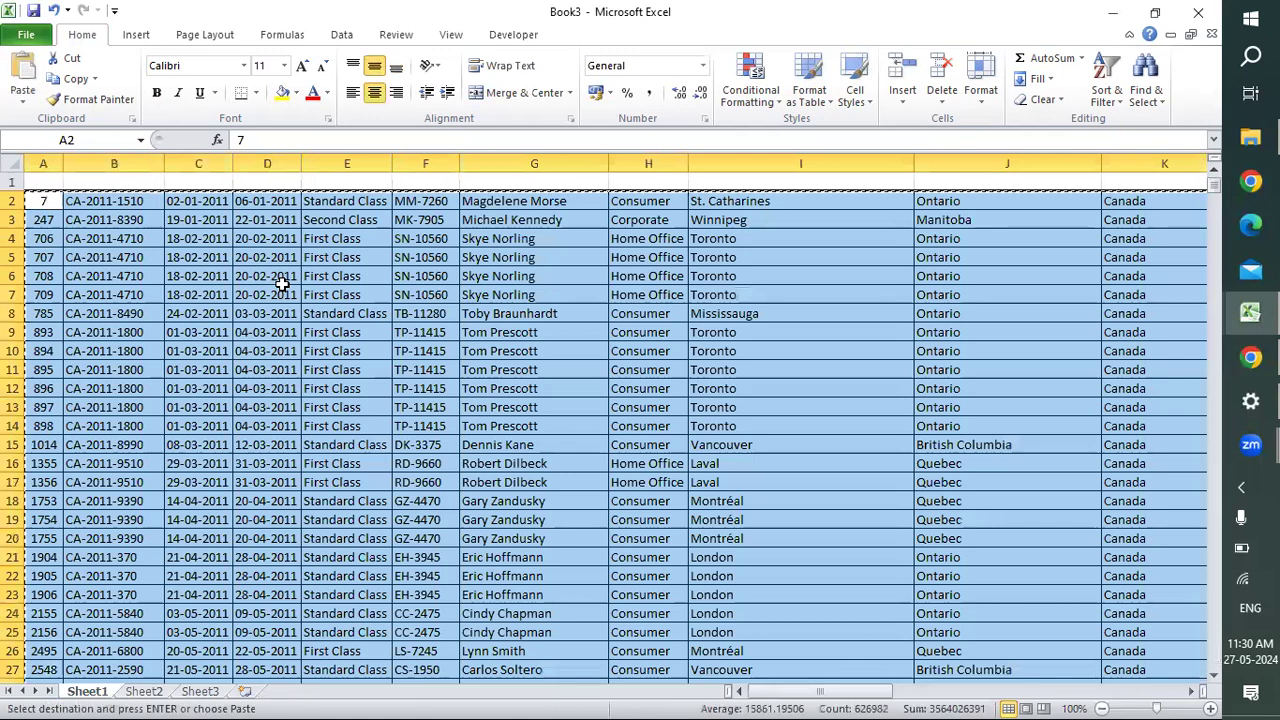
# Switch back to Global Superstore and try to paste the records from Book3 at A58092.
pyautogui.hotkey('alt', 'Tab')
pyautogui.press('Tab')
pyautogui.press('Tab')
pyautogui.press('Tab')
pyautogui.press('Tab')
pyautogui.press('Tab')
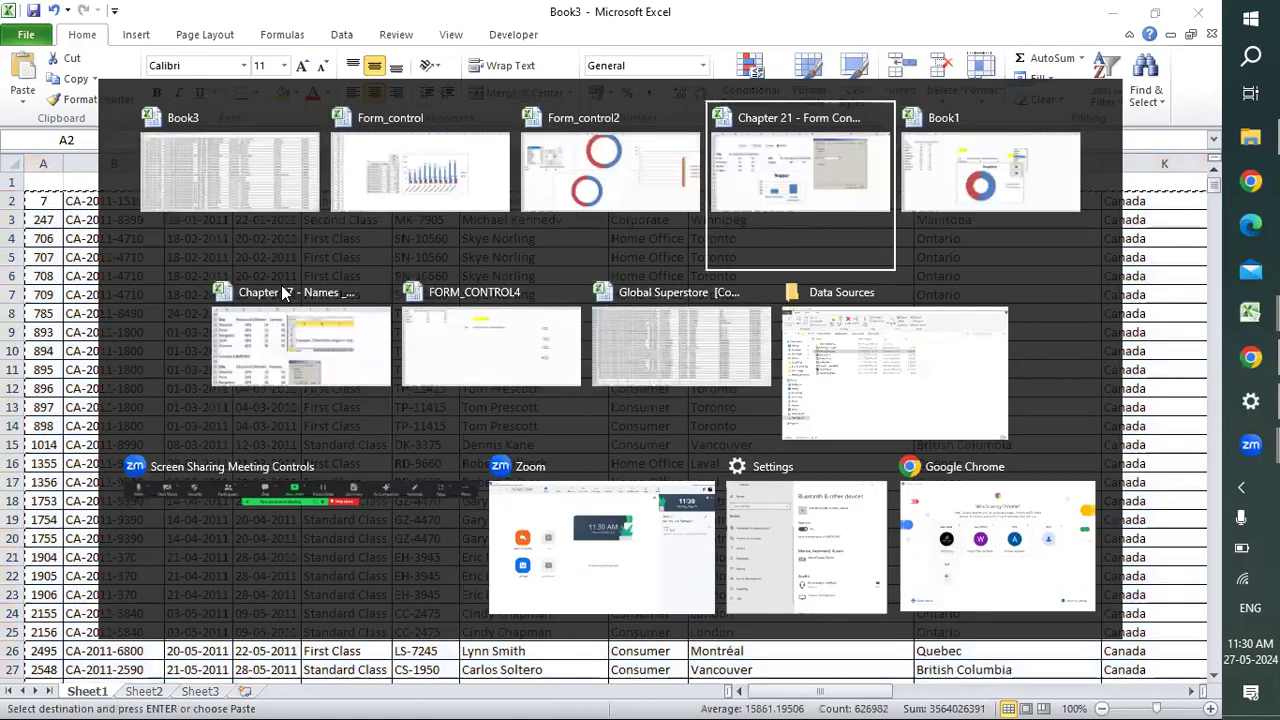
pyautogui.press('Tab')
pyautogui.press('Tab')
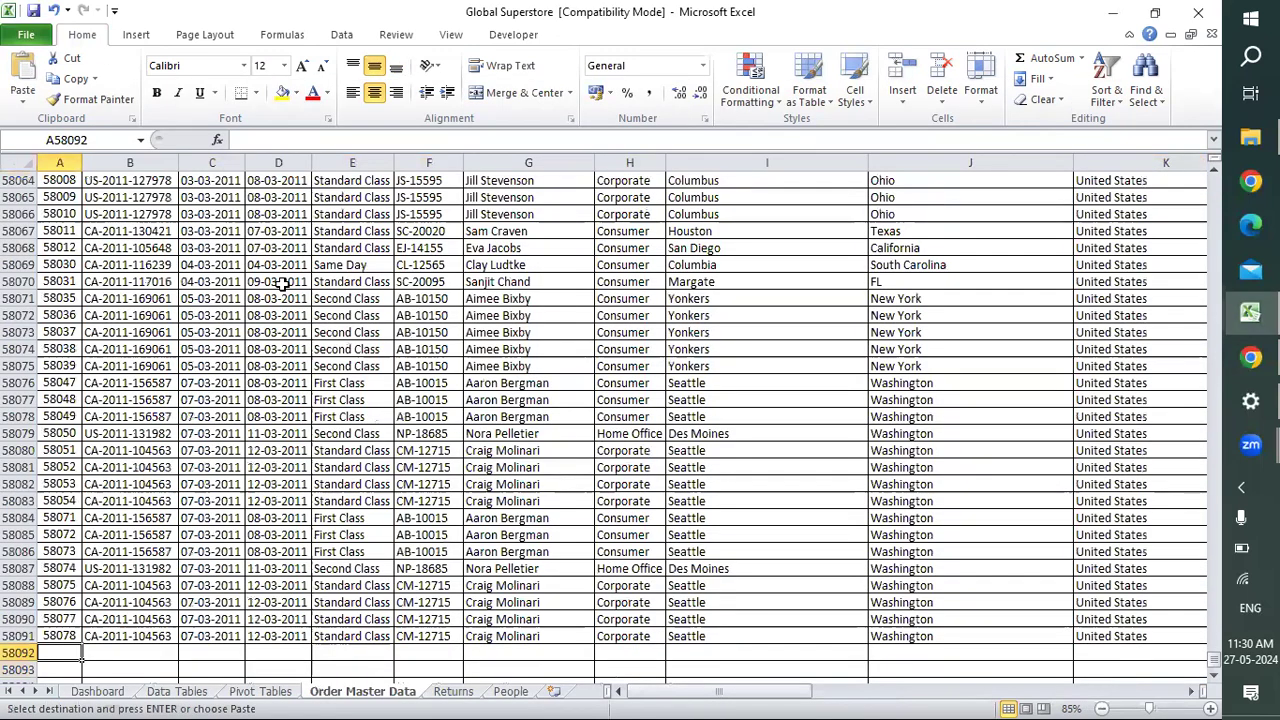
pyautogui.hotkey('ctrl', 'v')
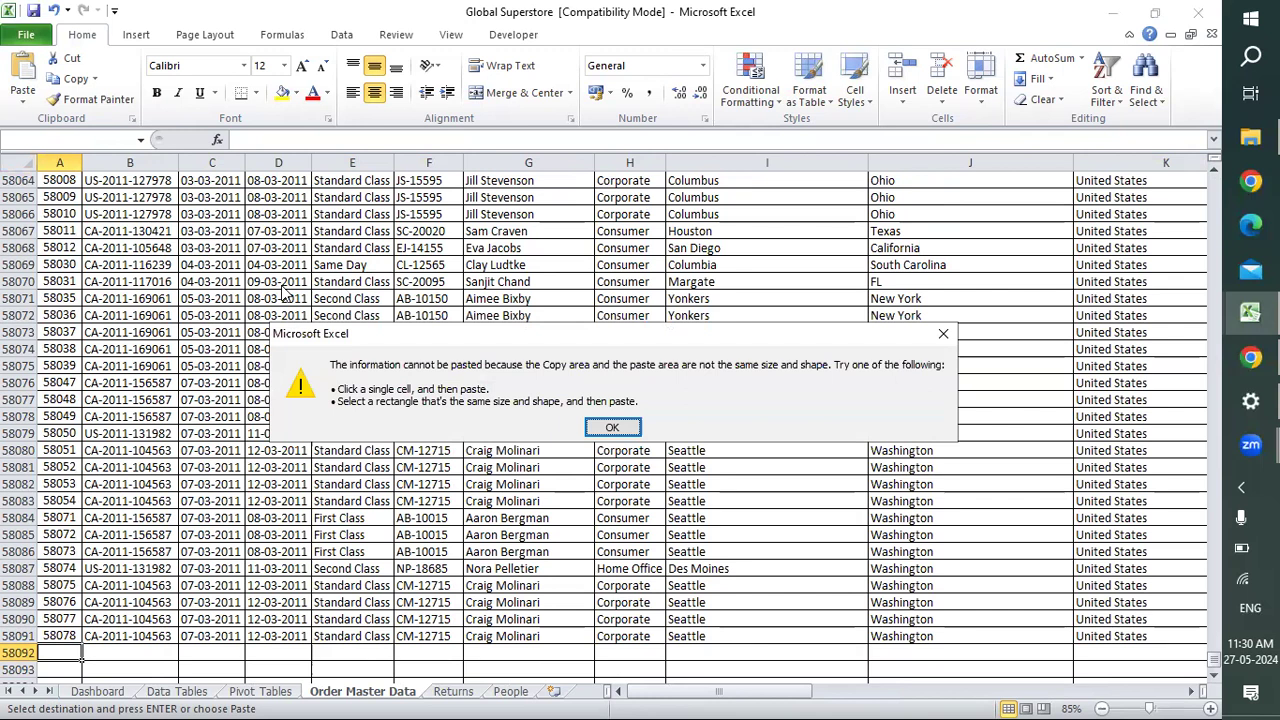
pyautogui.press('Return')
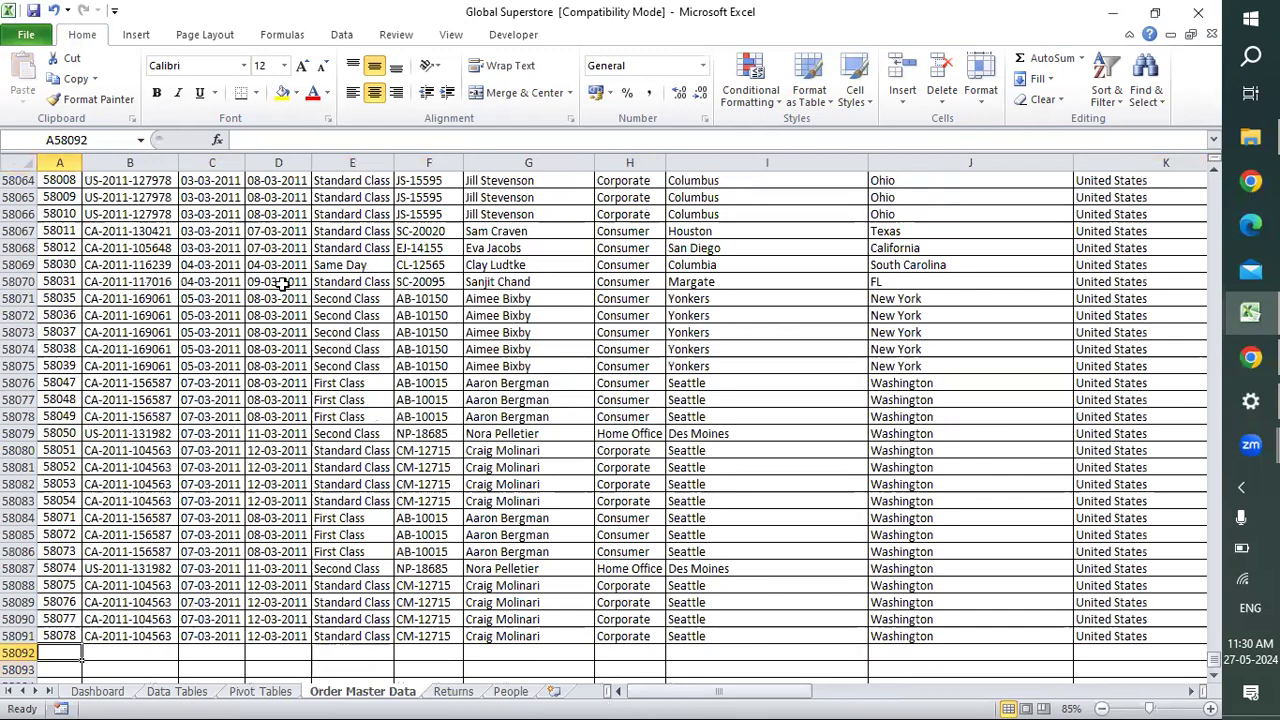
# Reselect the Book3 records from A2 through column X down to the last row, and copy them again.
pyautogui.hotkey('alt', 'Tab')
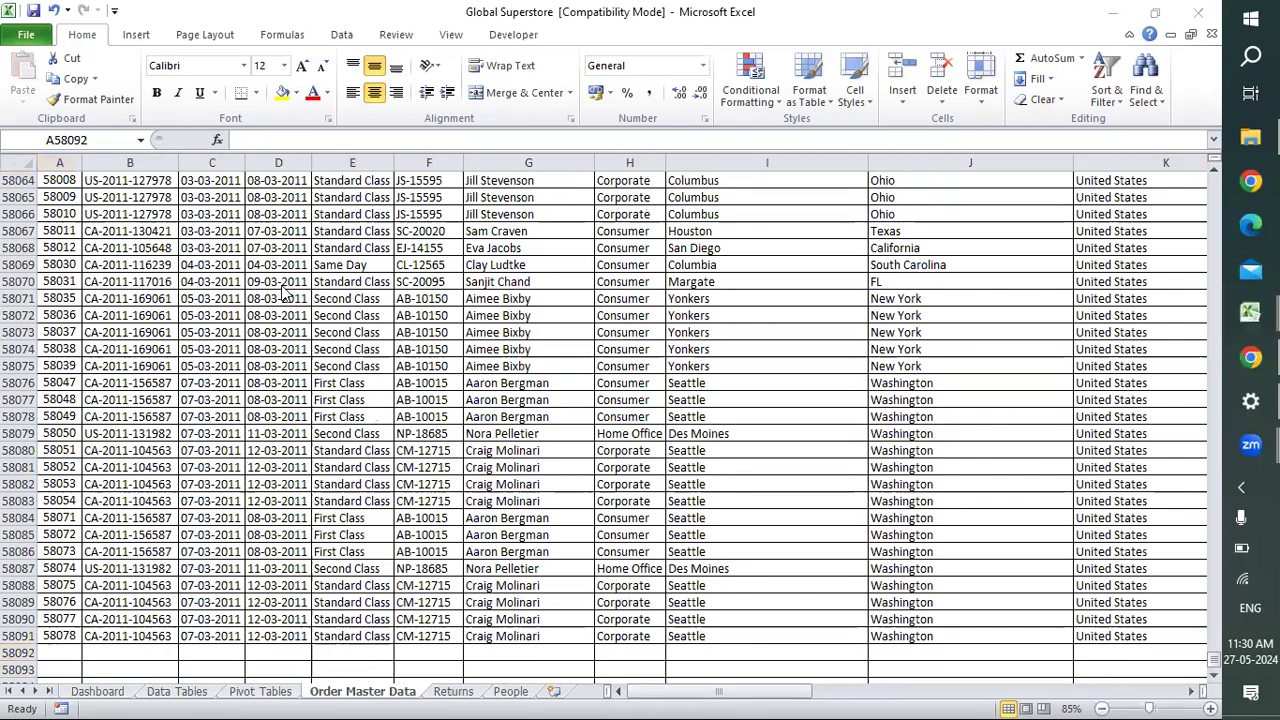
pyautogui.hotkey('alt', 'Tab')
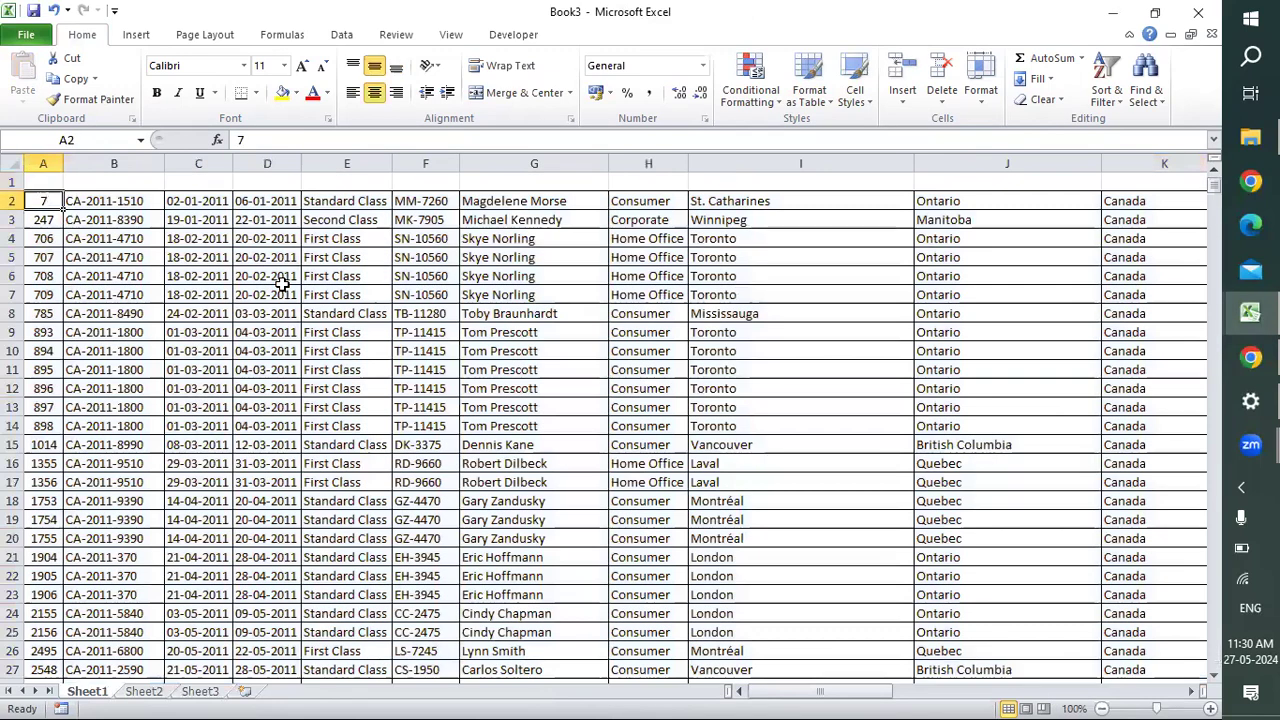
pyautogui.hotkey('ctrl', 'shift', 'Right')
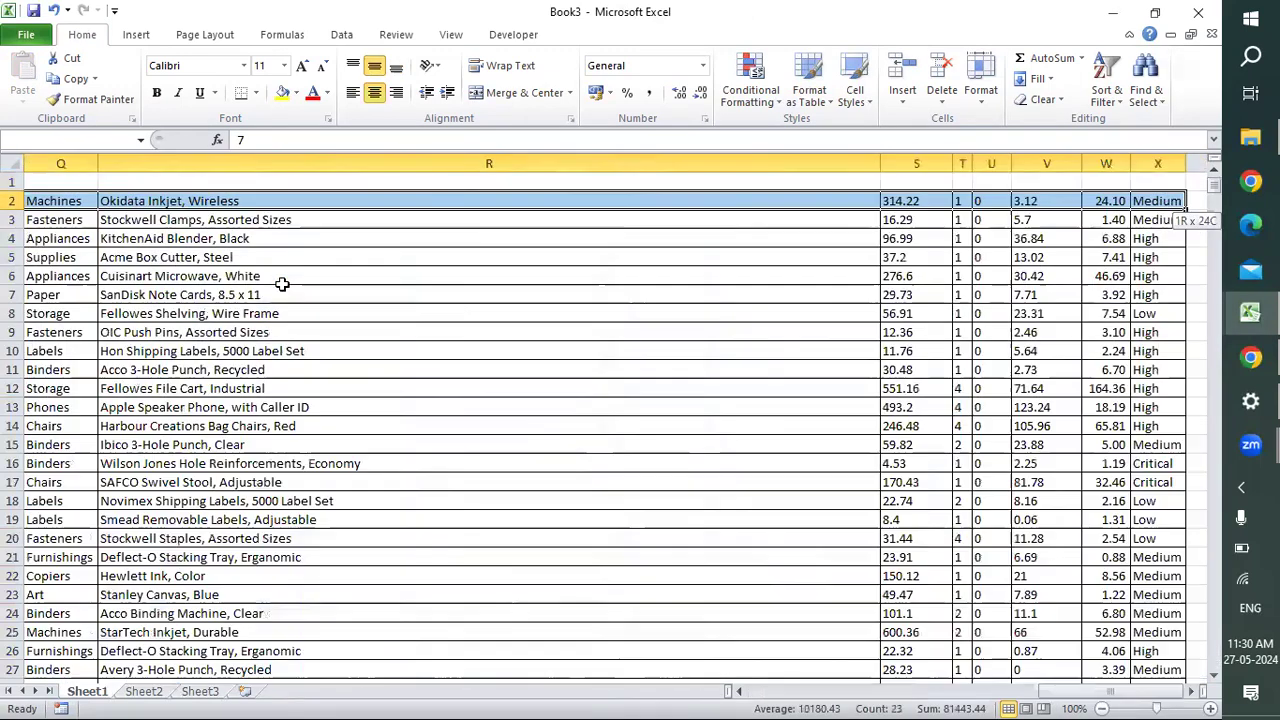
pyautogui.hotkey('ctrl', 'shift', 'Down')
pyautogui.hotkey('ctrl', 'c')
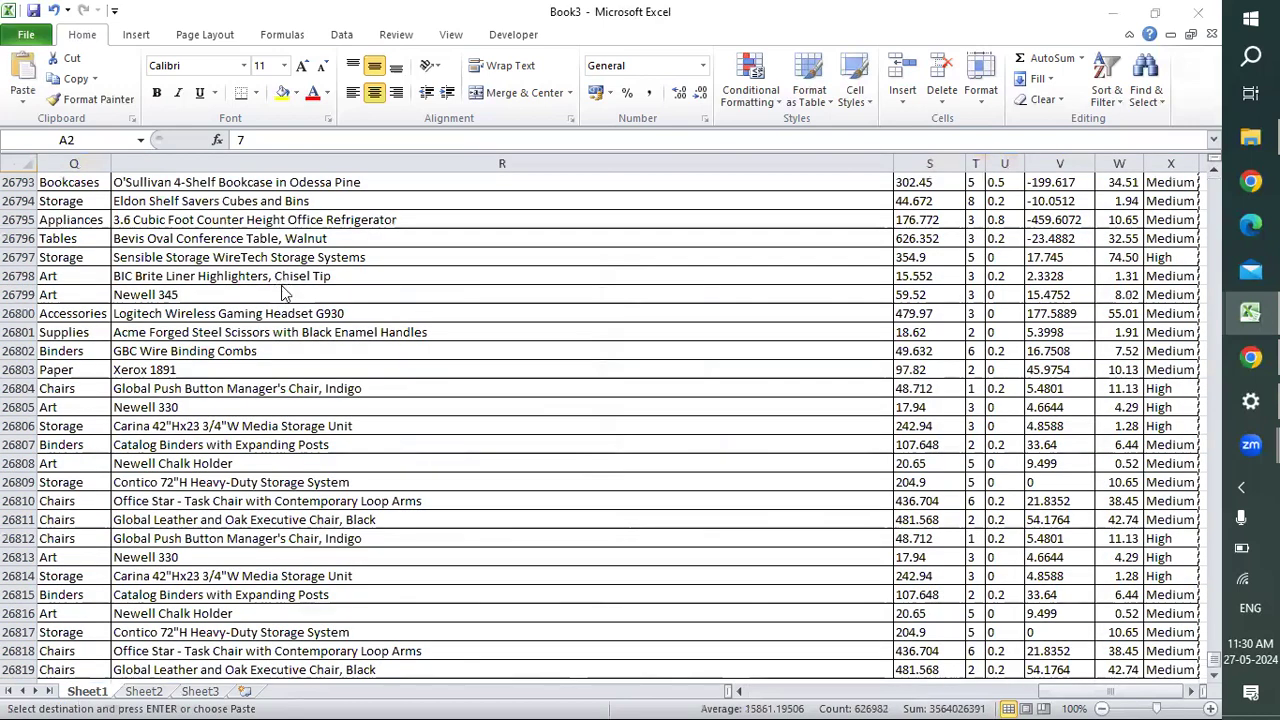
# Retry pasting the recopied block at A58092 in the Order Master Data sheet.
pyautogui.hotkey('alt', 'Tab')
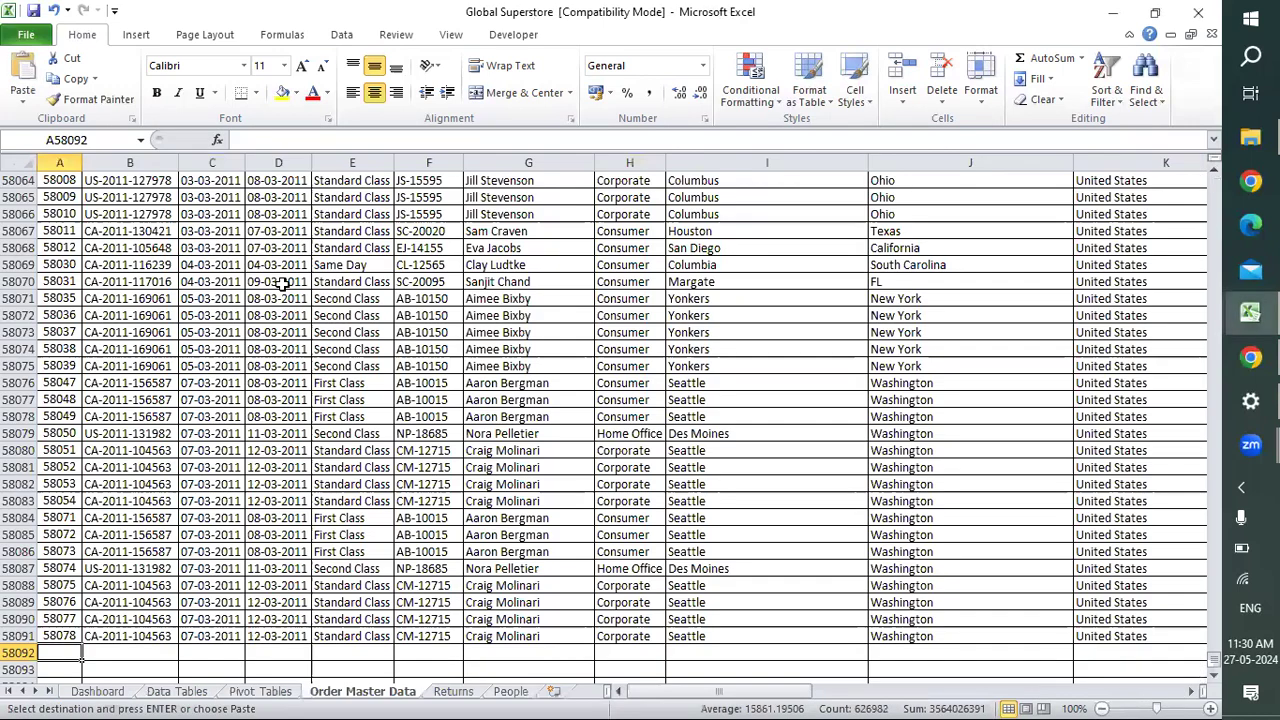
pyautogui.keyDown('ctrl'); pyautogui.scroll(-1, 282, 284); pyautogui.keyUp('ctrl')
pyautogui.hotkey('ctrl', 'v')
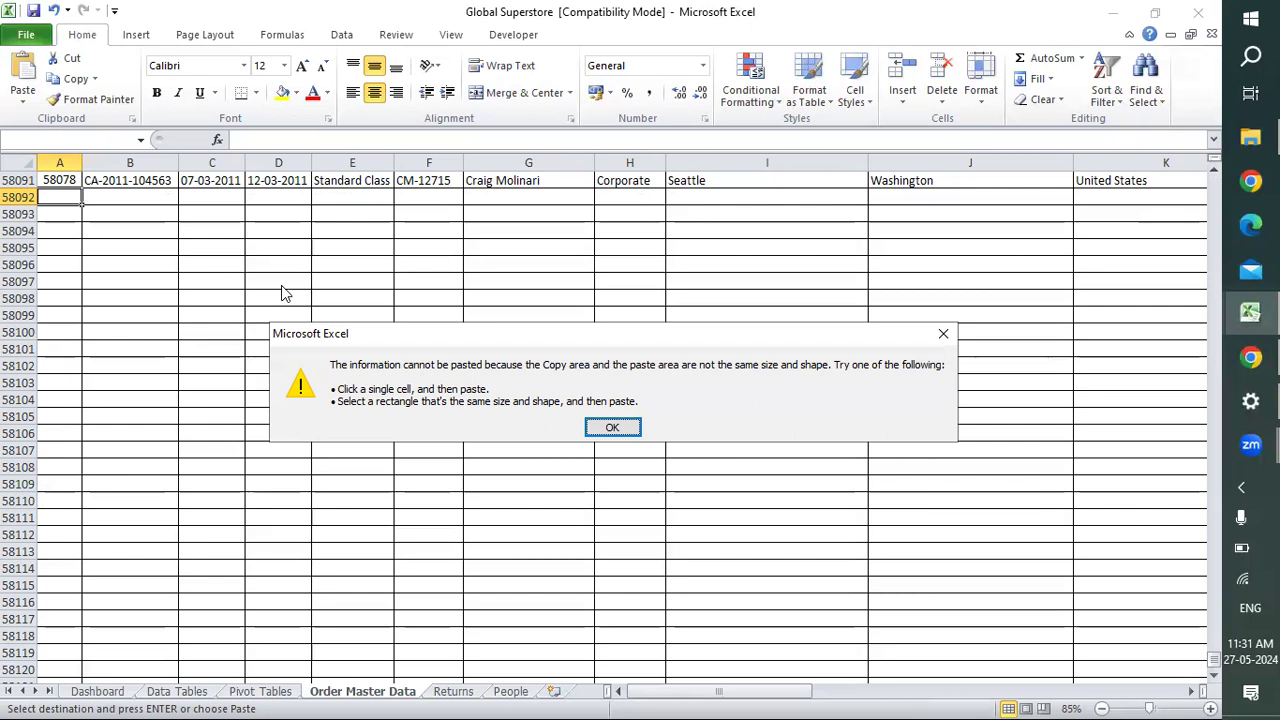
pyautogui.click(612, 428)
pyautogui.click(469, 278)
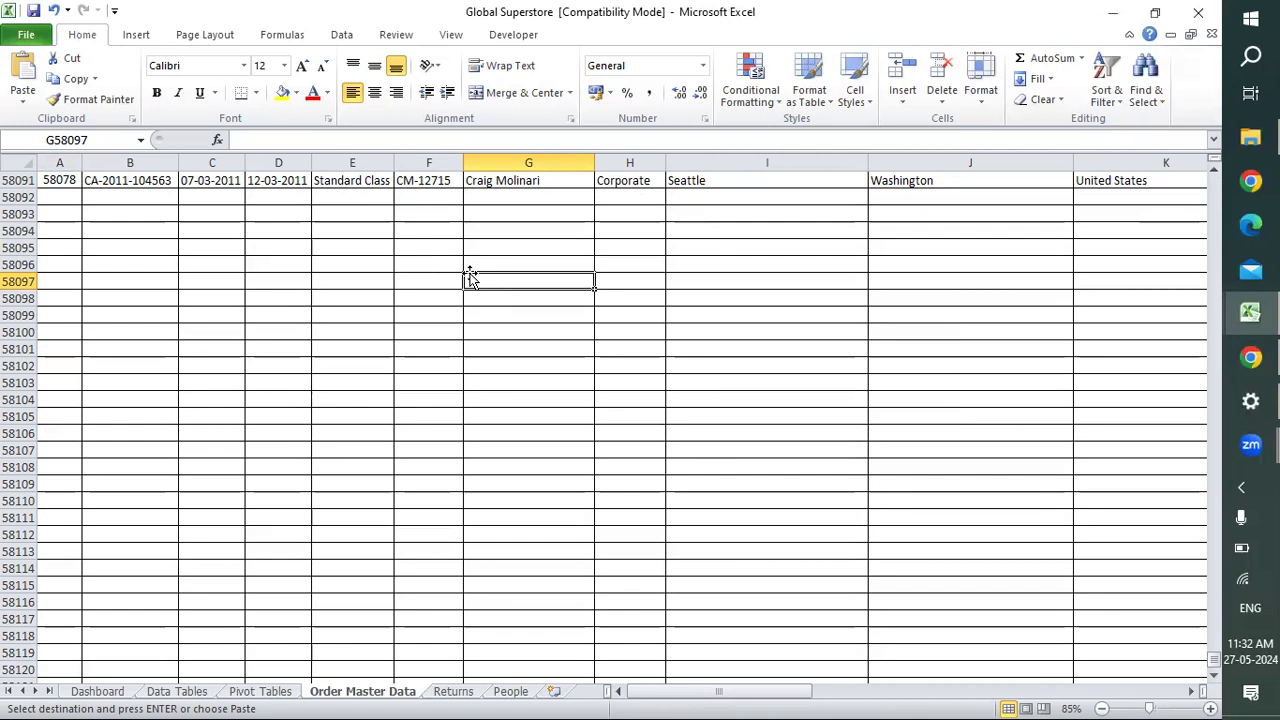
pyautogui.click(86, 208)
pyautogui.click(64, 196)
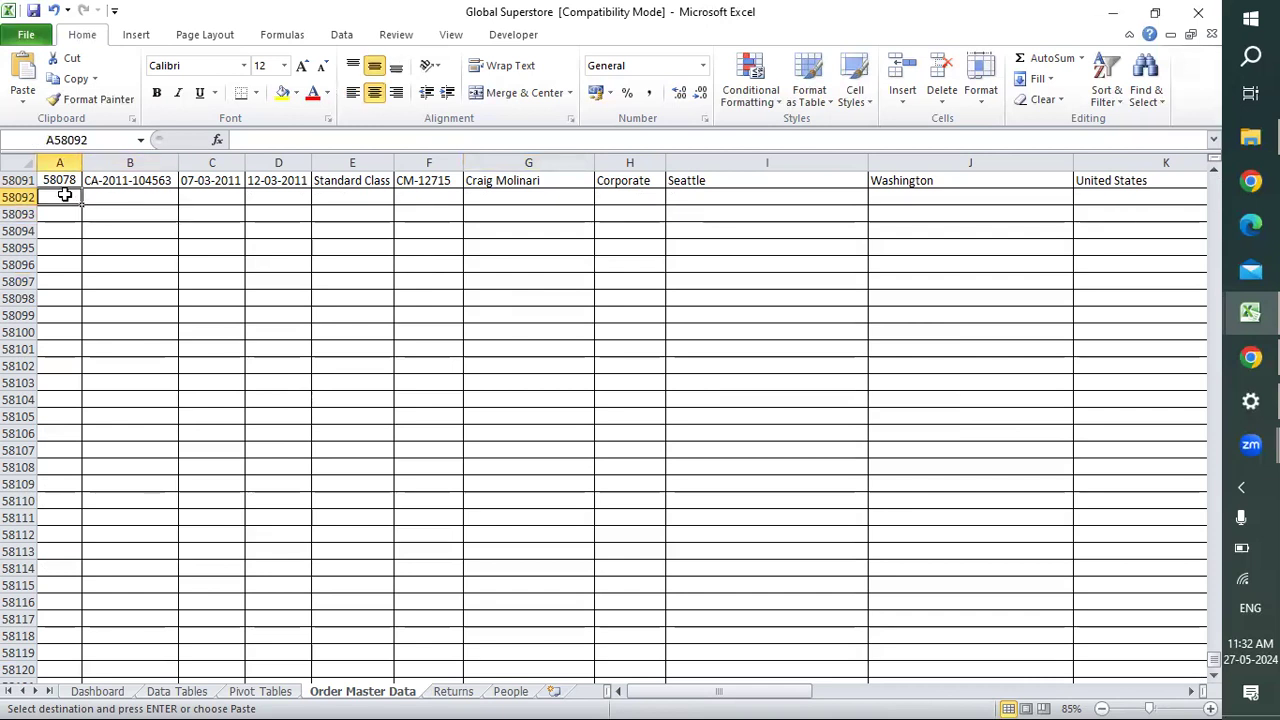
pyautogui.press('Up')
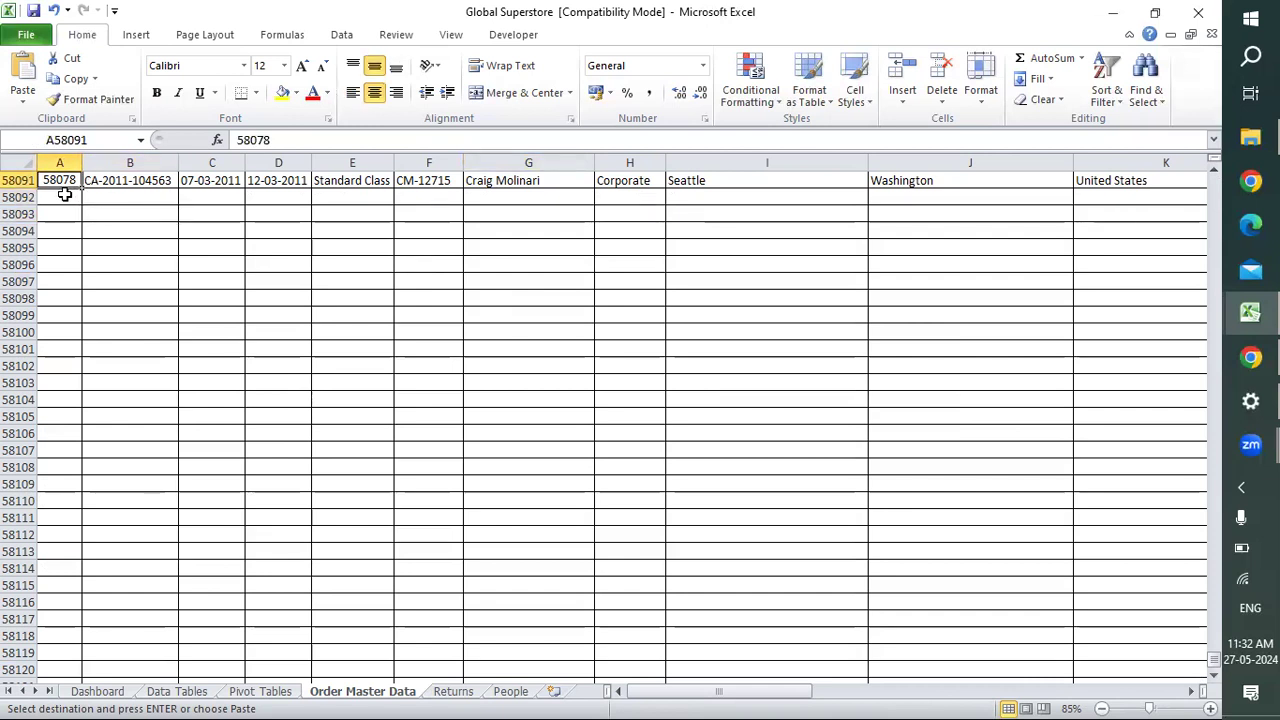
# Cancel the full copy in Book3 and copy only the first 20 records, range A2:K21.
pyautogui.hotkey('ctrl', 'Tab')
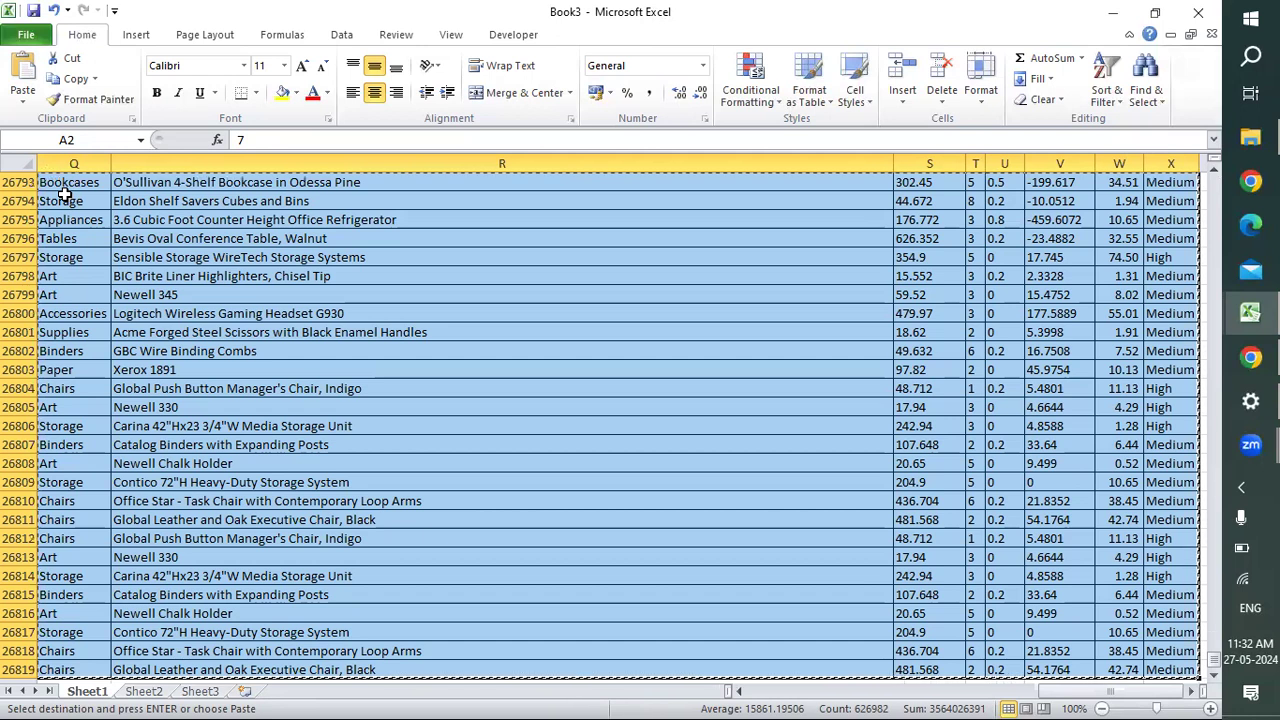
pyautogui.press('Escape')
pyautogui.hotkey('ctrl', 'BackSpace')
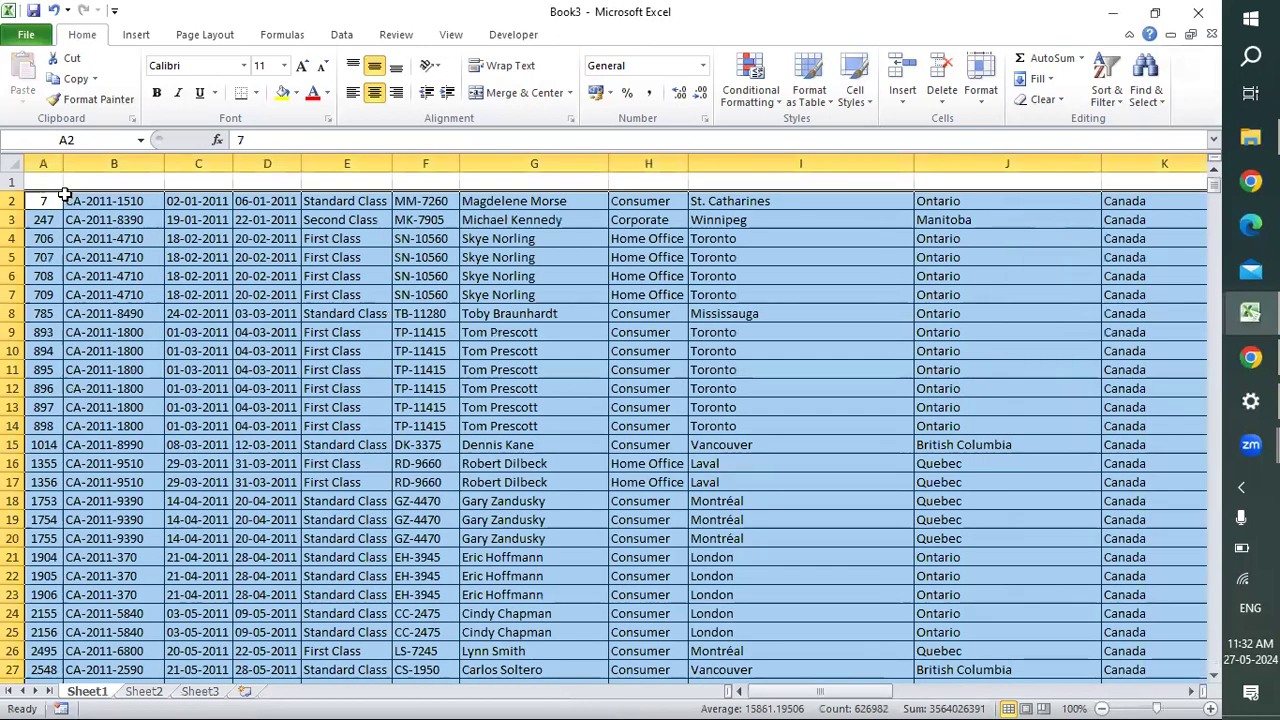
pyautogui.click(60, 199)
pyautogui.hotkey('ctrl', 'shift', 'Down')
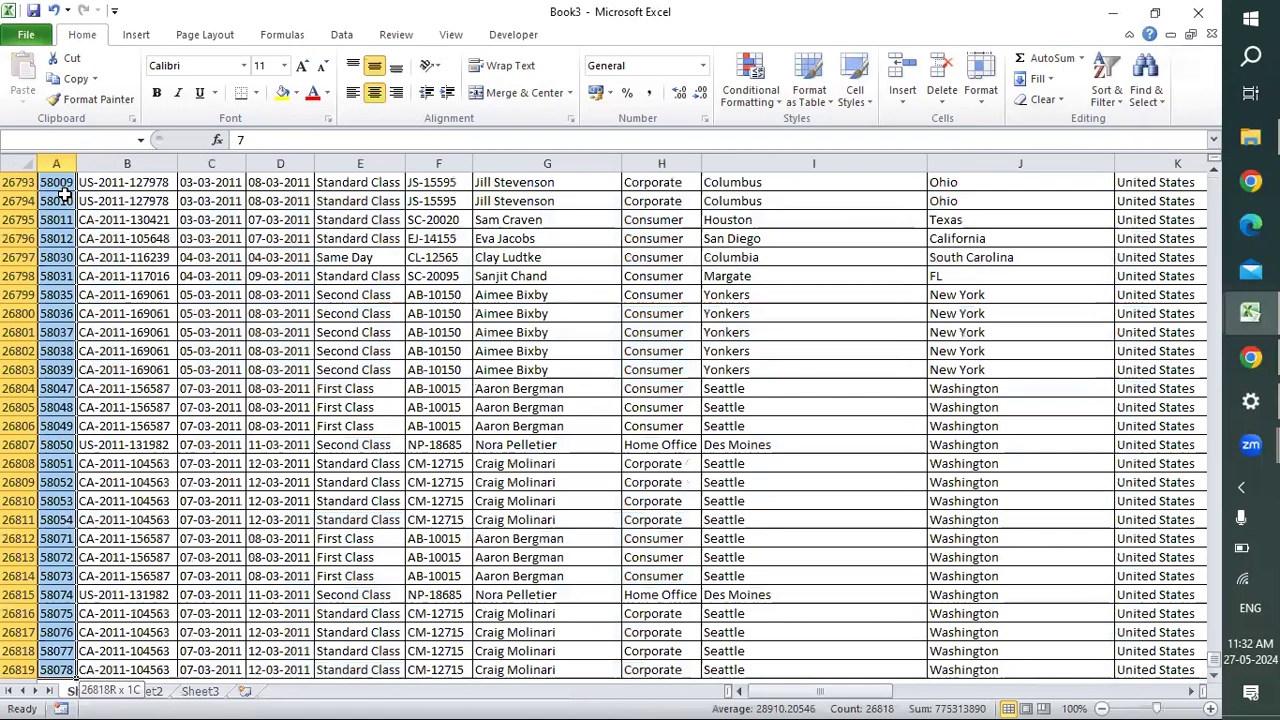
pyautogui.press('Home')
pyautogui.hotkey('shift', 'Down')
pyautogui.hotkey('shift', 'Down')
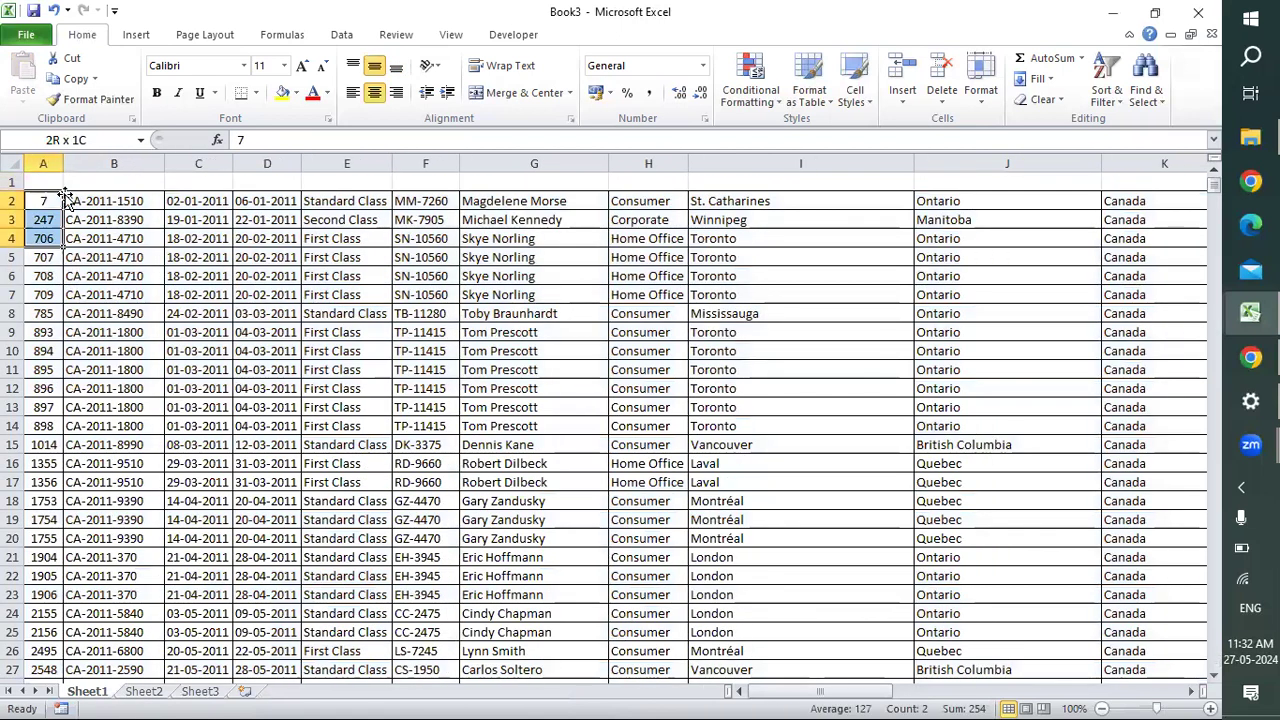
pyautogui.hotkey('shift', 'Down')
pyautogui.hotkey('shift', 'Down')
pyautogui.hotkey('shift', 'Down')
pyautogui.hotkey('shift', 'Down')
pyautogui.hotkey('shift', 'Down')
pyautogui.hotkey('shift', 'Down')
pyautogui.hotkey('shift', 'Down')
pyautogui.hotkey('shift', 'Down')
pyautogui.hotkey('shift', 'Down')
pyautogui.hotkey('shift', 'Down')
pyautogui.hotkey('shift', 'Down')
pyautogui.hotkey('shift', 'Down')
pyautogui.hotkey('shift', 'Down')
pyautogui.hotkey('shift', 'Down')
pyautogui.hotkey('shift', 'Down')
pyautogui.hotkey('shift', 'Down')
pyautogui.hotkey('shift', 'Down')
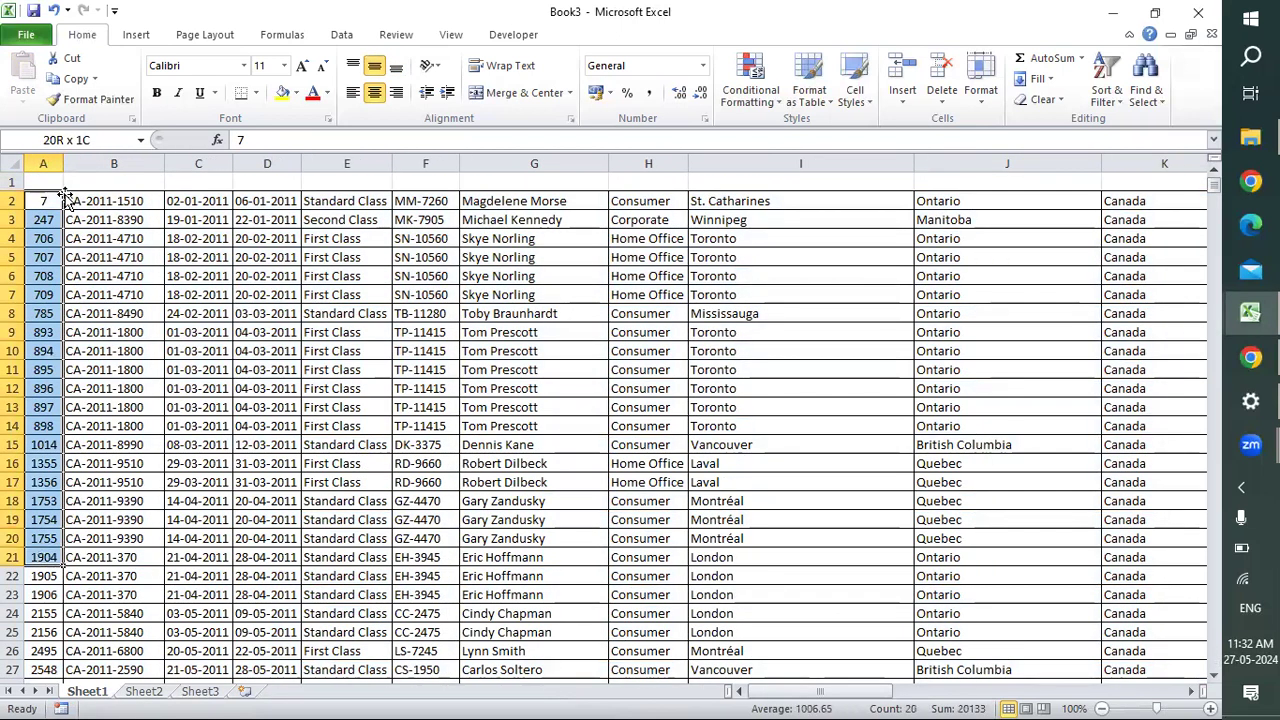
pyautogui.hotkey('ctrl', 'shift', 'Right')
pyautogui.hotkey('ctrl', 'c')
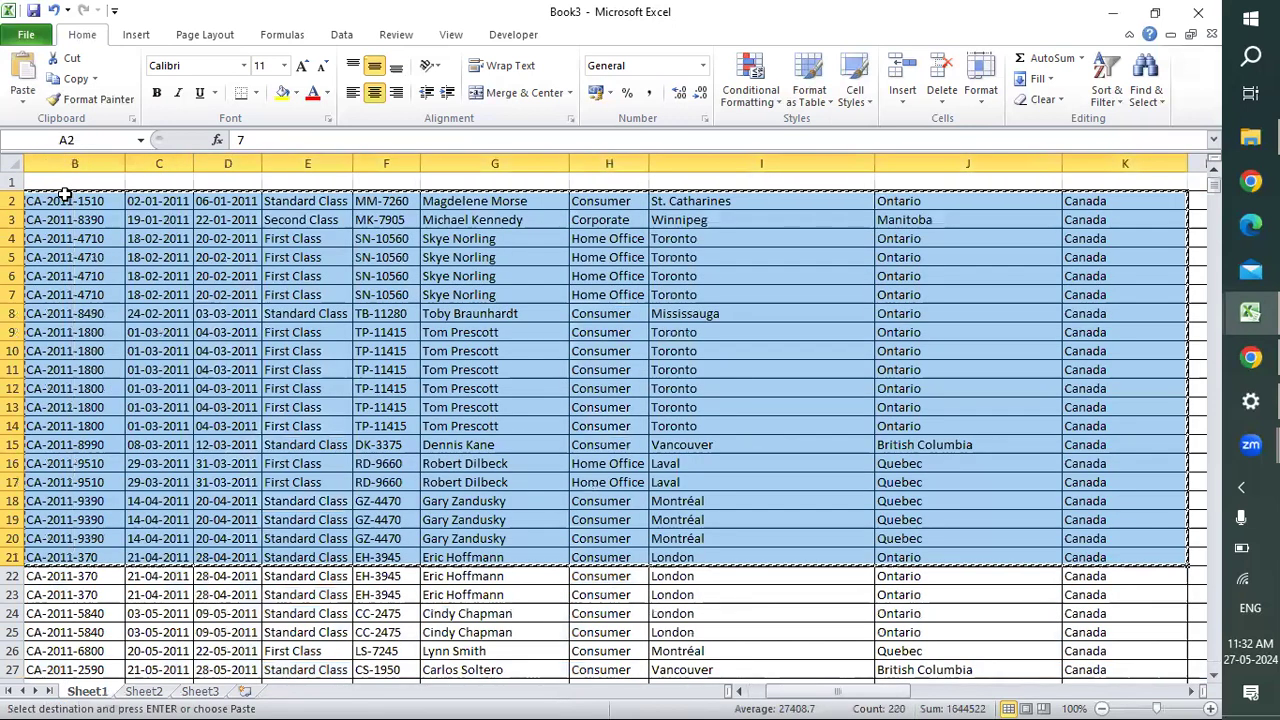
# Return to Global Superstore and paste the 20 copied Canada records at A58092 in the Order Master Data sheet.
pyautogui.hotkey('ctrl', 'Tab')
pyautogui.hotkey('ctrl', 'Tab')
pyautogui.hotkey('ctrl', 'Tab')
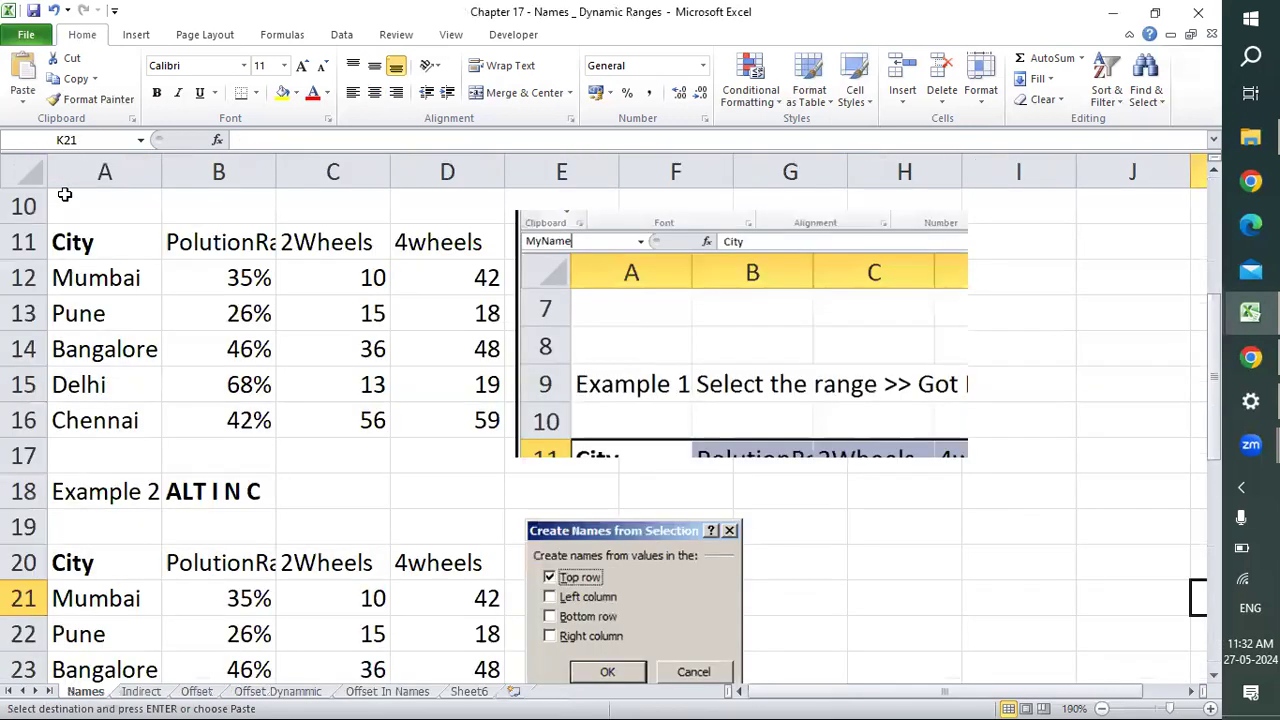
pyautogui.hotkey('ctrl', 'Tab')
pyautogui.hotkey('ctrl', 'Tab')
pyautogui.hotkey('ctrl', 'Tab')
pyautogui.hotkey('ctrl', 'Tab')
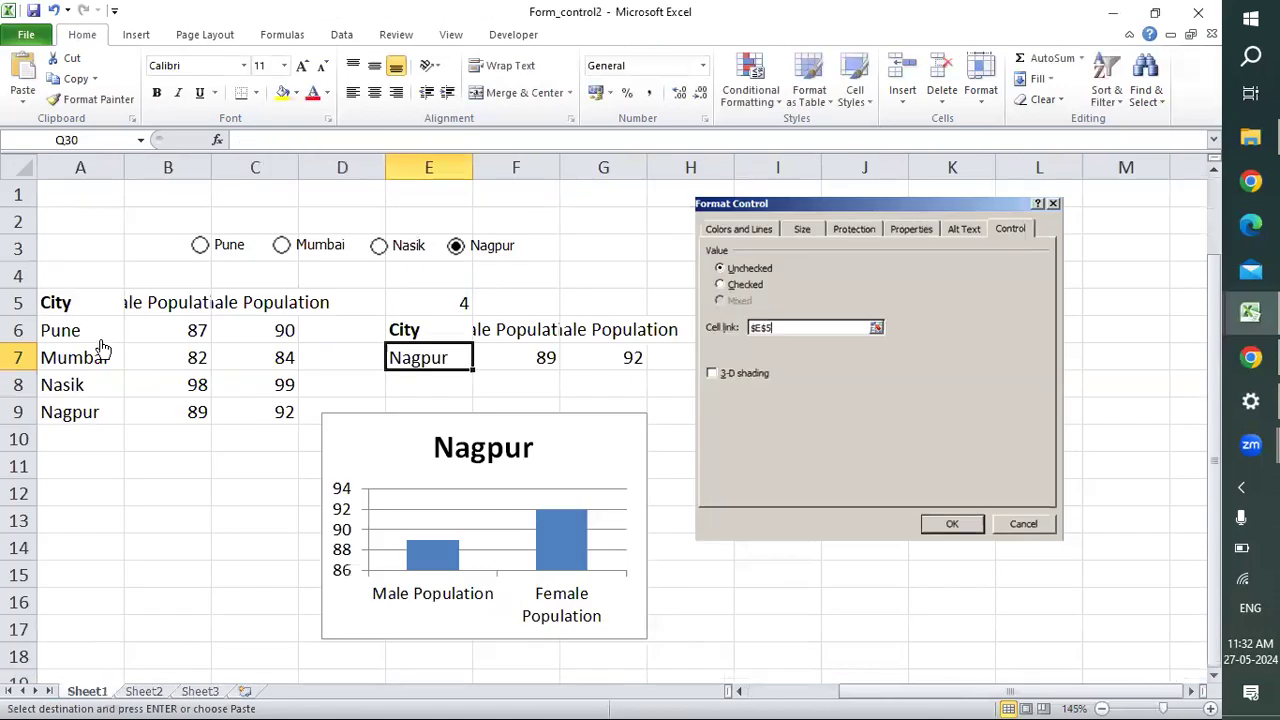
pyautogui.hotkey('ctrl', 'Tab')
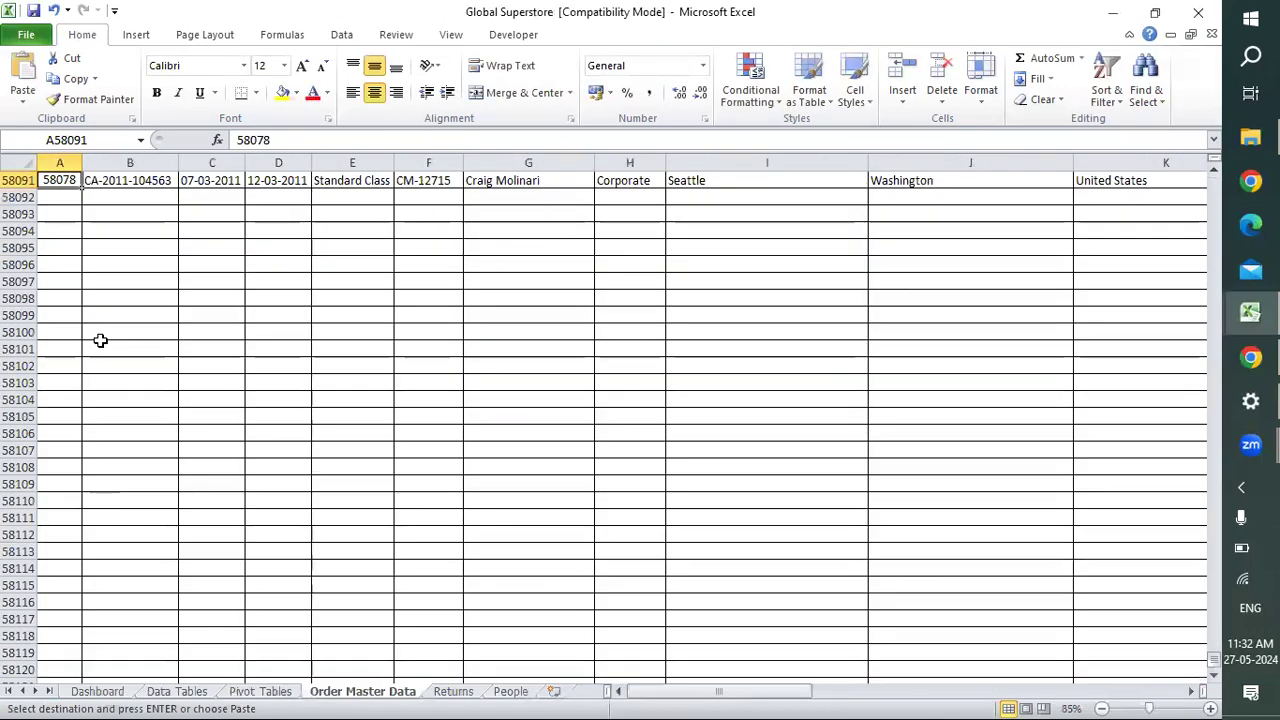
pyautogui.click(74, 198)
pyautogui.hotkey('ctrl', 'v')
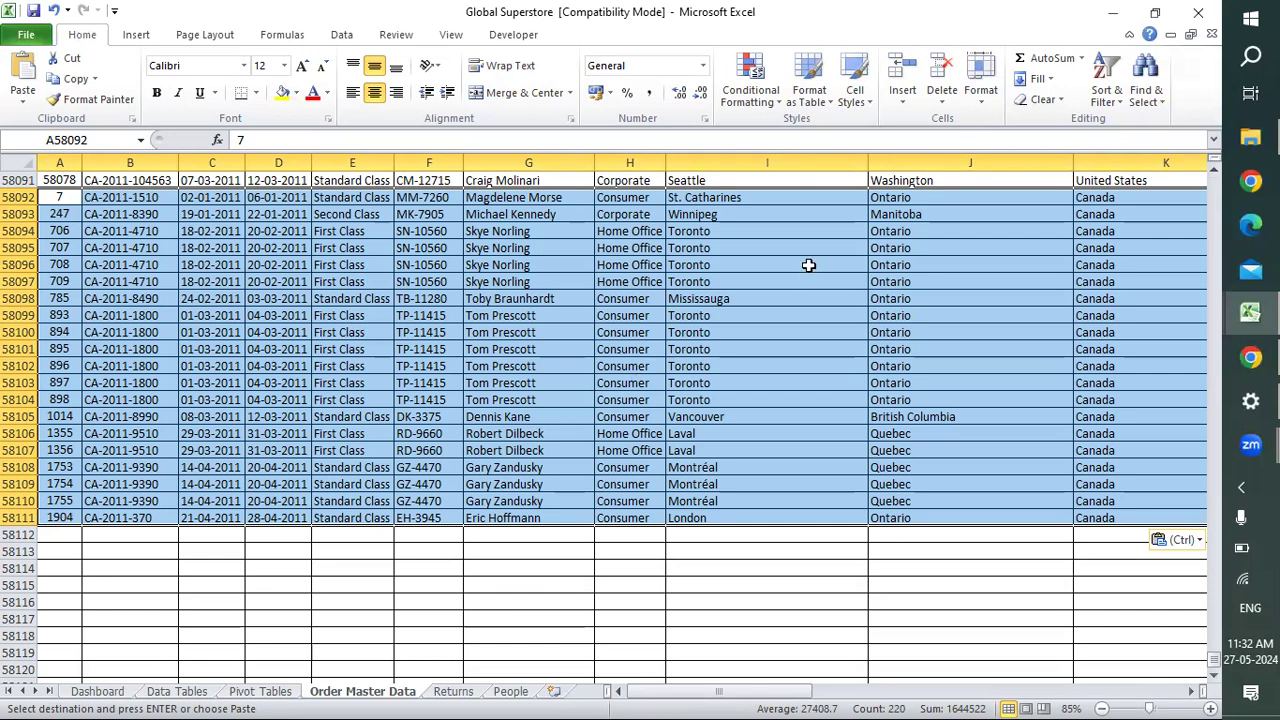
# Check the Country values in column K for the pasted Canada rows 58092 to 58111 and the rows above them.
pyautogui.moveTo(1122, 203); pyautogui.dragTo(1112, 519)
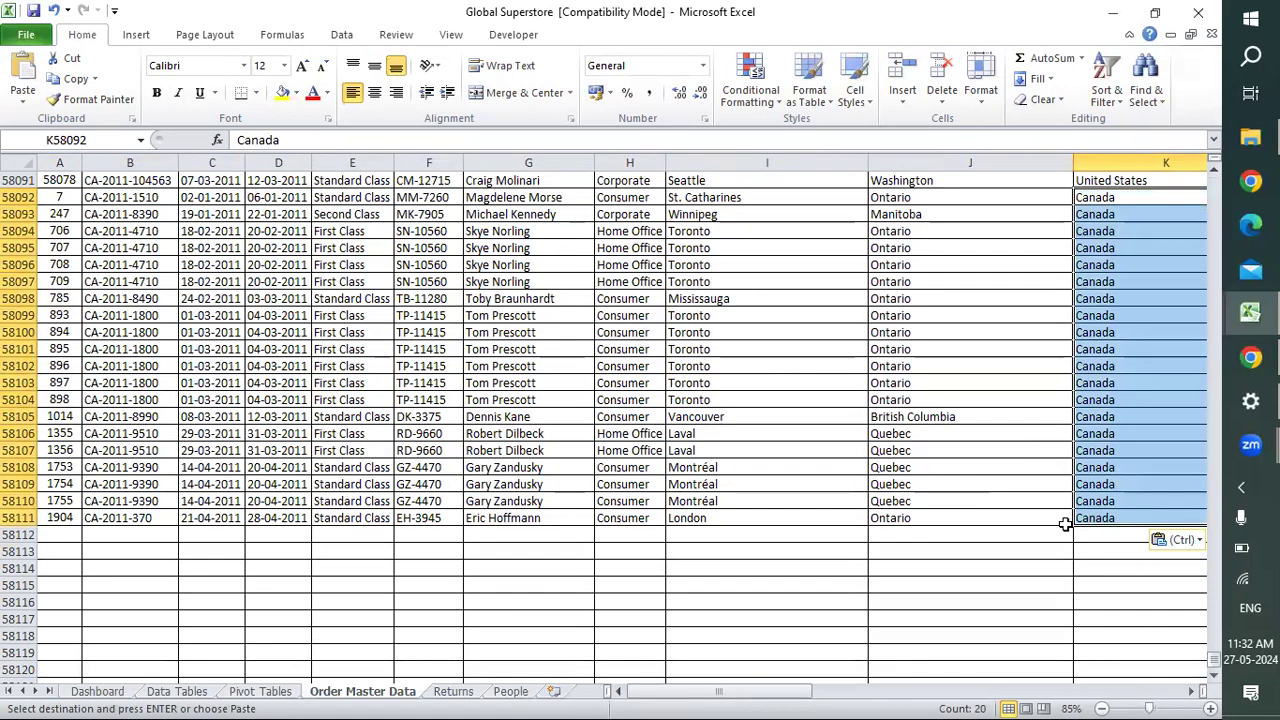
pyautogui.scroll(17, 1065, 524)
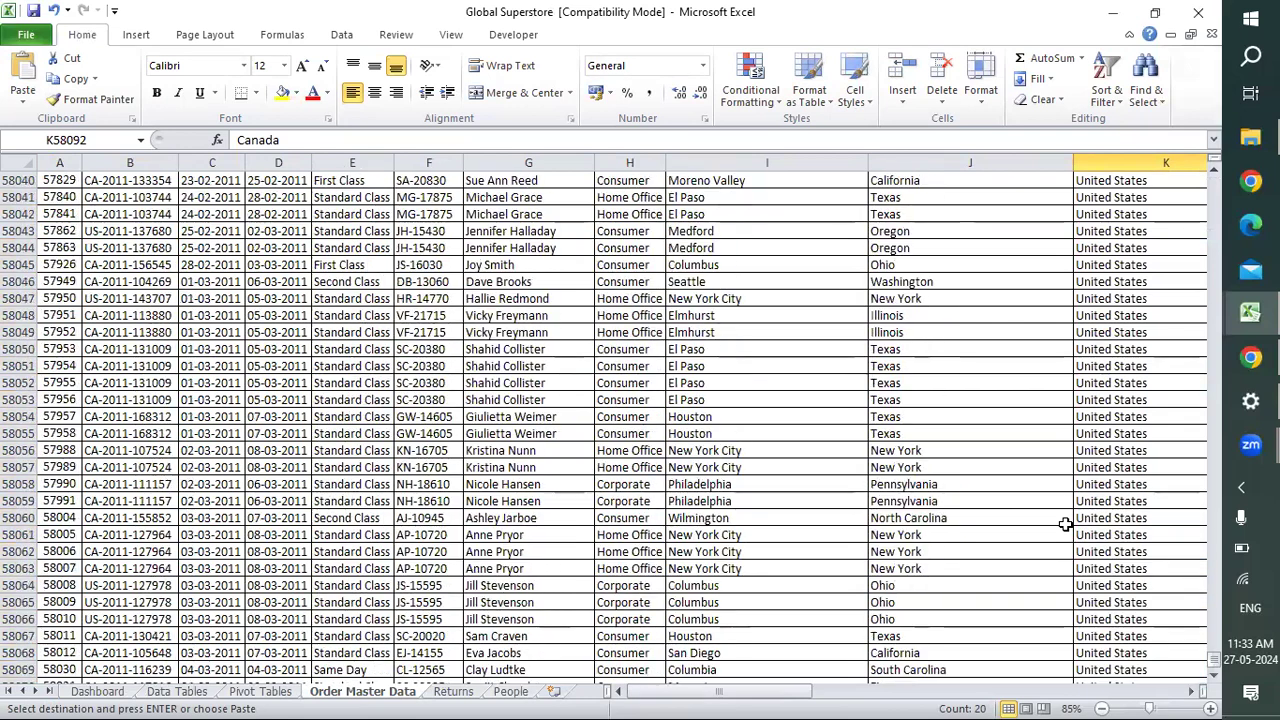
pyautogui.scroll(1, 1065, 524)
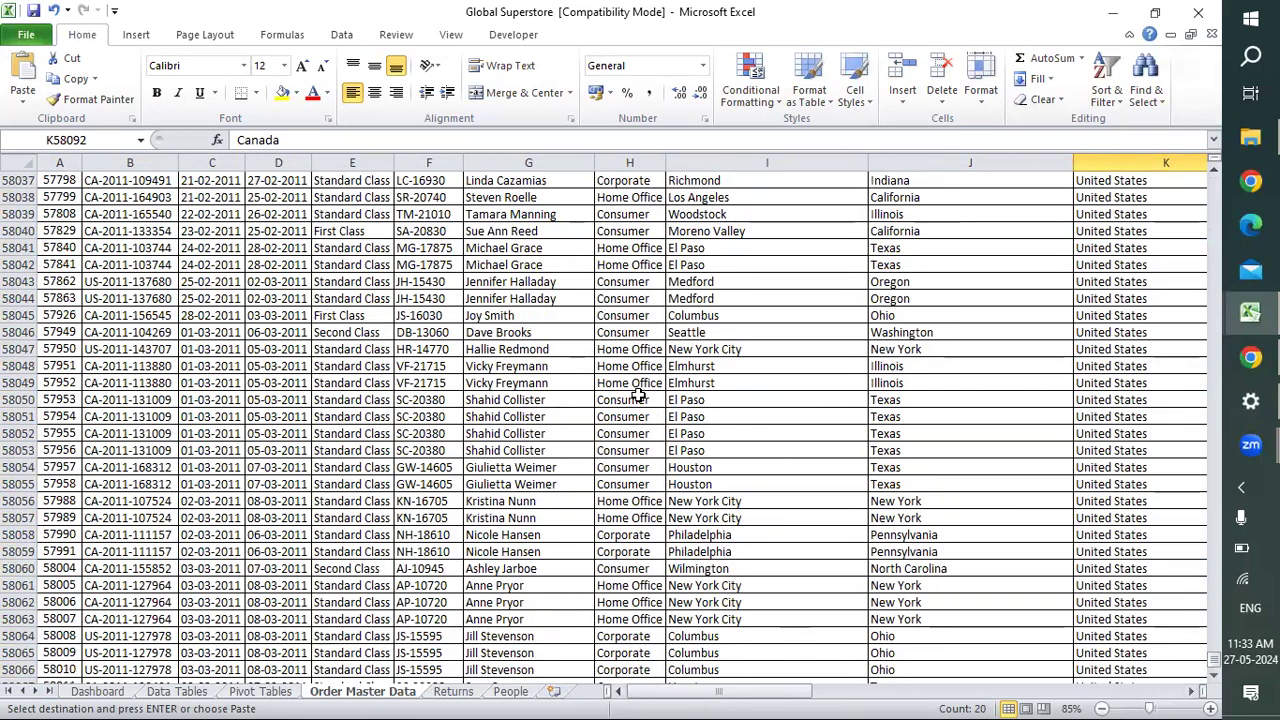
pyautogui.click(1060, 300)
pyautogui.click(1146, 295)
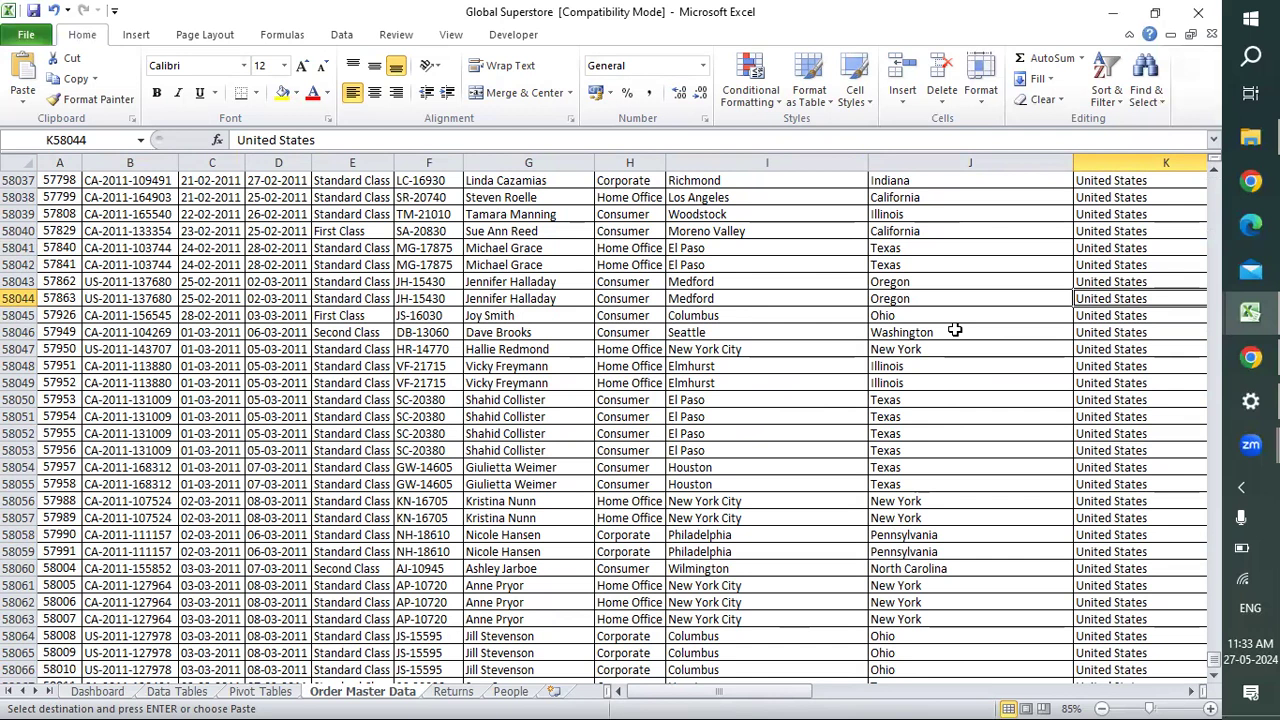
pyautogui.hotkey('ctrl', 'Down')
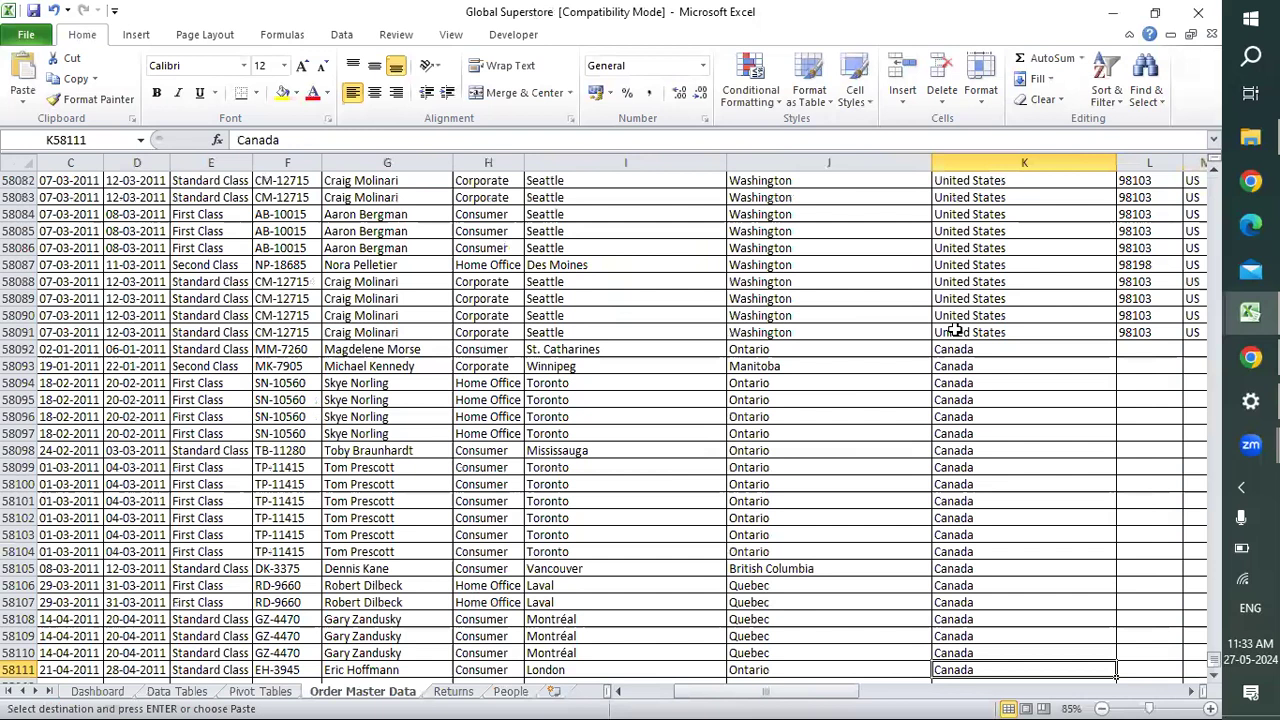
pyautogui.hotkey('ctrl', 'v')
pyautogui.click(955, 330)
pyautogui.hotkey('ctrl', 'shift', 'Down')
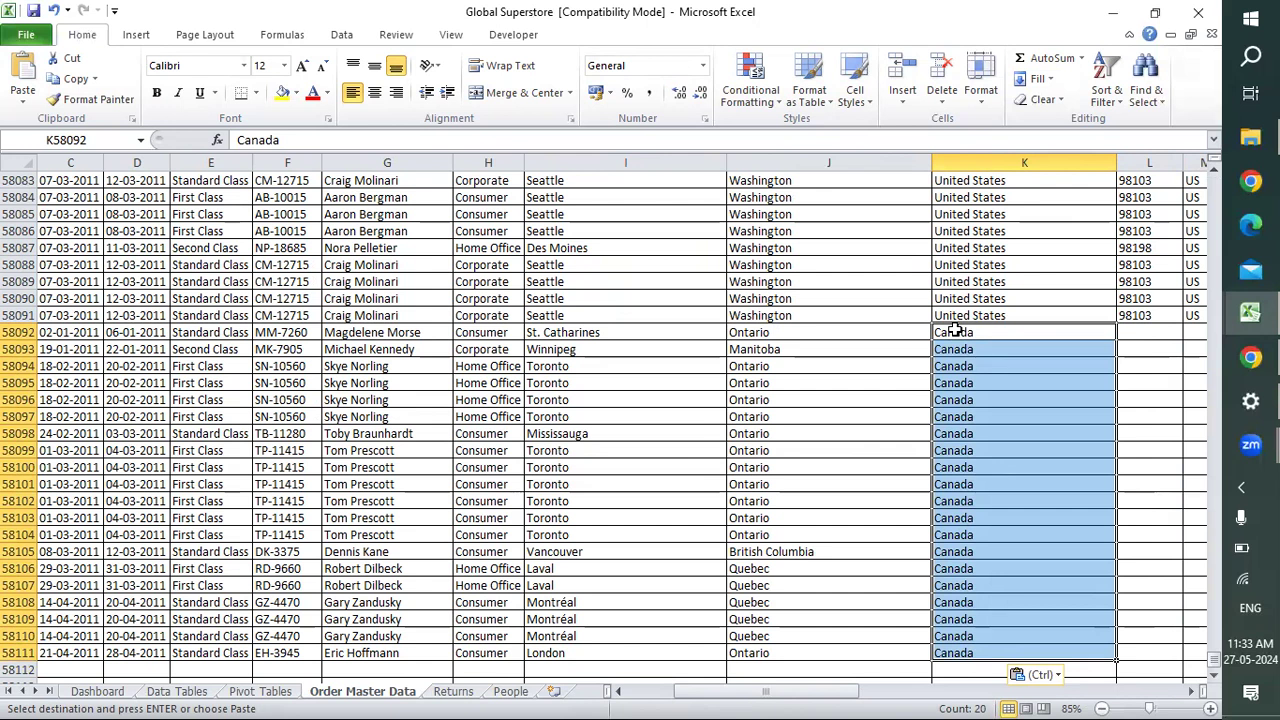
pyautogui.press('Up')
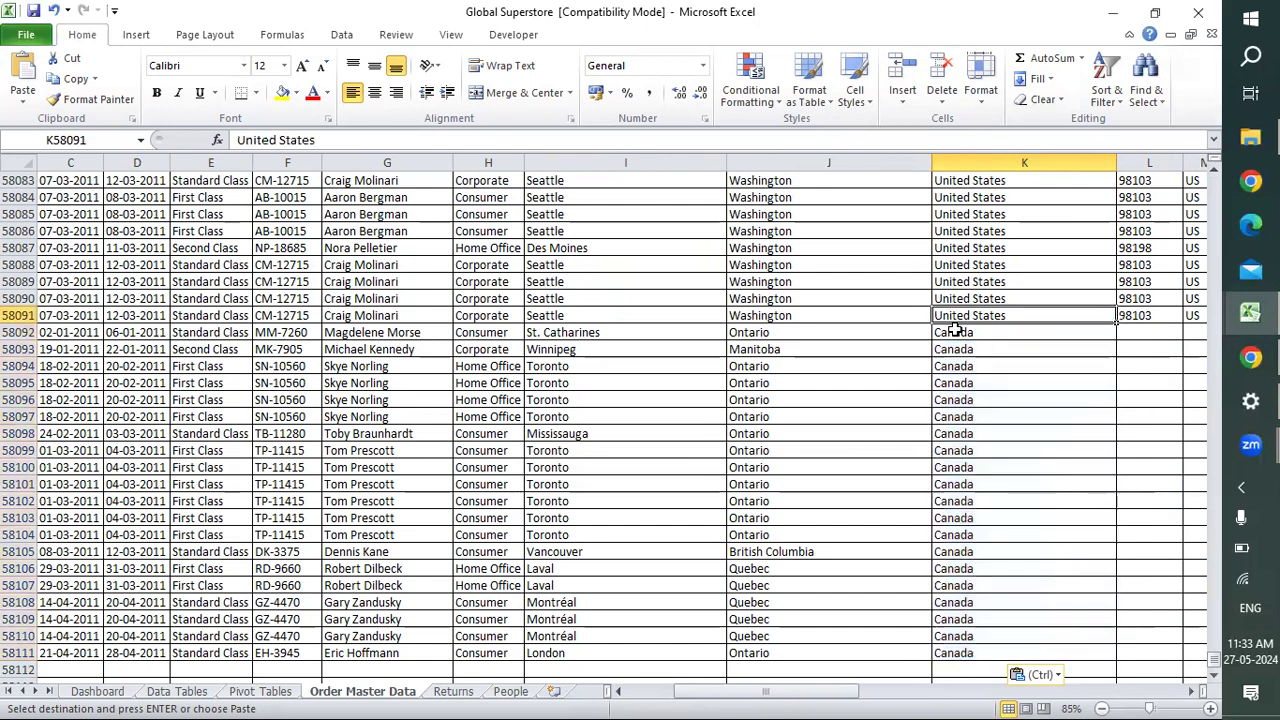
# Select the first 23 Africa records, rows 2 to 24 of Order Master Data, and copy the entire rows.
pyautogui.hotkey('ctrl', 'Up')
pyautogui.press('Down')
pyautogui.press('Right')
pyautogui.press('Right')
pyautogui.hotkey('shift', 'Down')
pyautogui.hotkey('shift', 'Down')
pyautogui.hotkey('shift', 'Down')
pyautogui.hotkey('shift', 'Down')
pyautogui.hotkey('shift', 'Down')
pyautogui.hotkey('shift', 'Down')
pyautogui.hotkey('shift', 'Down')
pyautogui.hotkey('shift', 'Down')
pyautogui.hotkey('shift', 'Down')
pyautogui.hotkey('shift', 'Down')
pyautogui.hotkey('shift', 'Down')
pyautogui.hotkey('shift', 'Down')
pyautogui.hotkey('shift', 'Down')
pyautogui.hotkey('shift', 'Down')
pyautogui.hotkey('shift', 'Down')
pyautogui.hotkey('shift', 'Down')
pyautogui.hotkey('shift', 'Down')
pyautogui.hotkey('shift', 'Down')
pyautogui.hotkey('shift', 'Down')
pyautogui.hotkey('shift', 'Down')
pyautogui.hotkey('shift', 'Down')
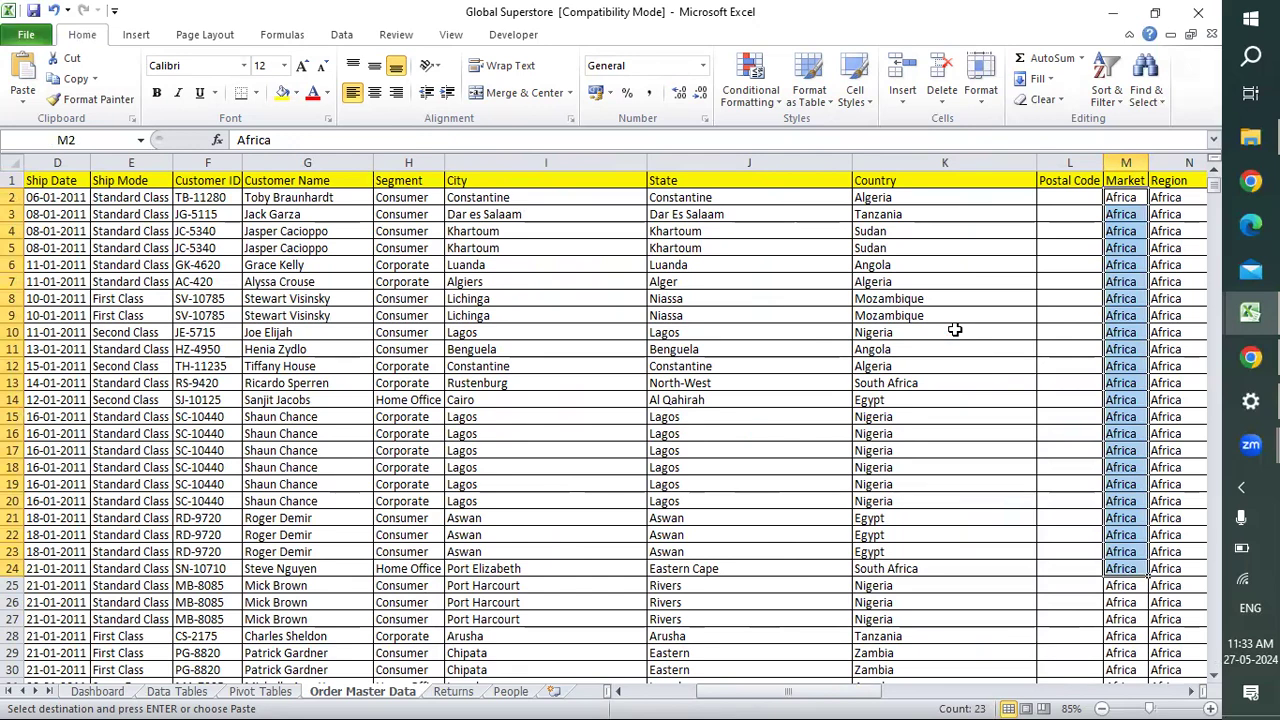
pyautogui.hotkey('shift', 'space')
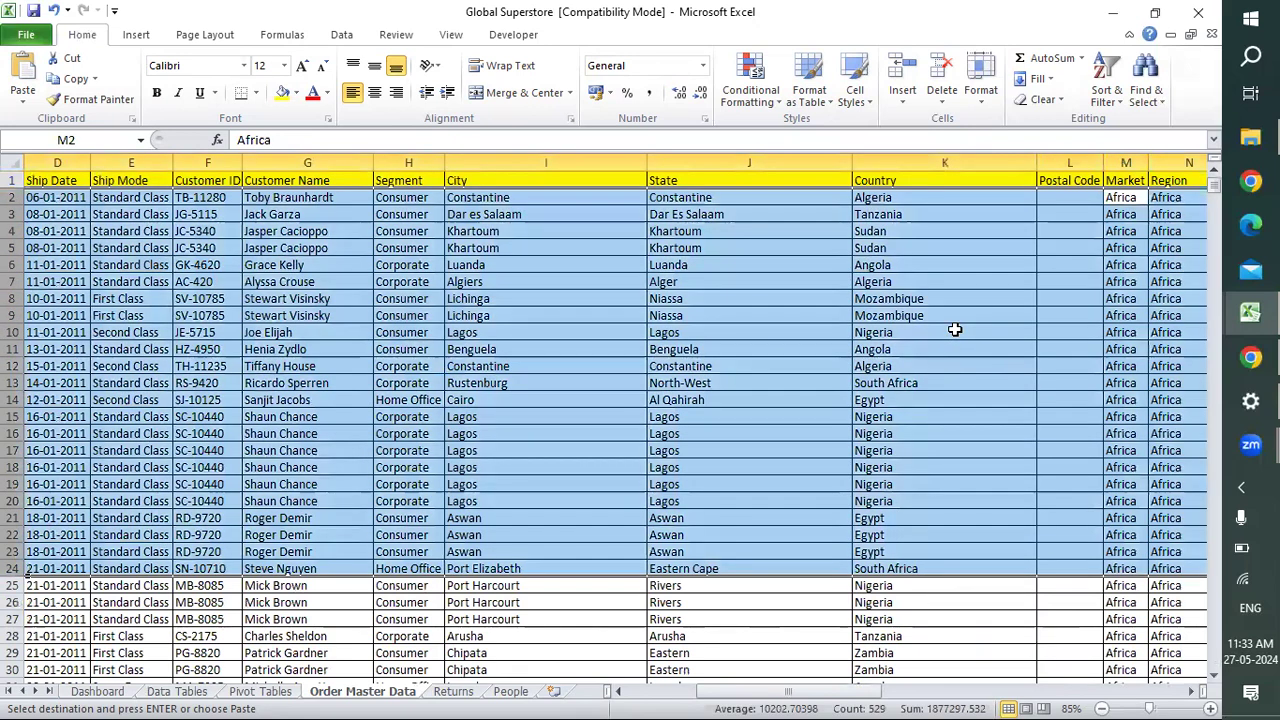
pyautogui.hotkey('ctrl', 'Left')
pyautogui.hotkey('ctrl', 'Left')
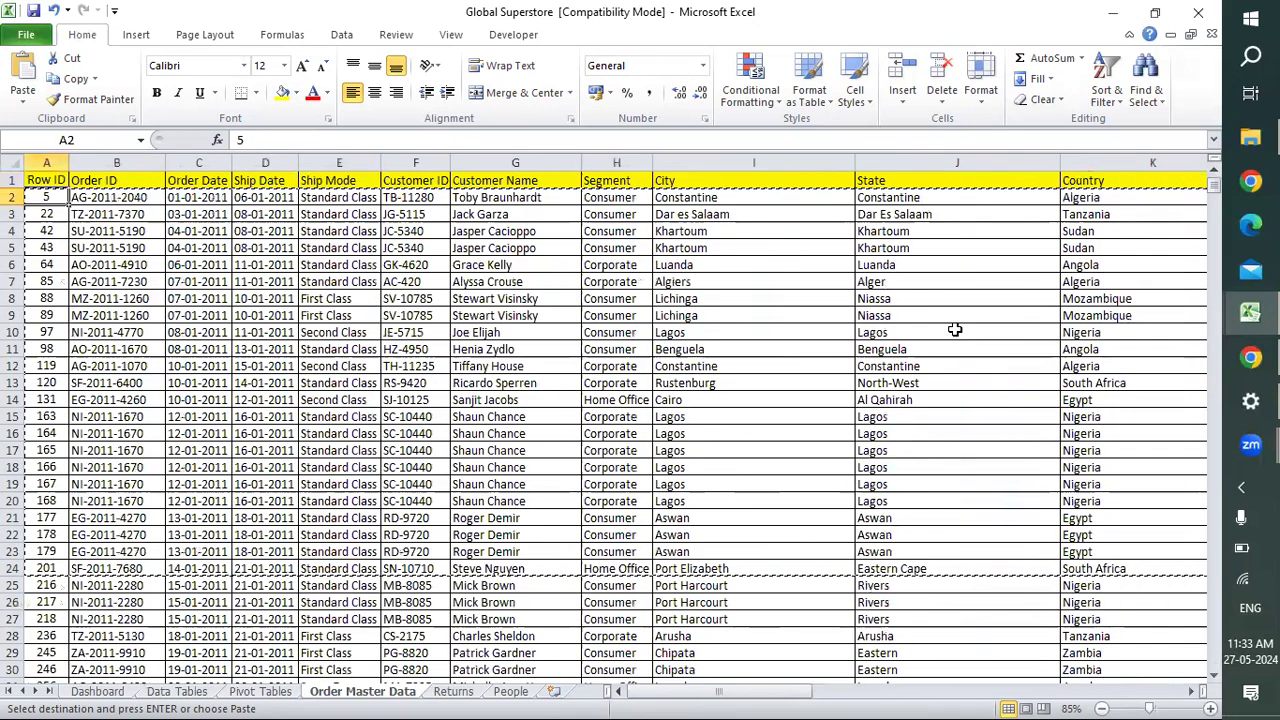
# Paste the copied Africa rows below the last Canada record, starting at A58112.
pyautogui.hotkey('ctrl', 'Down')
pyautogui.press('Down')
pyautogui.scroll(-4, 955, 329)
pyautogui.press('Return')
# Review the pasted rows 58112 to 58134 across their columns, including the Market values in column M.
pyautogui.hotkey('ctrl', 'shift', 'Down')
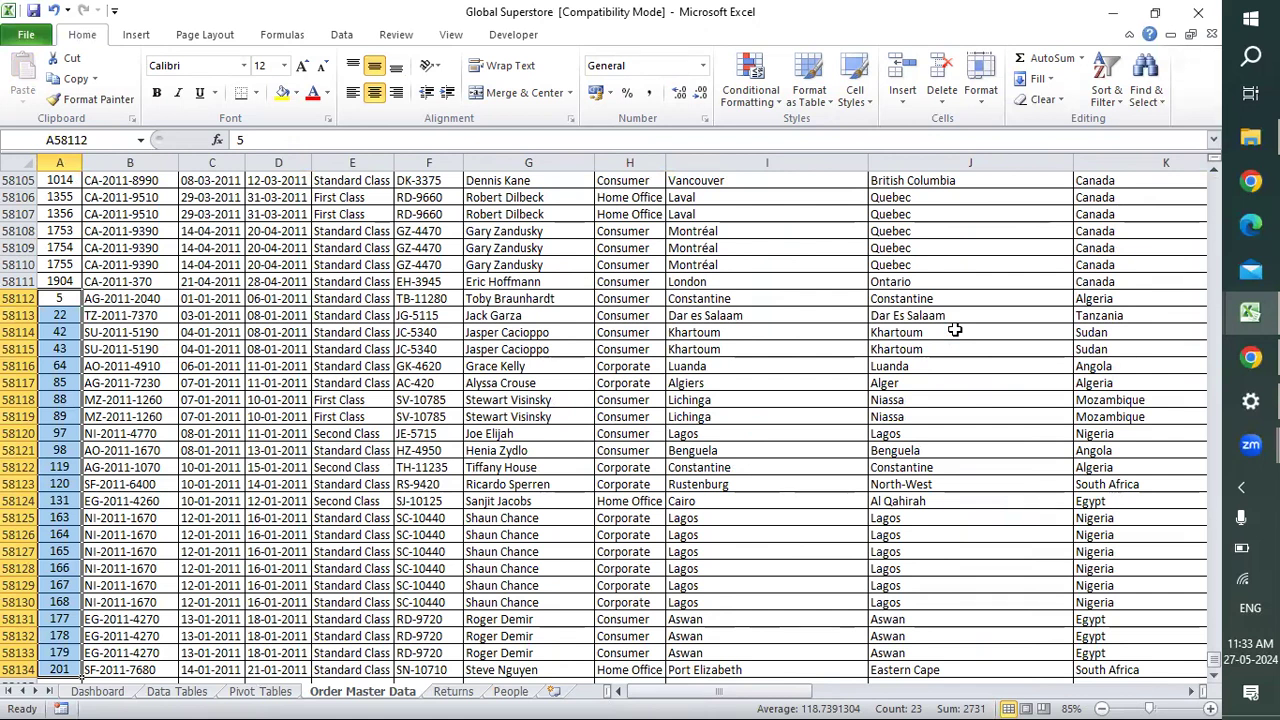
pyautogui.press('Right')
pyautogui.press('Right')
pyautogui.press('Right')
pyautogui.press('Right')
pyautogui.press('Right')
pyautogui.press('Right')
pyautogui.press('Right')
pyautogui.press('Right')
pyautogui.press('Right')
pyautogui.press('Right')
pyautogui.press('Right')
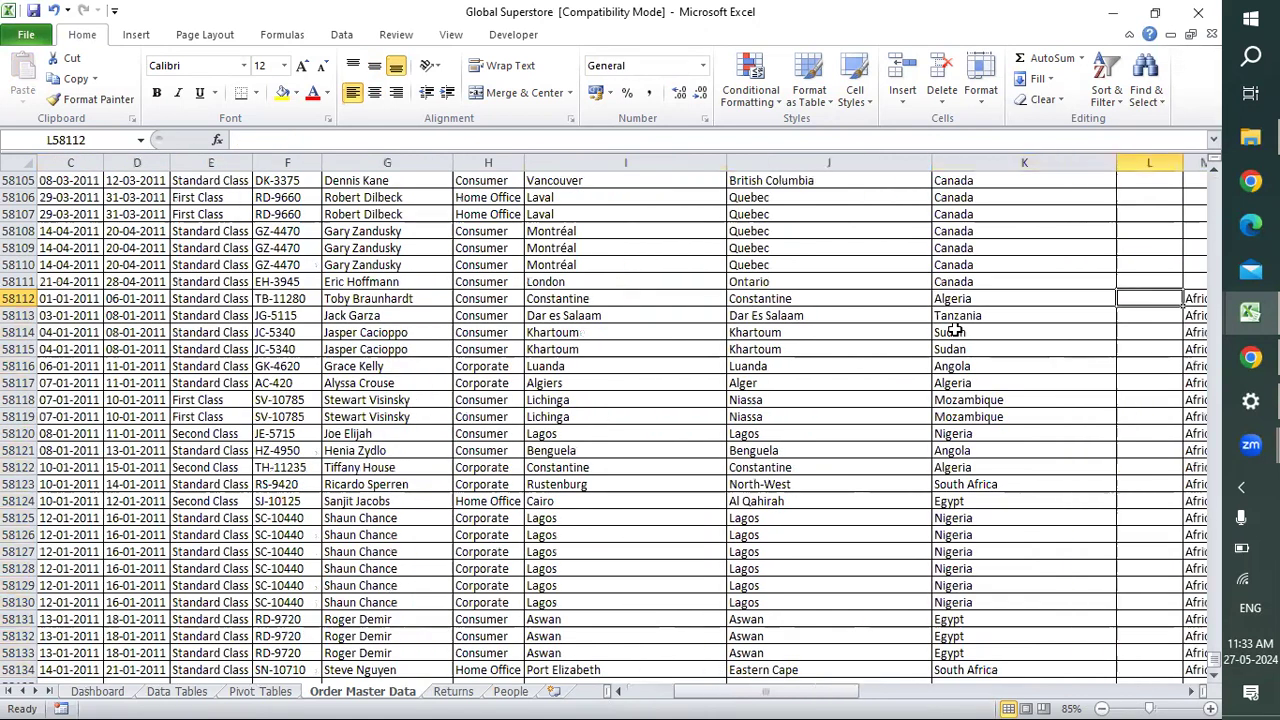
pyautogui.press('Right')
pyautogui.press('Right')
pyautogui.press('Left')
pyautogui.hotkey('ctrl', 'shift', 'Down')
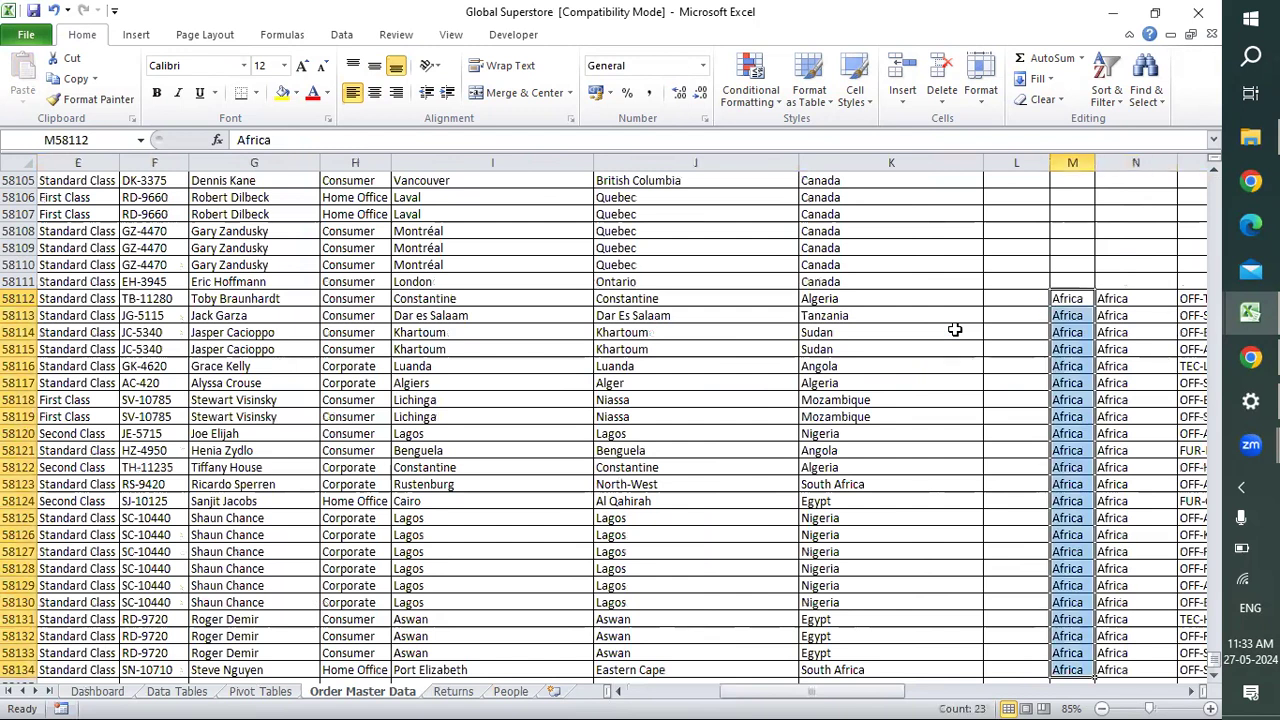
pyautogui.hotkey('ctrl', 'shift', 'Up')
pyautogui.press('Left')
pyautogui.press('Left')
pyautogui.press('Home')
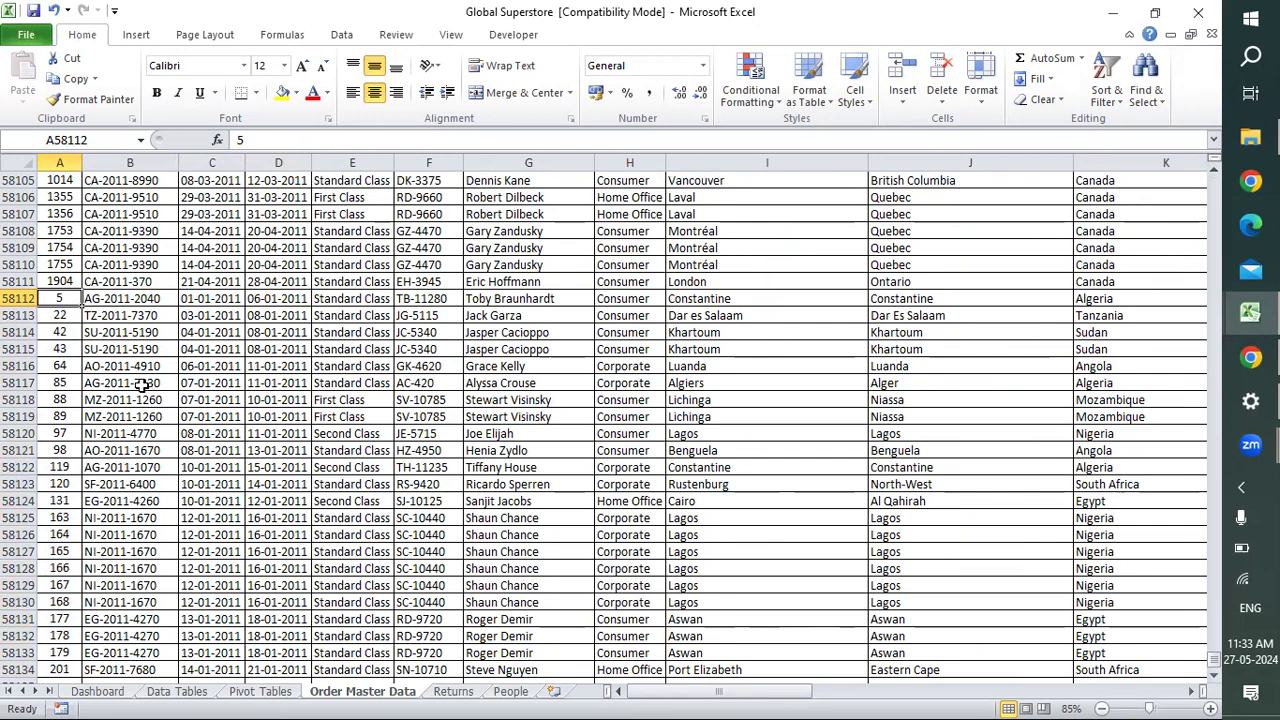
# Enter 1, 2, 3 and 4 as the first Row ID values in cells A2 to A5.
pyautogui.click(70, 214)
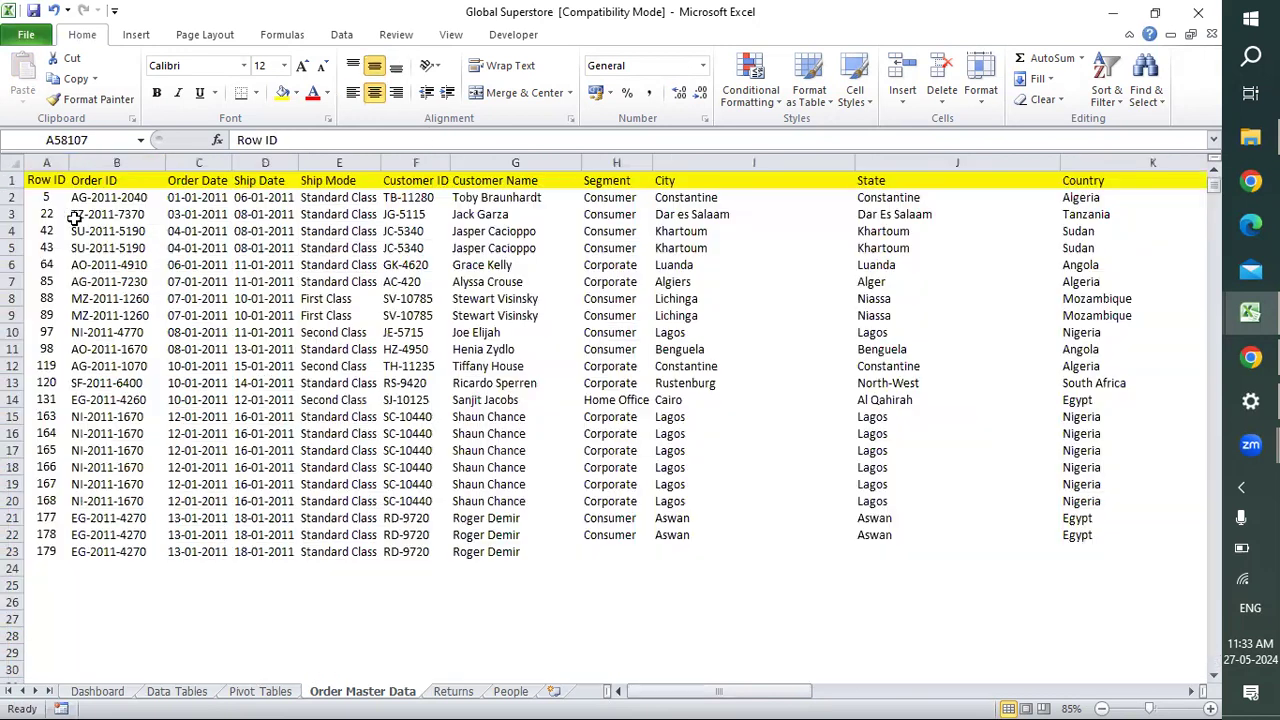
pyautogui.write('1')
pyautogui.press('Return')
pyautogui.write('2')
pyautogui.press('Return')
pyautogui.write('3')
pyautogui.press('Return')
pyautogui.write('4')
pyautogui.press('Up')
# Fill the number series from A2:A5 down the Row ID column to the last record in row 58134.
pyautogui.press('Up')
pyautogui.press('Up')
pyautogui.hotkey('shift', 'Down')
pyautogui.hotkey('shift', 'Down')
pyautogui.moveTo(75, 218); pyautogui.dragTo(55, 248)
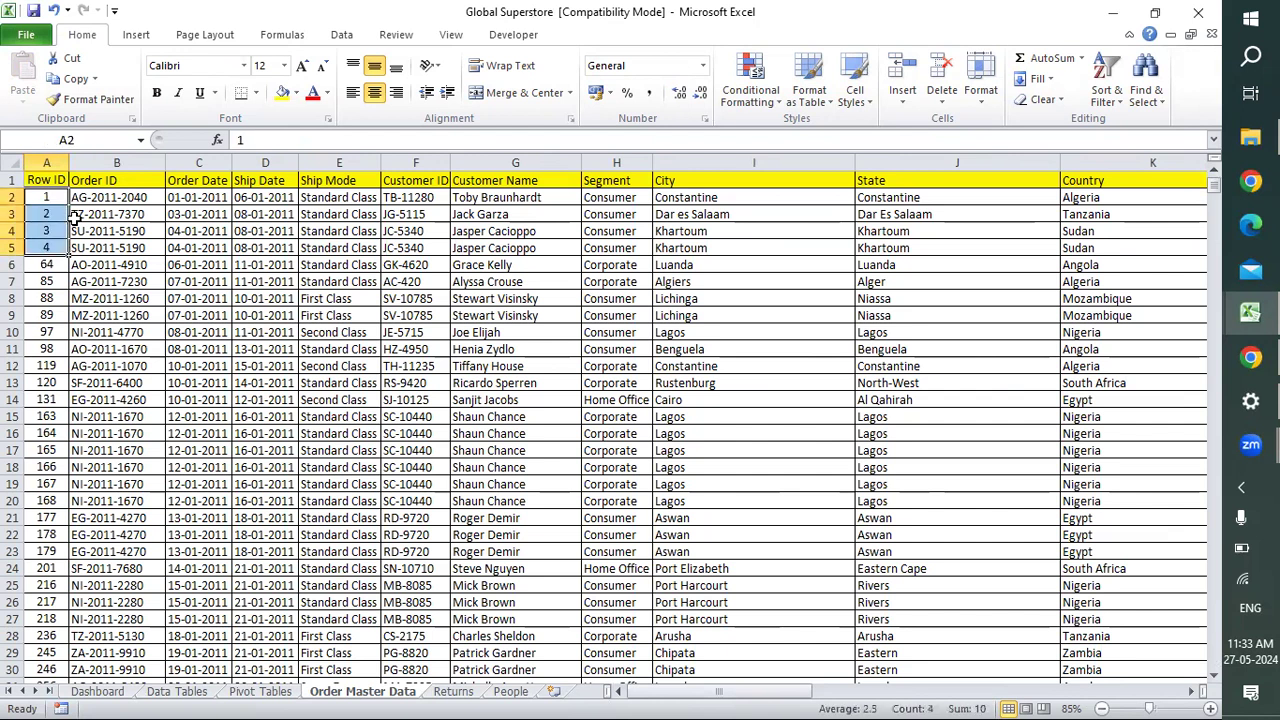
pyautogui.doubleClick(66, 254)
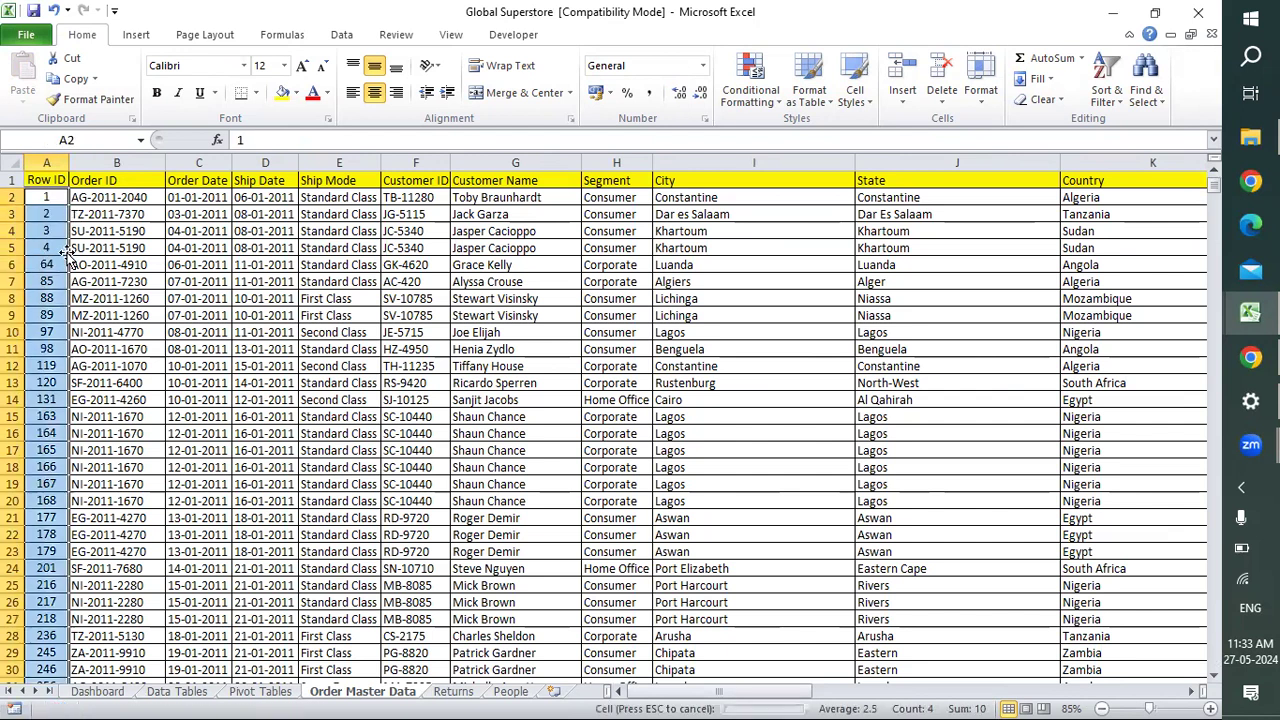
pyautogui.hotkey('ctrl', 'Down')
pyautogui.press('Down')
pyautogui.press('Up')
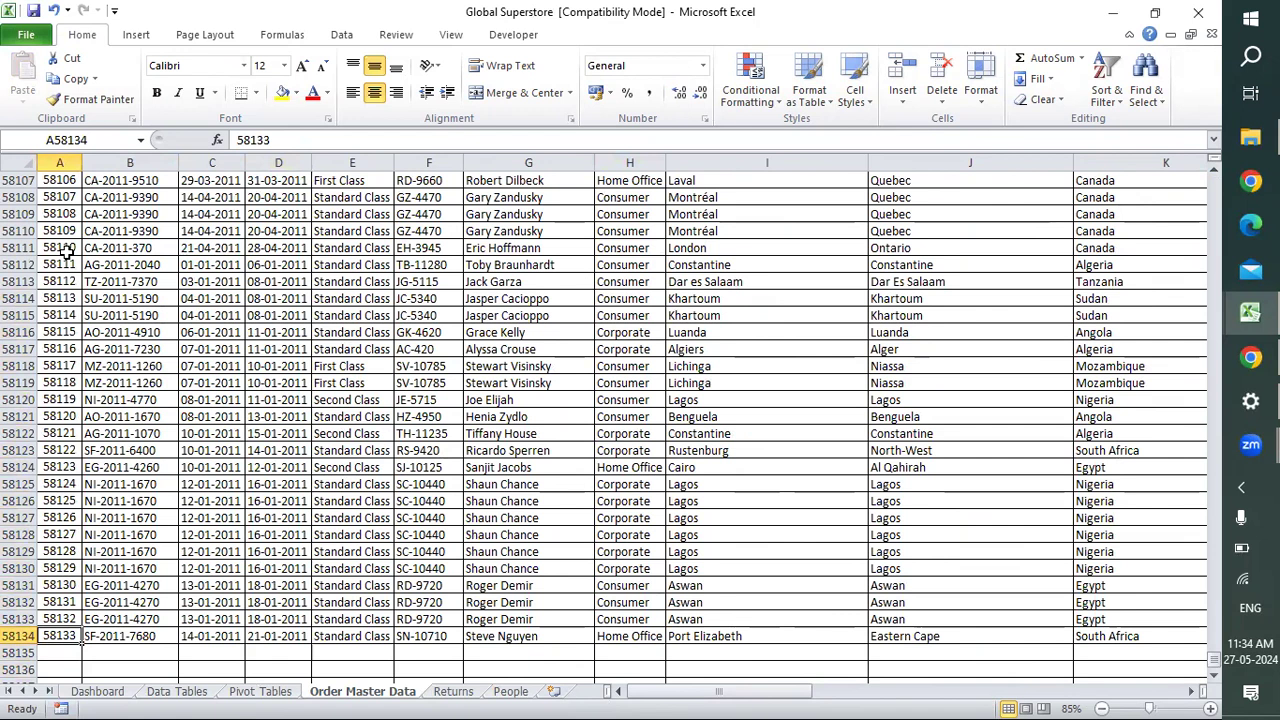
# Save the Global Superstore workbook and close it.
pyautogui.hotkey('ctrl', 's')
pyautogui.click(1198, 12)
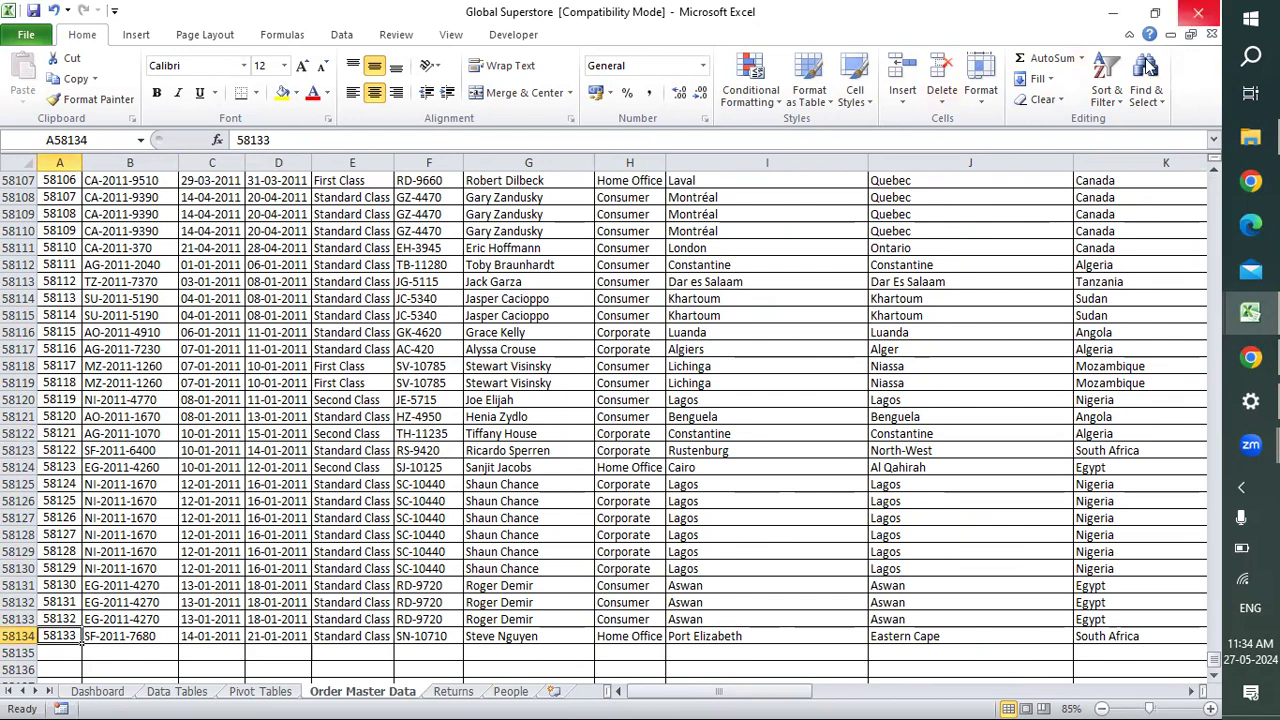
pyautogui.click(550, 352)
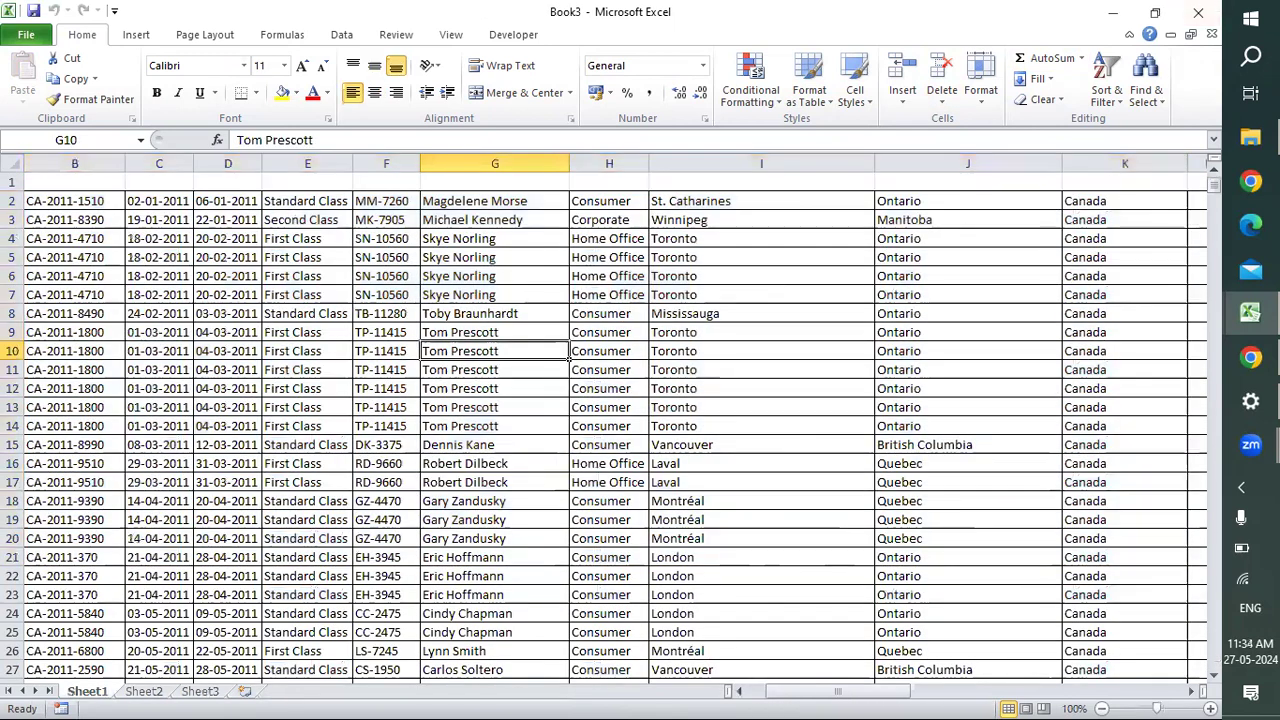
# Close the Book3, FORM_CONTROL4 and Book1 workbooks without saving changes.
pyautogui.click(1198, 12)
pyautogui.click(606, 389)
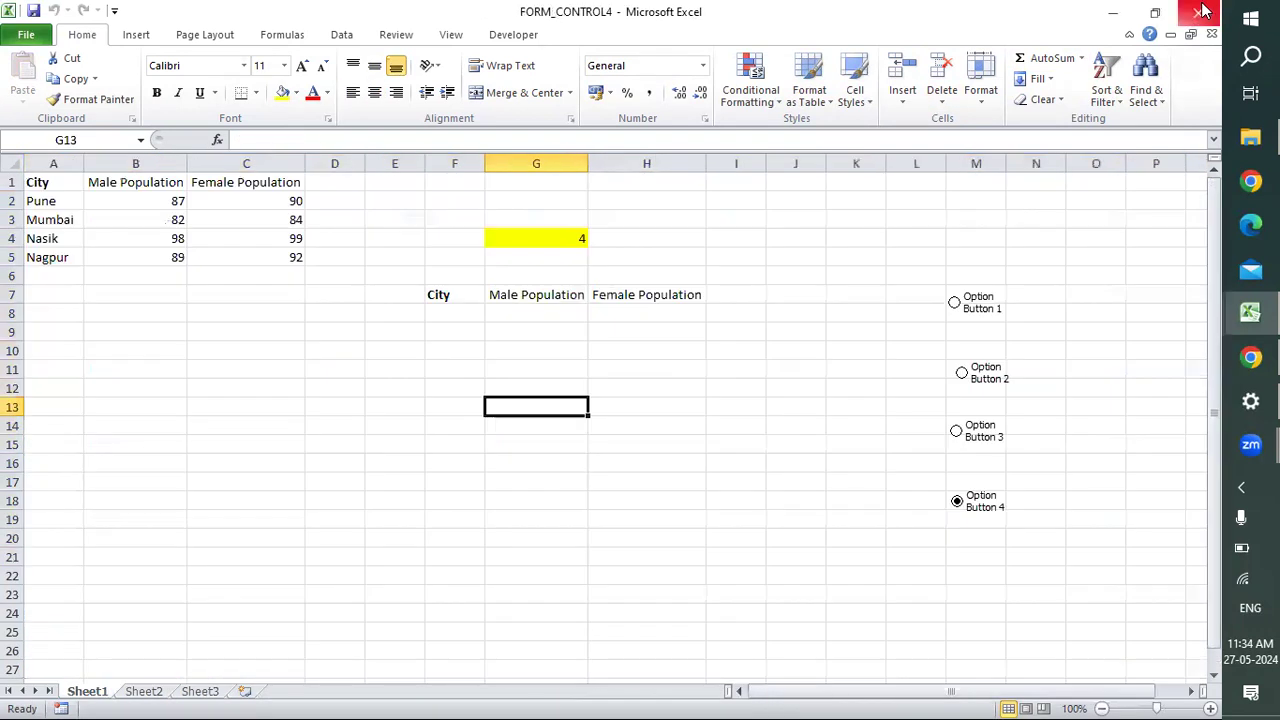
pyautogui.click(1198, 12)
pyautogui.click(1198, 12)
pyautogui.click(612, 410)
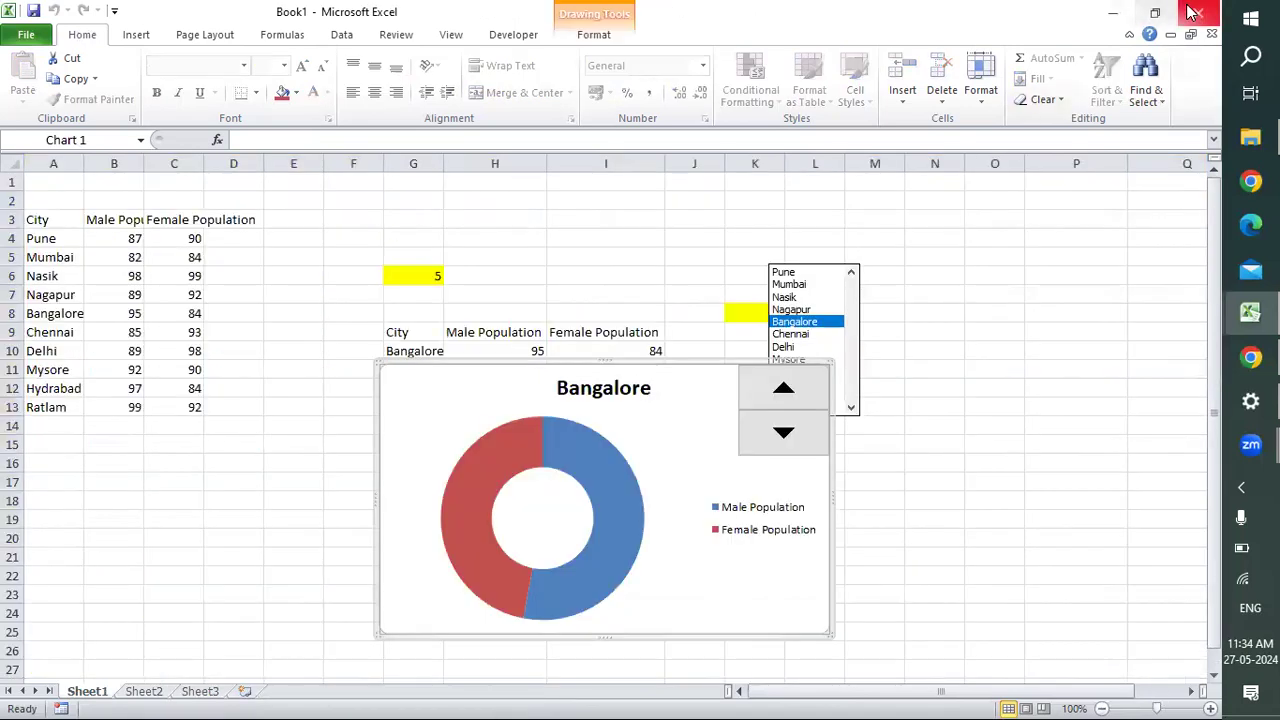
pyautogui.click(1198, 12)
pyautogui.click(607, 405)
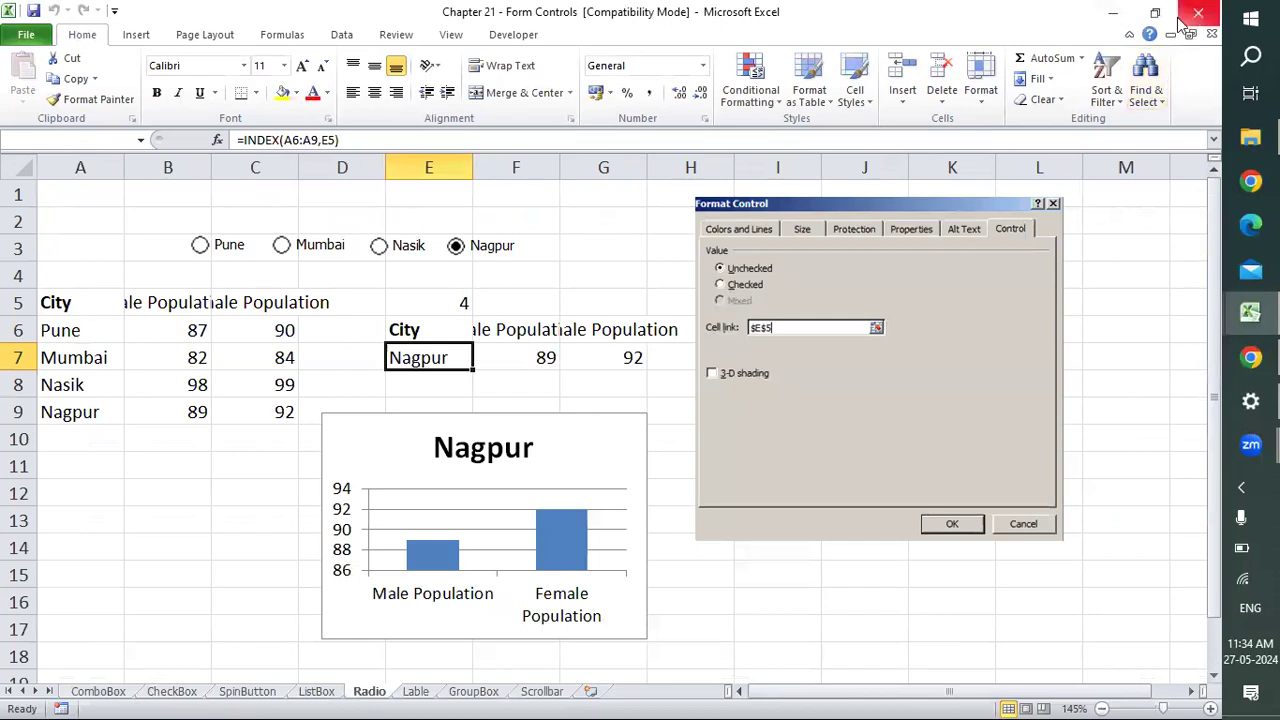
# Close the Chapter 21 - Form Controls, Form_control2 and Form_control workbooks without saving changes.
pyautogui.click(1196, 14)
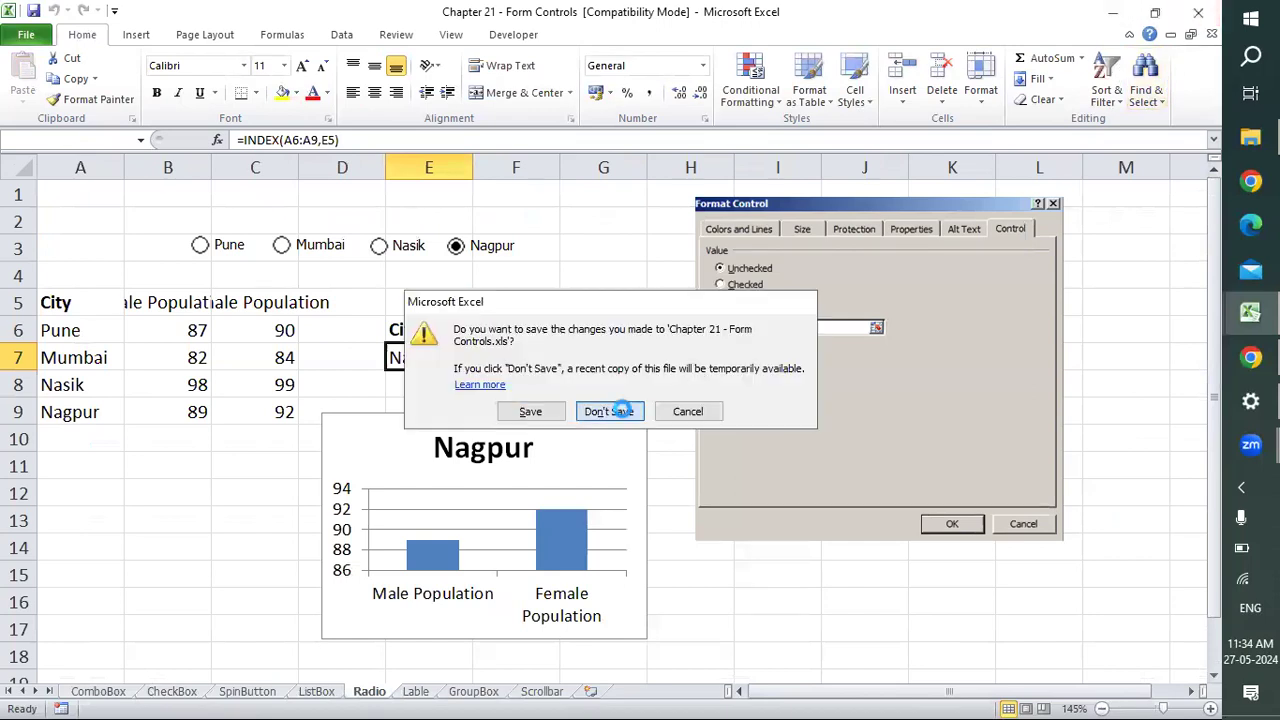
pyautogui.click(609, 409)
pyautogui.click(1198, 12)
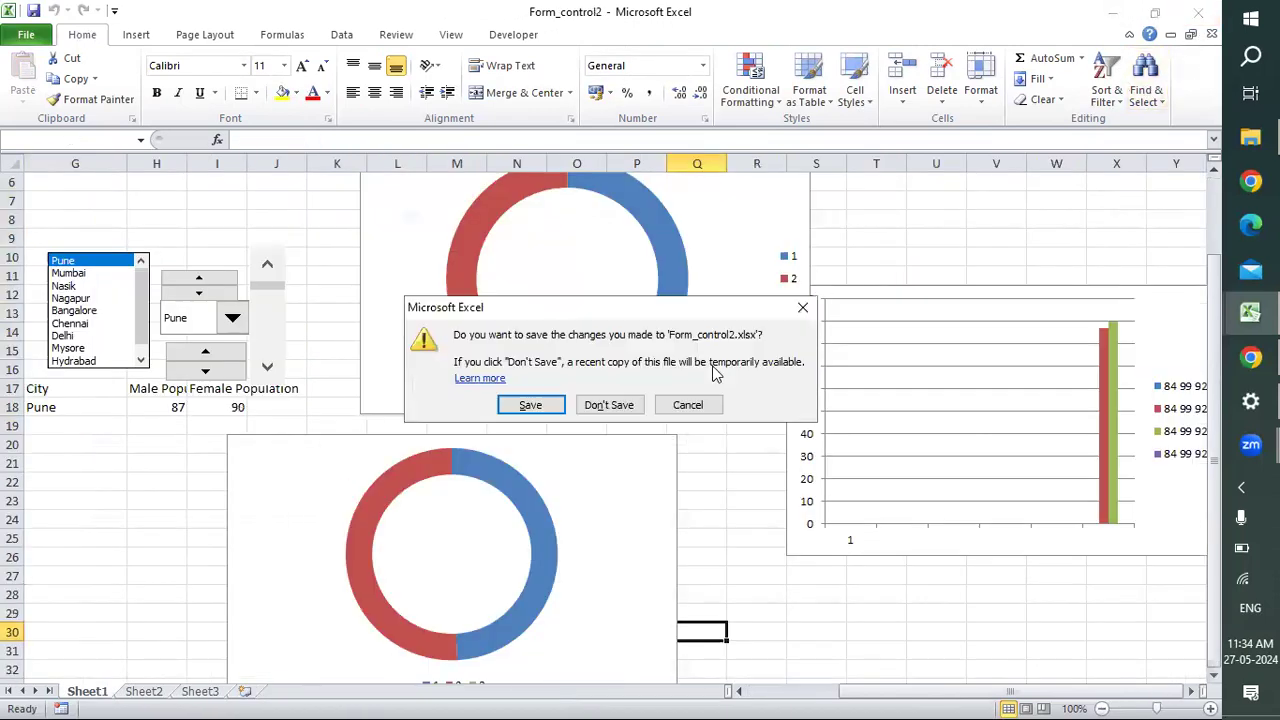
pyautogui.click(592, 406)
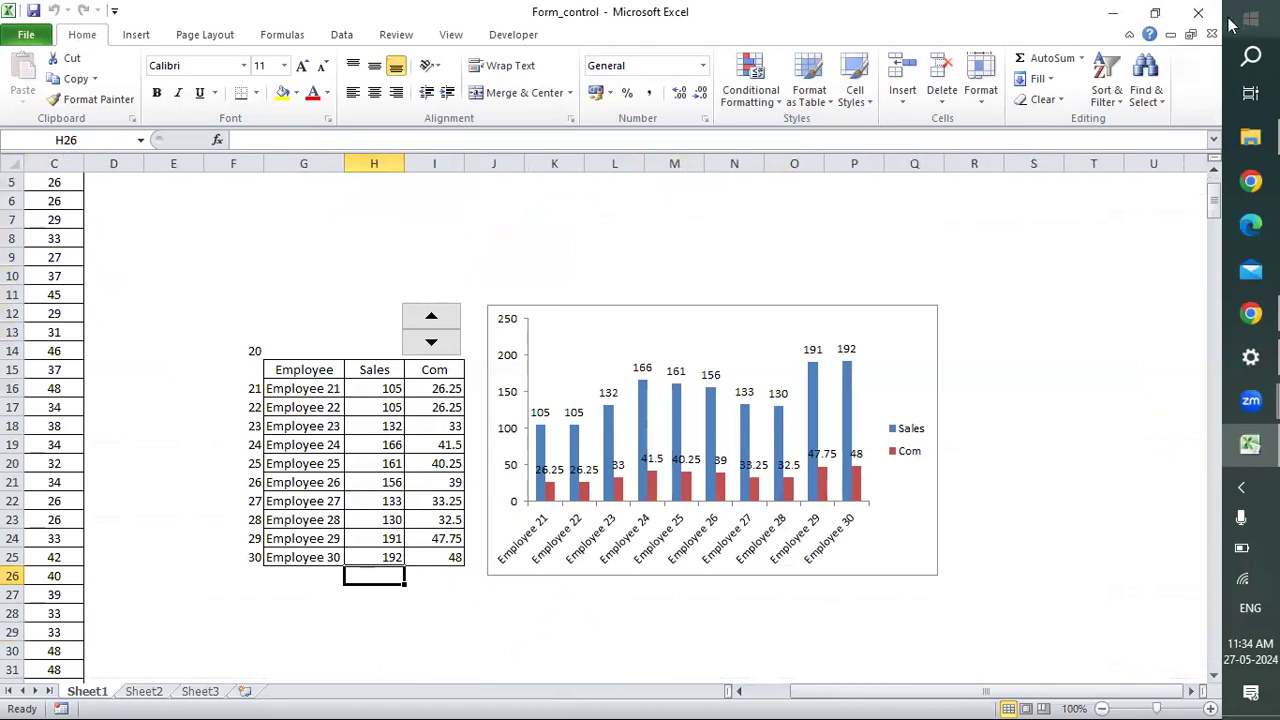
pyautogui.click(1198, 12)
pyautogui.click(610, 406)
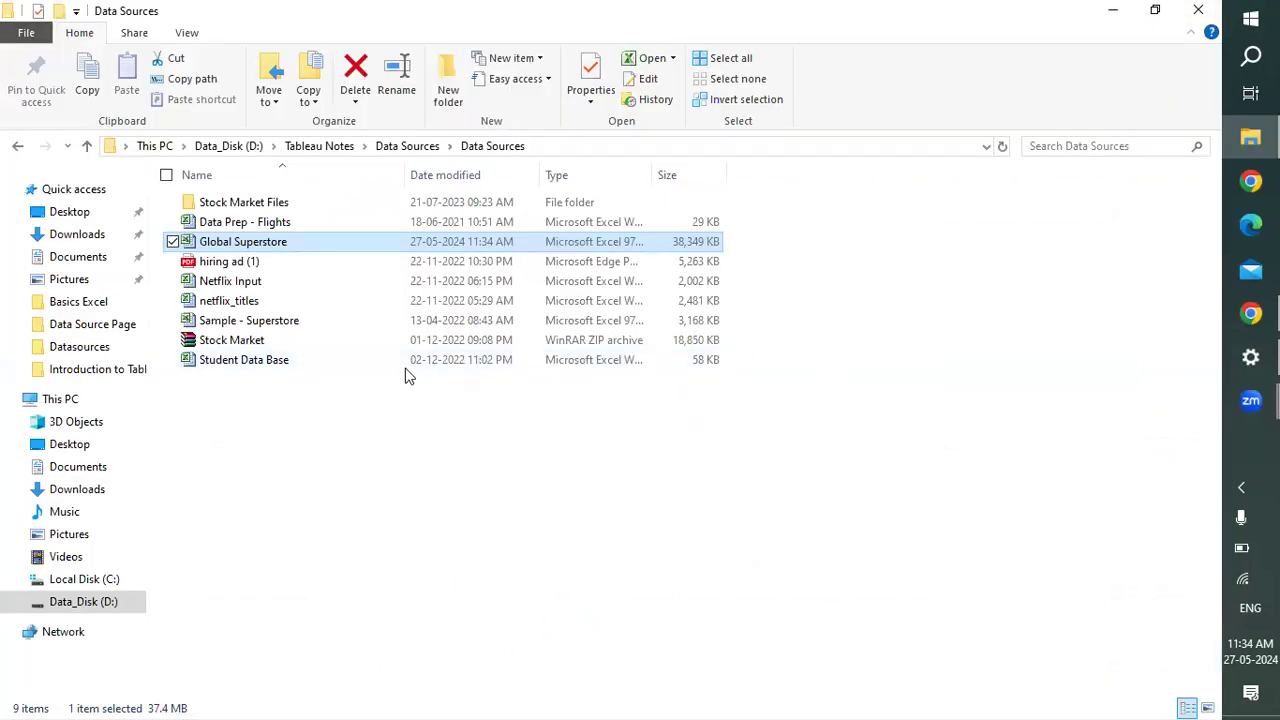
# Open the Orders Analysis Report packaged workbook from My Tableau Repository's Workbooks folder in Tableau, continuing the trial, and maximize its window.
pyautogui.click(316, 148)
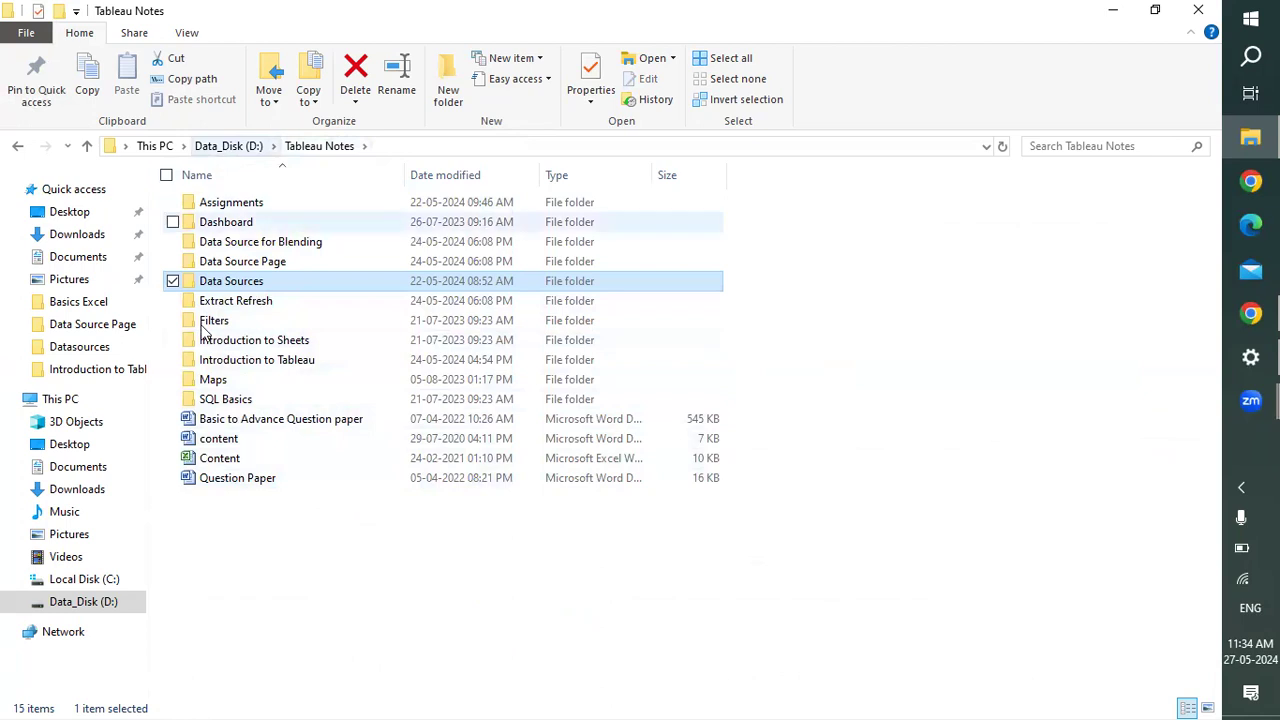
pyautogui.click(88, 346)
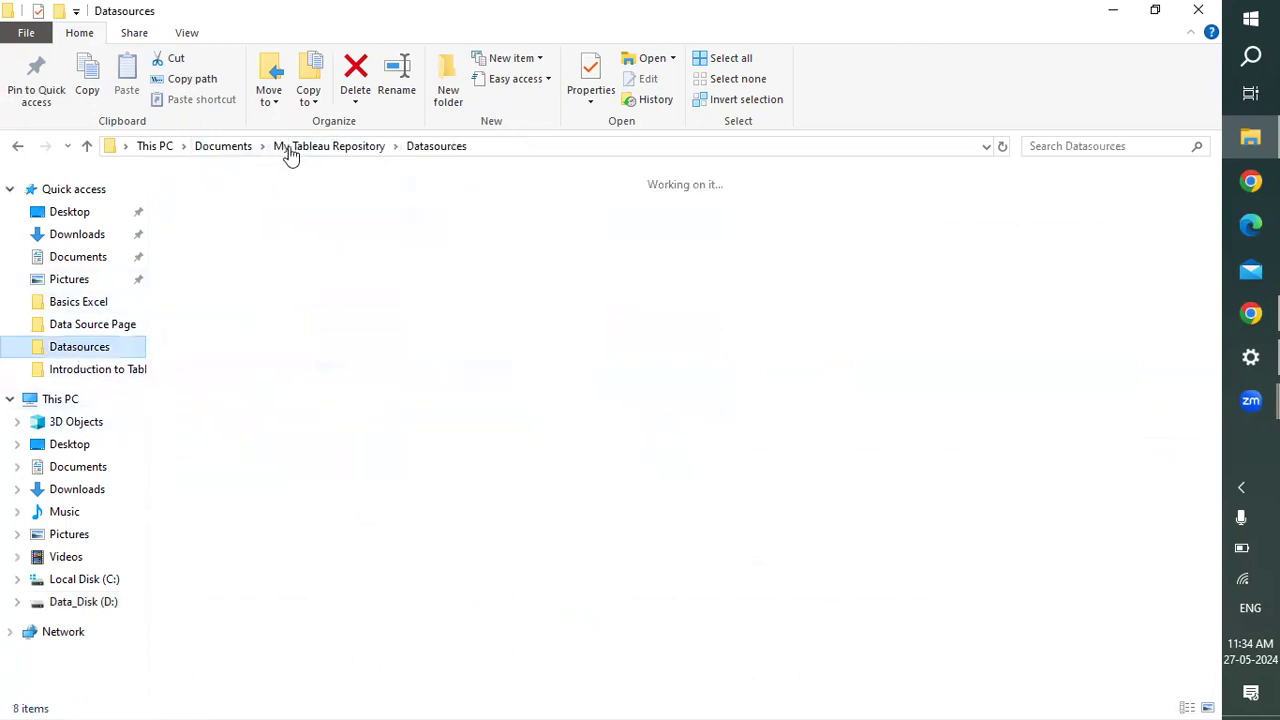
pyautogui.click(291, 150)
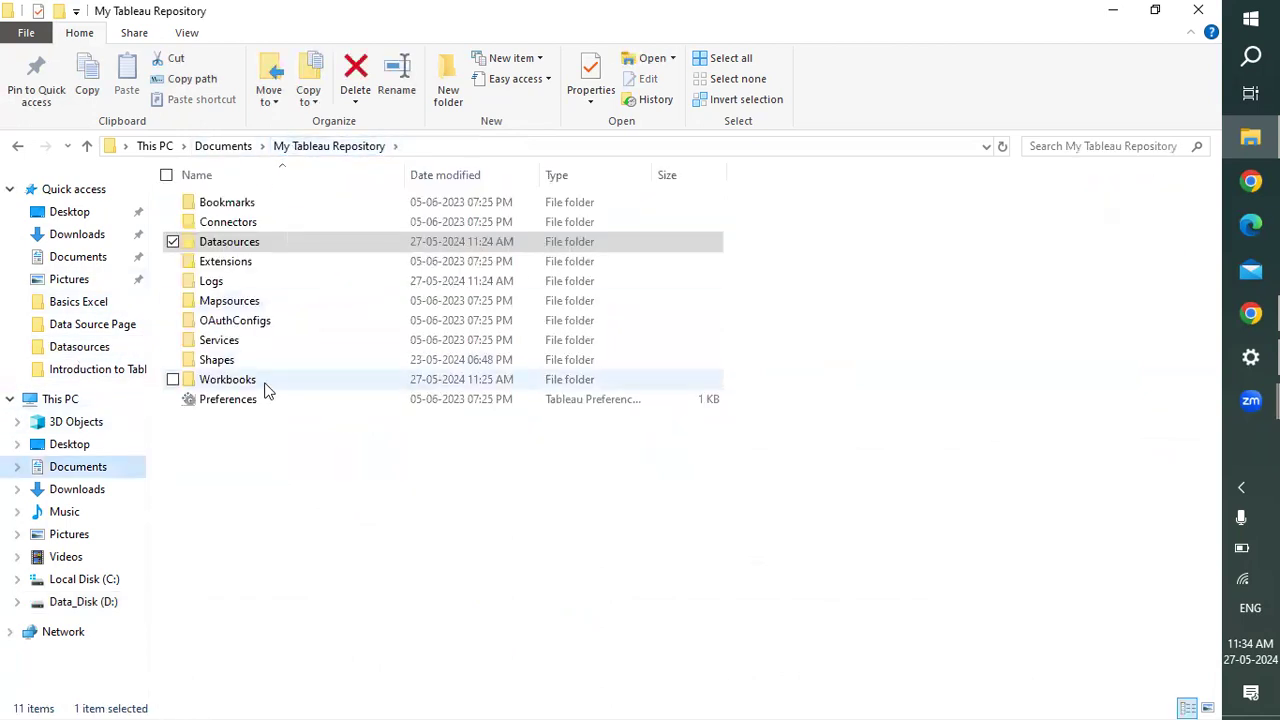
pyautogui.doubleClick(230, 380)
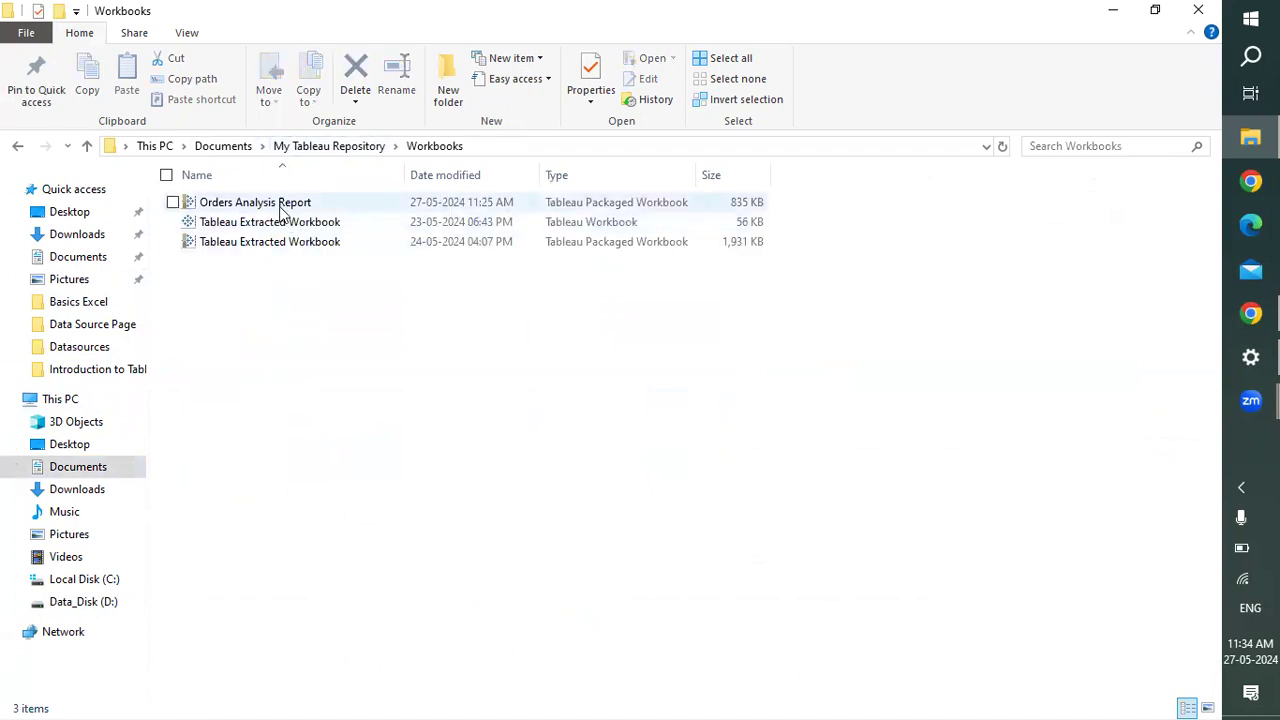
pyautogui.doubleClick(280, 208)
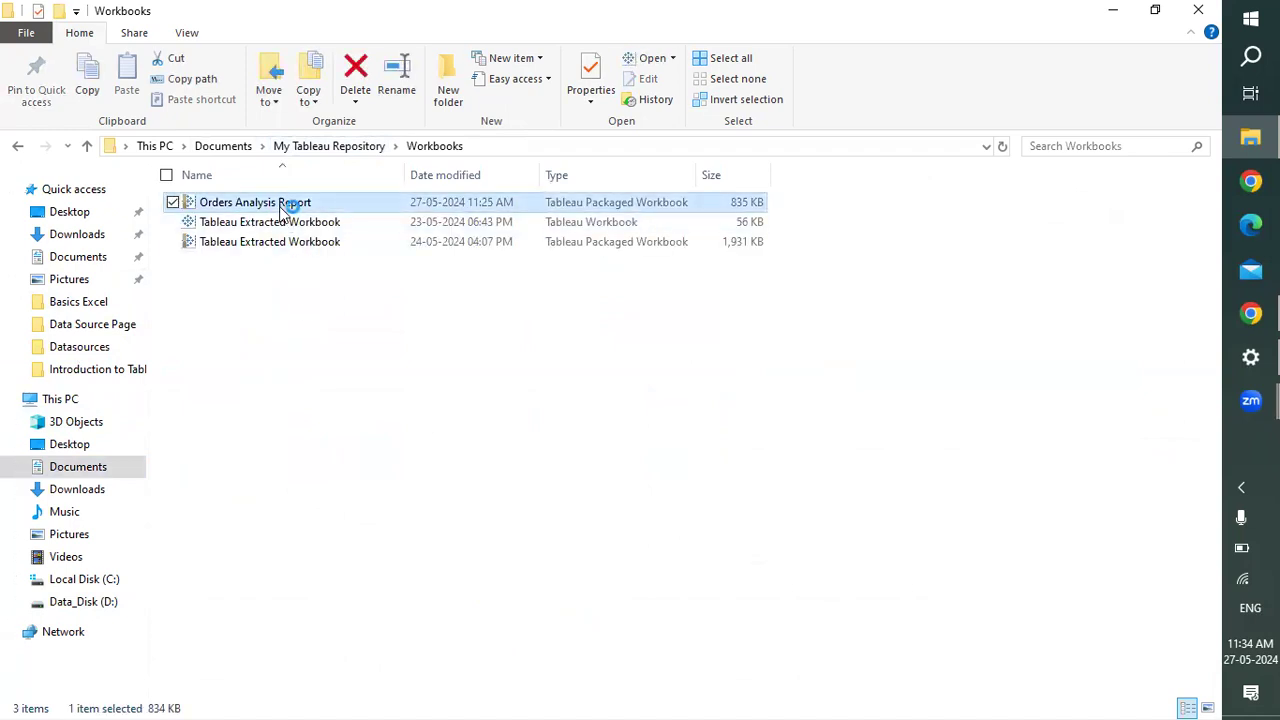
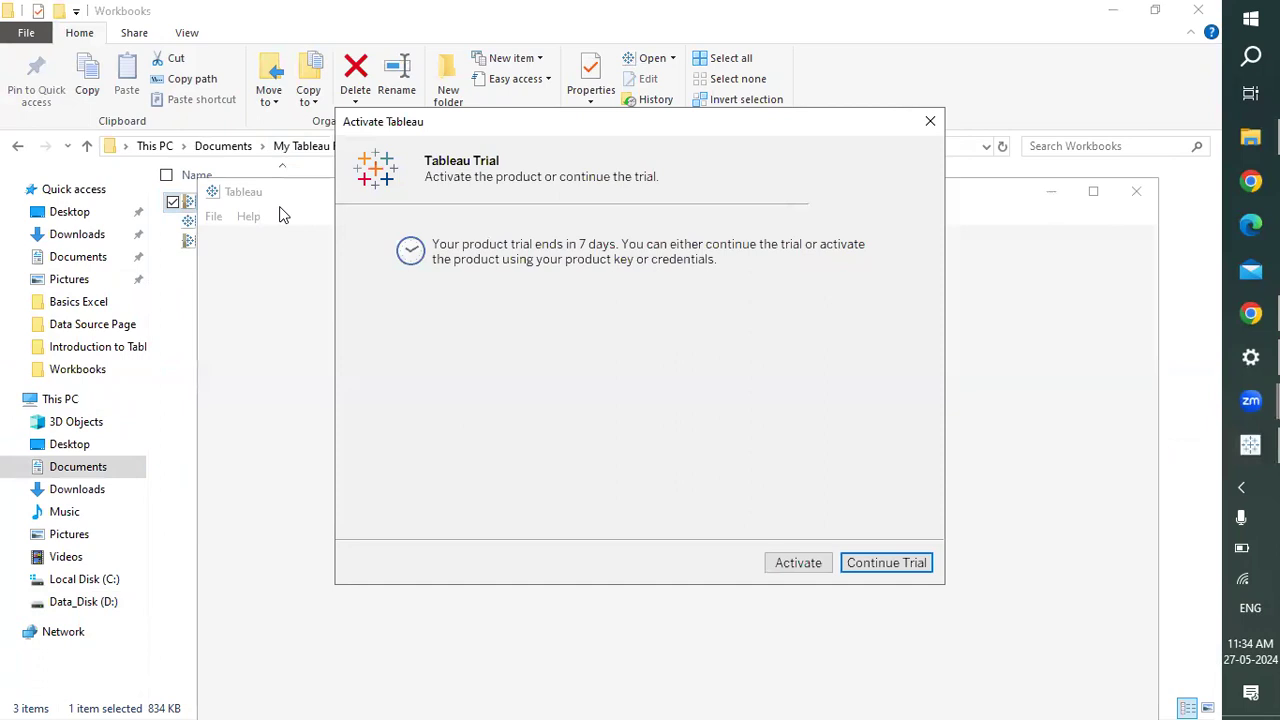
pyautogui.click(880, 563)
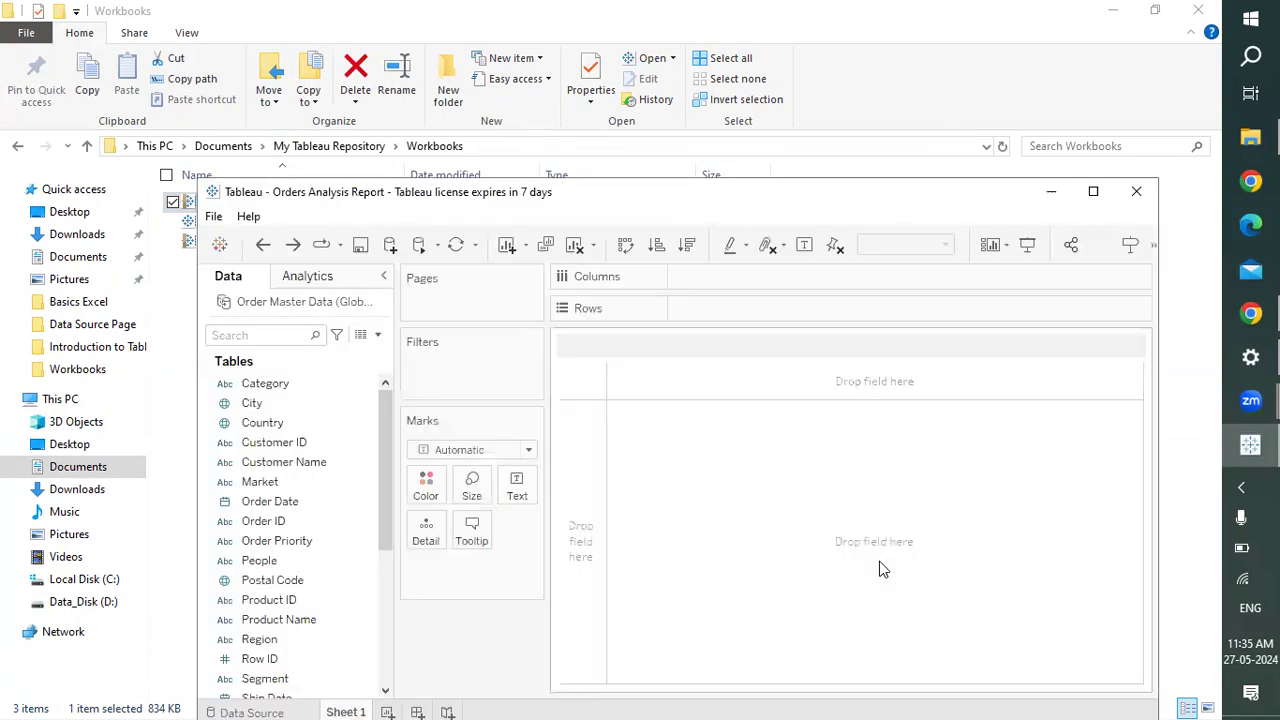
pyautogui.click(1093, 195)
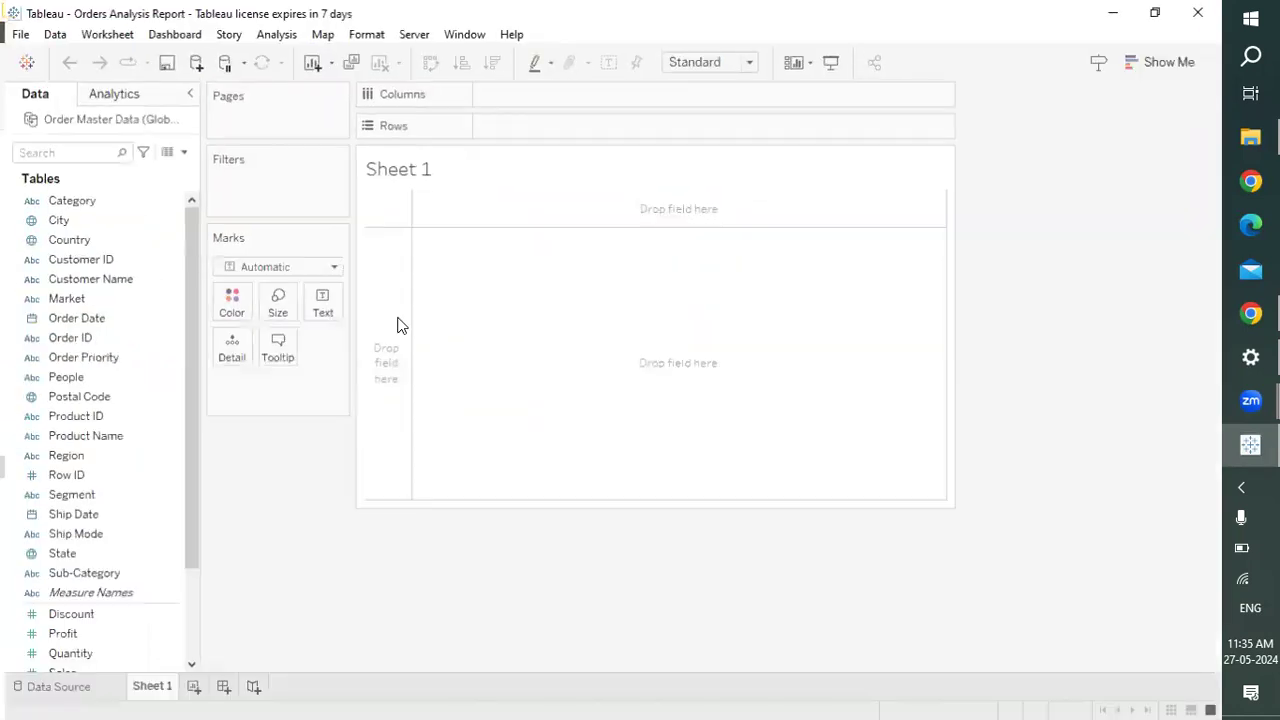
# Show the workbook's data source page, collapse the table details and update the Order Master Data preview.
pyautogui.scroll(-2, 80, 610)
pyautogui.moveTo(85, 636); pyautogui.dragTo(323, 311)
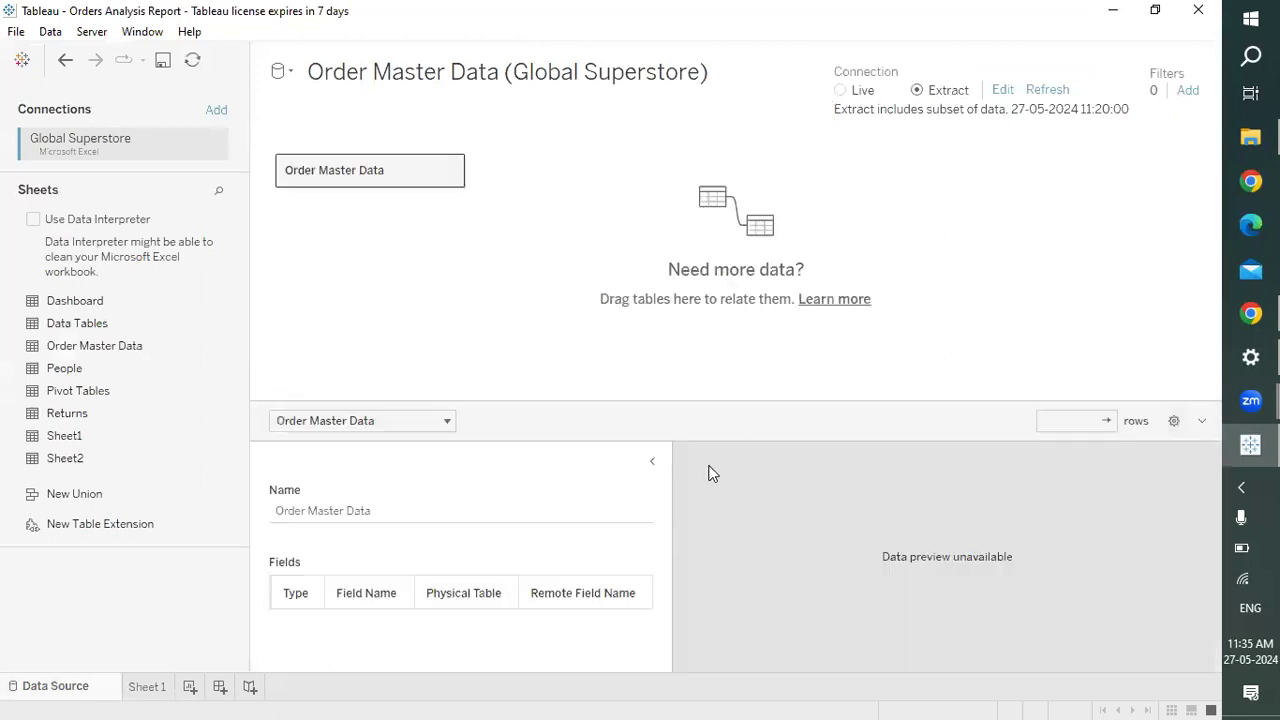
pyautogui.click(650, 463)
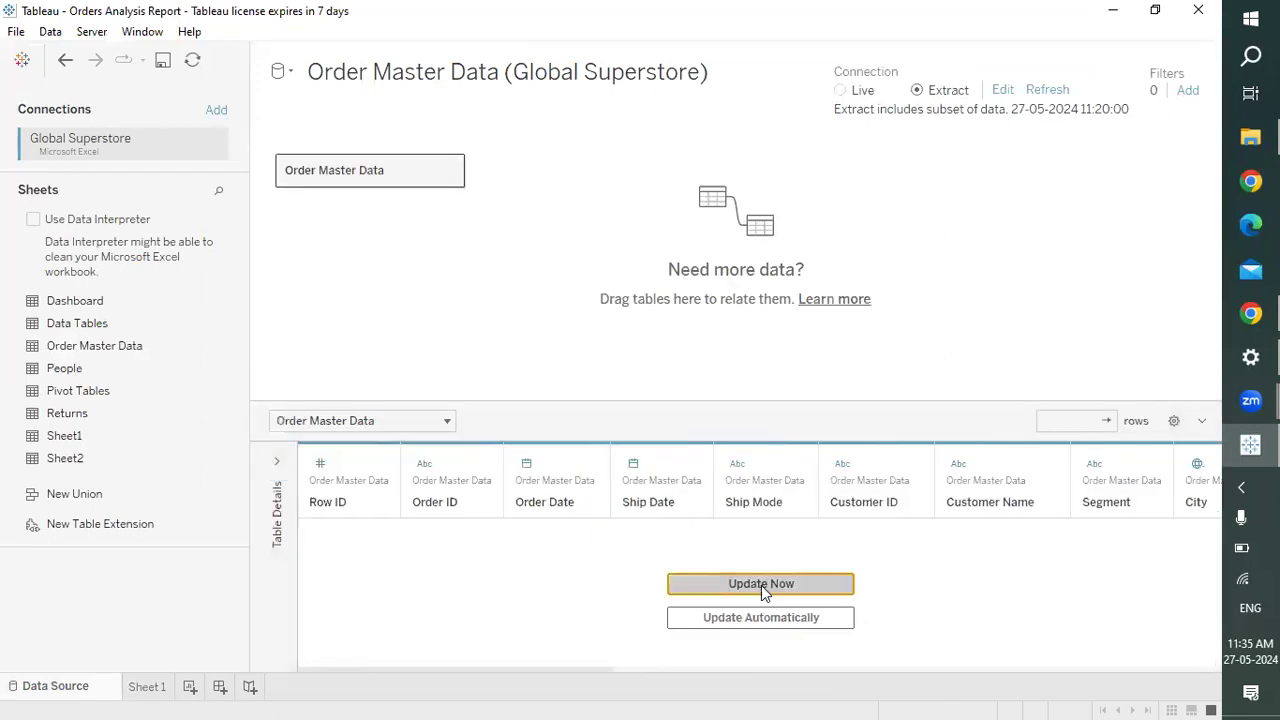
pyautogui.click(765, 591)
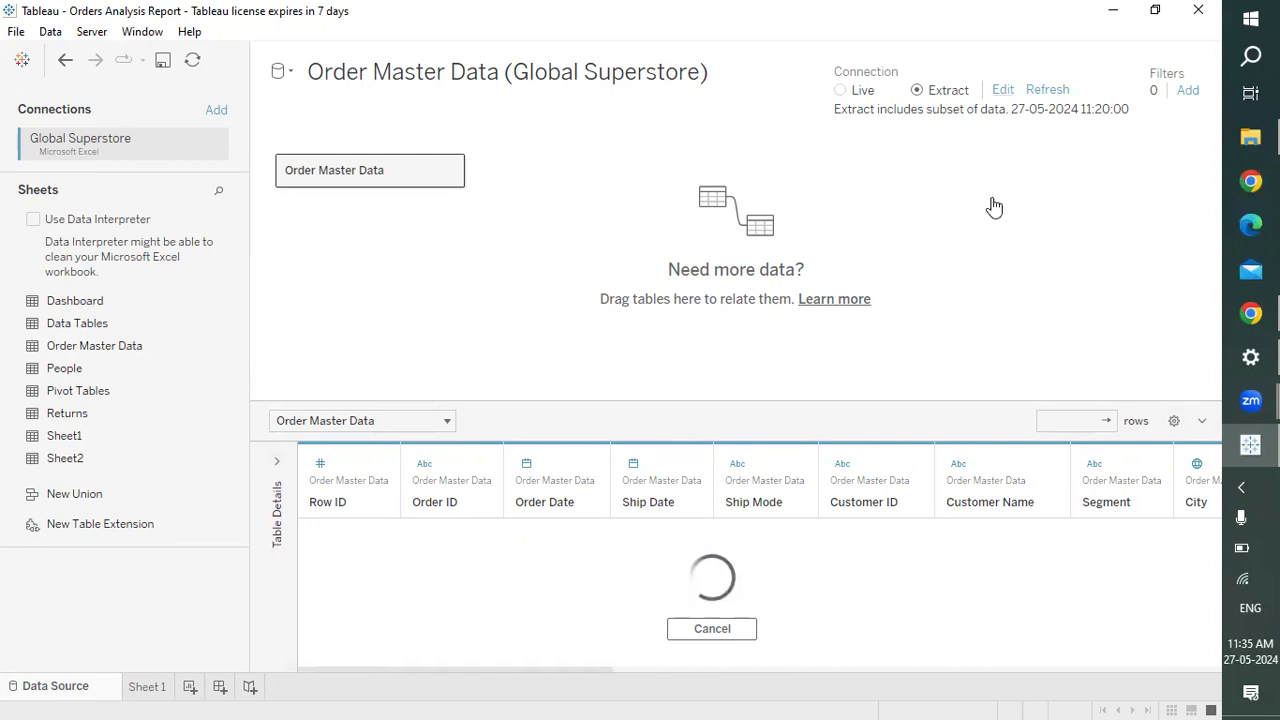
# Review the extract's settings and its refresh history, including rows refreshed and source, and close both dialogs.
pyautogui.click(1000, 91)
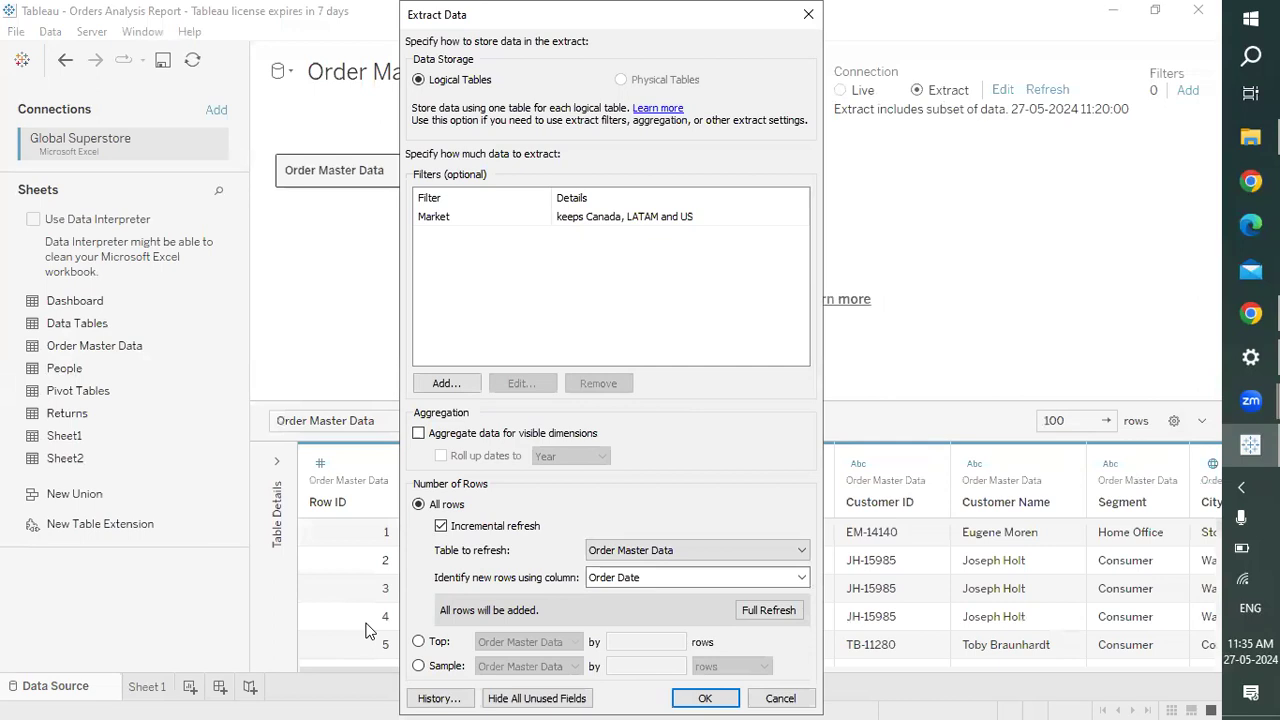
pyautogui.click(438, 698)
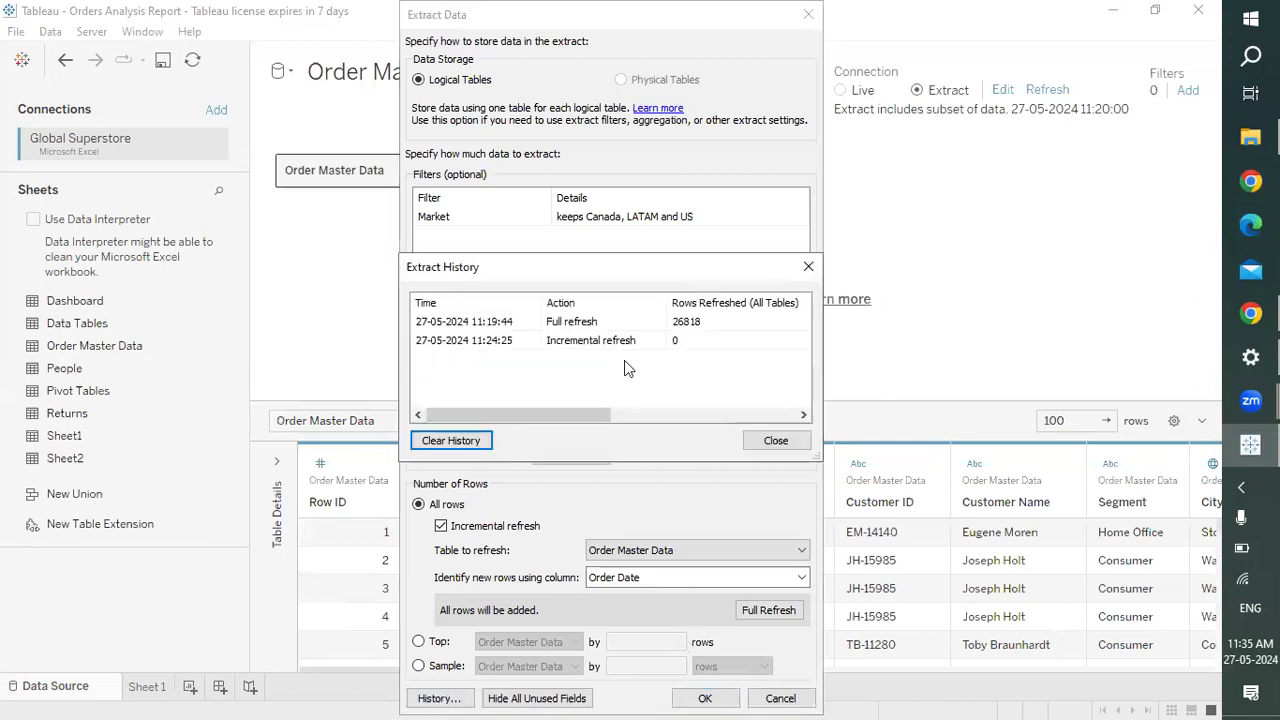
pyautogui.click(662, 416)
pyautogui.click(552, 420)
pyautogui.moveTo(560, 417); pyautogui.dragTo(777, 430)
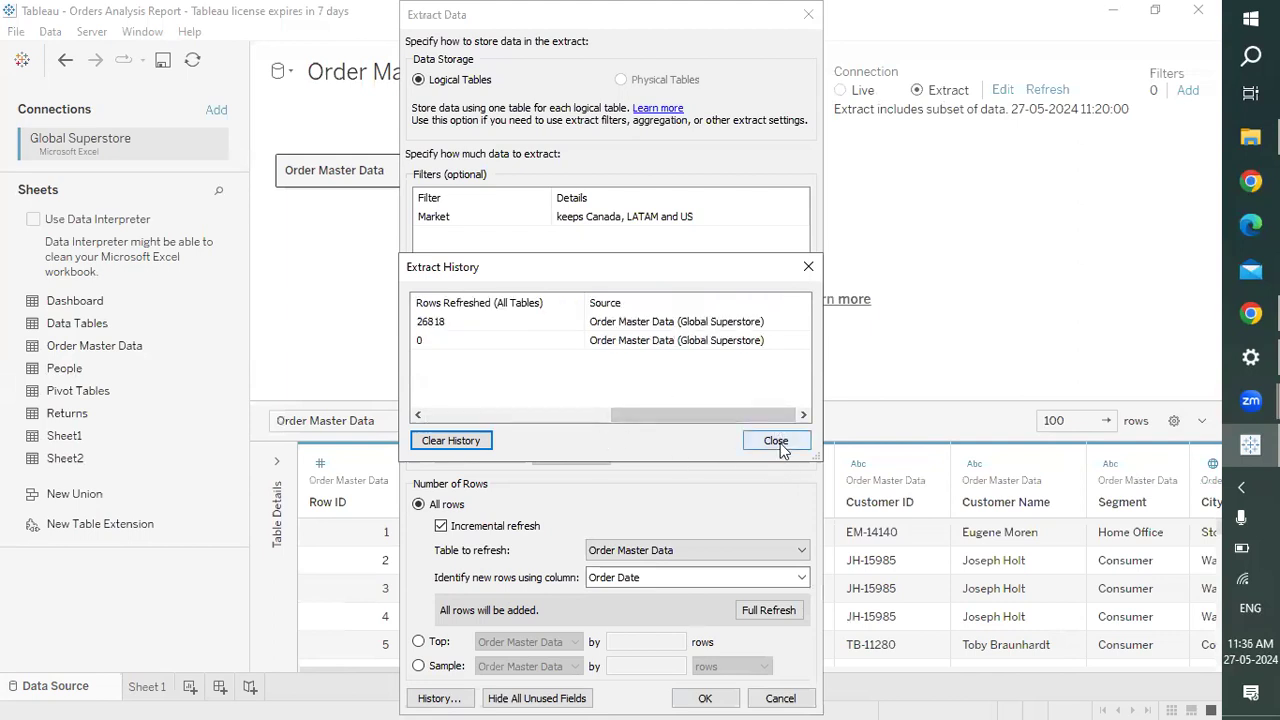
pyautogui.click(777, 442)
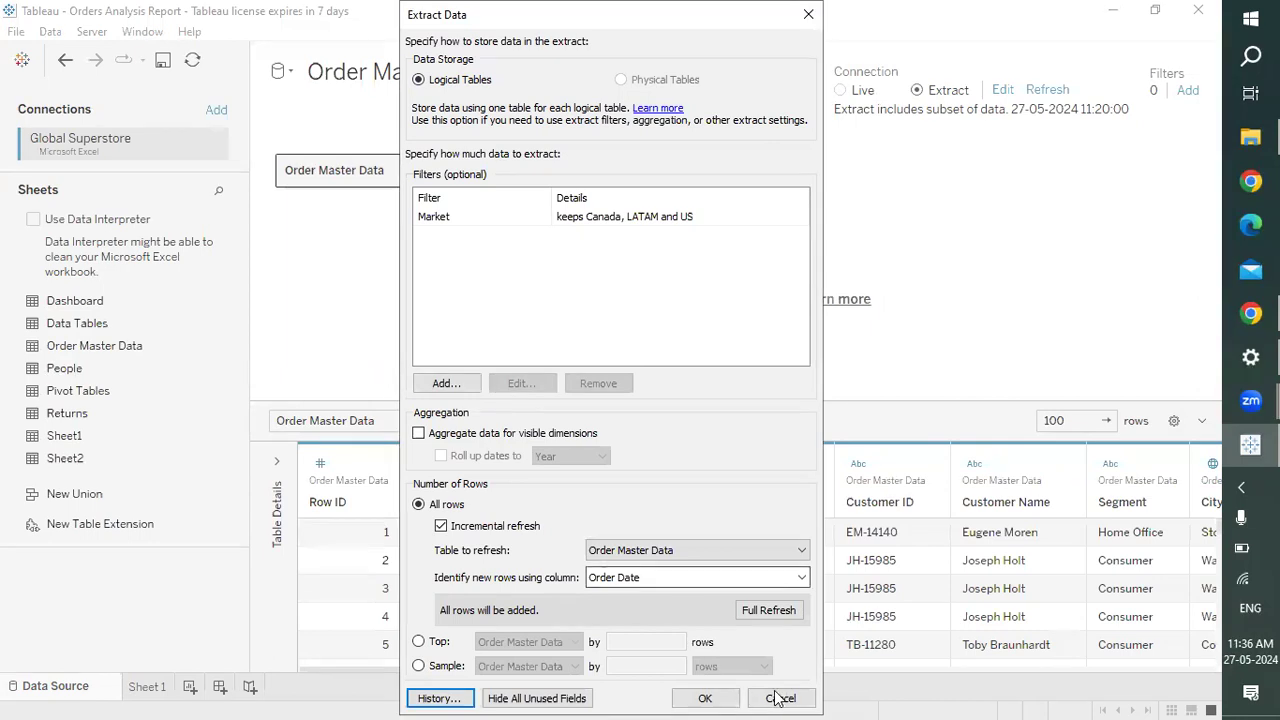
pyautogui.click(728, 697)
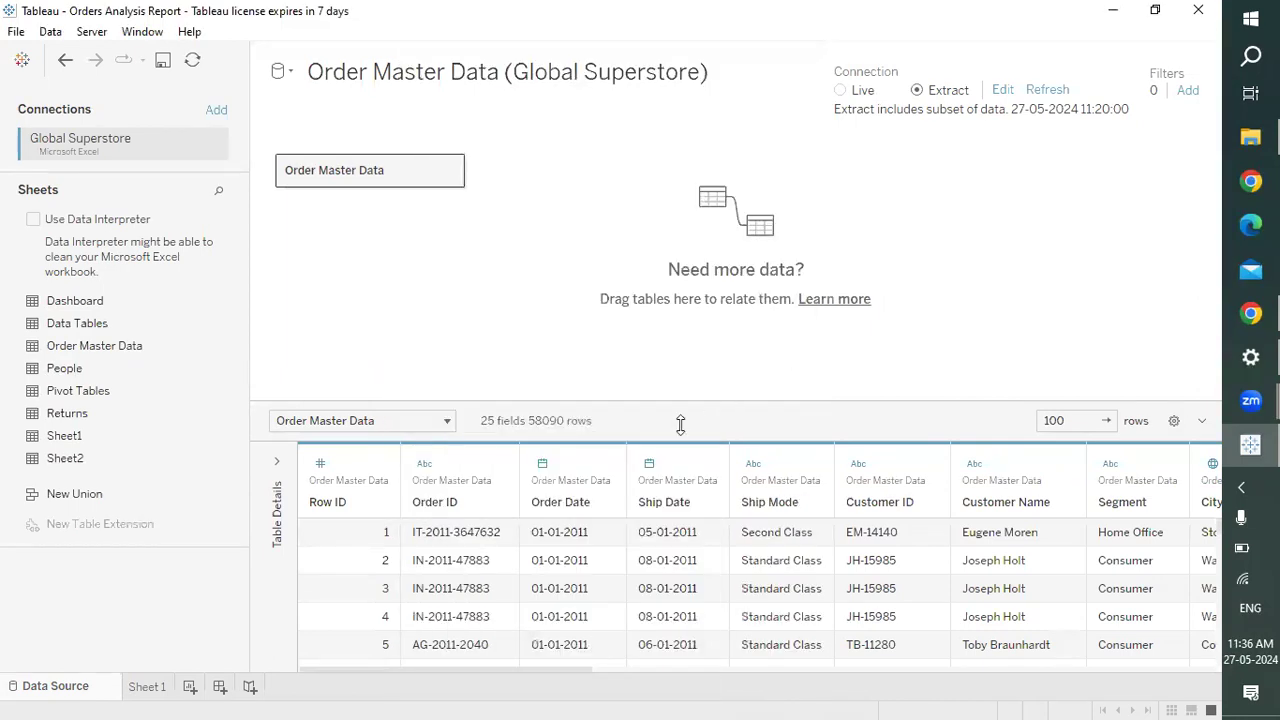
# Browse to the Global Superstore connection's file in the Data Sources folder and open that workbook in Excel.
pyautogui.click(450, 170)
pyautogui.click(213, 145)
pyautogui.click(213, 145)
pyautogui.click(219, 159)
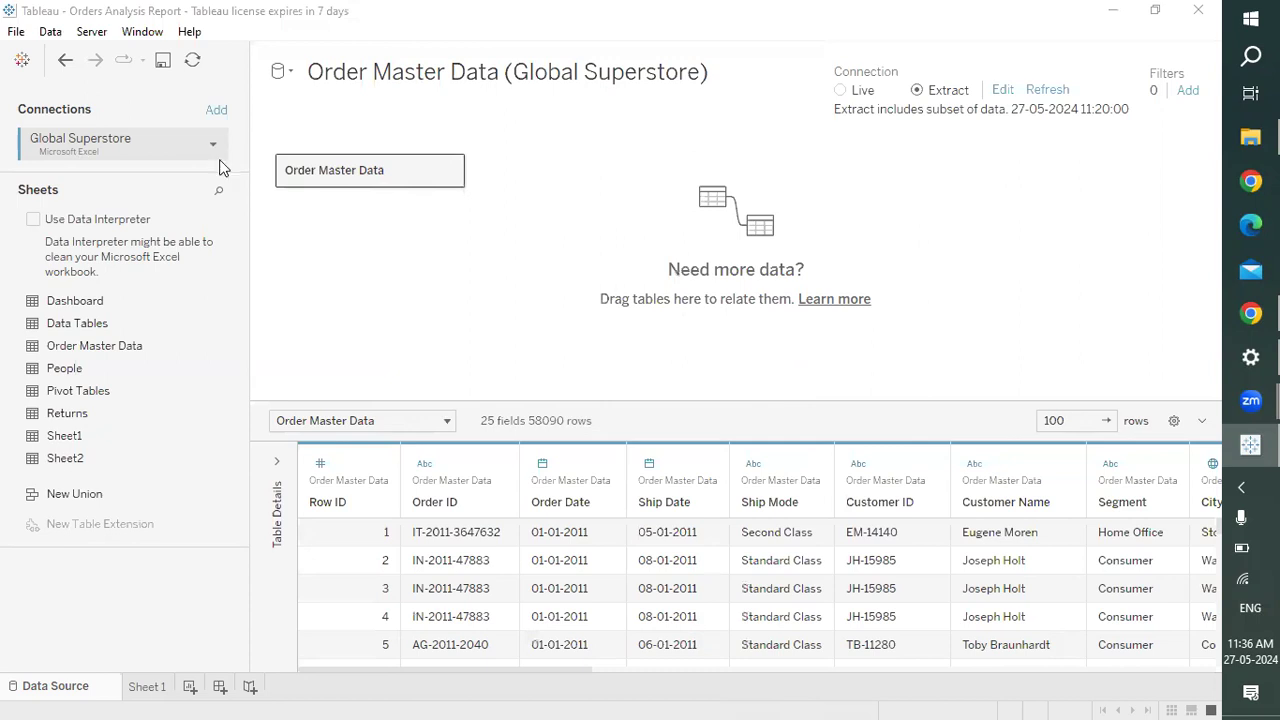
pyautogui.click(576, 345)
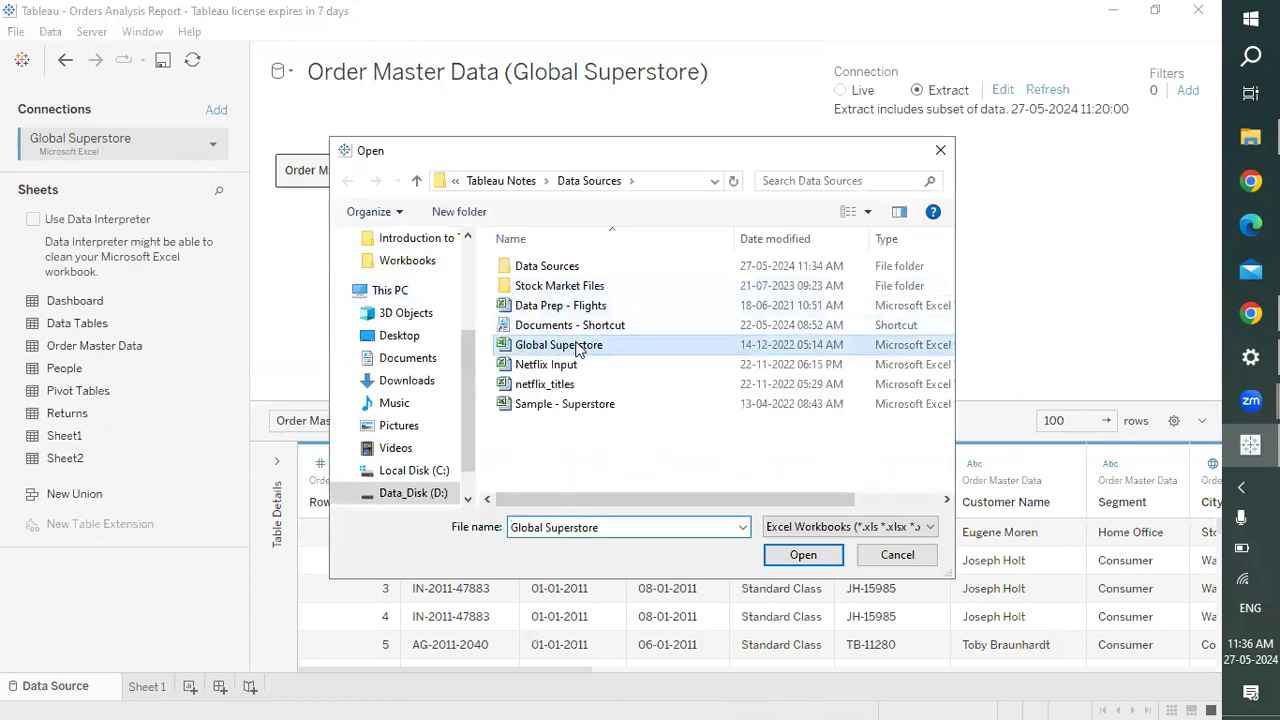
pyautogui.rightClick(576, 345)
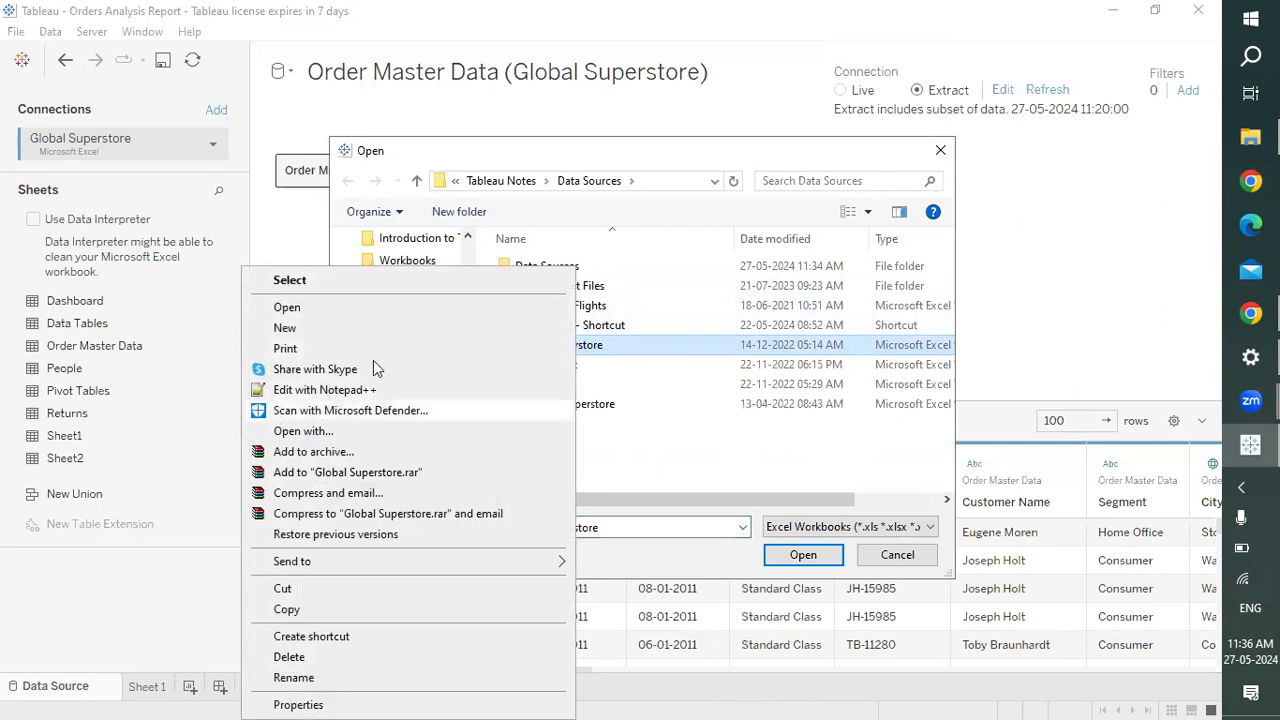
pyautogui.click(366, 309)
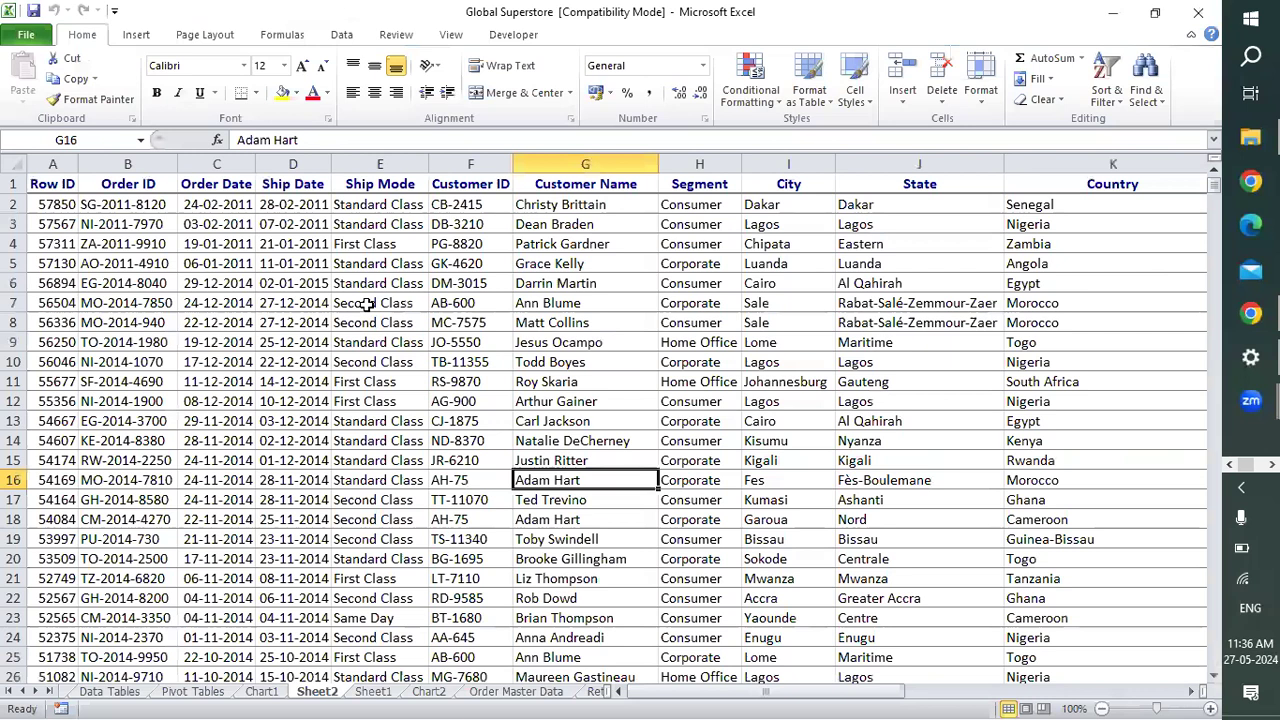
# Examine where the records in Sheet2 end.
pyautogui.hotkey('ctrl', 'Down')
pyautogui.press('Down')
pyautogui.press('Down')
pyautogui.press('Down')
pyautogui.press('Down')
pyautogui.press('Down')
pyautogui.press('Down')
pyautogui.press('Down')
pyautogui.press('Down')
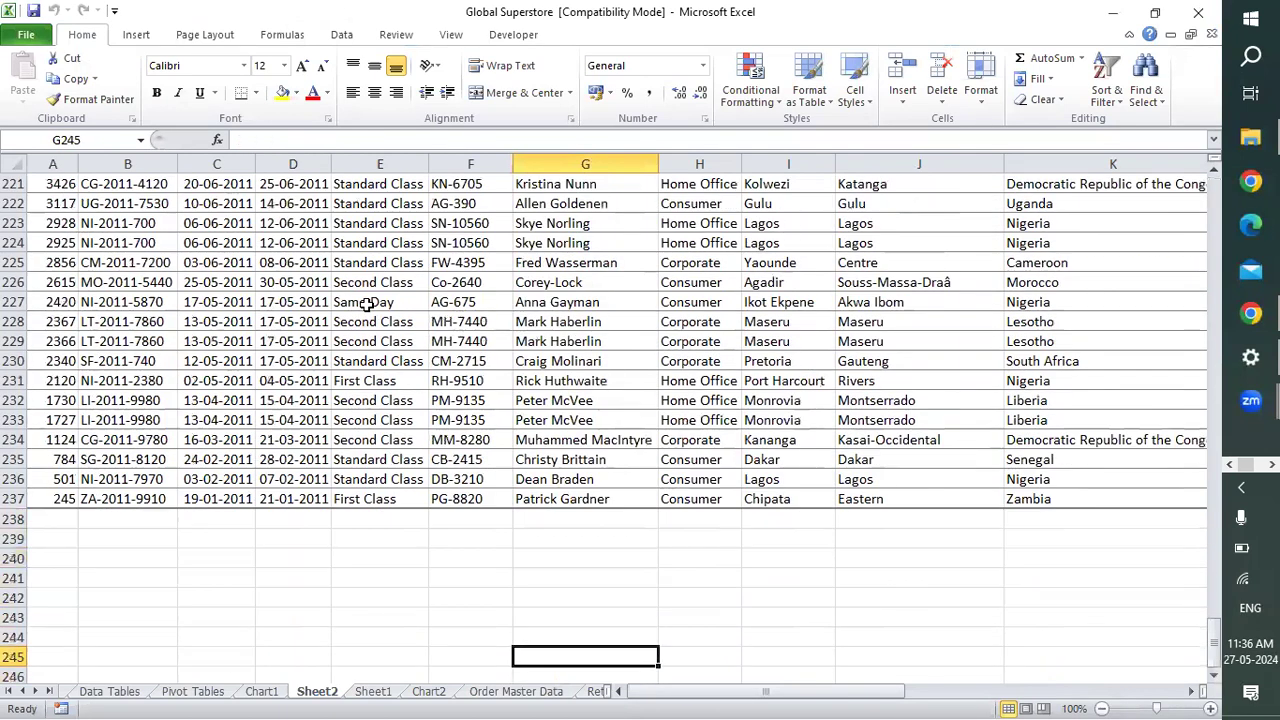
# Show the Order Master Data sheet, examine its last Row ID record and reveal the remaining sheet names.
pyautogui.click(530, 692)
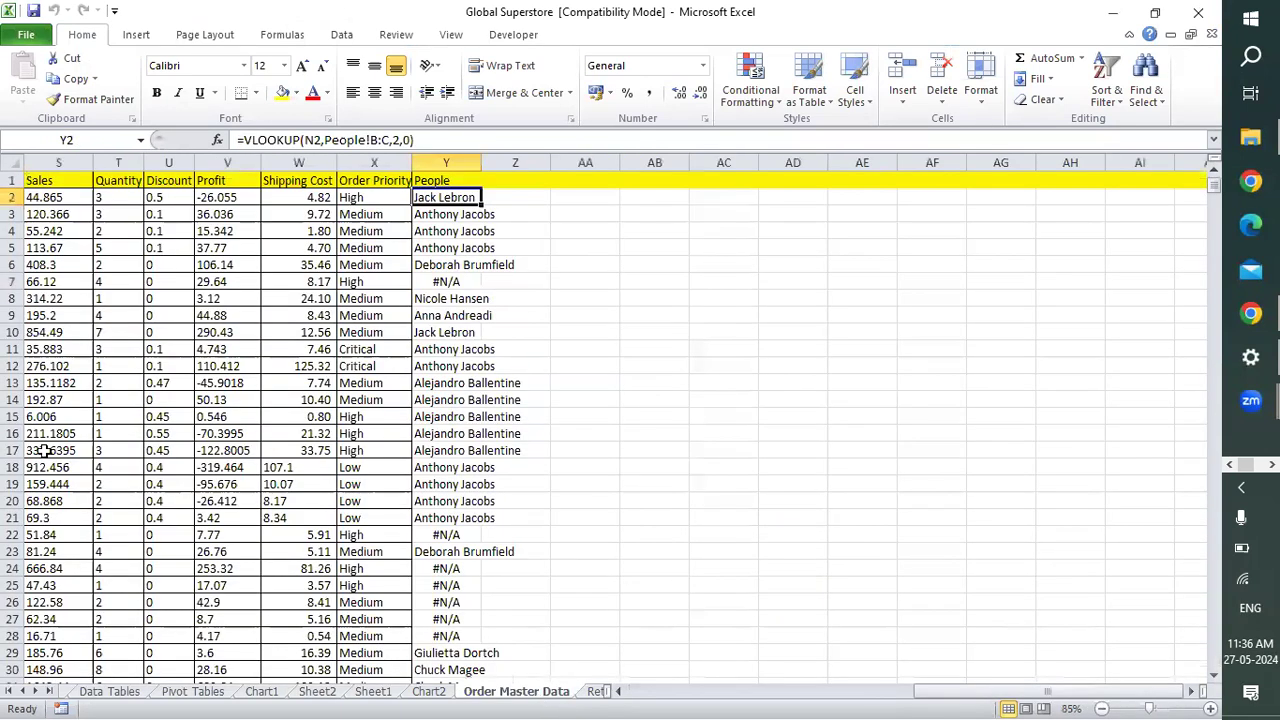
pyautogui.hotkey('ctrl', 'Down')
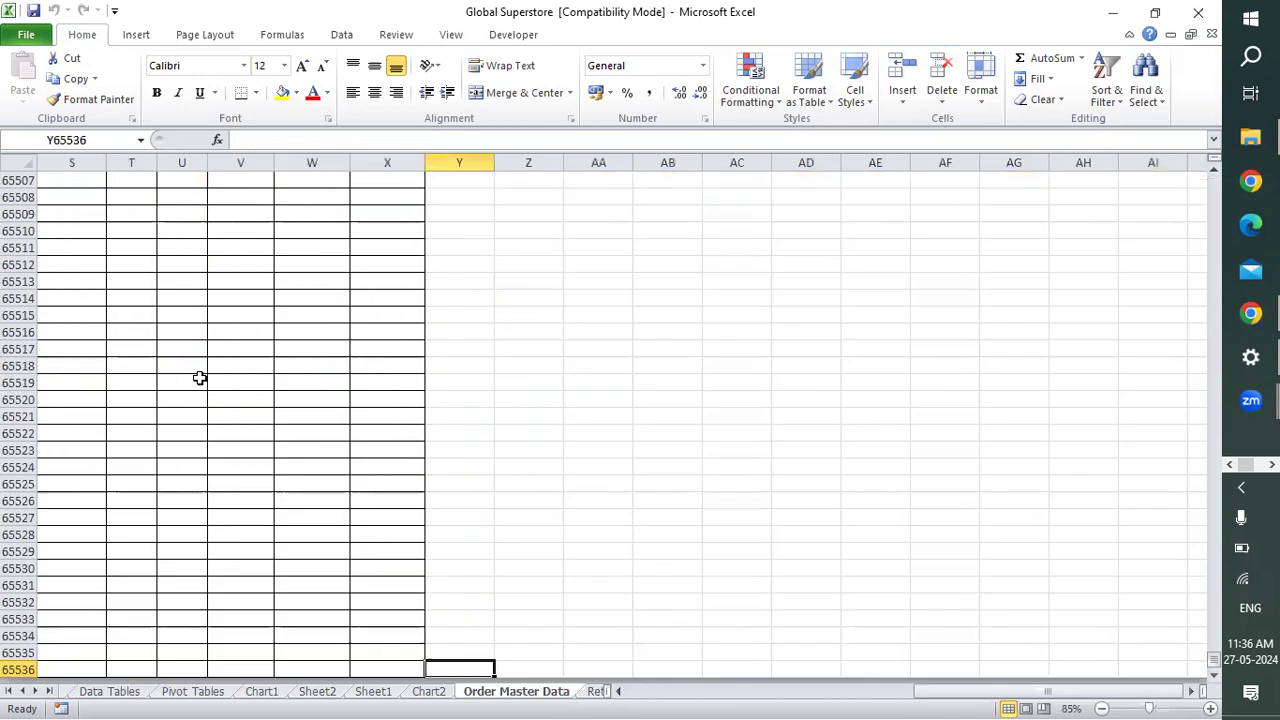
pyautogui.press('Down')
pyautogui.press('Home')
pyautogui.press('Up')
pyautogui.hotkey('ctrl', 'Up')
pyautogui.press('Down')
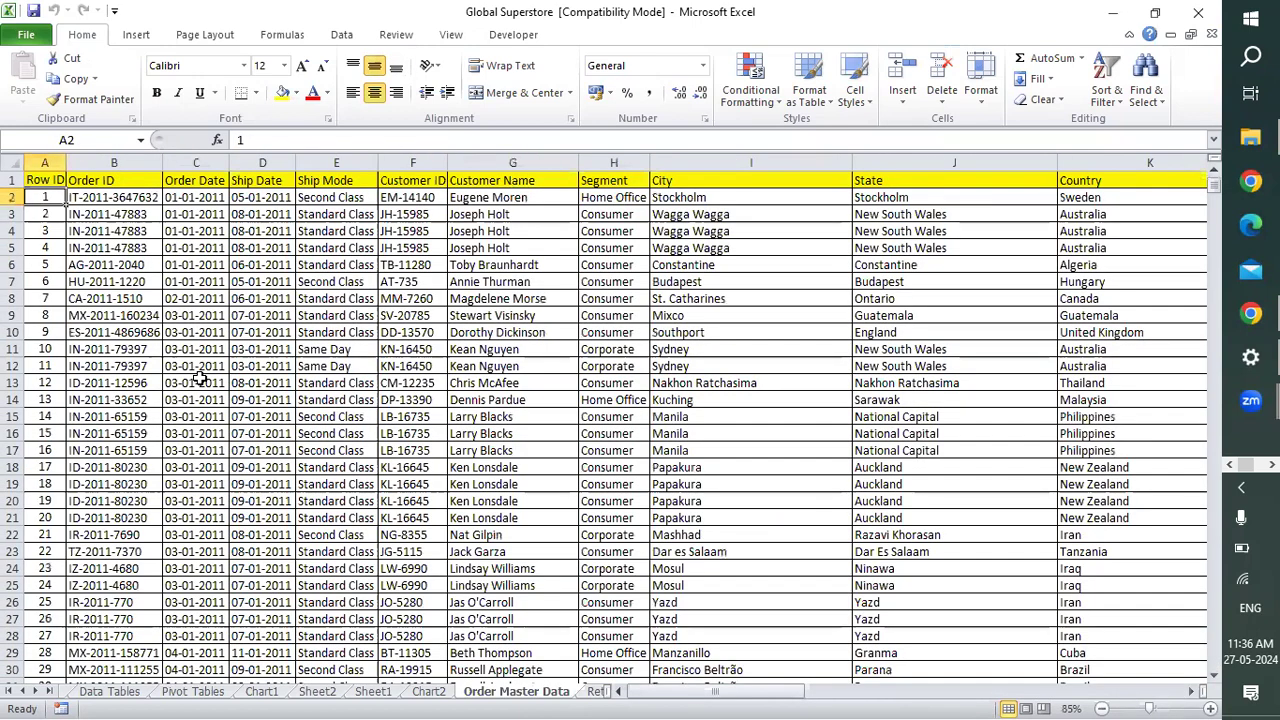
pyautogui.hotkey('ctrl', 'Down')
pyautogui.hotkey('ctrl', 'Up')
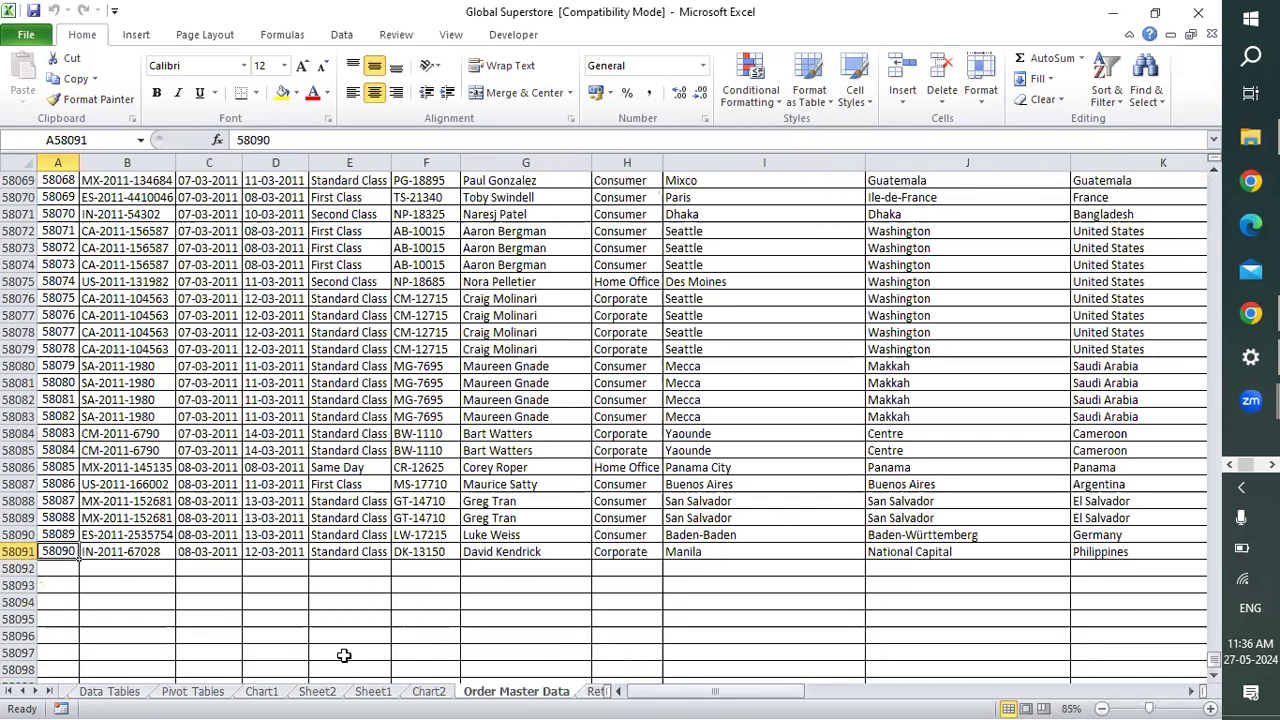
pyautogui.moveTo(604, 690); pyautogui.dragTo(843, 681)
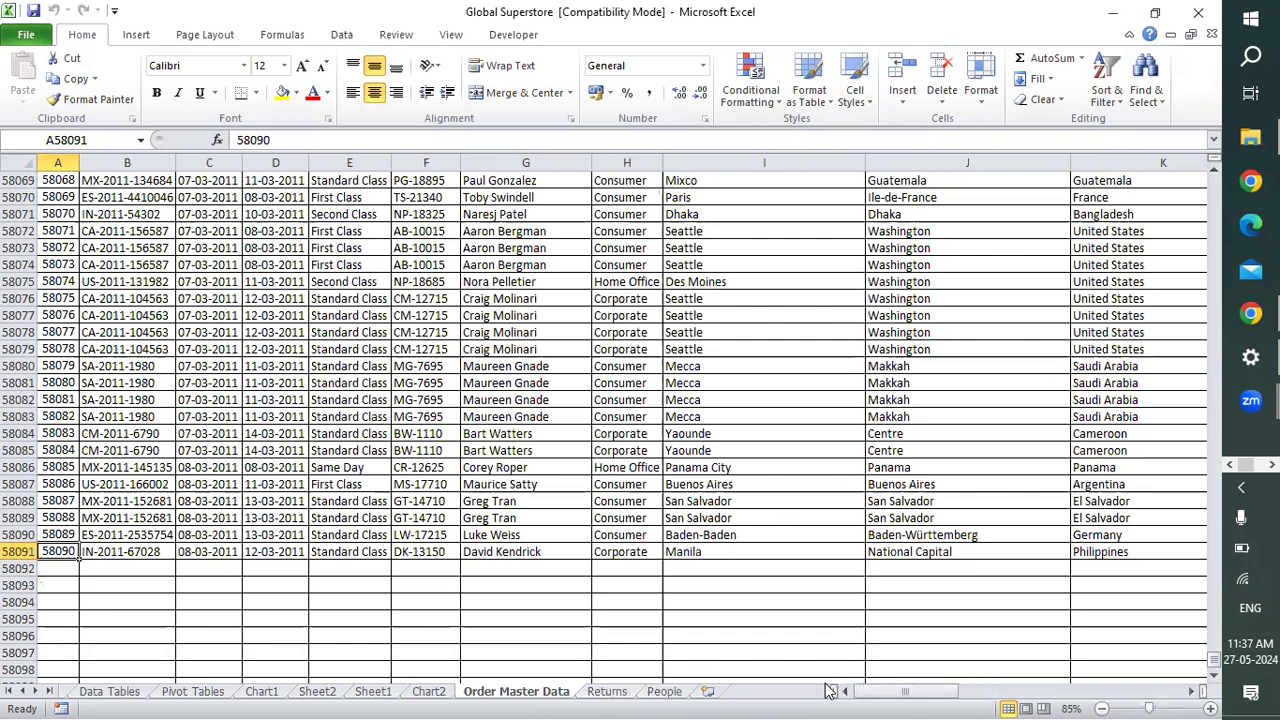
# Add filters to the Order Master Data header row and select the Market heading.
pyautogui.click(409, 485)
pyautogui.hotkey('ctrl', 'Up')
pyautogui.hotkey('ctrl', 'shift', 'l')
pyautogui.press('Right')
pyautogui.press('Right')
pyautogui.press('Right')
pyautogui.press('Right')
pyautogui.press('Right')
pyautogui.press('Right')
pyautogui.press('Right')
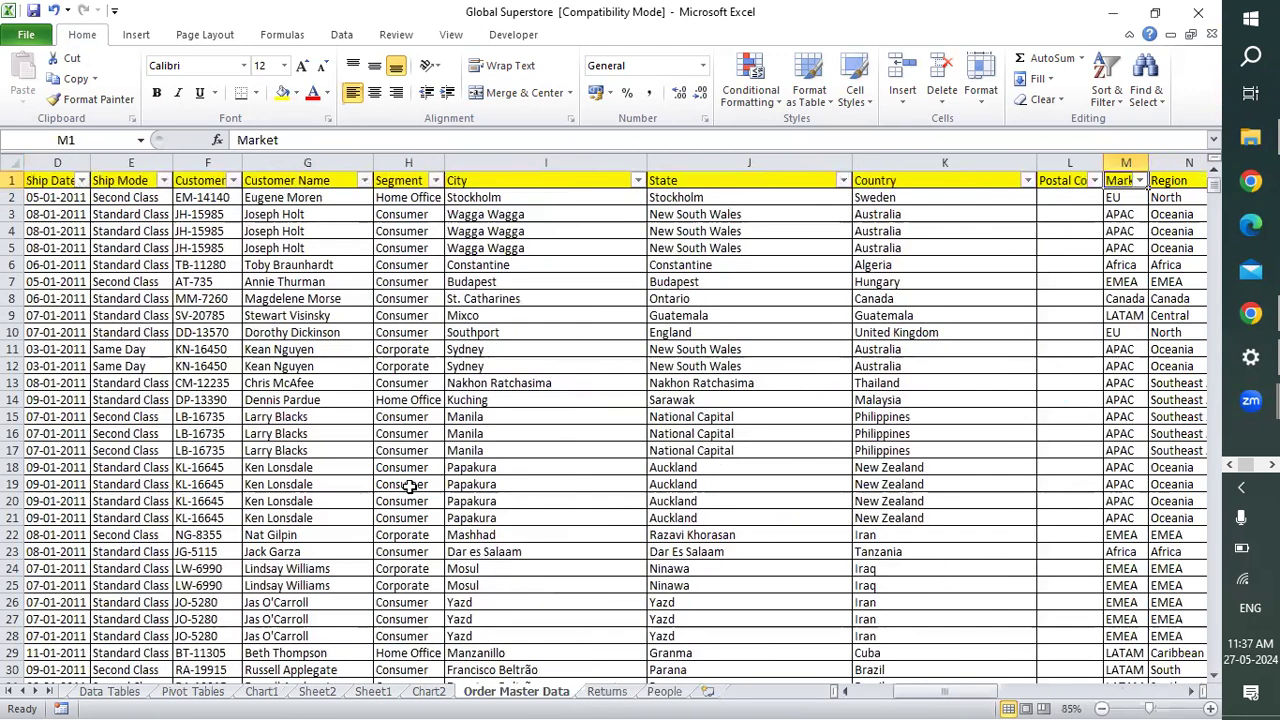
pyautogui.press('Right')
pyautogui.press('Right')
pyautogui.press('Right')
pyautogui.press('Left')
pyautogui.press('Left')
pyautogui.press('Left')
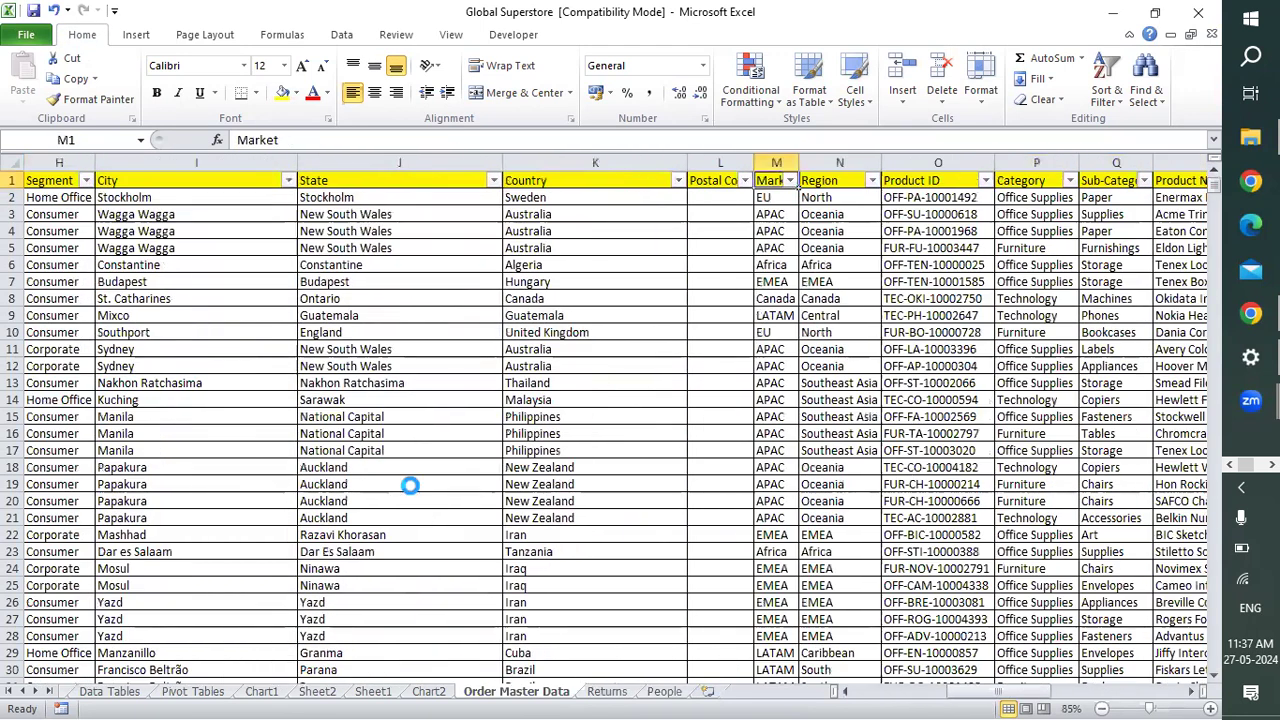
# Filter the Market column to Africa, Canada and US.
pyautogui.hotkey('alt', 'Down')
pyautogui.press('Down')
pyautogui.press('Down')
pyautogui.press('Down')
pyautogui.press('Down')
pyautogui.press('Down')
pyautogui.press('Down')
pyautogui.press('Down')
pyautogui.press('space')
pyautogui.press('space')
pyautogui.press('Down')
pyautogui.press('Down')
pyautogui.press('Down')
pyautogui.press('Down')
pyautogui.press('Down')
pyautogui.press('Up')
pyautogui.press('Up')
pyautogui.press('Up')
pyautogui.press('space')
pyautogui.press('Down')
pyautogui.press('Down')
pyautogui.press('Down')
pyautogui.press('Down')
pyautogui.press('space')
pyautogui.press('Return')
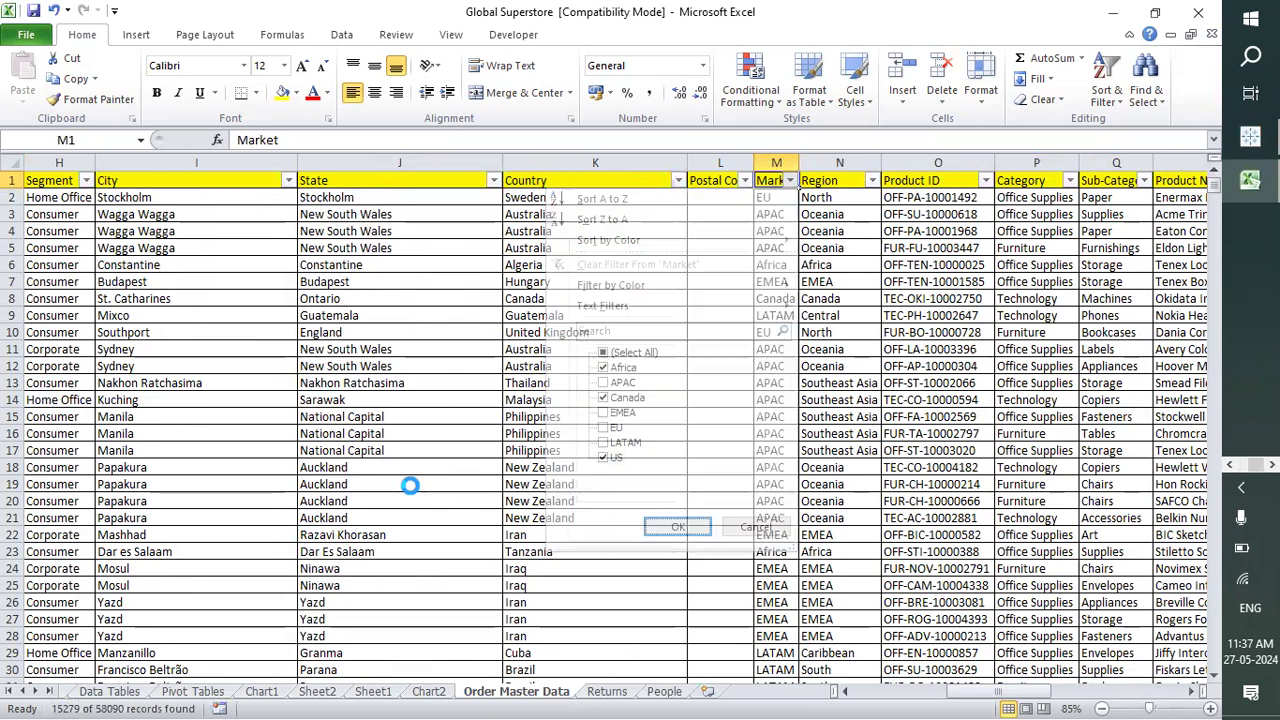
# Select all filtered records starting from the first visible Row ID to check their count.
pyautogui.press('Down')
pyautogui.press('Down')
pyautogui.press('Up')
pyautogui.press('Right')
pyautogui.press('Left')
pyautogui.press('Left')
pyautogui.press('Left')
pyautogui.press('Home')
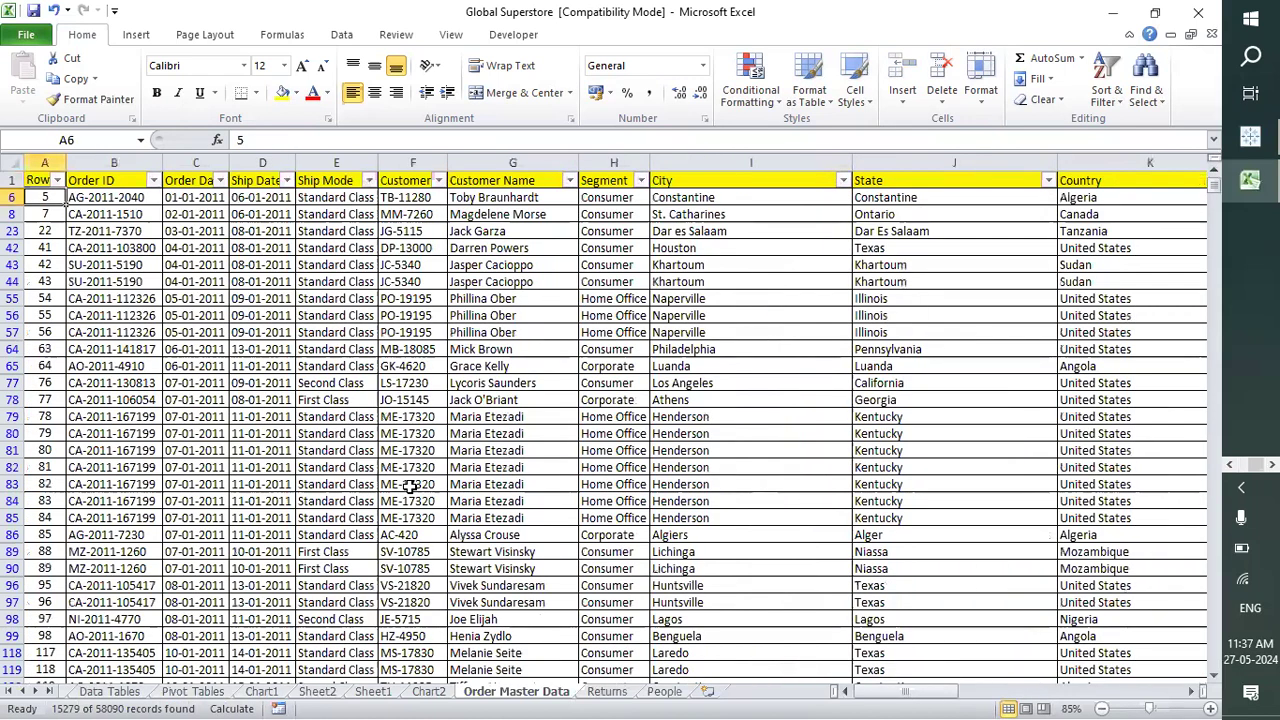
pyautogui.hotkey('ctrl', 'shift', 'Down')
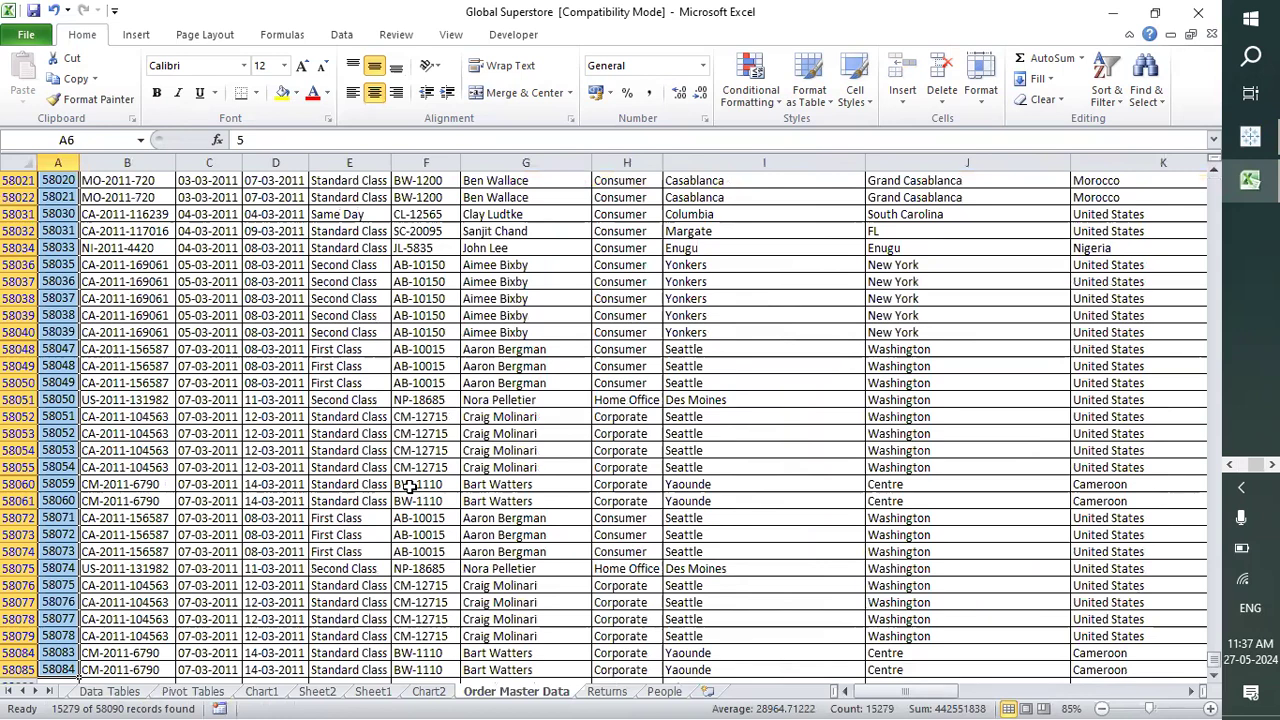
pyautogui.hotkey('ctrl', 'shift', 'Right')
# Remove US from the Market filter, keeping Africa and Canada, and select the filtered Market cells to count them.
pyautogui.hotkey('ctrl', 'Home')
pyautogui.press('Right')
pyautogui.press('Right')
pyautogui.press('Right')
pyautogui.press('Right')
pyautogui.press('Right')
pyautogui.press('Right')
pyautogui.press('Right')
pyautogui.press('Right')
pyautogui.press('Right')
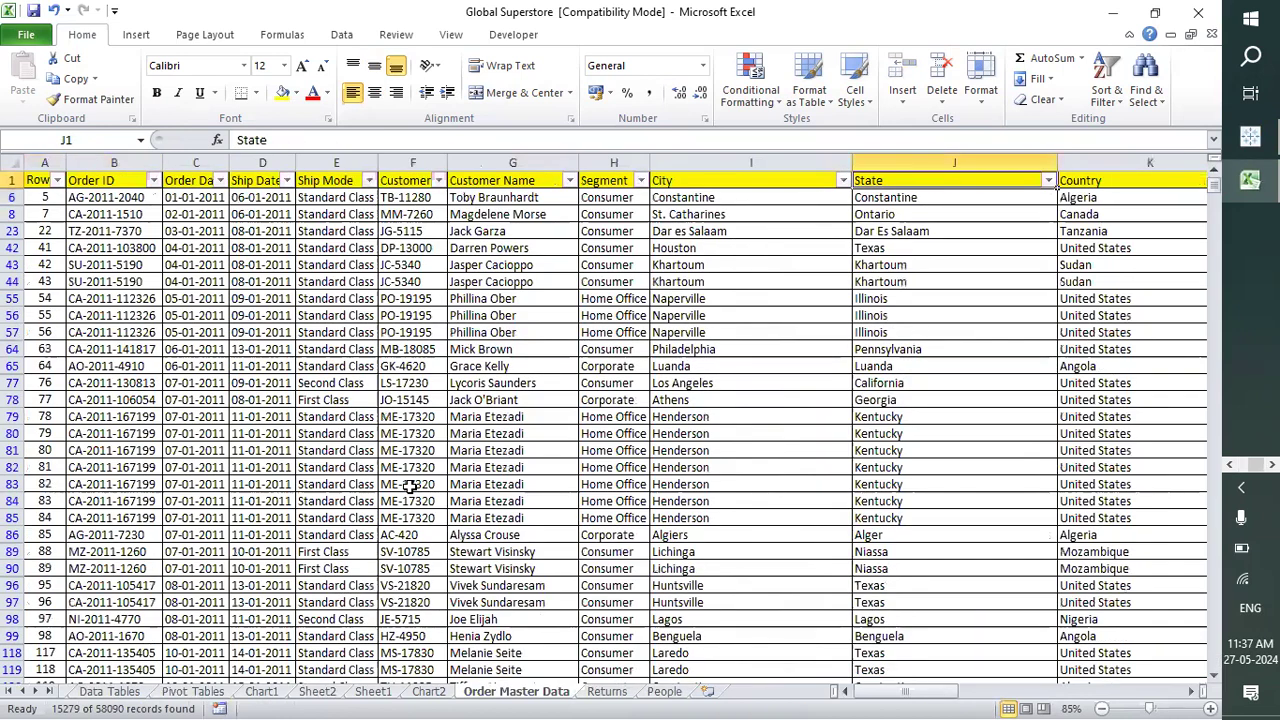
pyautogui.press('Right')
pyautogui.press('Right')
pyautogui.press('Right')
pyautogui.press('Right')
pyautogui.press('Right')
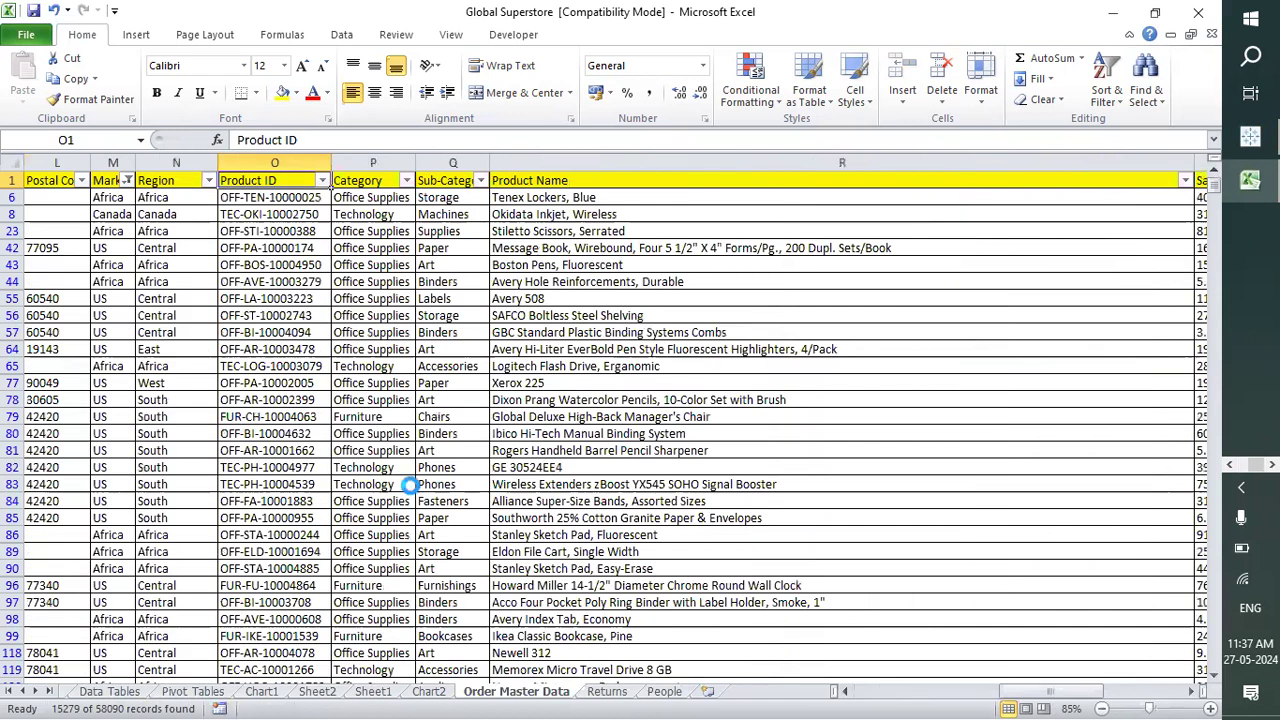
pyautogui.press('Left')
pyautogui.press('Left')
pyautogui.hotkey('alt', 'Down')
pyautogui.press('Down')
pyautogui.press('Down')
pyautogui.press('Down')
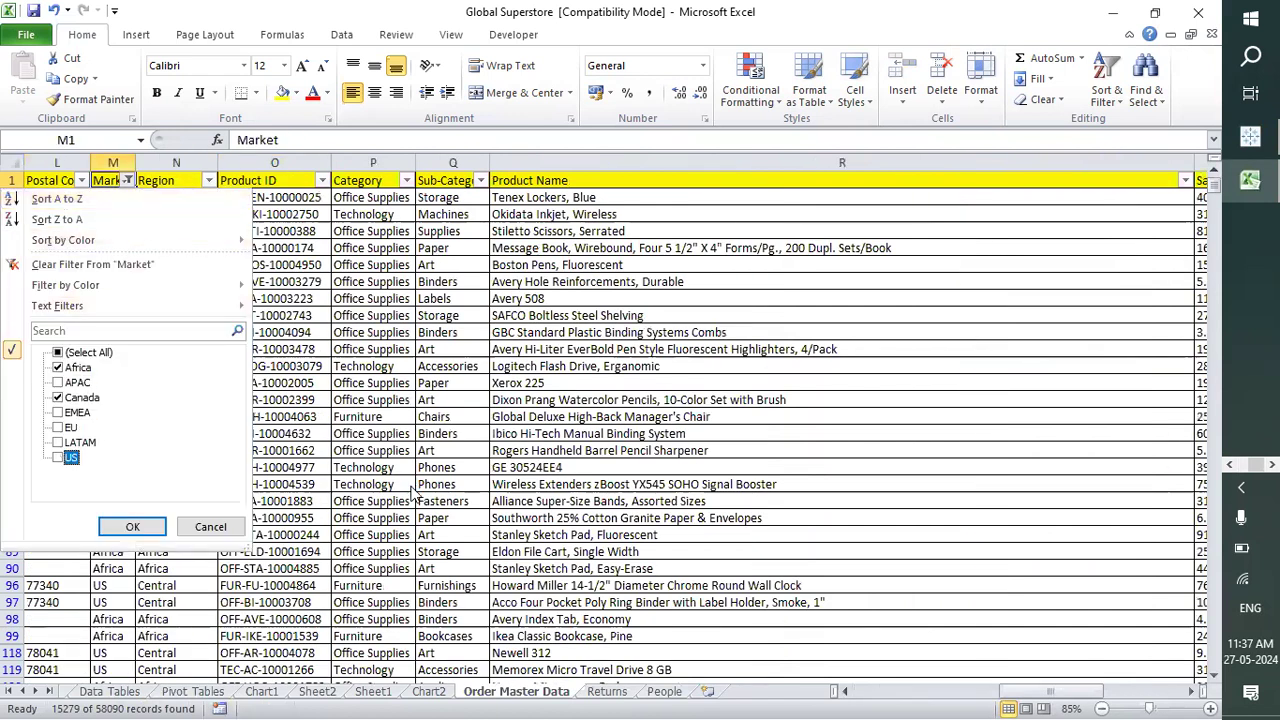
pyautogui.press('Return')
pyautogui.press('Down')
pyautogui.hotkey('ctrl', 'shift', 'Down')
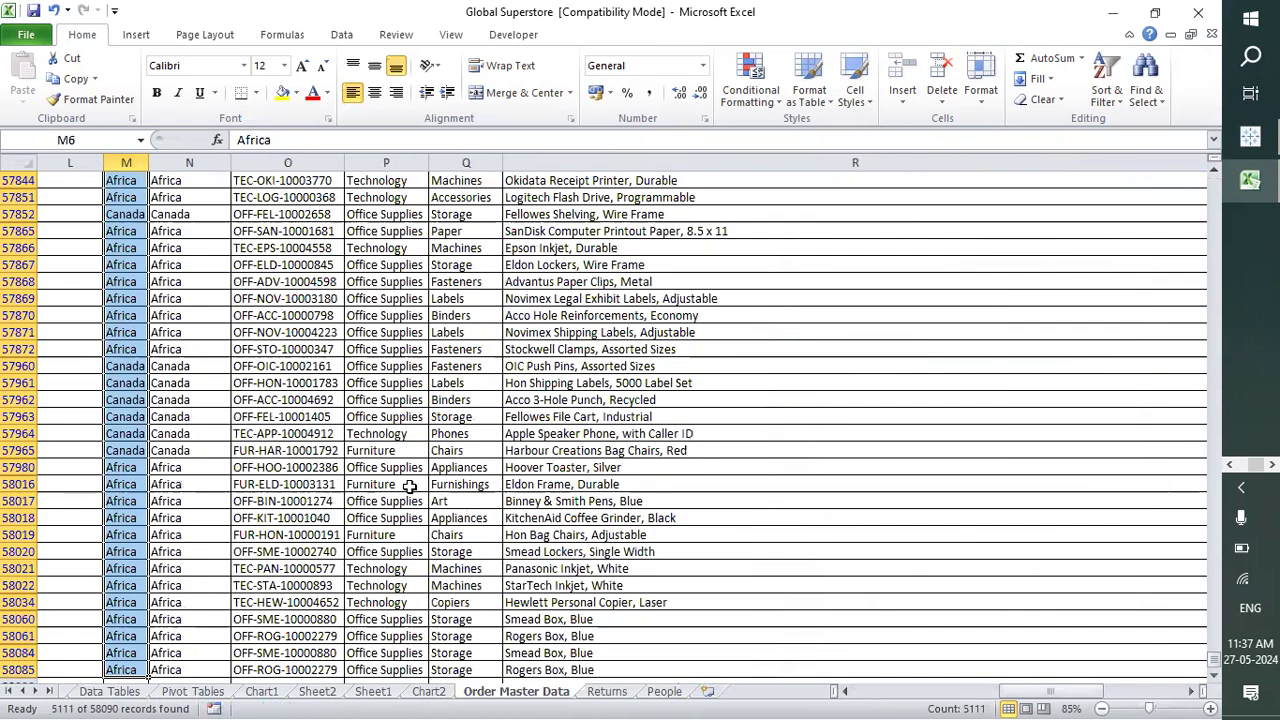
# Restrict the Market filter to Africa only and select the filtered Market cells to count them.
pyautogui.hotkey('ctrl', 'Up')
pyautogui.hotkey('alt', 'Down')
pyautogui.press('Down')
pyautogui.press('Down')
pyautogui.press('Down')
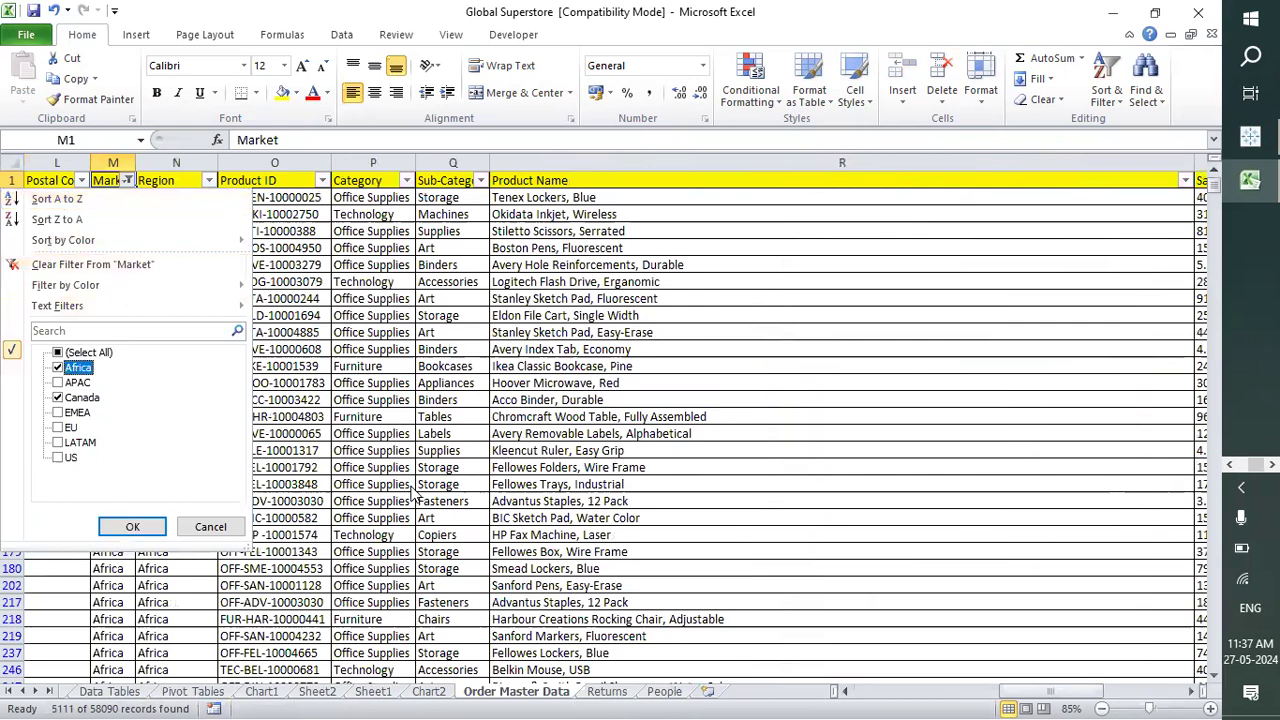
pyautogui.press('space')
pyautogui.press('Return')
pyautogui.press('Down')
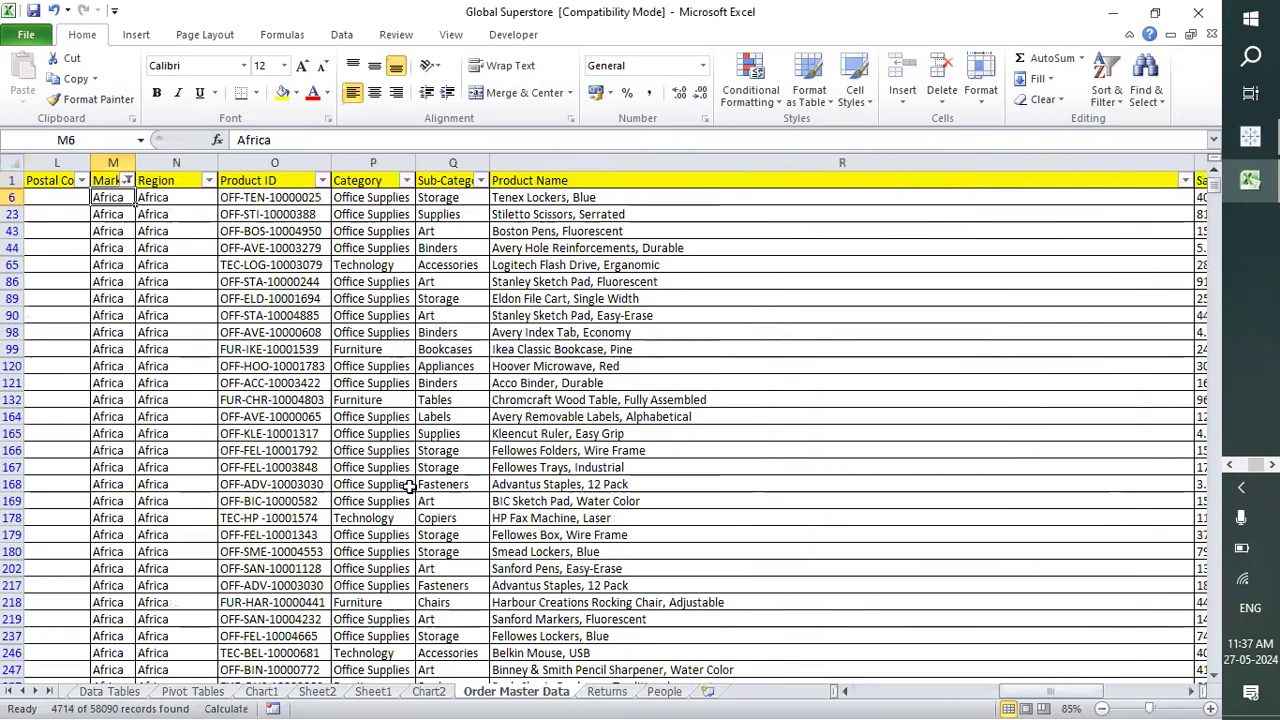
pyautogui.hotkey('ctrl', 'shift', 'Down')
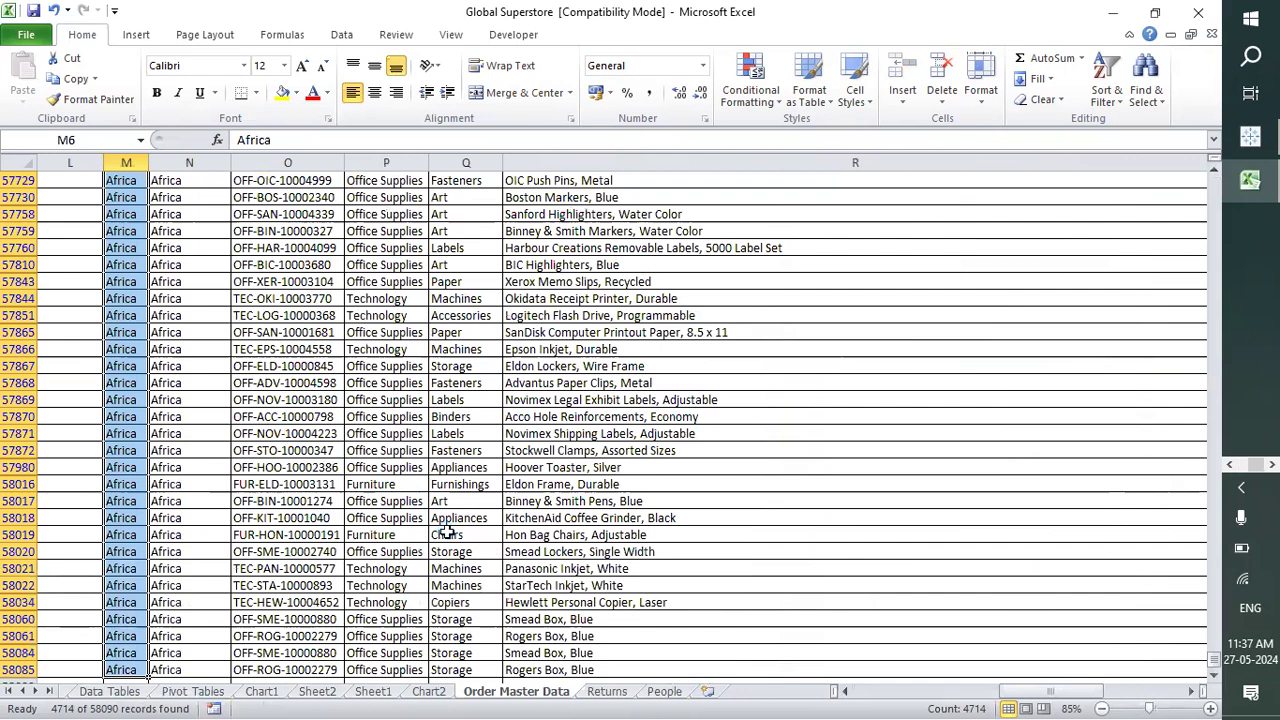
# Create a blank workbook and enter Africa in G3 with its record count 4714 in H3.
pyautogui.hotkey('ctrl', 'n')
pyautogui.click(418, 220)
pyautogui.write('Africa')
pyautogui.press('Tab')
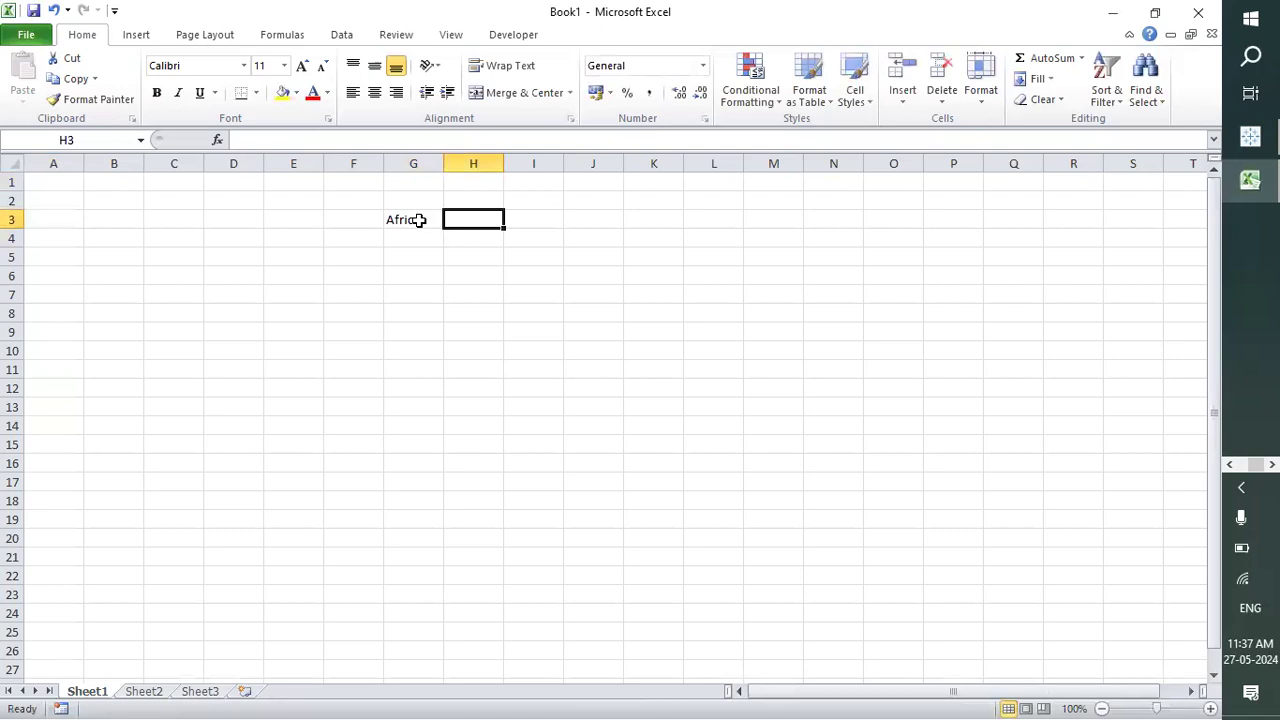
pyautogui.write('41')
pyautogui.press('Return')
pyautogui.press('Up')
pyautogui.press('XF86AudioRaiseVolume')
pyautogui.press('F2')
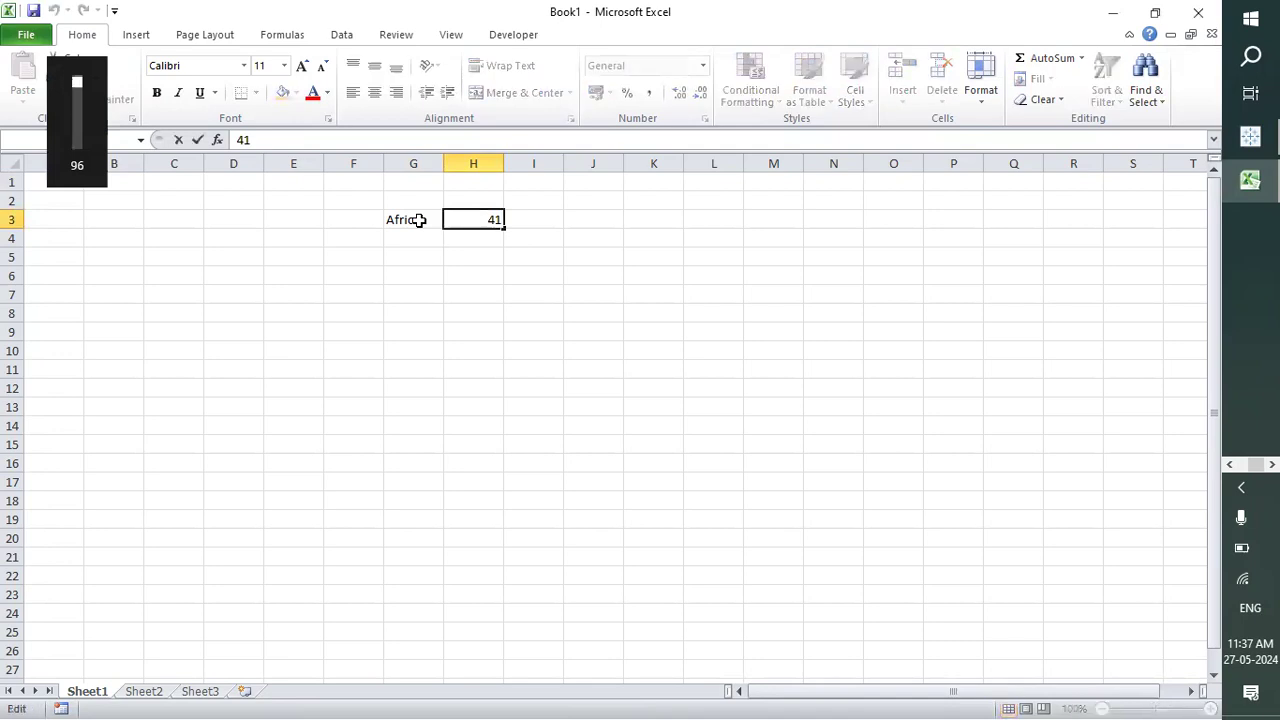
pyautogui.press('BackSpace')
pyautogui.write('71')
pyautogui.write('4')
pyautogui.press('Return')
# Enter the Canada label in G4, below Africa.
pyautogui.press('Left')
pyautogui.write('C')
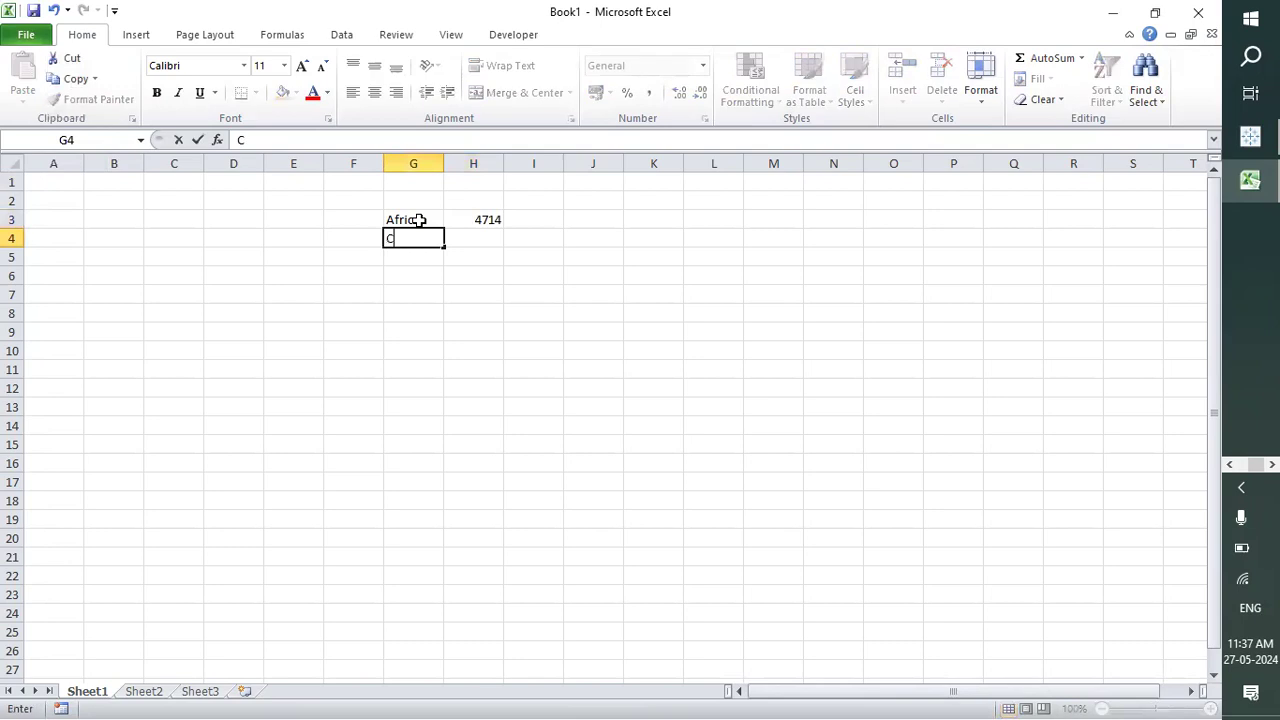
pyautogui.write('annada')
pyautogui.press('Tab')
# Return to the Global Superstore workbook and filter the Market column to Canada only.
pyautogui.hotkey('alt', 'Tab')
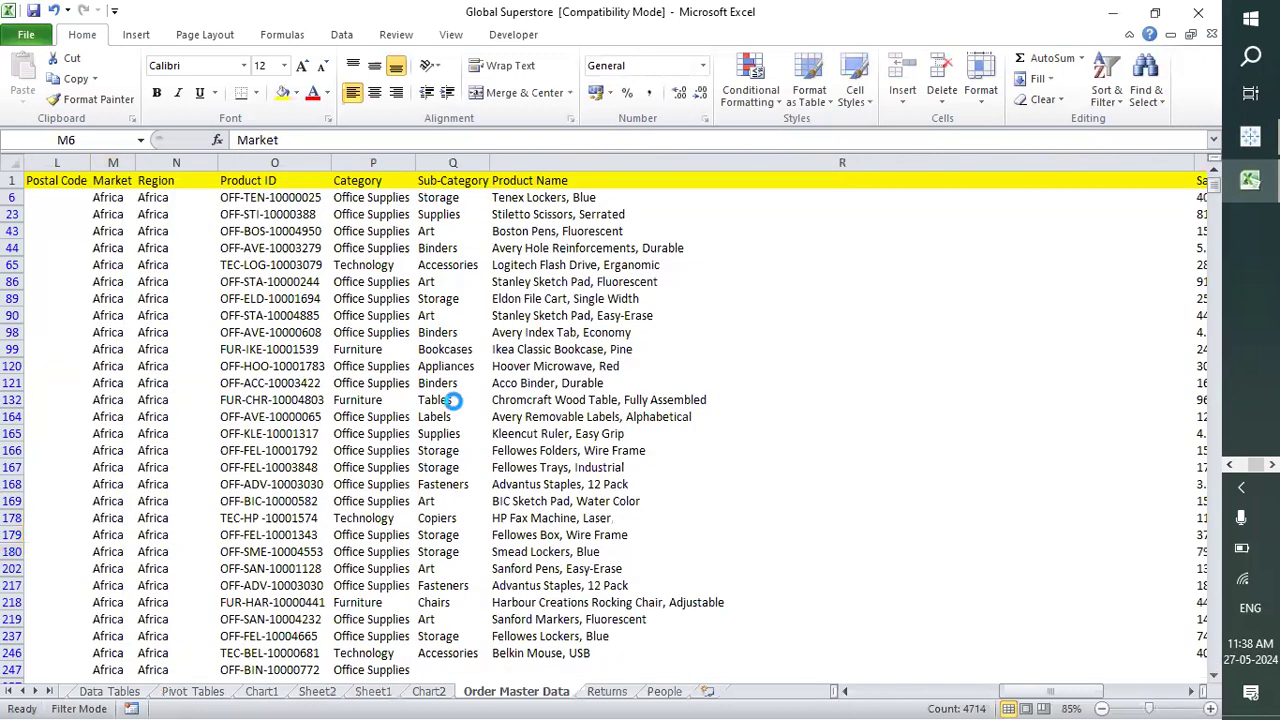
pyautogui.hotkey('ctrl', 'Up')
pyautogui.hotkey('alt', 'Down')
pyautogui.press('Down')
pyautogui.press('space')
pyautogui.press('Return')
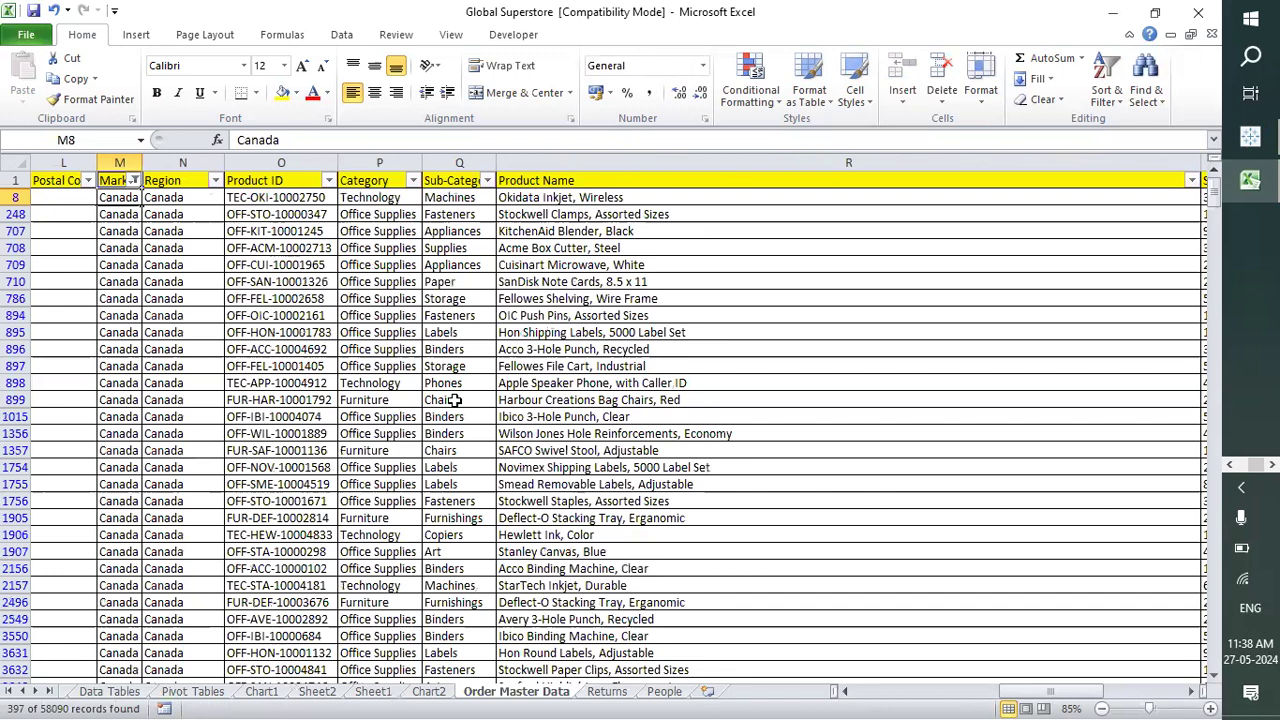
# Select the filtered Canada cells in the Market column to count them, and enter 397 in H4 of Book1.
pyautogui.hotkey('ctrl', 'shift', 'Down')
pyautogui.hotkey('shift', 'BackSpace')
pyautogui.hotkey('ctrl', 'Up')
pyautogui.hotkey('ctrl', 'Tab')
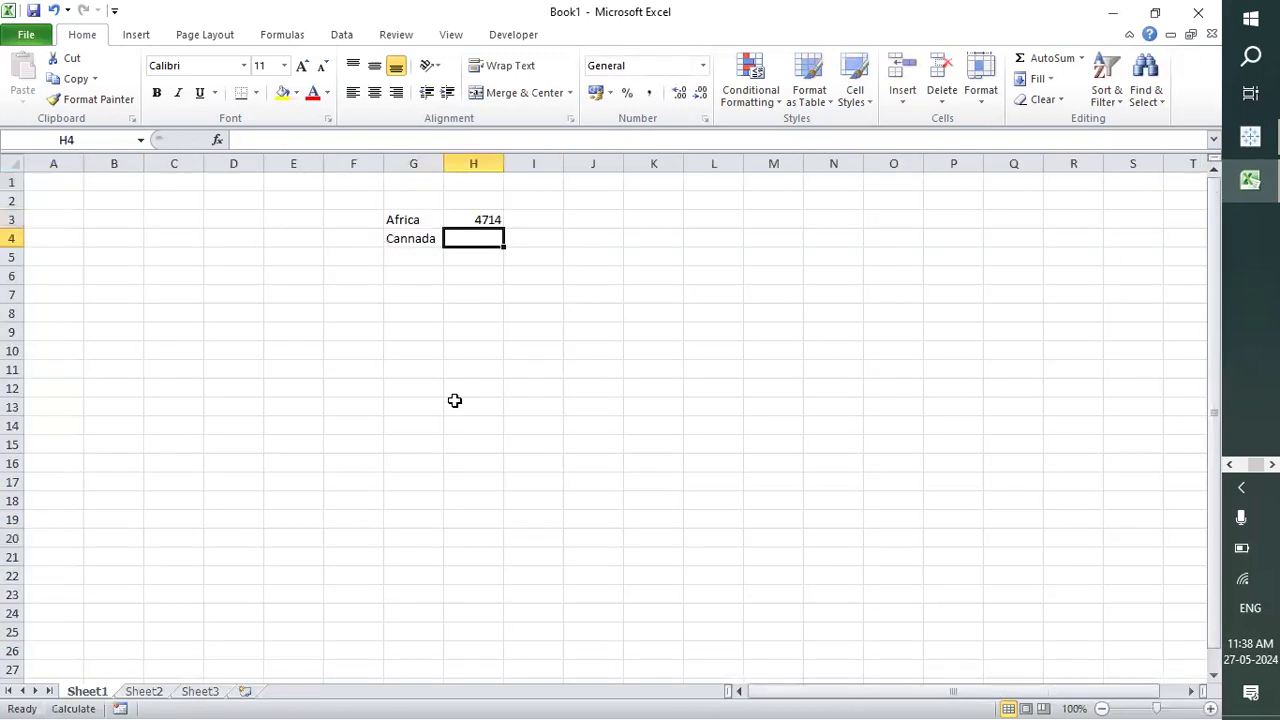
pyautogui.write('397')
pyautogui.press('Return')
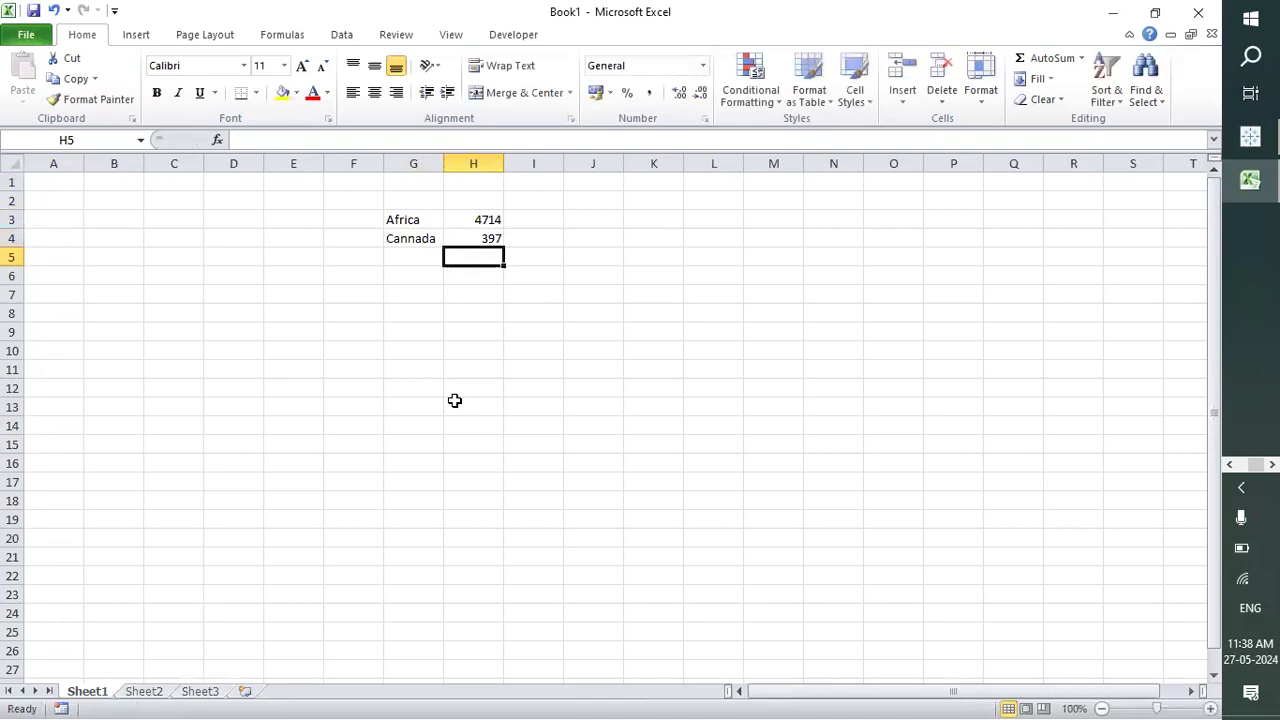
# Total H3:H4 in H5 with a SUM formula and make the result bold.
pyautogui.hotkey('alt', '=')
pyautogui.press('Return')
pyautogui.press('Up')
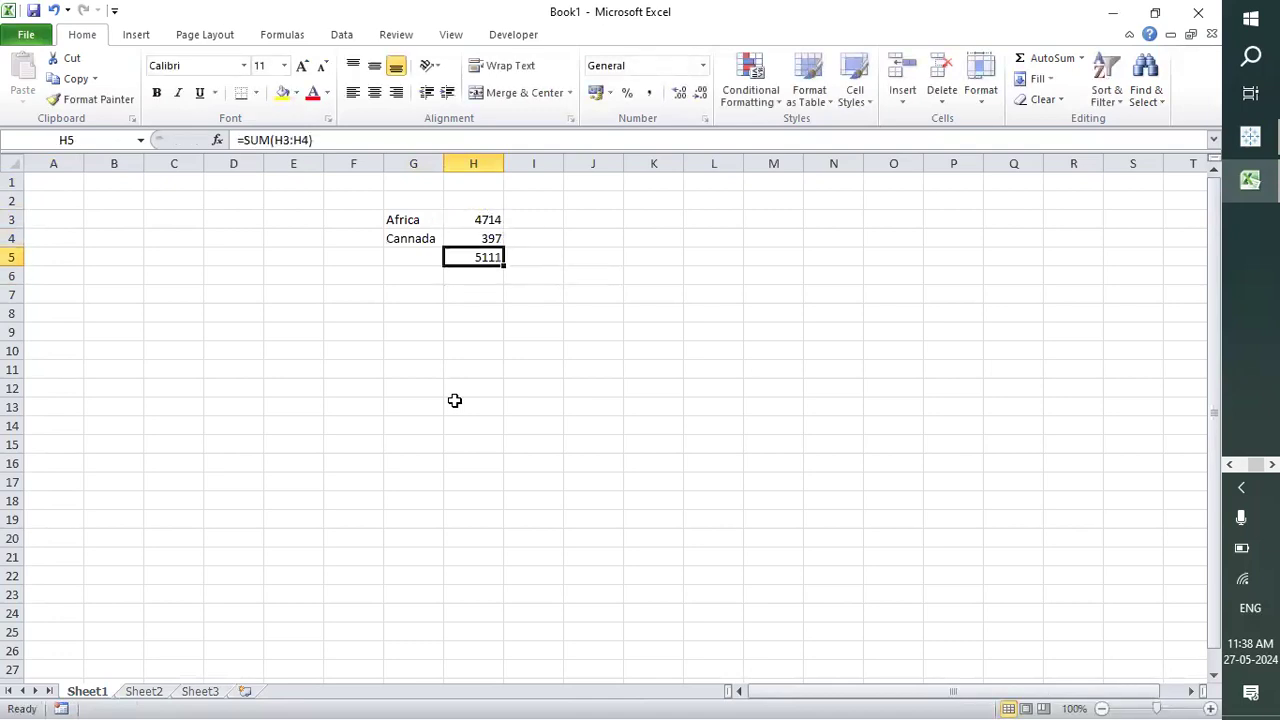
pyautogui.hotkey('ctrl', 'b')
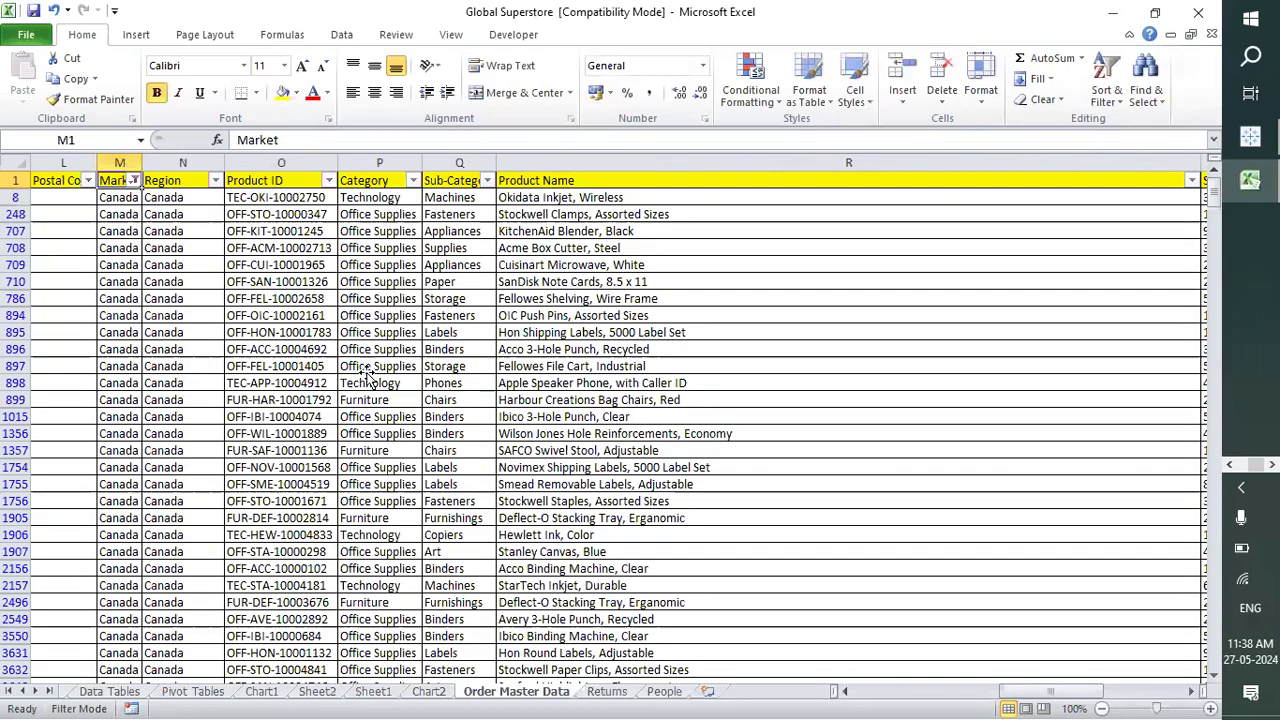
# In the Global Superstore workbook, copy all filtered Canada rows across every column and paste them below the last record of Order Master Data.
pyautogui.click(367, 372)
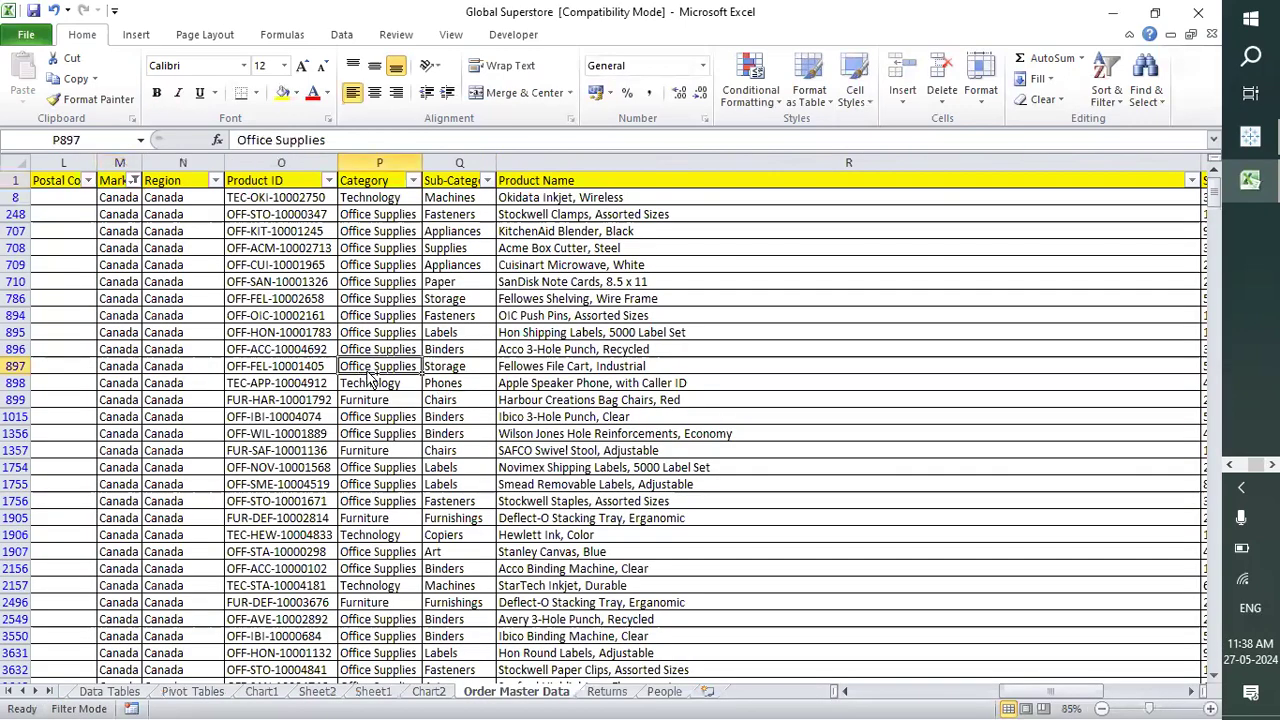
pyautogui.hotkey('ctrl', 'Up')
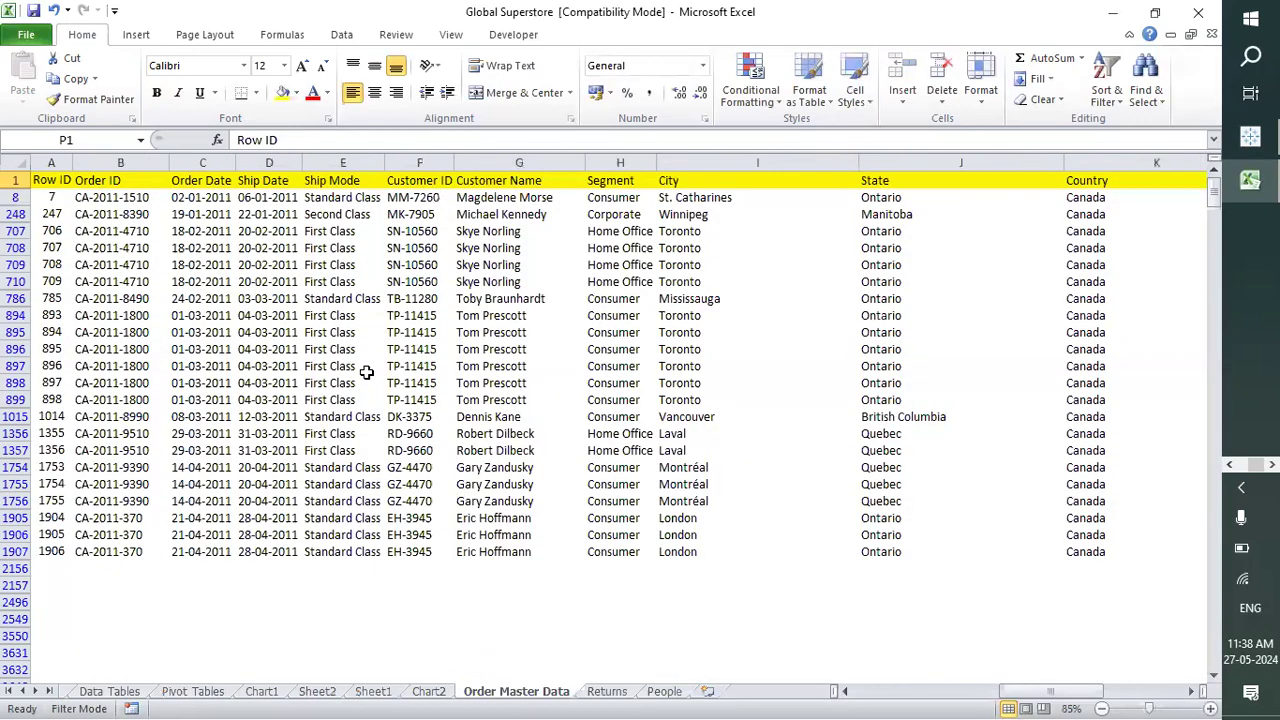
pyautogui.hotkey('ctrl', 'Home')
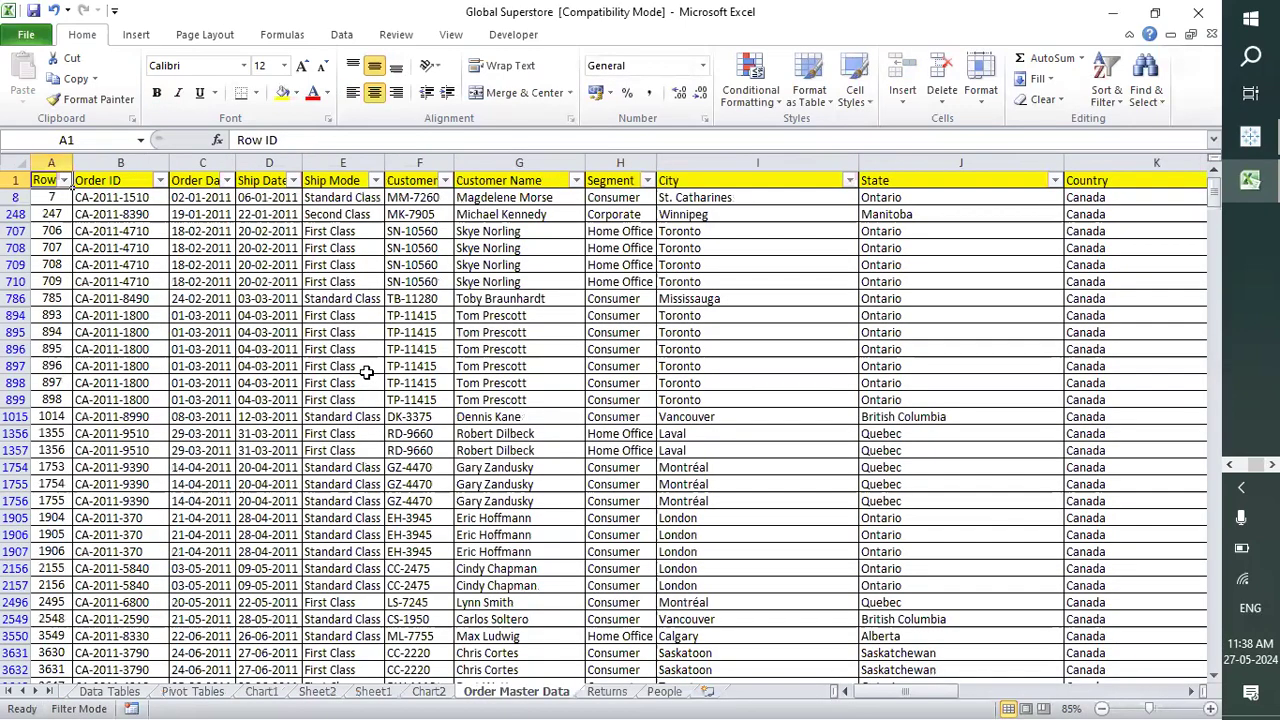
pyautogui.hotkey('ctrl', 'shift', 'Down')
pyautogui.hotkey('ctrl', 'shift', 'Right')
pyautogui.hotkey('ctrl', 'shift', 'Right')
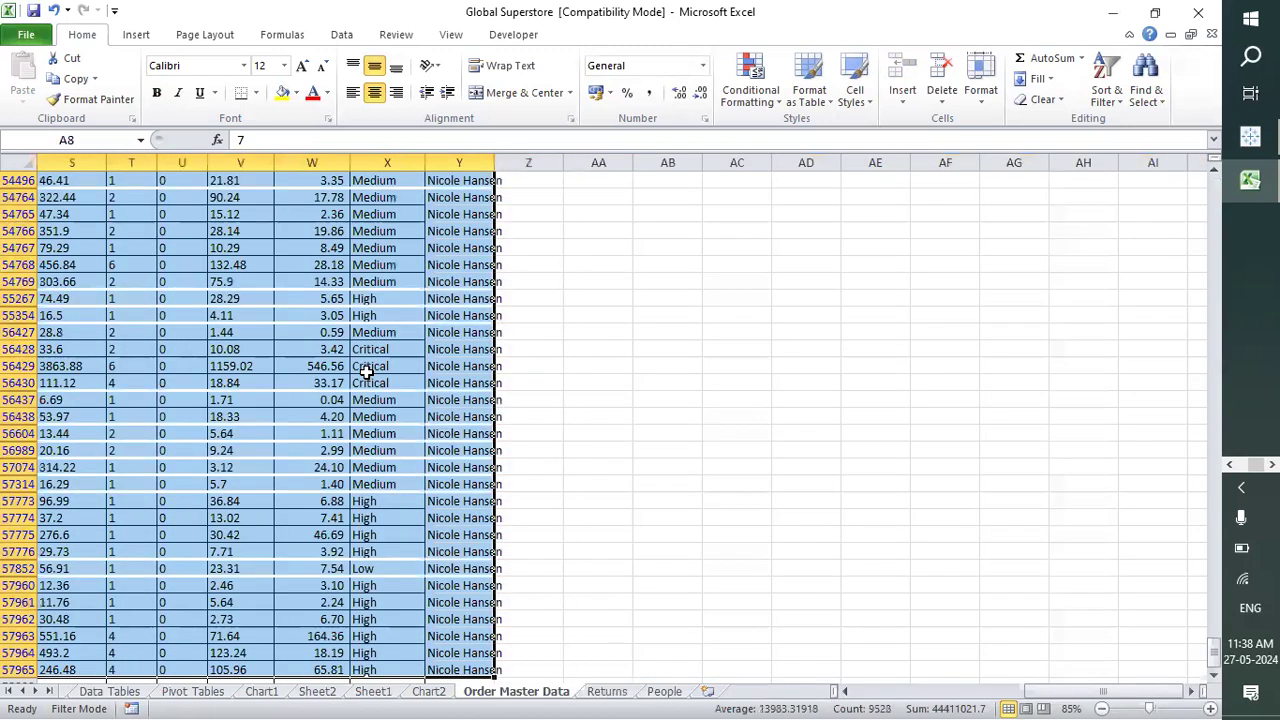
pyautogui.hotkey('ctrl', 'c')
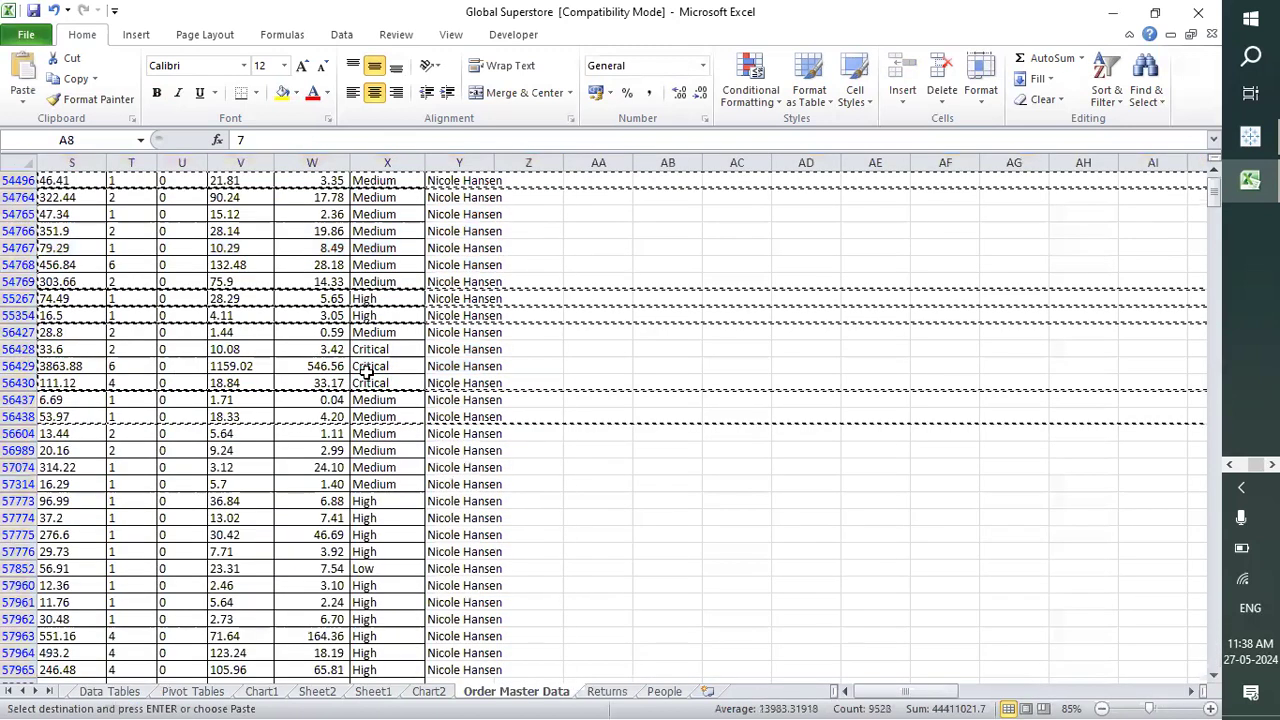
pyautogui.hotkey('ctrl', 'Down')
pyautogui.press('Down')
pyautogui.hotkey('ctrl', 'v')
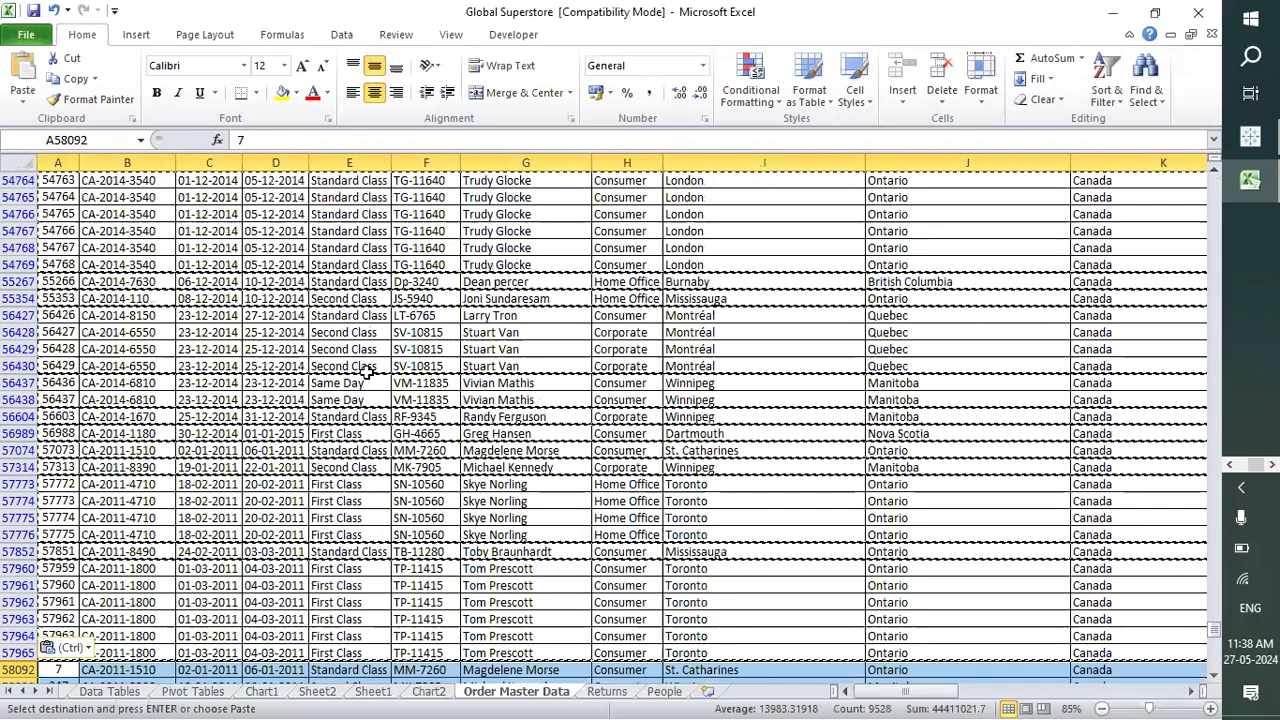
pyautogui.hotkey('ctrl', 'Down')
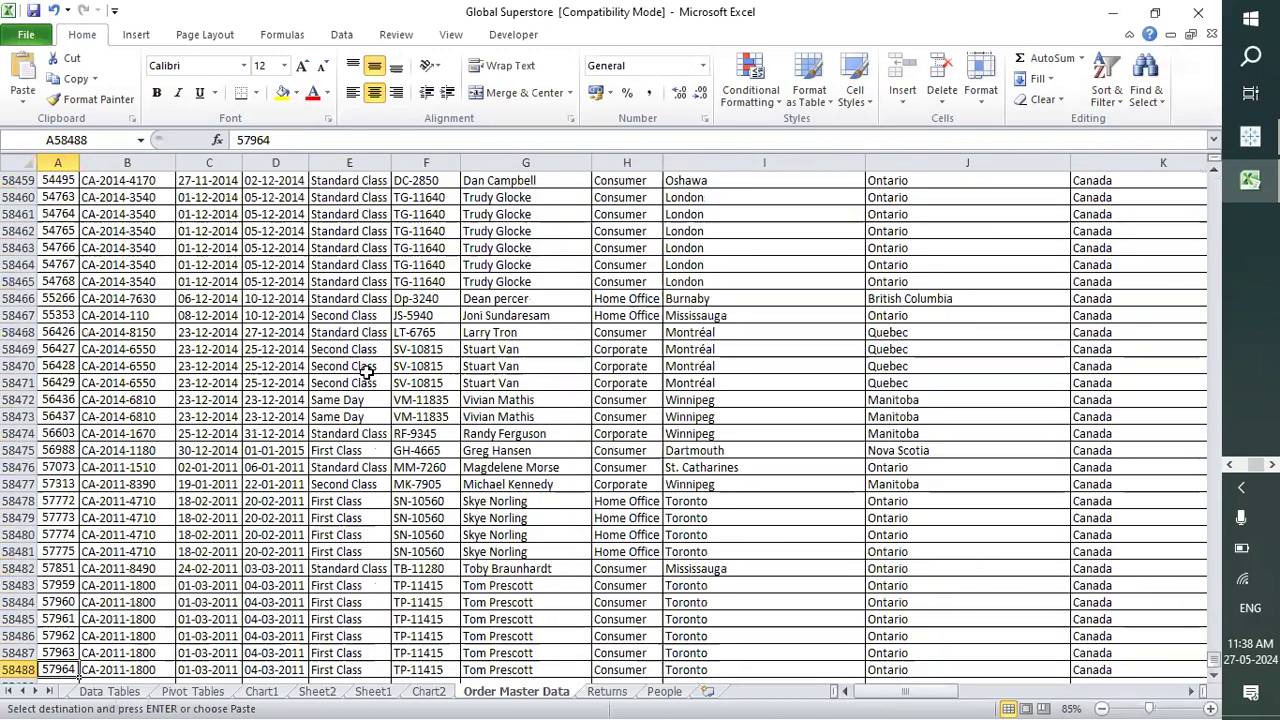
# Save the Global Superstore workbook and remove the filter from the Order Master Data sheet.
pyautogui.hotkey('ctrl', 'Home')
pyautogui.hotkey('ctrl', 's')
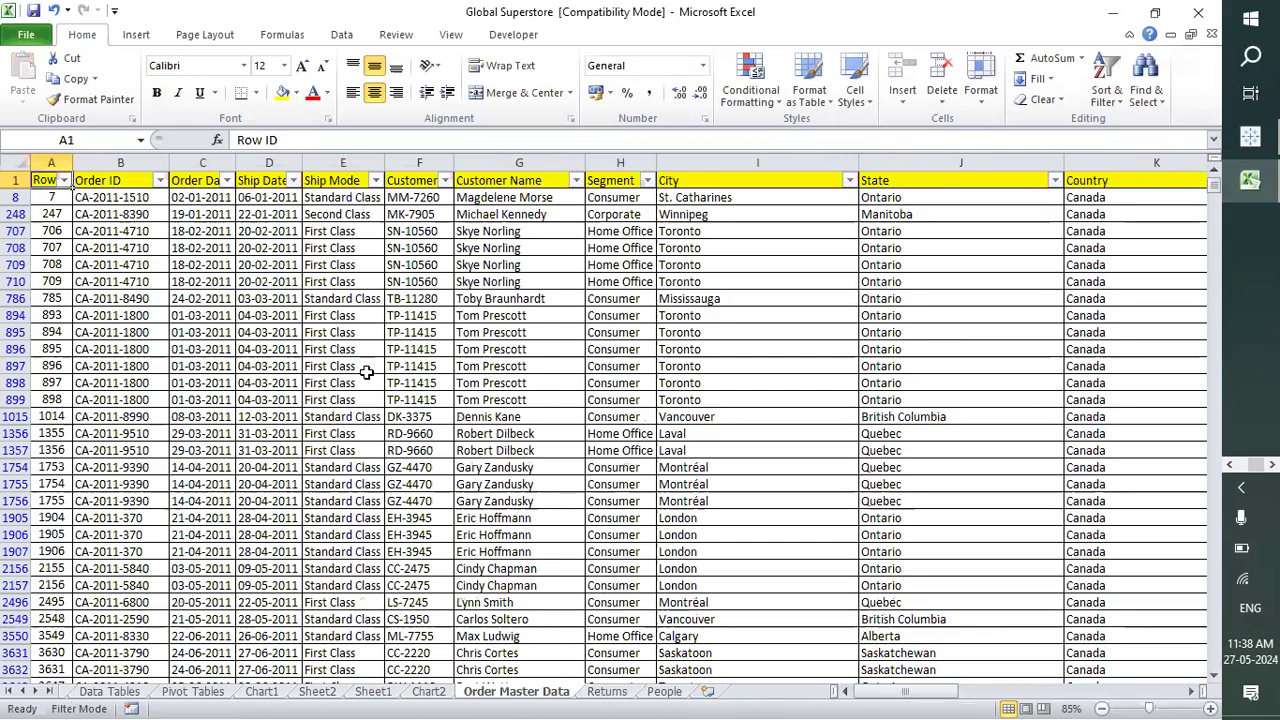
pyautogui.hotkey('ctrl', 'shift', 'l')
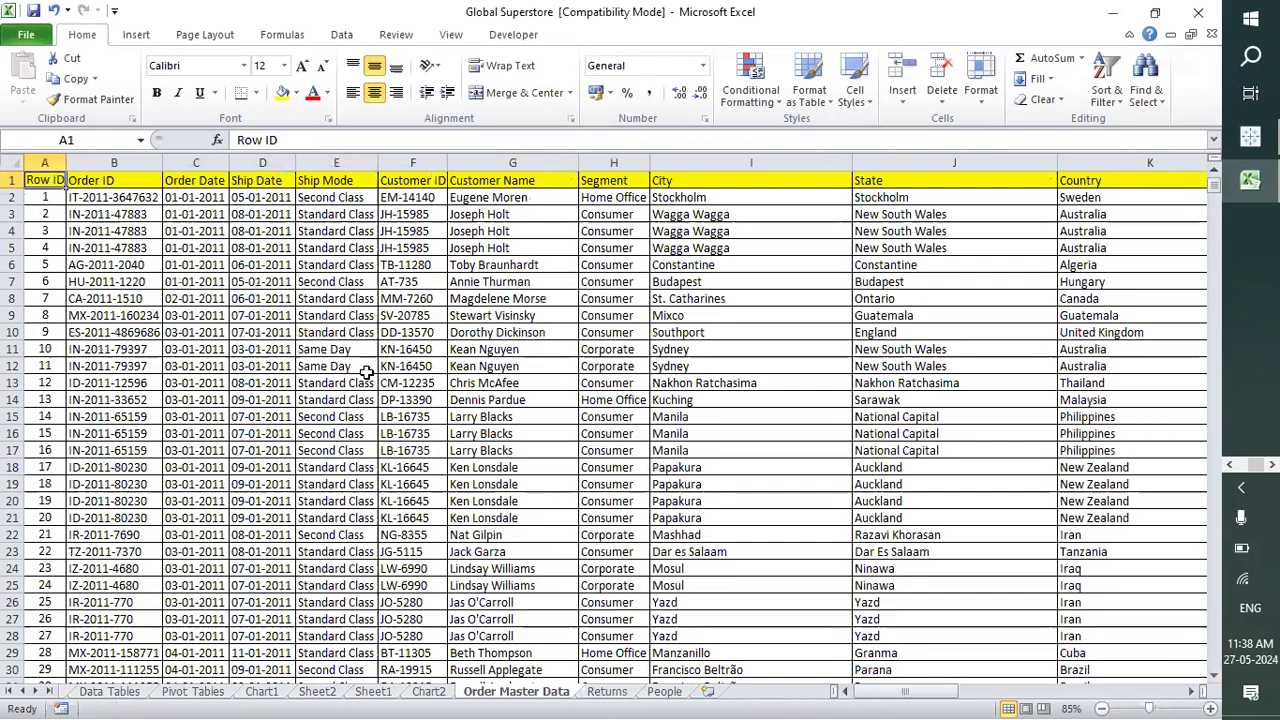
# Renumber the Row ID column sequentially from 1 through the last pasted record by extending the first three IDs.
pyautogui.press('Down')
pyautogui.hotkey('shift', 'Down')
pyautogui.hotkey('shift', 'Down')
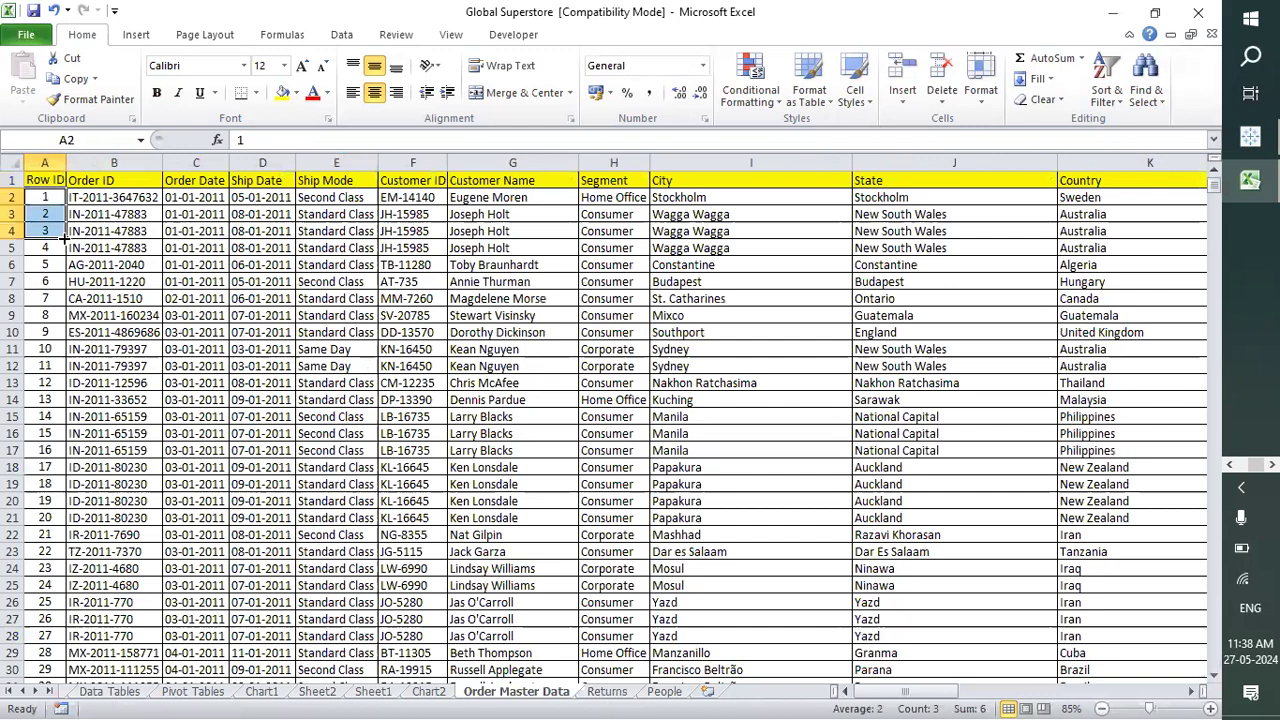
pyautogui.hotkey('ctrl', 'shift', 'Down')
pyautogui.hotkey('ctrl', 'Down')
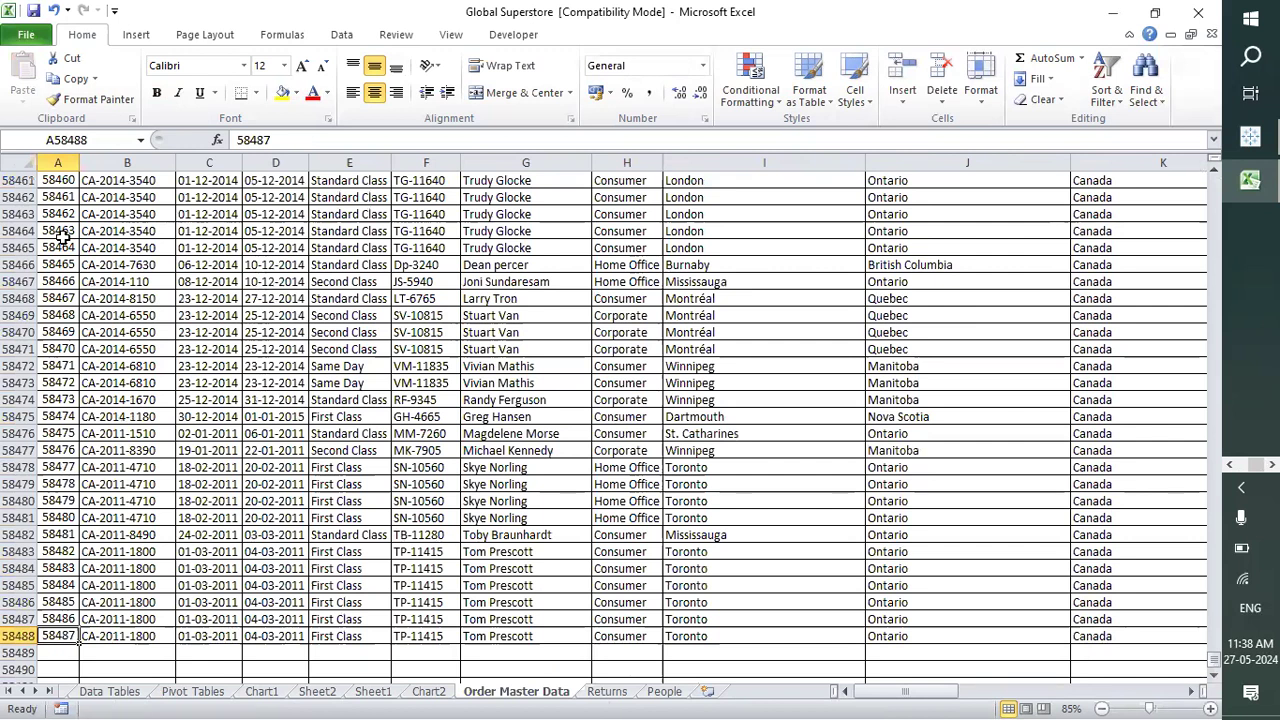
# Return to Book1 and enter the new total row count 58487 in J5 in bold.
pyautogui.hotkey('ctrl', 'Tab')
pyautogui.click(576, 254)
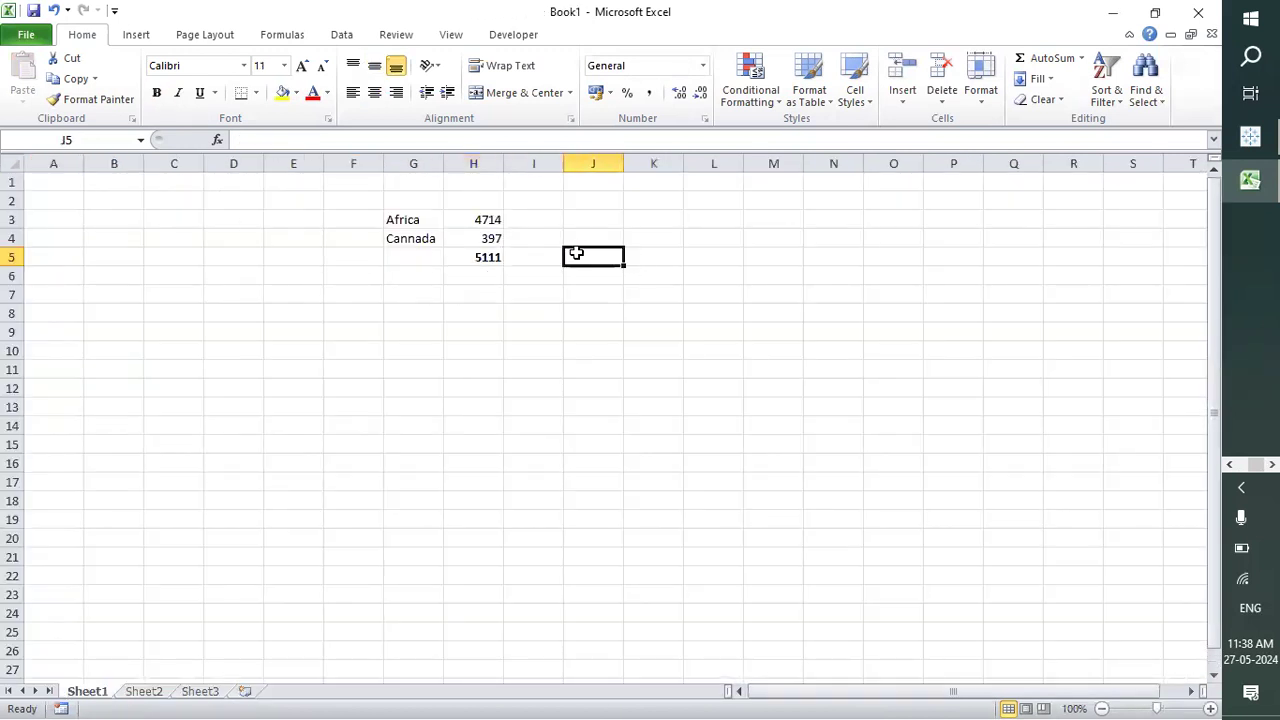
pyautogui.write('58487')
pyautogui.press('Return')
pyautogui.click(576, 254)
pyautogui.hotkey('ctrl', 'b')
# Review the Canada count in Book1, and switch to Tableau to check the Order Master Data extract's row count.
pyautogui.press('Left')
pyautogui.press('Up')
pyautogui.press('Left')
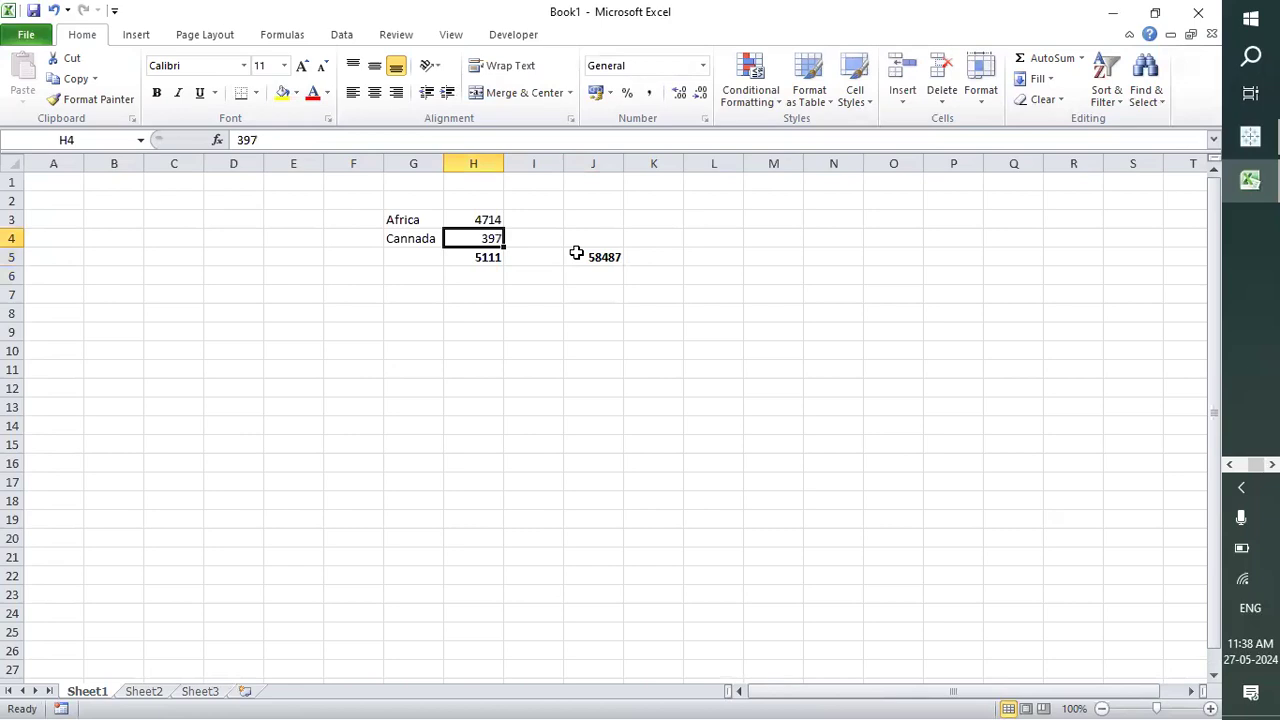
pyautogui.press('Right')
pyautogui.press('Left')
pyautogui.press('Right')
pyautogui.press('Right')
pyautogui.hotkey('alt', 'Tab')
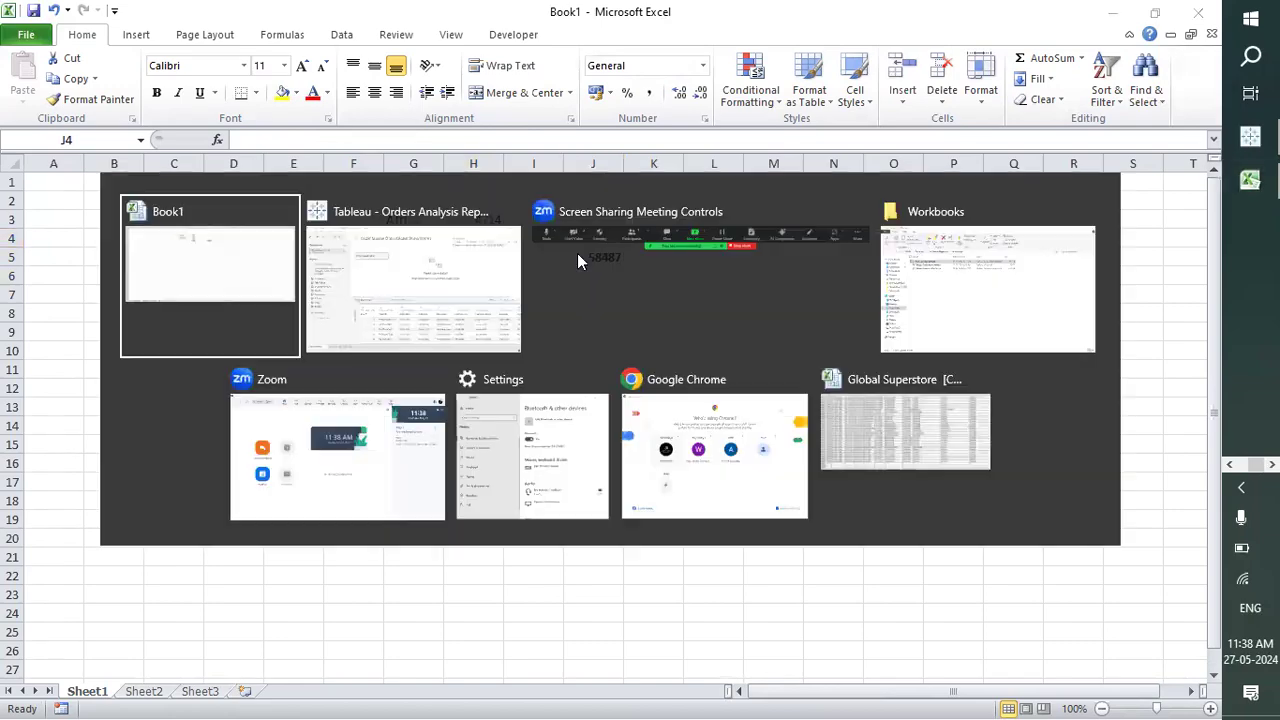
pyautogui.click(941, 150)
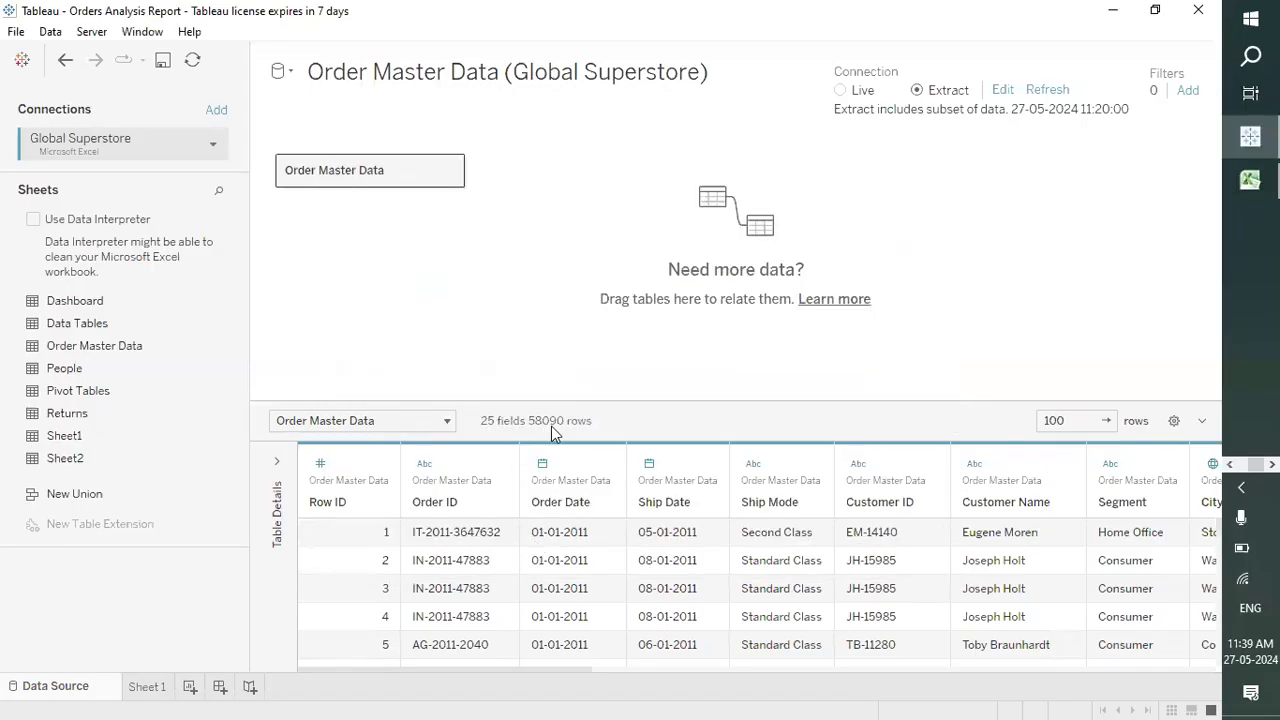
# Switch back to Book1 in Excel and enter 50890 in J4, above the total row count.
pyautogui.hotkey('alt', 'Tab')
pyautogui.click(680, 232)
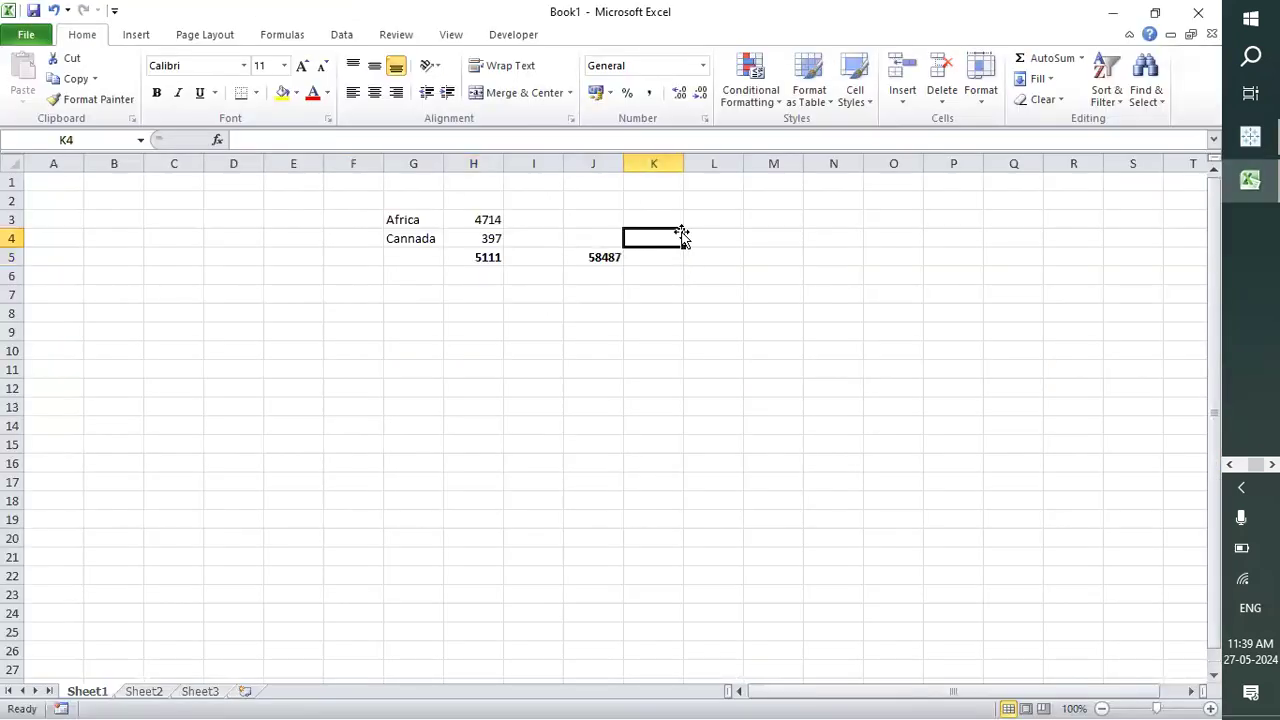
pyautogui.click(606, 236)
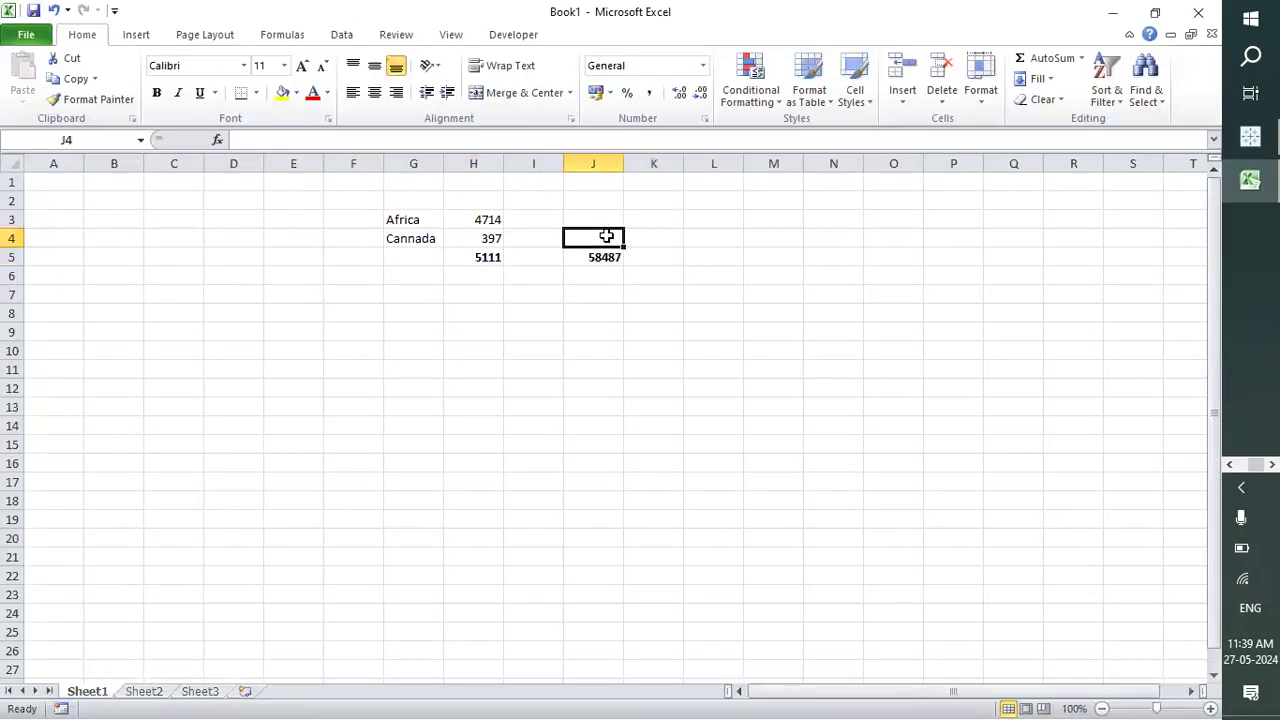
pyautogui.write('50')
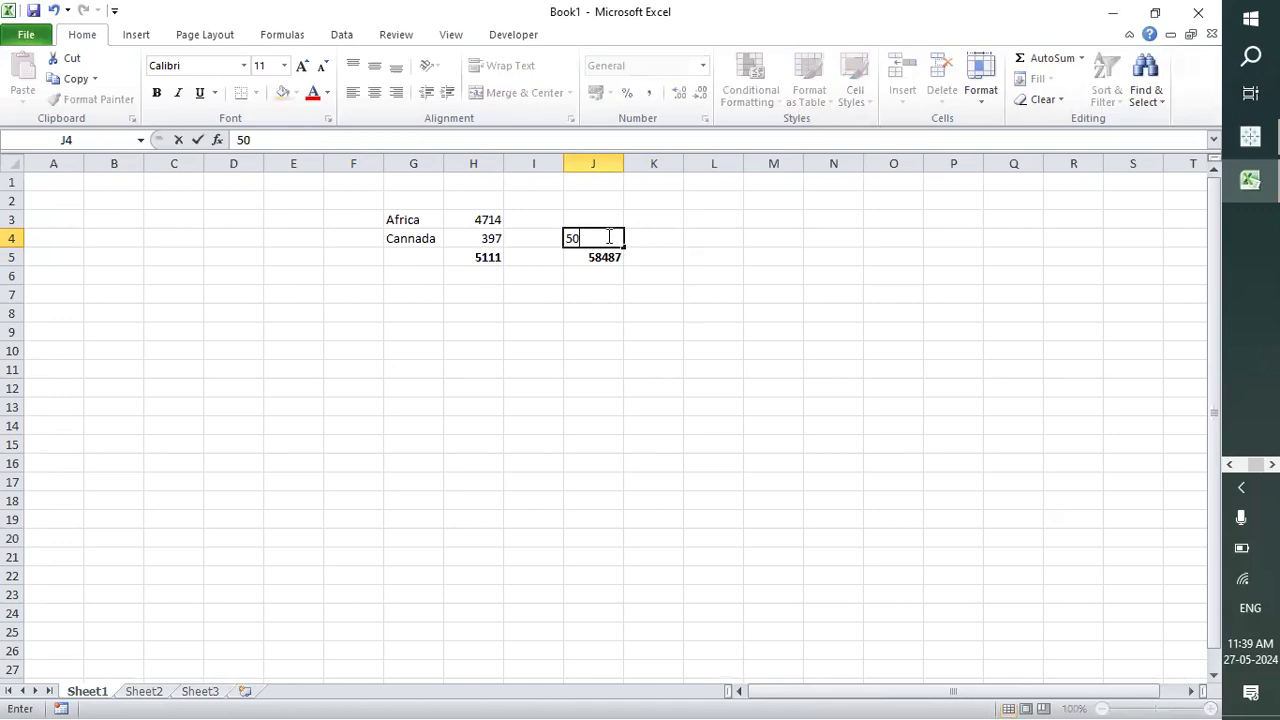
pyautogui.write('000')
pyautogui.press('Return')
pyautogui.click(606, 236)
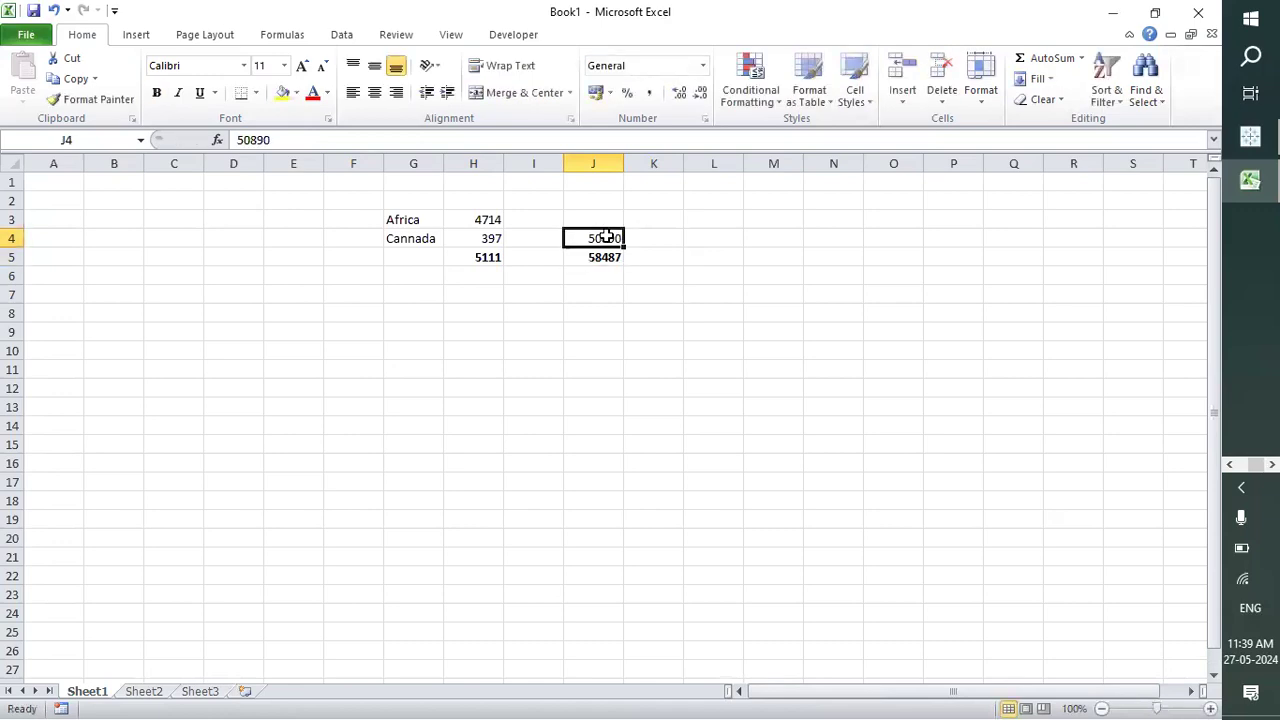
# Turn the J4 value into the formula =50890+H4 to add the Canada count, with the result in bold.
pyautogui.doubleClick(606, 236)
pyautogui.press('Home')
pyautogui.write('=')
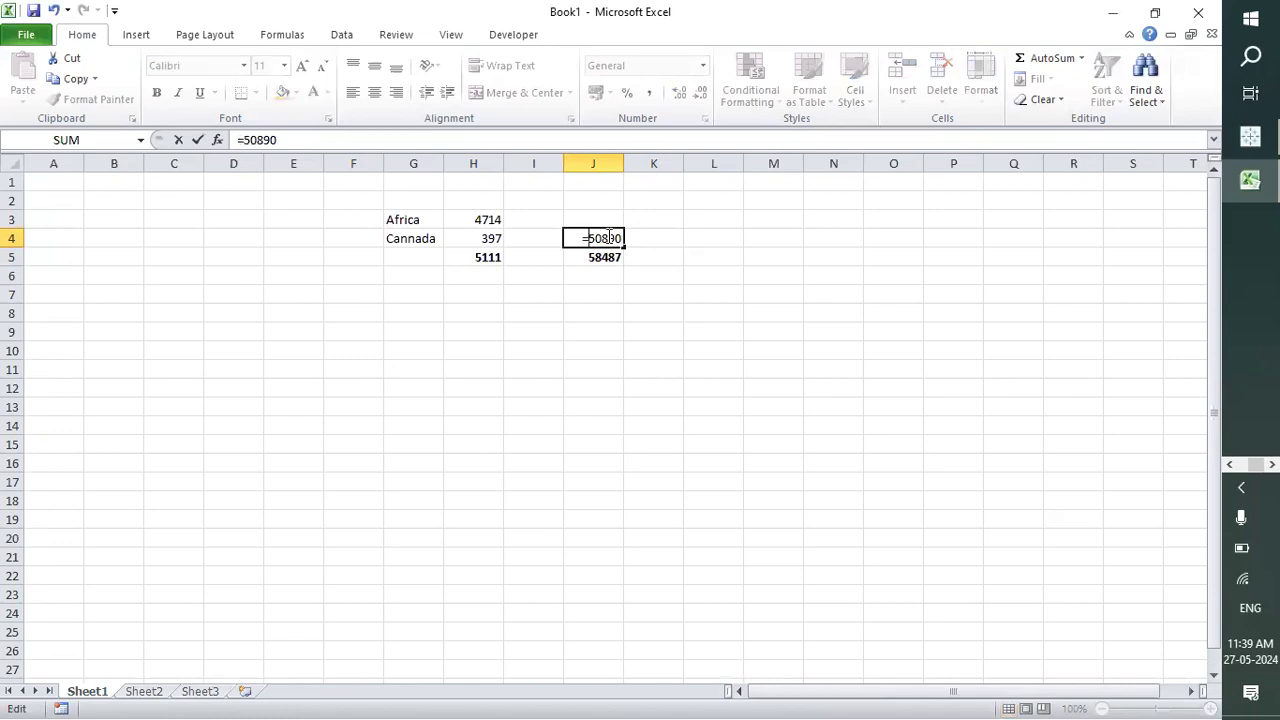
pyautogui.press('Right')
pyautogui.press('Right')
pyautogui.press('Right')
pyautogui.press('Right')
pyautogui.press('Right')
pyautogui.write('+')
pyautogui.click(490, 236)
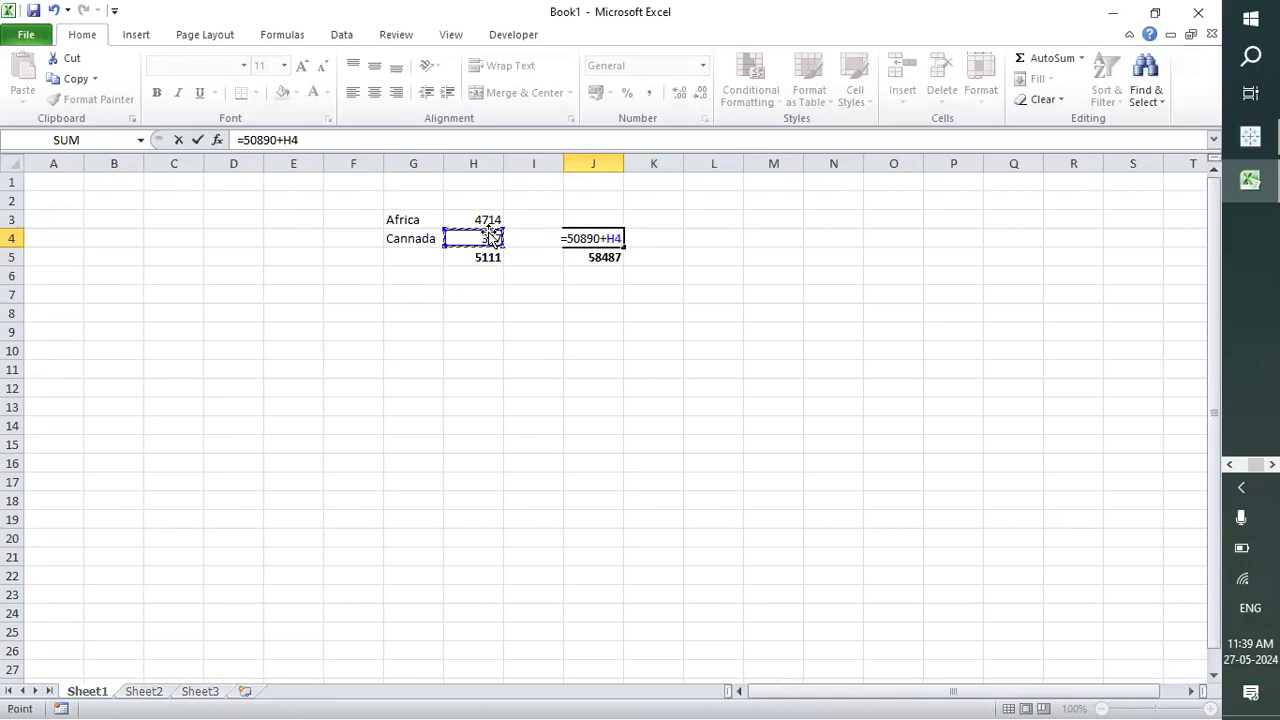
pyautogui.hotkey('ctrl', 'Return')
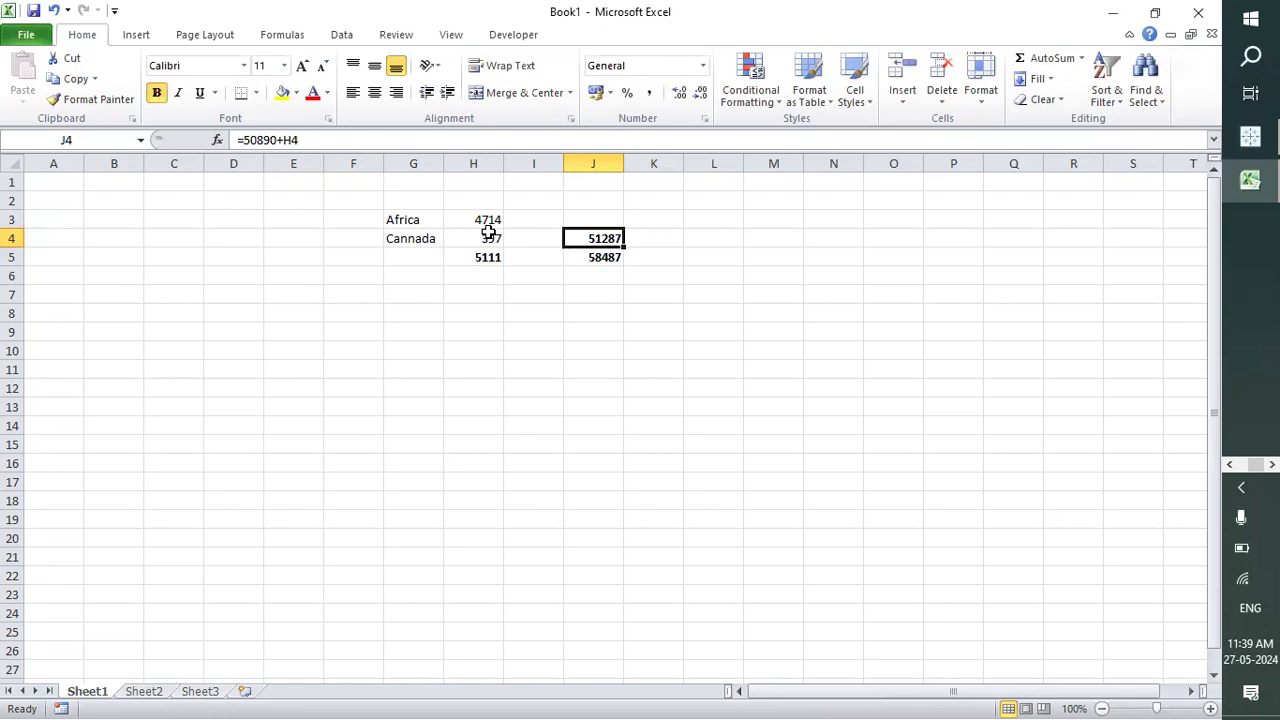
pyautogui.press('Down')
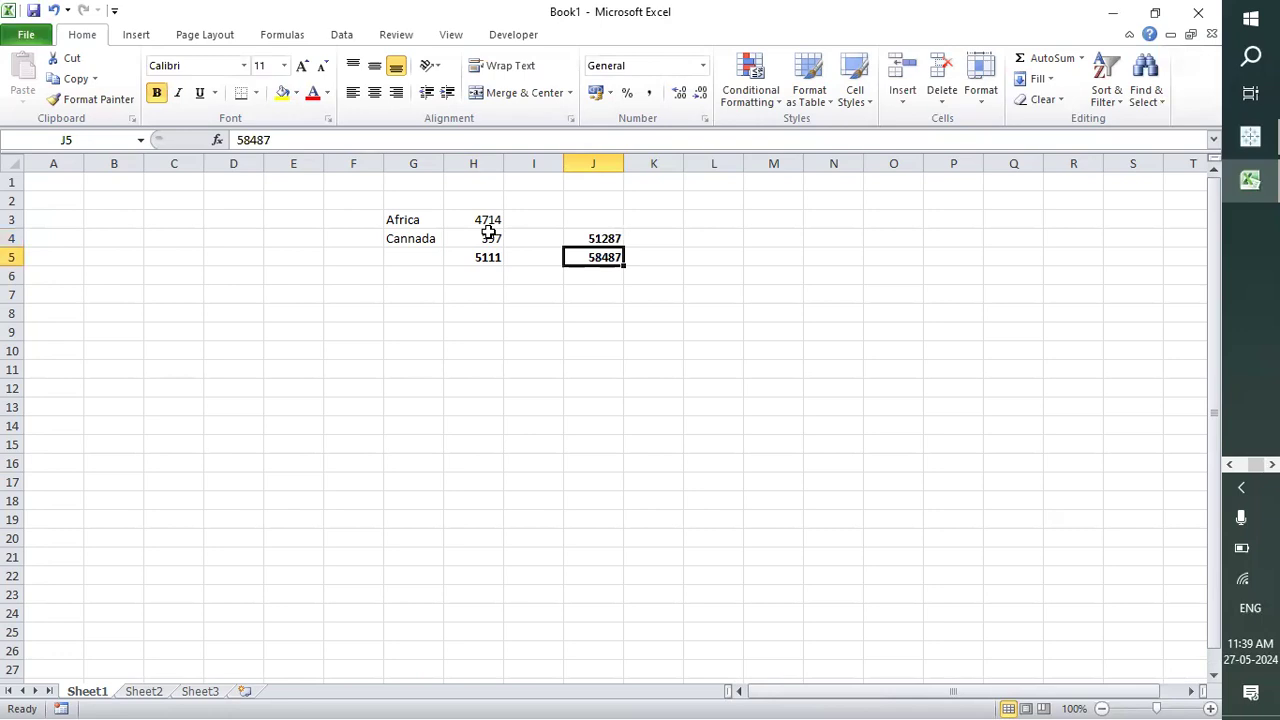
pyautogui.press('Up')
pyautogui.press('Left')
pyautogui.press('Left')
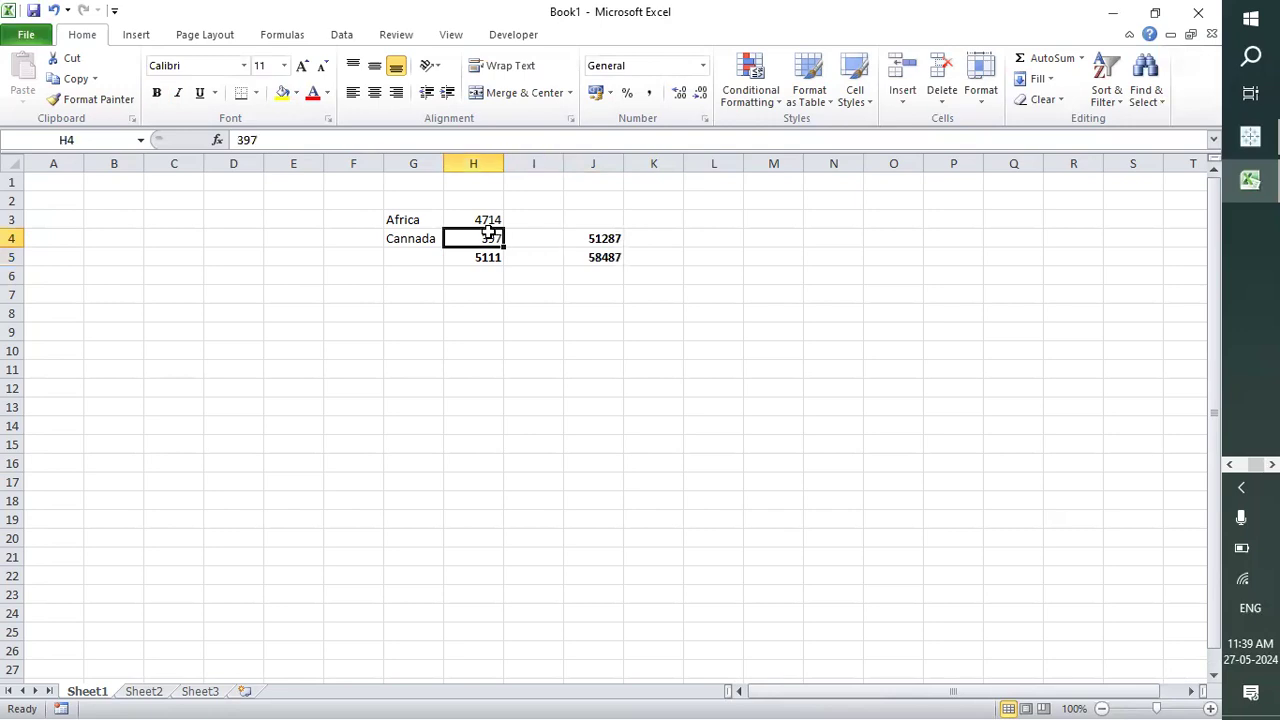
pyautogui.press('Right')
pyautogui.press('Right')
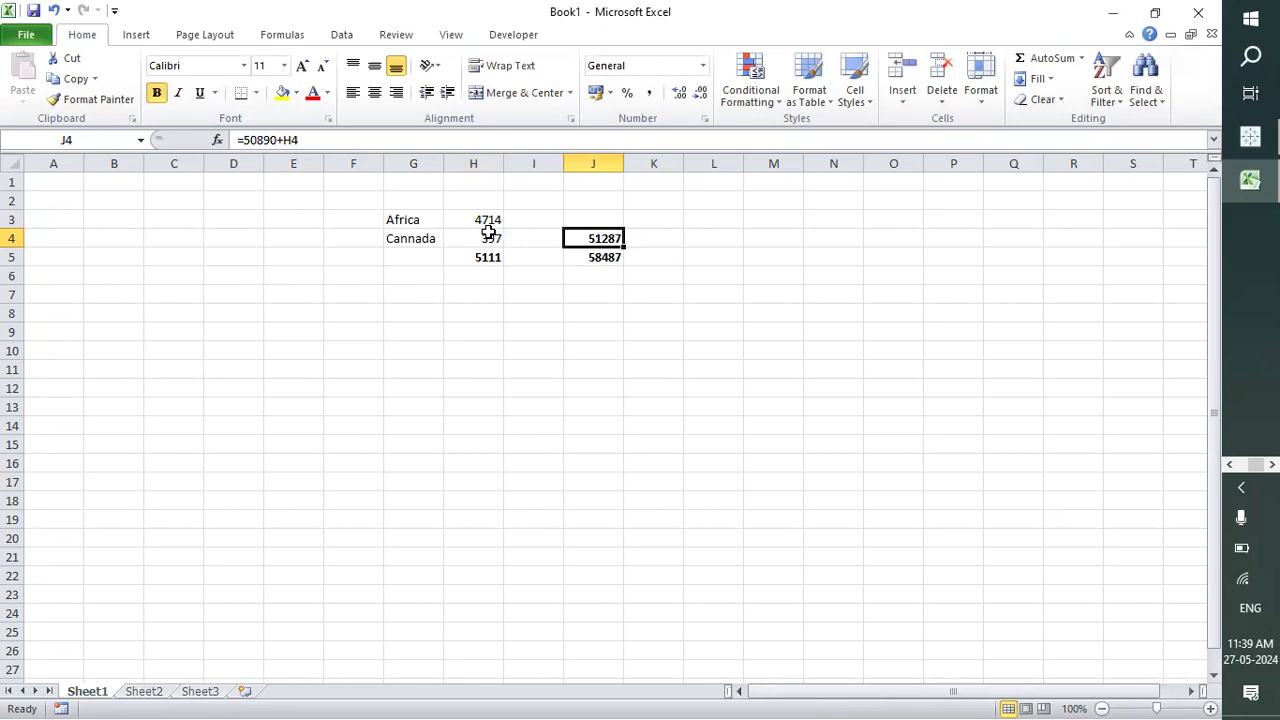
# Enter 26818 in K4, beside the 50890+H4 result.
pyautogui.press('Right')
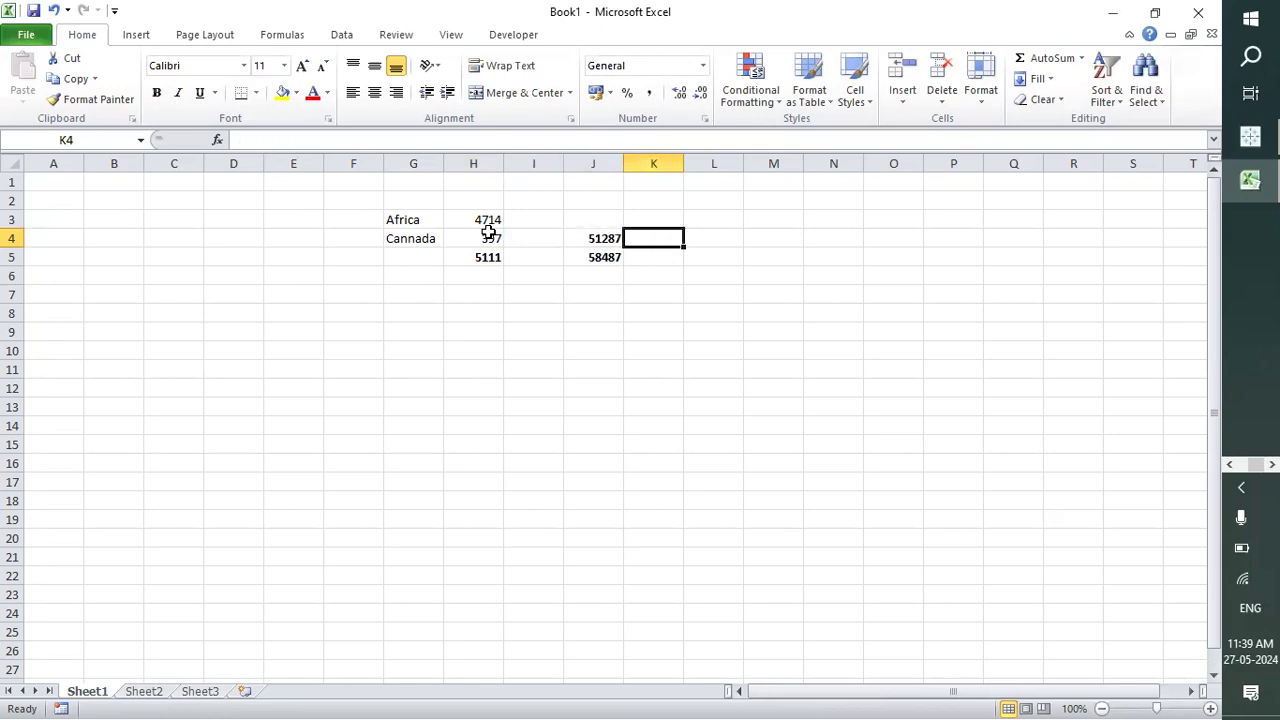
pyautogui.write('26')
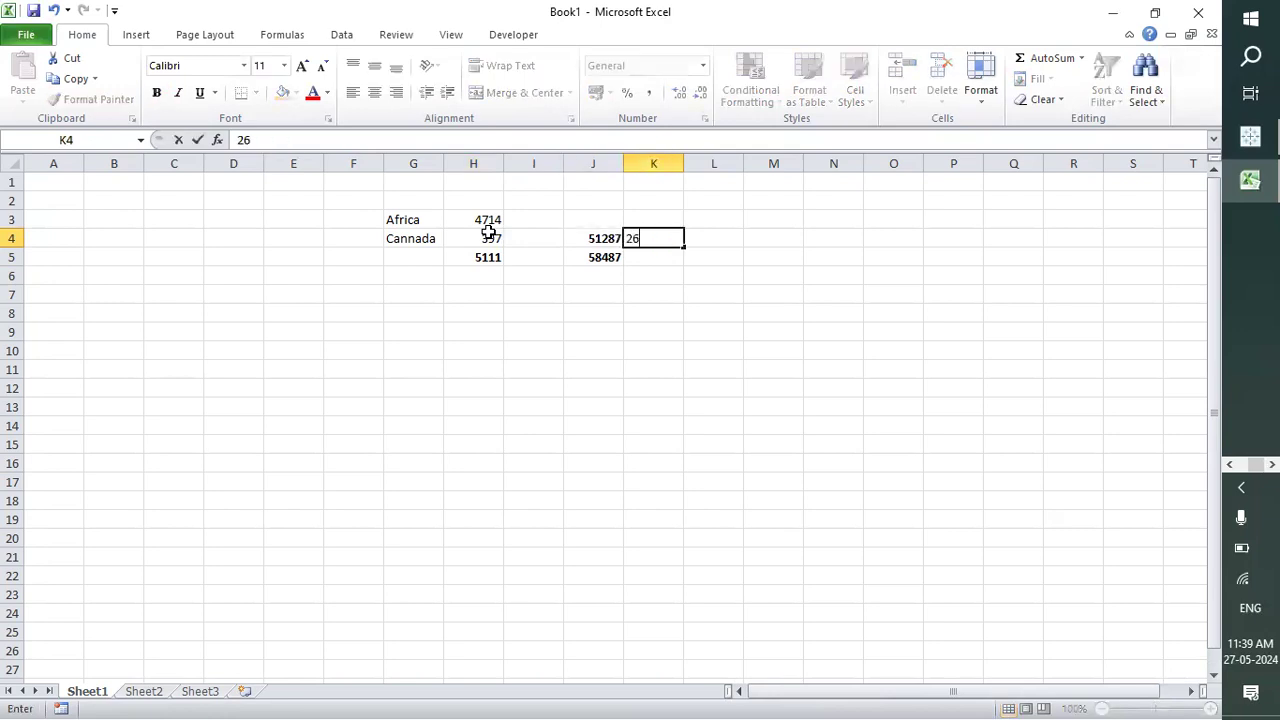
pyautogui.write('818')
pyautogui.press('Return')
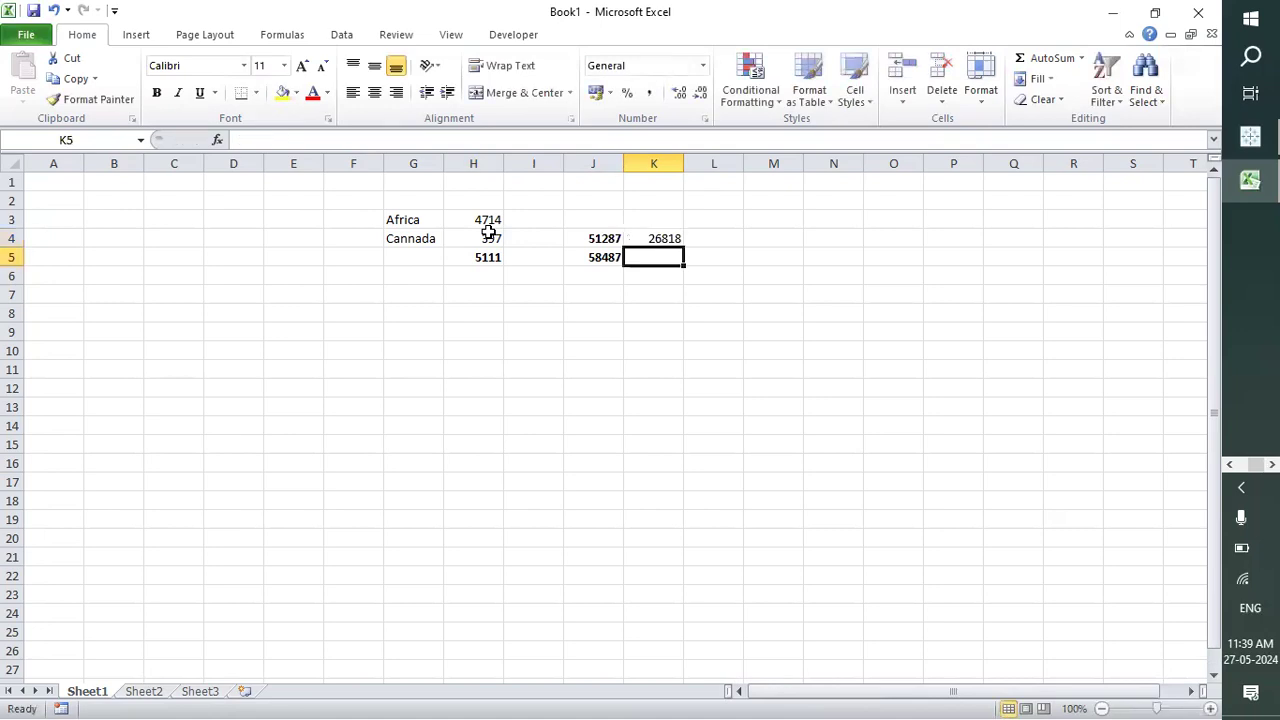
# Add the Canada count to the K4 value in L4 with the formula =K4+H4.
pyautogui.press('Up')
pyautogui.press('Right')
pyautogui.write('=')
pyautogui.press('Left')
pyautogui.press('Left')
pyautogui.press('Left')
pyautogui.press('Left')
pyautogui.press('Right')
pyautogui.press('Right')
pyautogui.press('Right')
pyautogui.write('+')
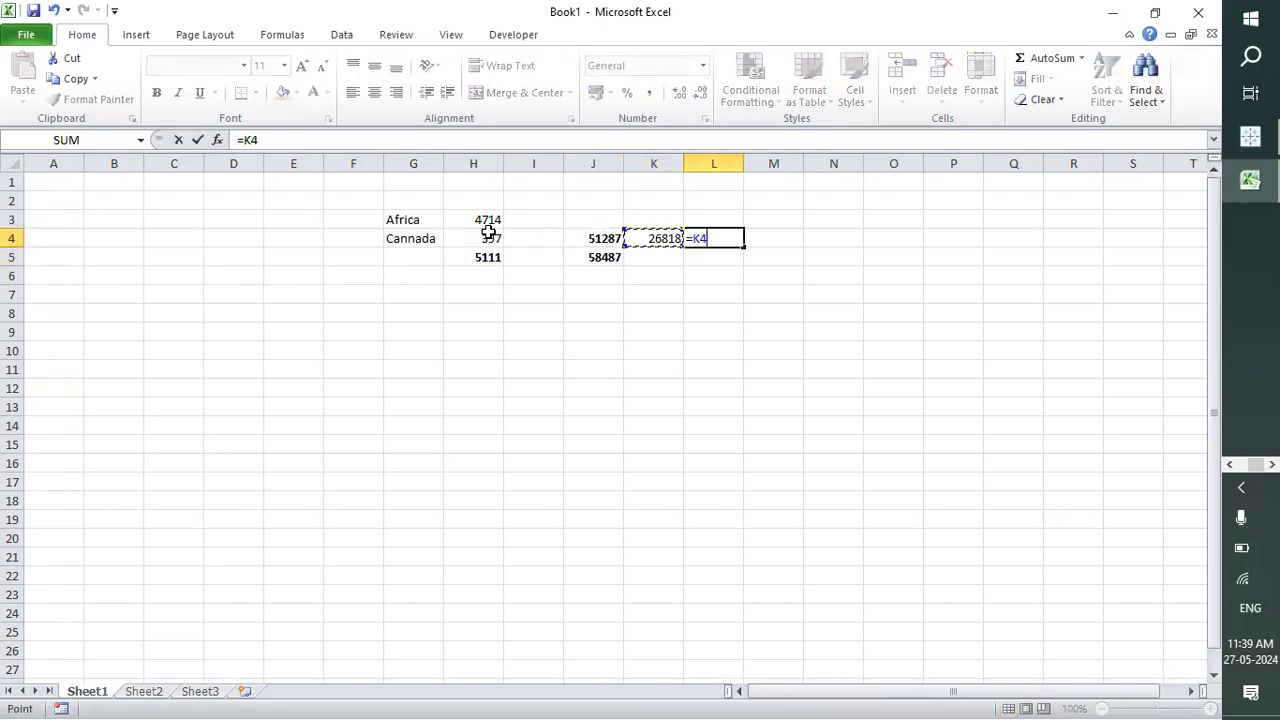
pyautogui.press('Left')
pyautogui.press('Left')
pyautogui.press('Left')
pyautogui.press('Return')
pyautogui.press('Up')
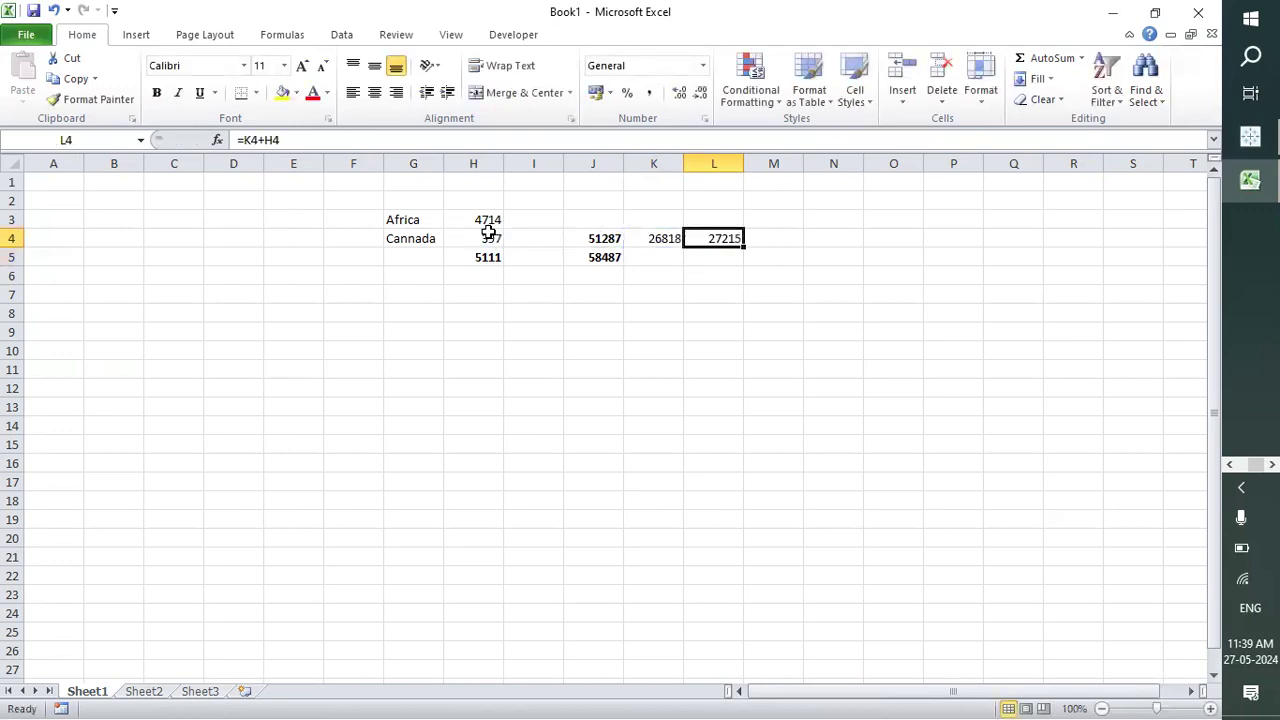
# Label the K4+H4 result by entering Incremental Refresh in L3.
pyautogui.press('Up')
pyautogui.write('Incr')
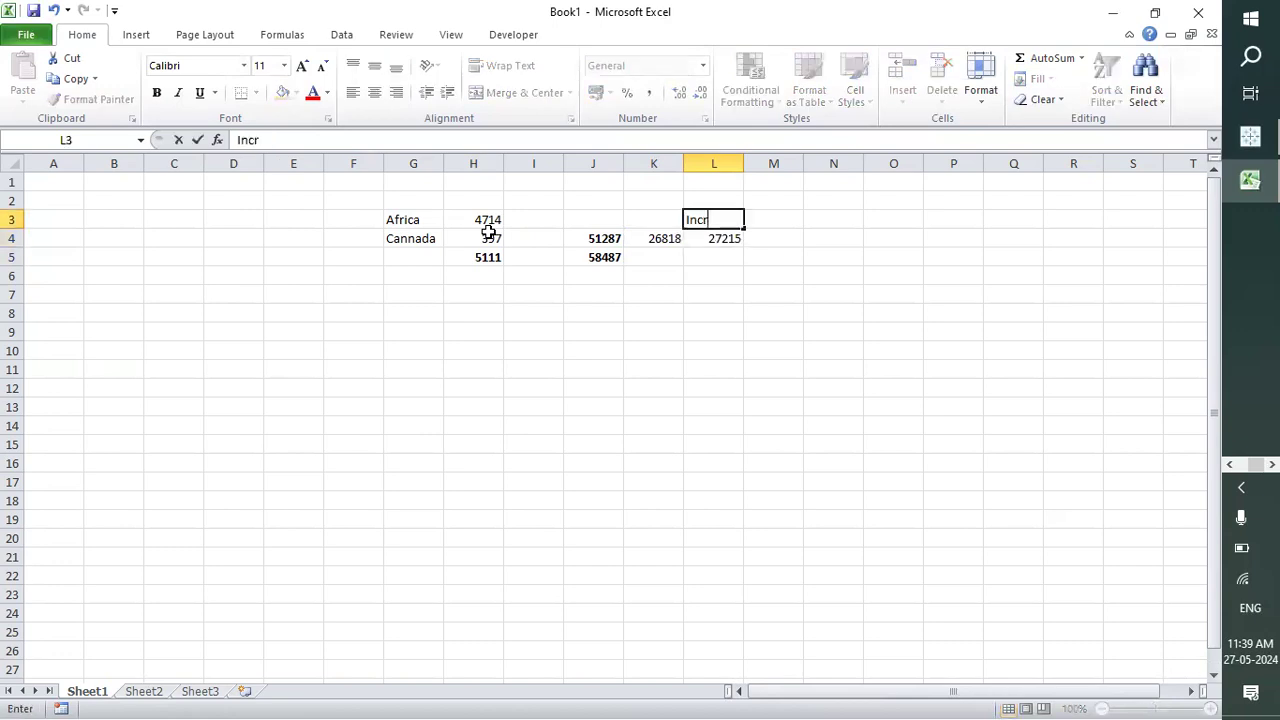
pyautogui.write('emental Refresh')
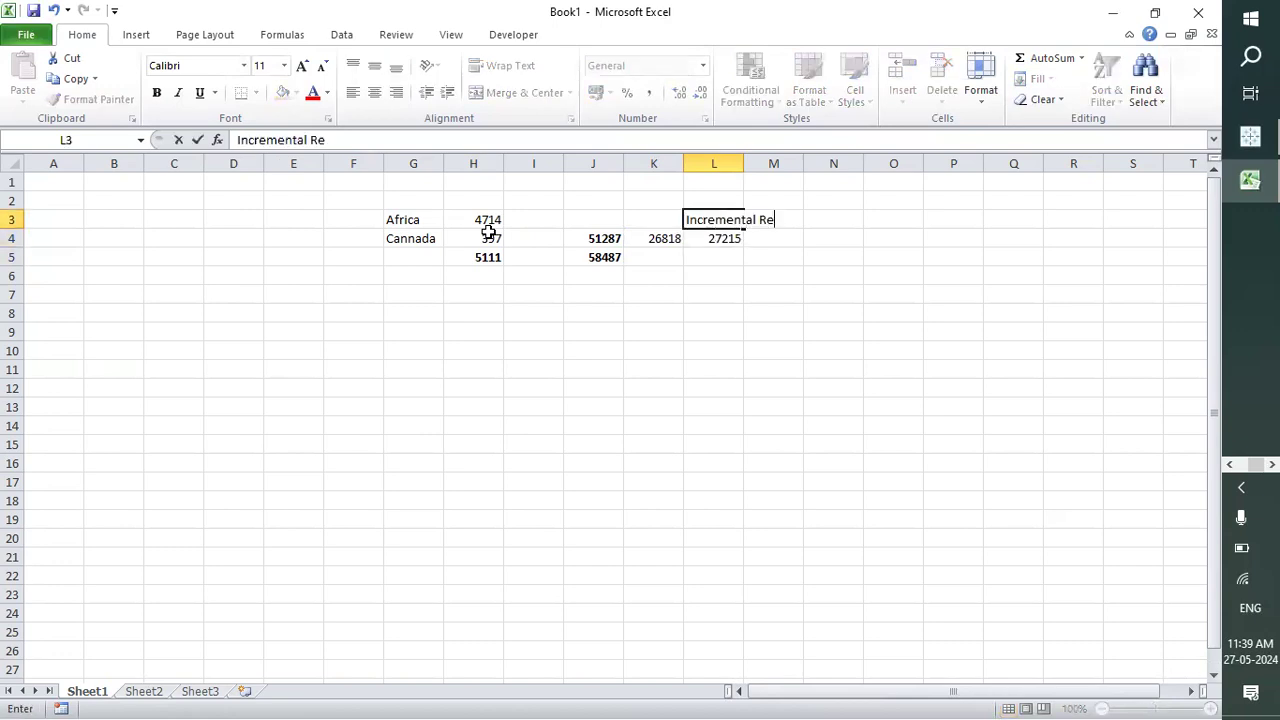
pyautogui.press('Return')
# Fit column L to the Incremental Refresh heading and make the heading bold.
pyautogui.press('Up')
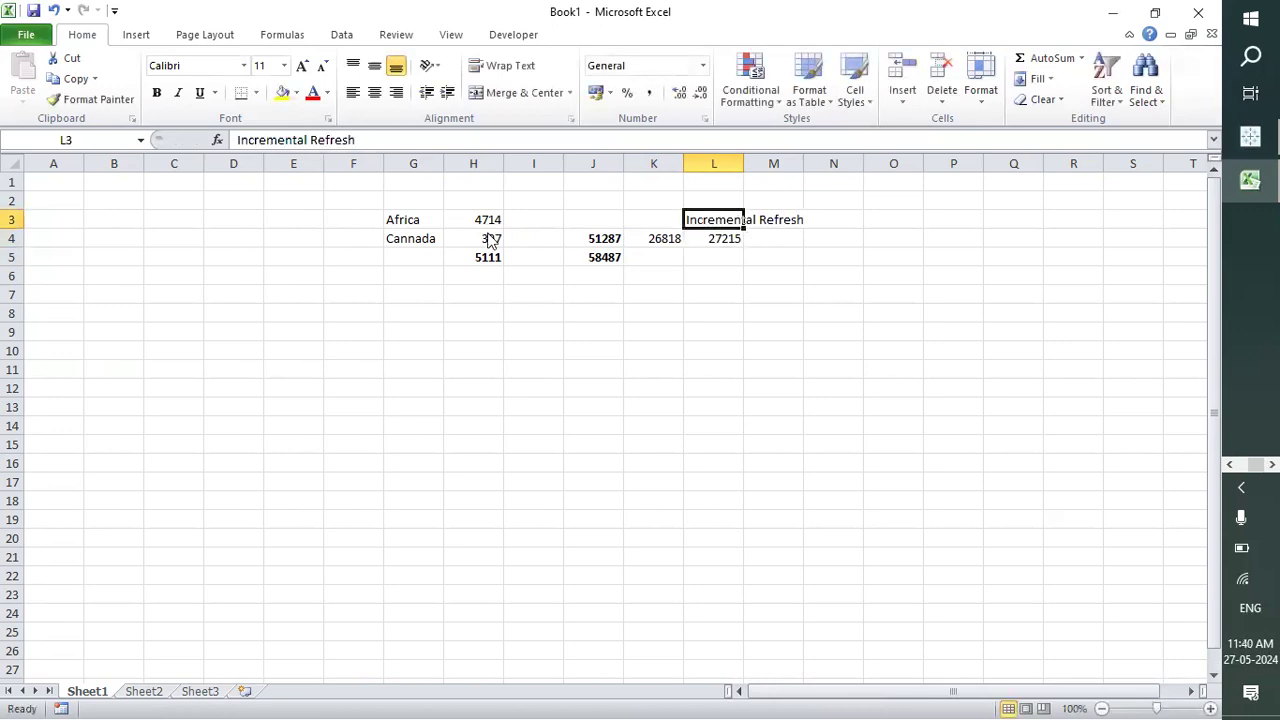
pyautogui.hotkey('alt', 'h')
pyautogui.press('o')
pyautogui.press('i')
pyautogui.press('Down')
pyautogui.press('Up')
pyautogui.hotkey('ctrl', 'b')
pyautogui.press('Down')
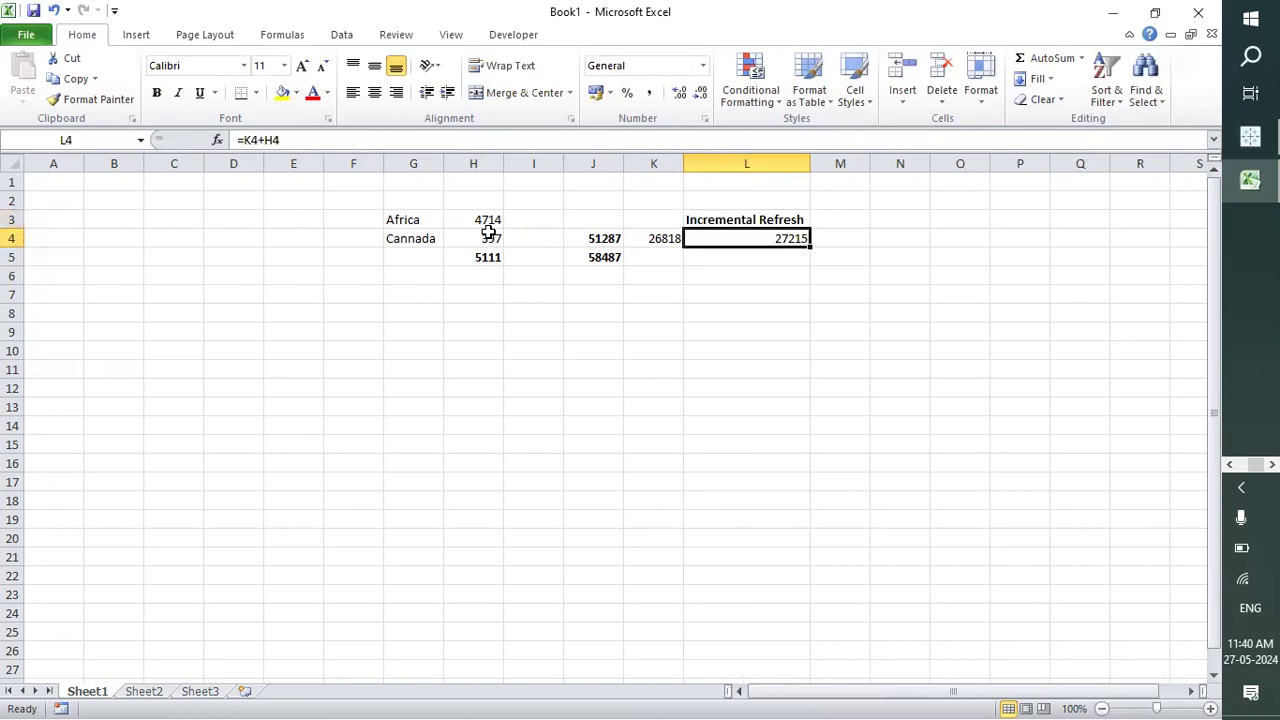
# Enter the market label US/LATM/CA in M4, beside the incremental refresh count.
pyautogui.click(654, 236)
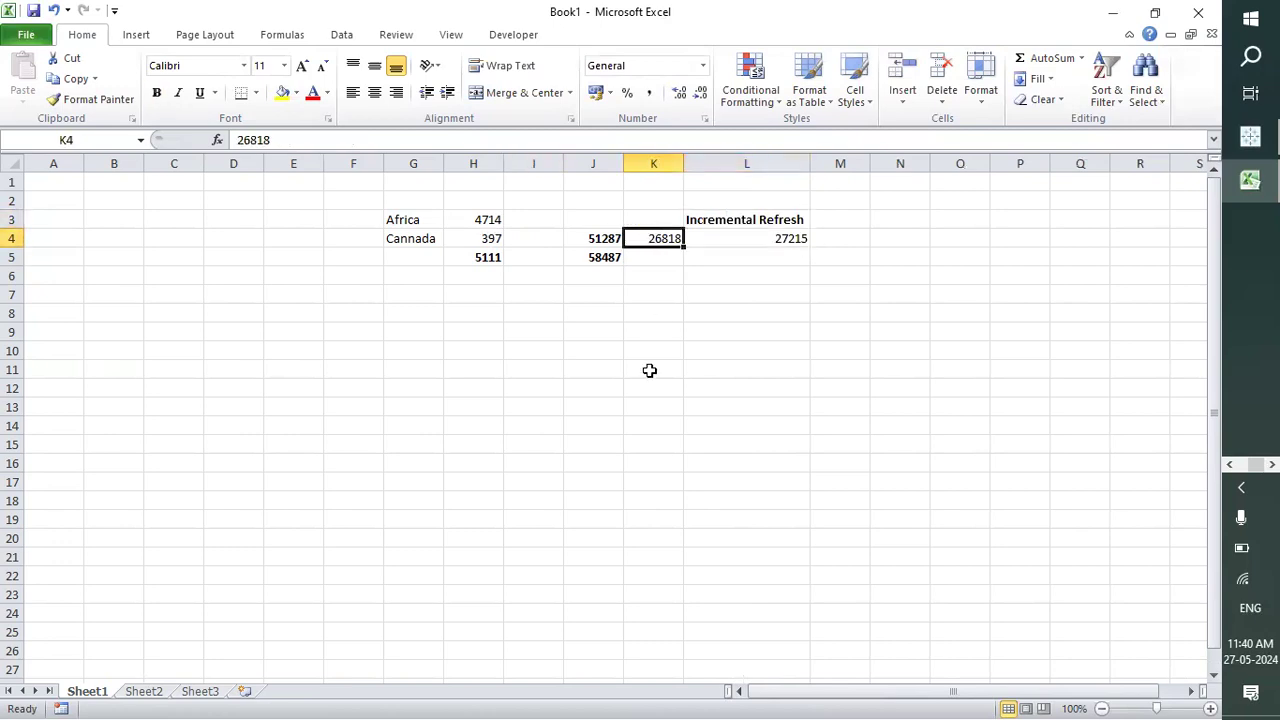
pyautogui.click(416, 220)
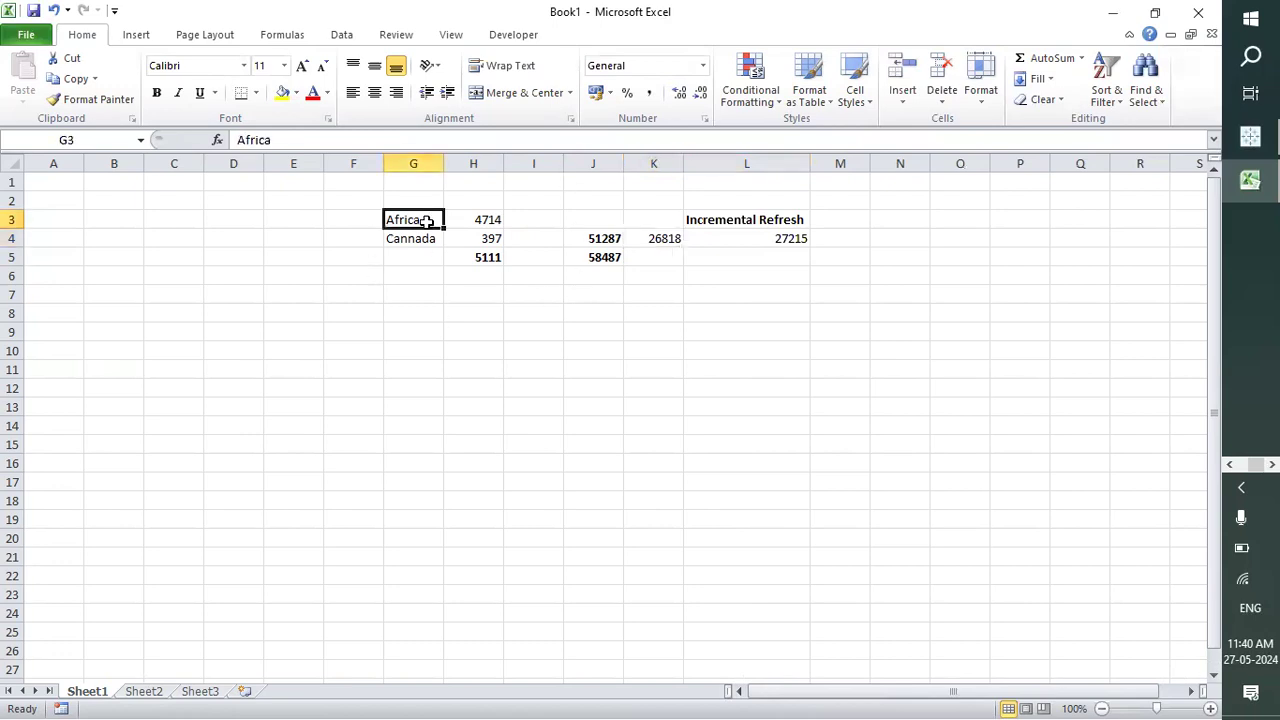
pyautogui.click(661, 238)
pyautogui.click(783, 236)
pyautogui.click(840, 236)
pyautogui.write('US')
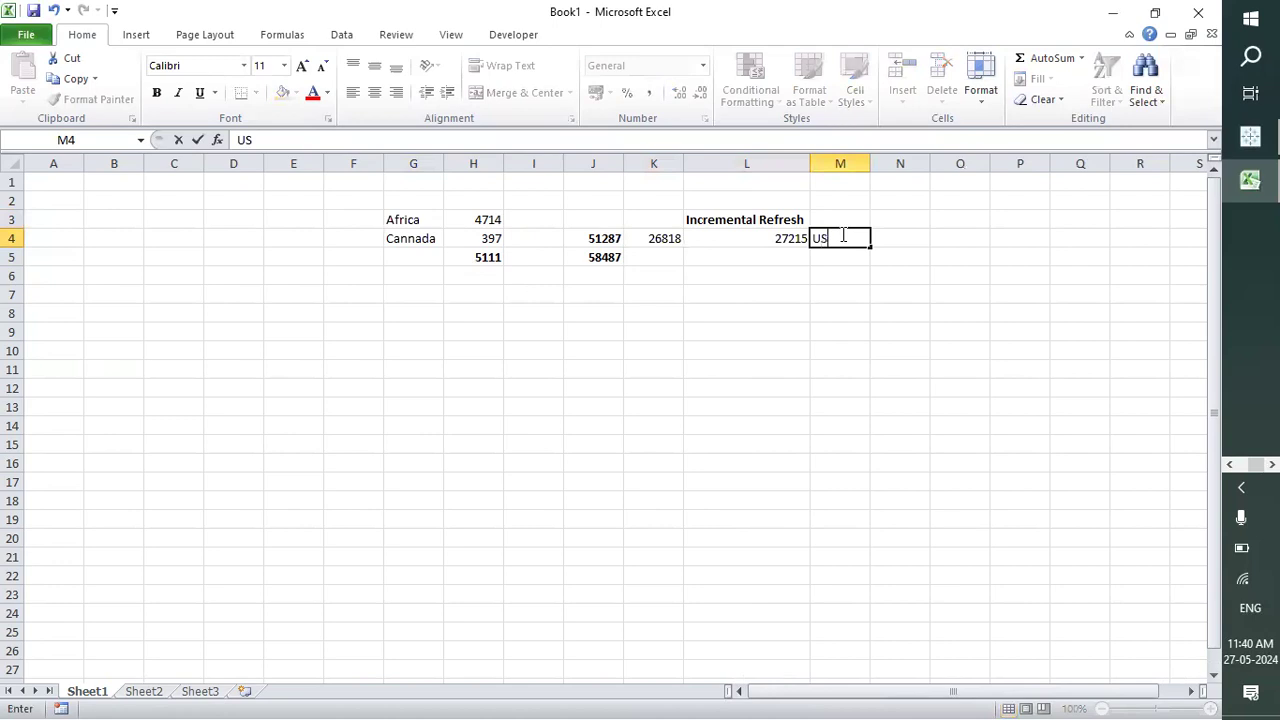
pyautogui.write('/LATM/CA')
pyautogui.press('Return')
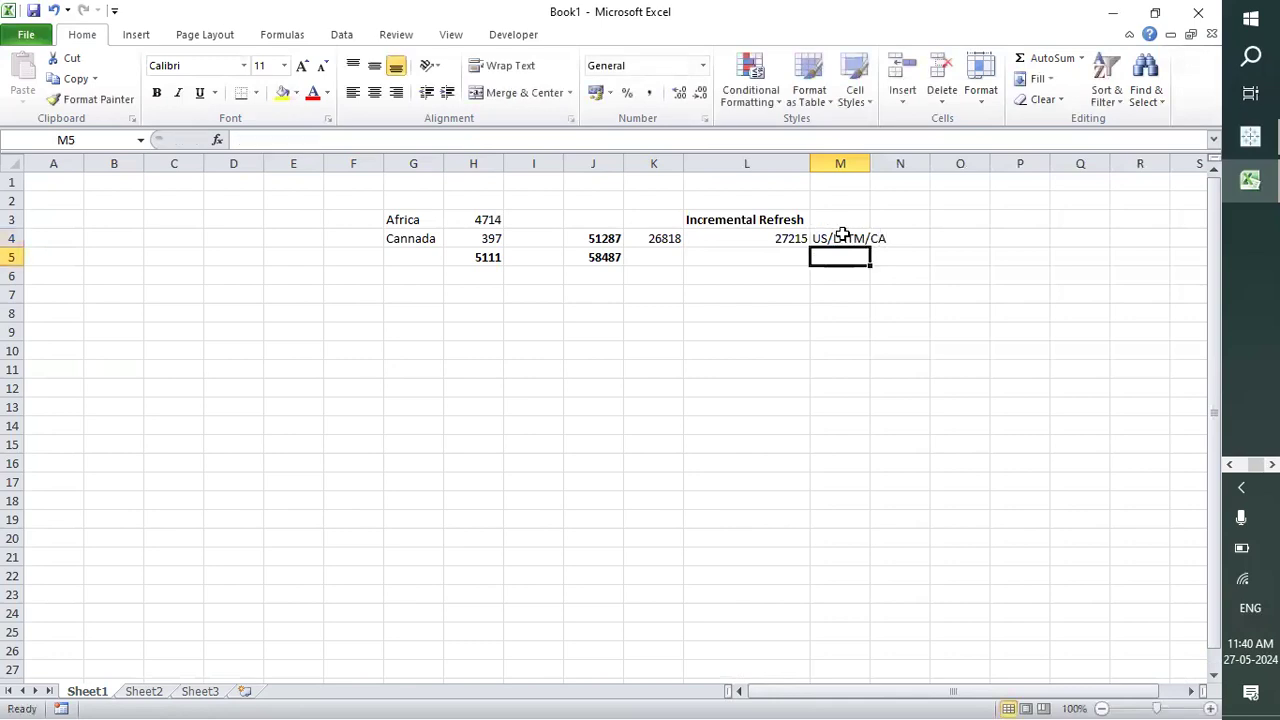
# Fit column M to the US/LATM/CA label and make the label bold.
pyautogui.click(843, 235)
pyautogui.hotkey('alt', 'h')
pyautogui.press('o')
pyautogui.press('i')
pyautogui.hotkey('ctrl', 'b')
# Switch to the Global Superstore workbook and save it.
pyautogui.hotkey('alt', 'Tab')
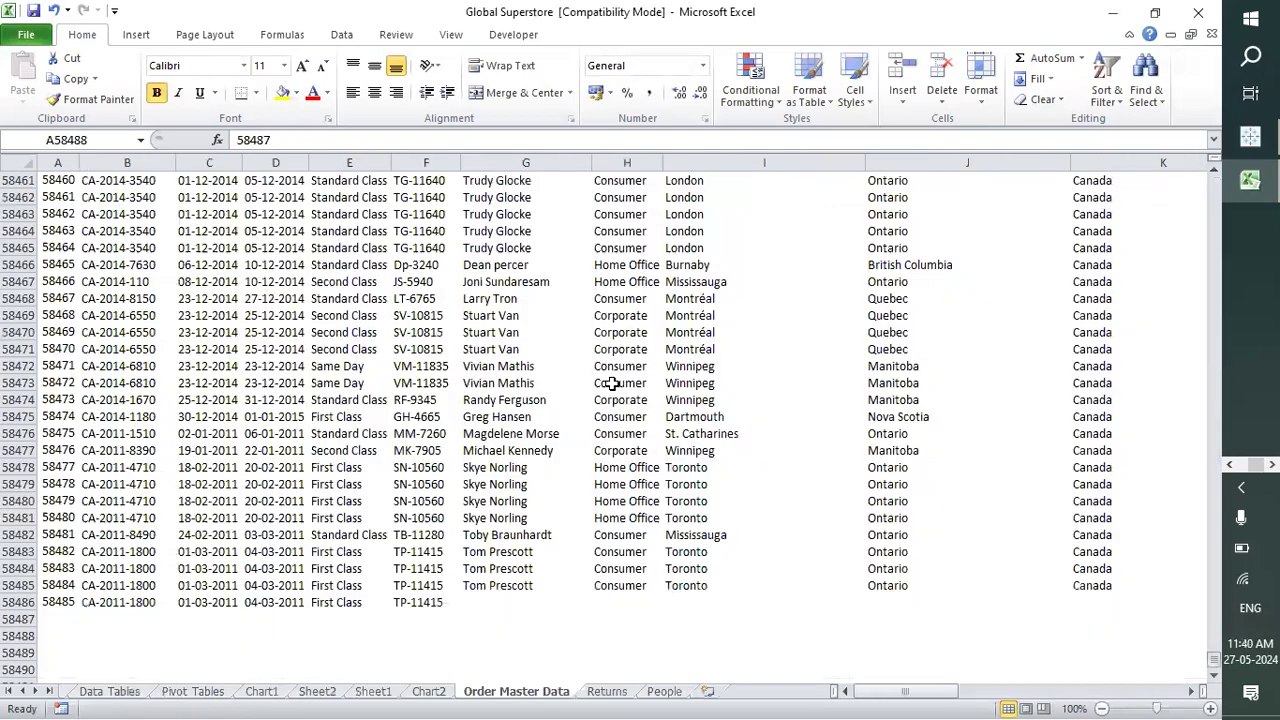
pyautogui.click(428, 432)
pyautogui.hotkey('ctrl', 's')
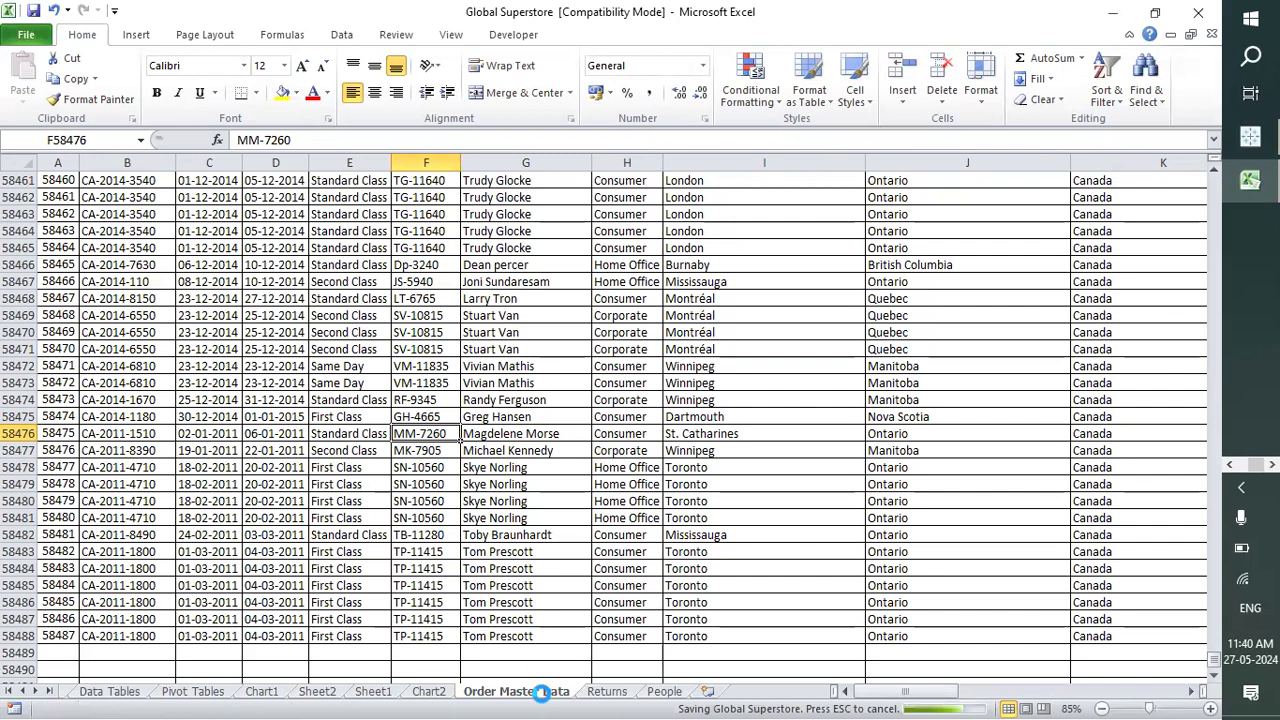
# Examine the last Canada record in Order Master Data across its columns and check where the Row ID column ends.
pyautogui.click(556, 637)
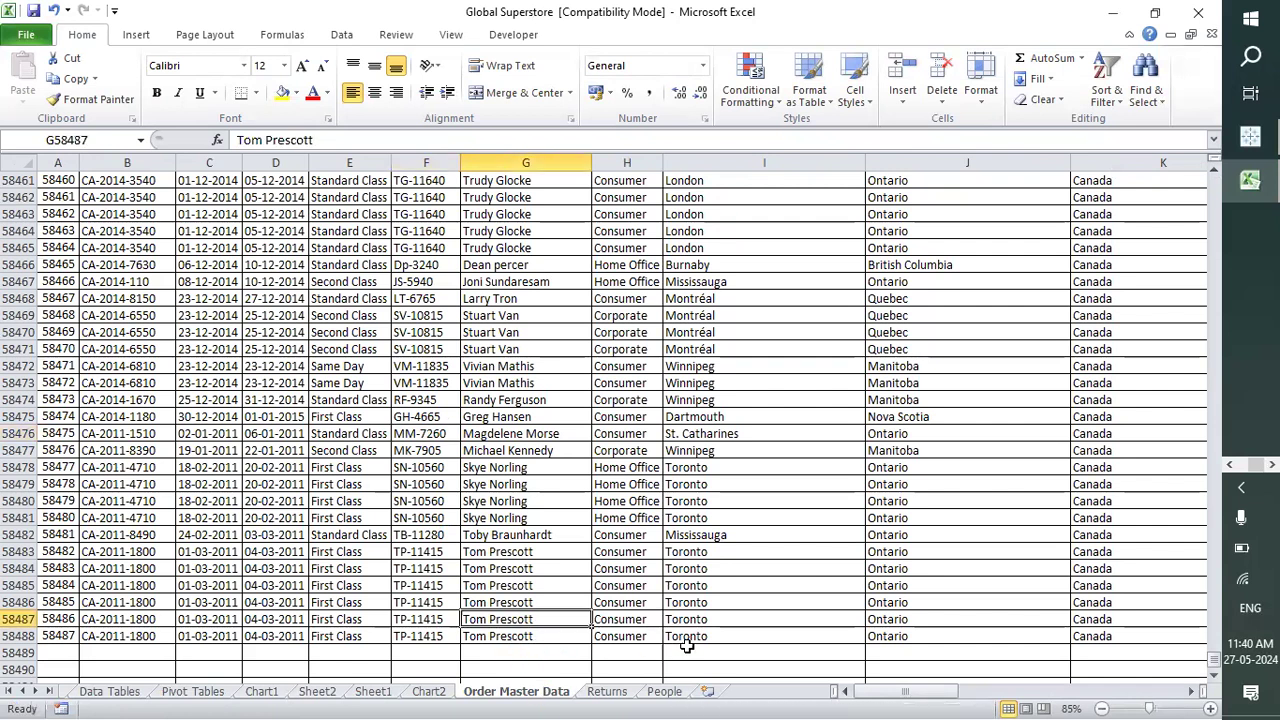
pyautogui.click(895, 636)
pyautogui.press('Right')
pyautogui.press('Right')
pyautogui.press('Right')
pyautogui.press('Right')
pyautogui.press('Right')
pyautogui.press('Right')
pyautogui.press('Right')
pyautogui.press('Right')
pyautogui.press('Right')
pyautogui.press('Right')
pyautogui.press('Right')
pyautogui.press('Right')
pyautogui.press('Right')
pyautogui.press('Right')
pyautogui.press('Right')
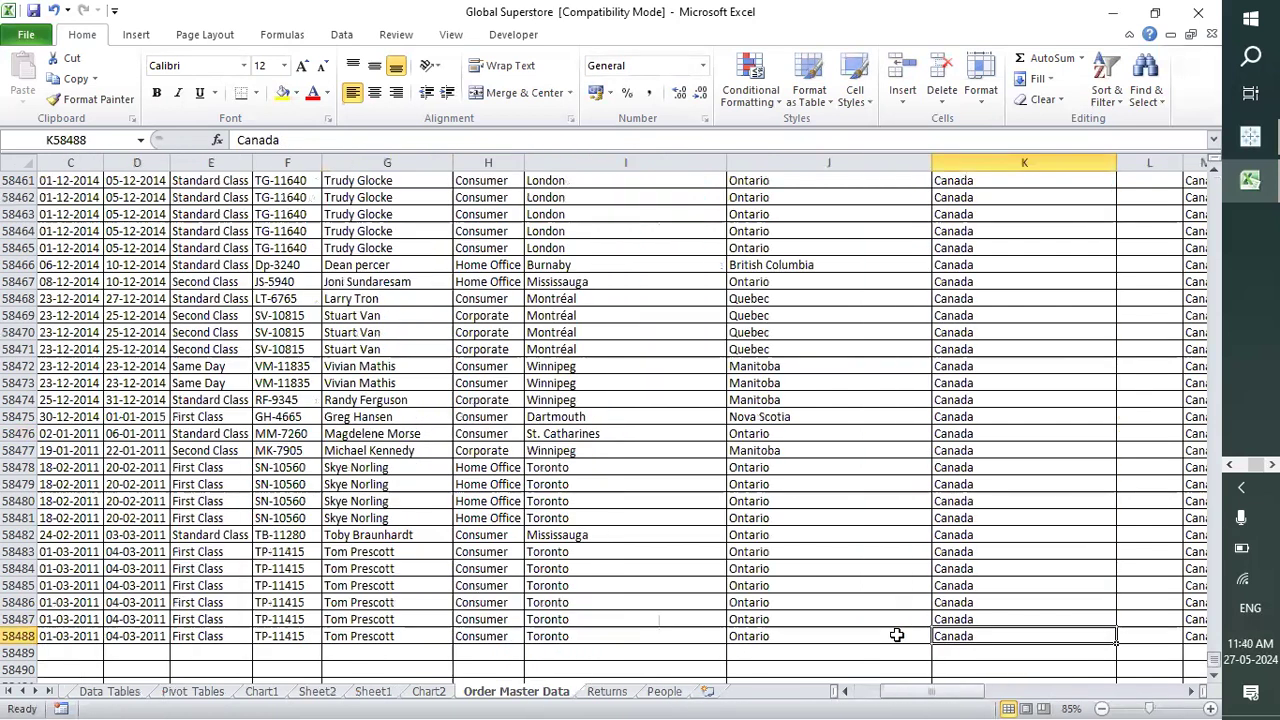
pyautogui.hotkey('ctrl', 'Up')
pyautogui.hotkey('ctrl', 'Down')
pyautogui.press('Left')
pyautogui.press('Left')
pyautogui.press('Left')
pyautogui.press('Left')
pyautogui.press('Left')
pyautogui.press('Left')
pyautogui.press('Left')
pyautogui.press('Left')
pyautogui.press('Left')
pyautogui.press('Left')
pyautogui.press('Left')
pyautogui.press('Left')
pyautogui.hotkey('ctrl', 'Left')
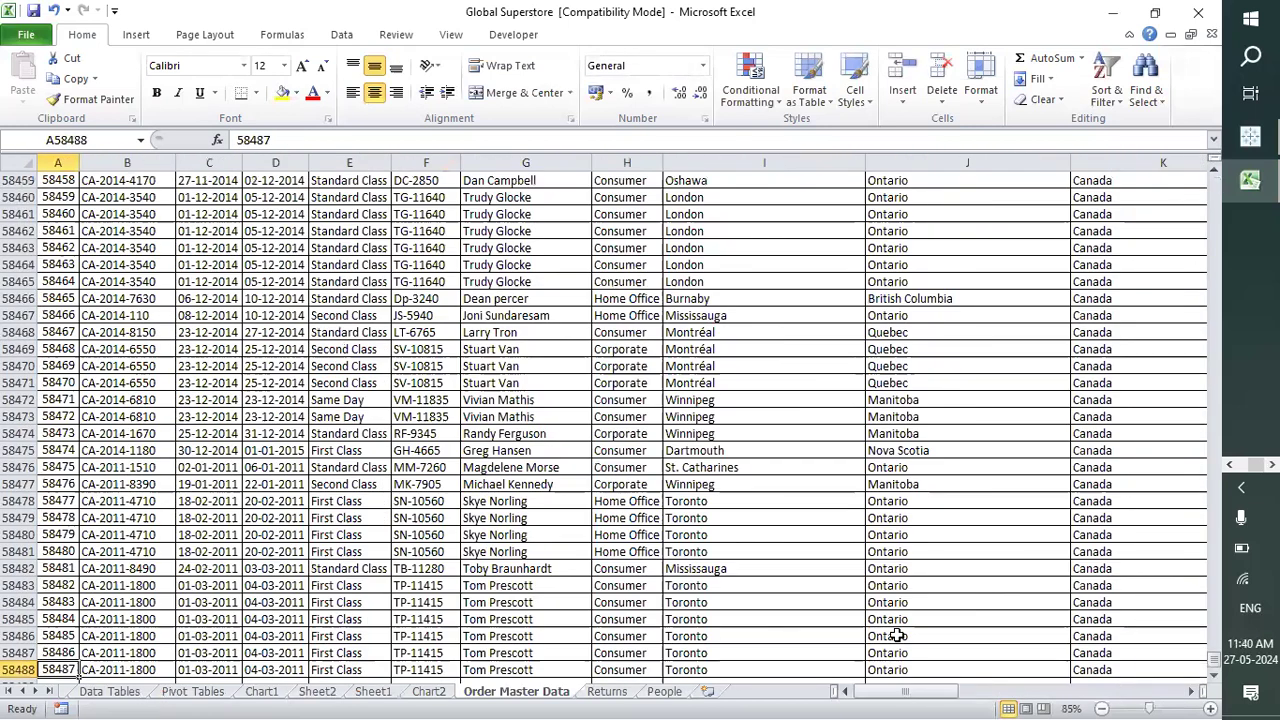
pyautogui.hotkey('ctrl', 'Up')
pyautogui.hotkey('ctrl', 'Down')
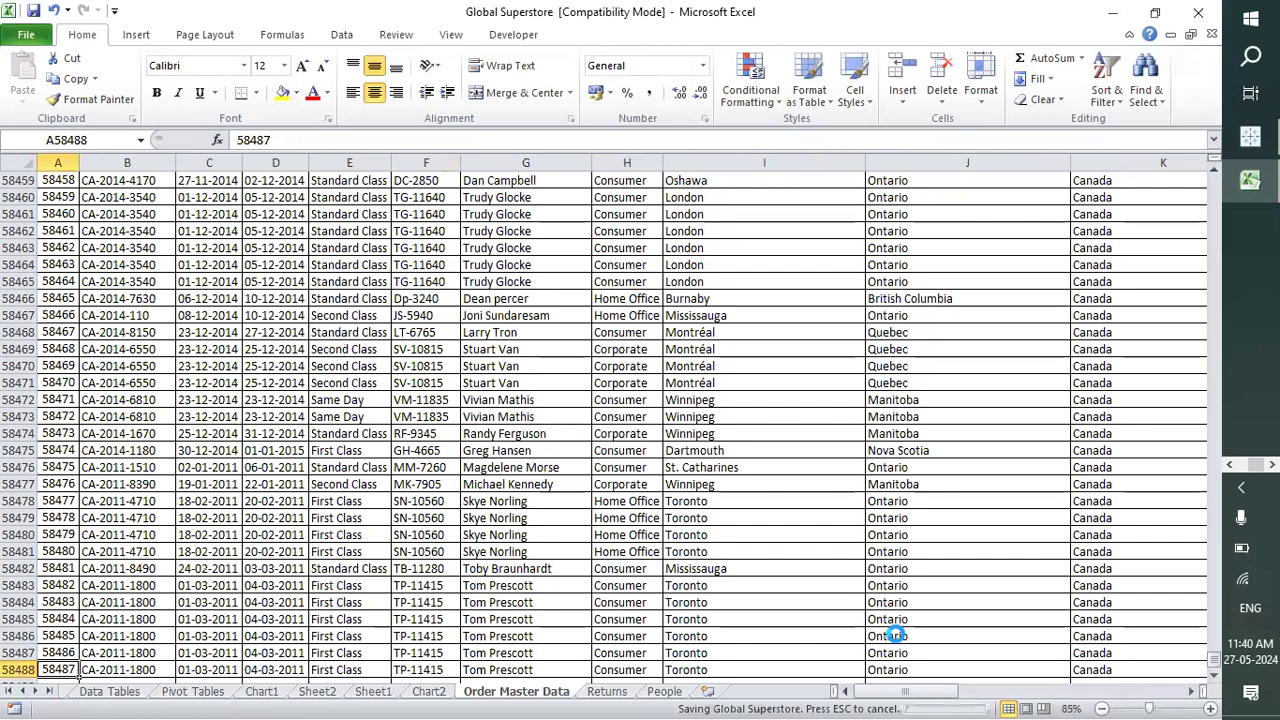
# Save the checked Global Superstore workbook once more and return to Book1.
pyautogui.click(453, 447)
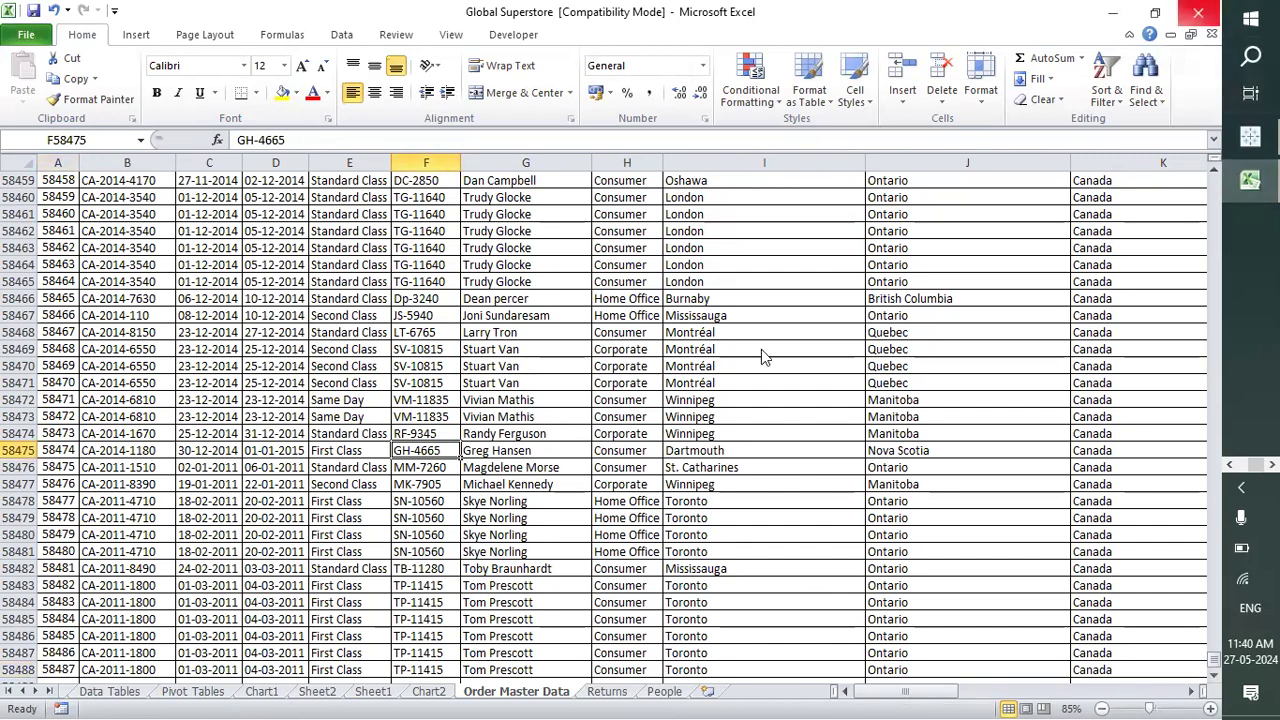
pyautogui.hotkey('ctrl', 'Tab')
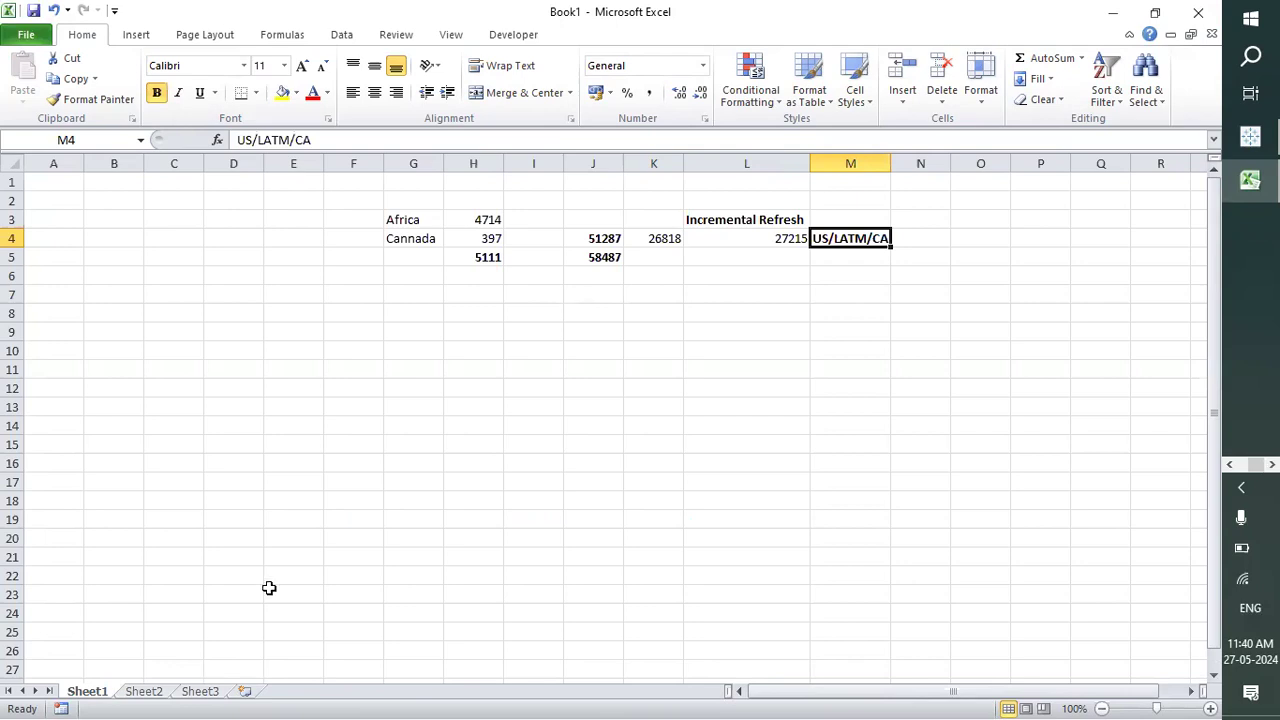
pyautogui.click(508, 388)
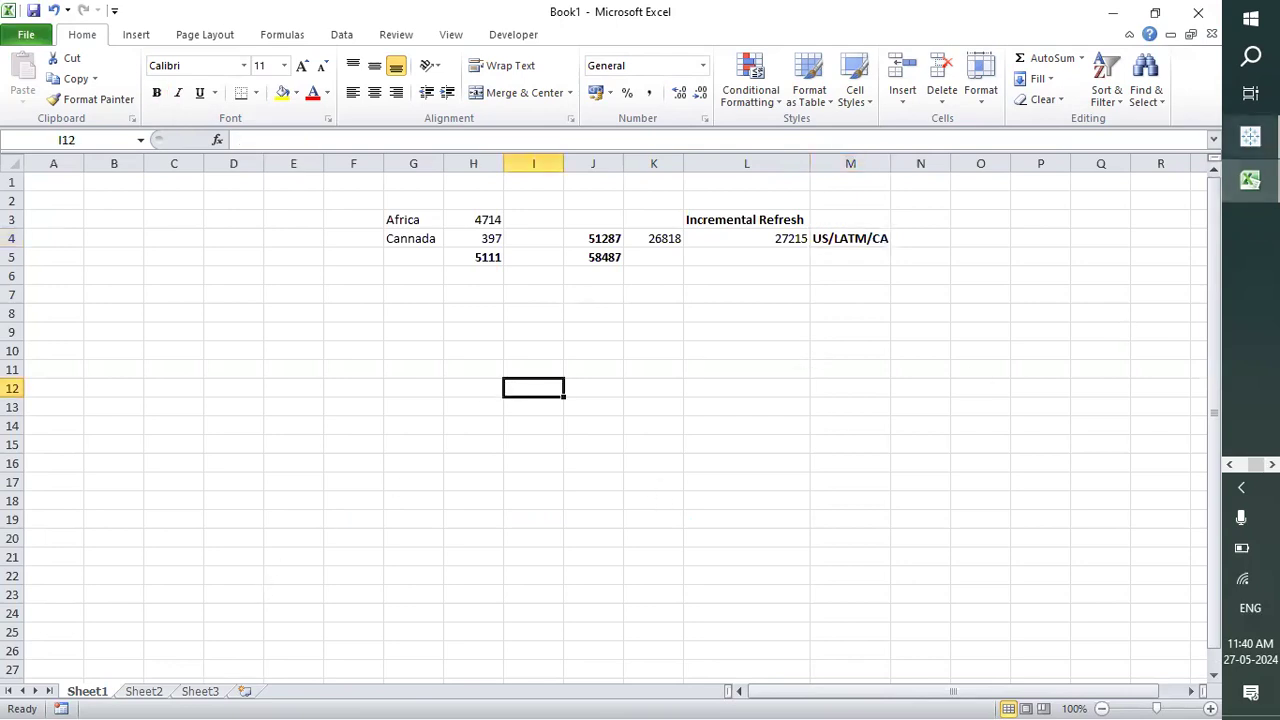
# Switch to Tableau and close the Orders Analysis Report, saving the changes to the workbook.
pyautogui.click(1250, 137)
pyautogui.click(1198, 12)
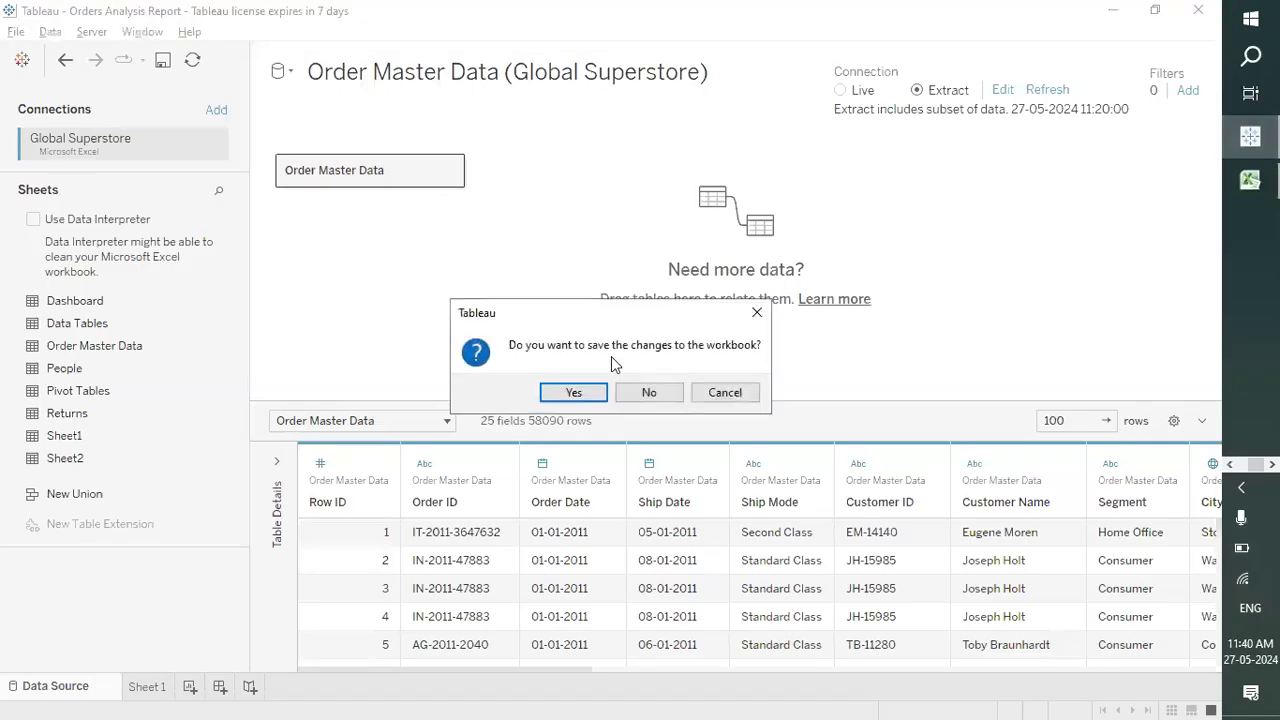
pyautogui.click(573, 393)
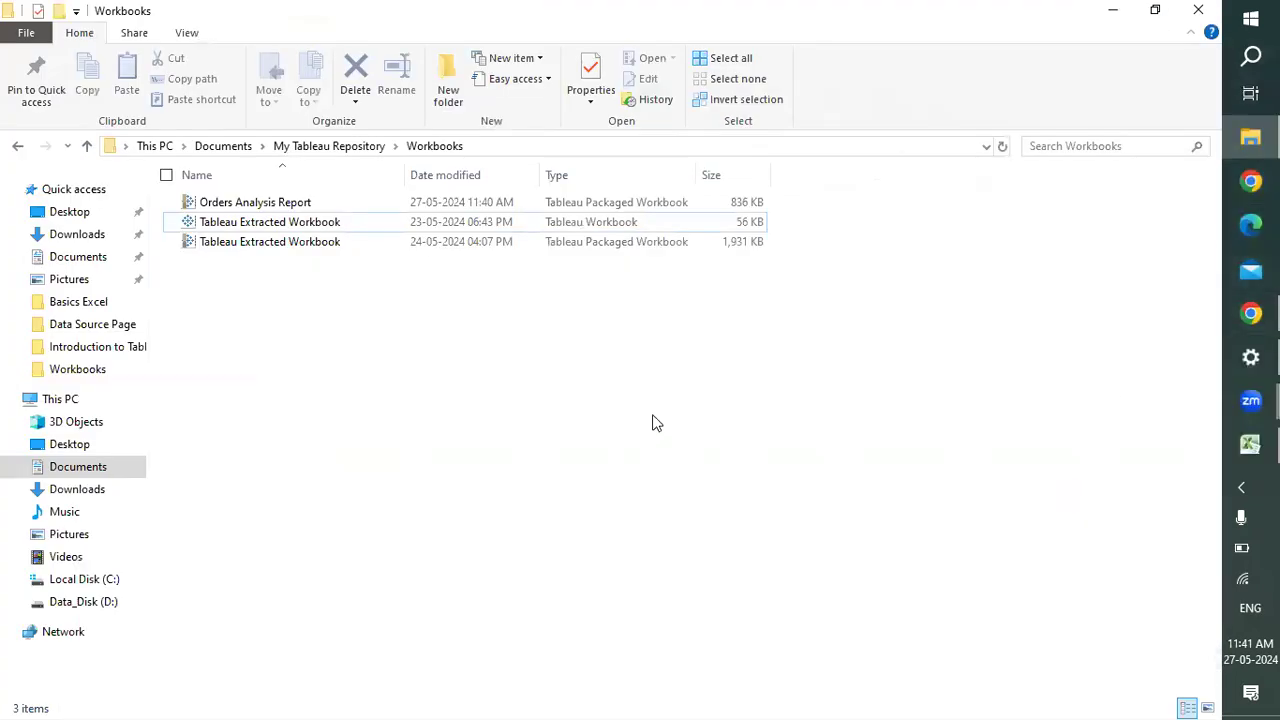
# Reopen Orders Analysis Report from the Workbooks folder in Tableau, continuing the trial.
pyautogui.click(258, 204)
pyautogui.doubleClick(260, 204)
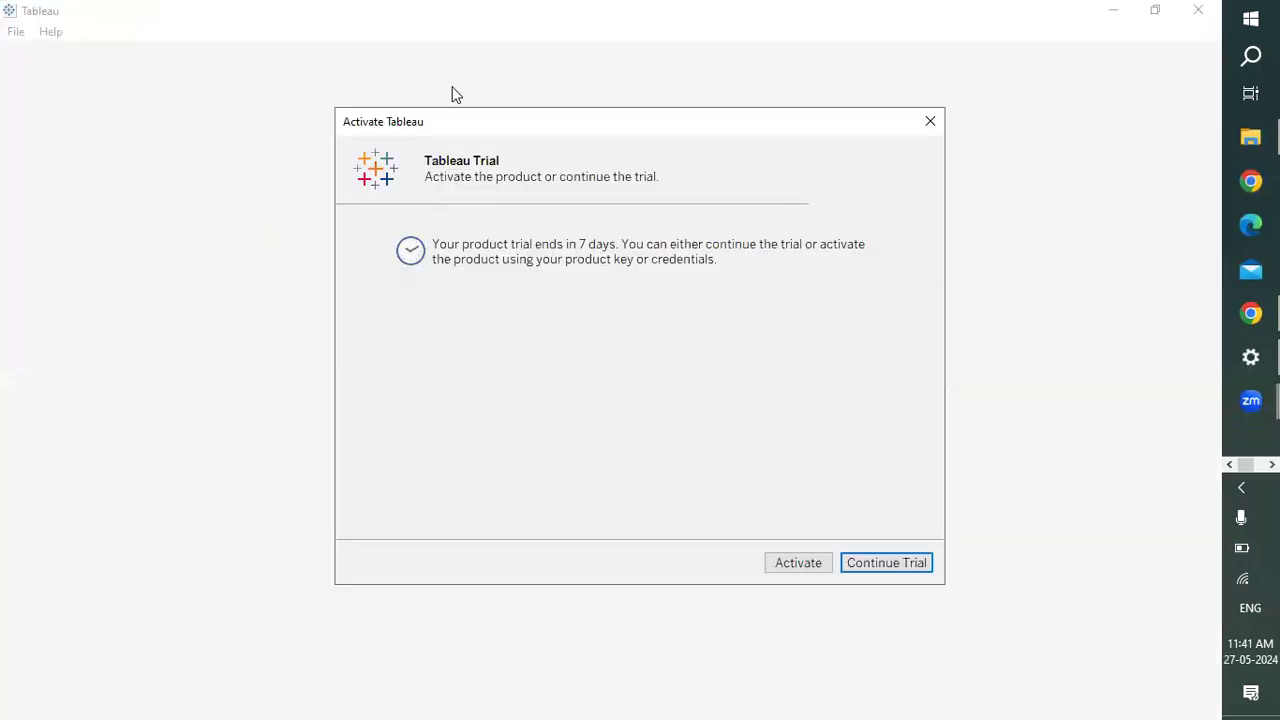
pyautogui.click(869, 570)
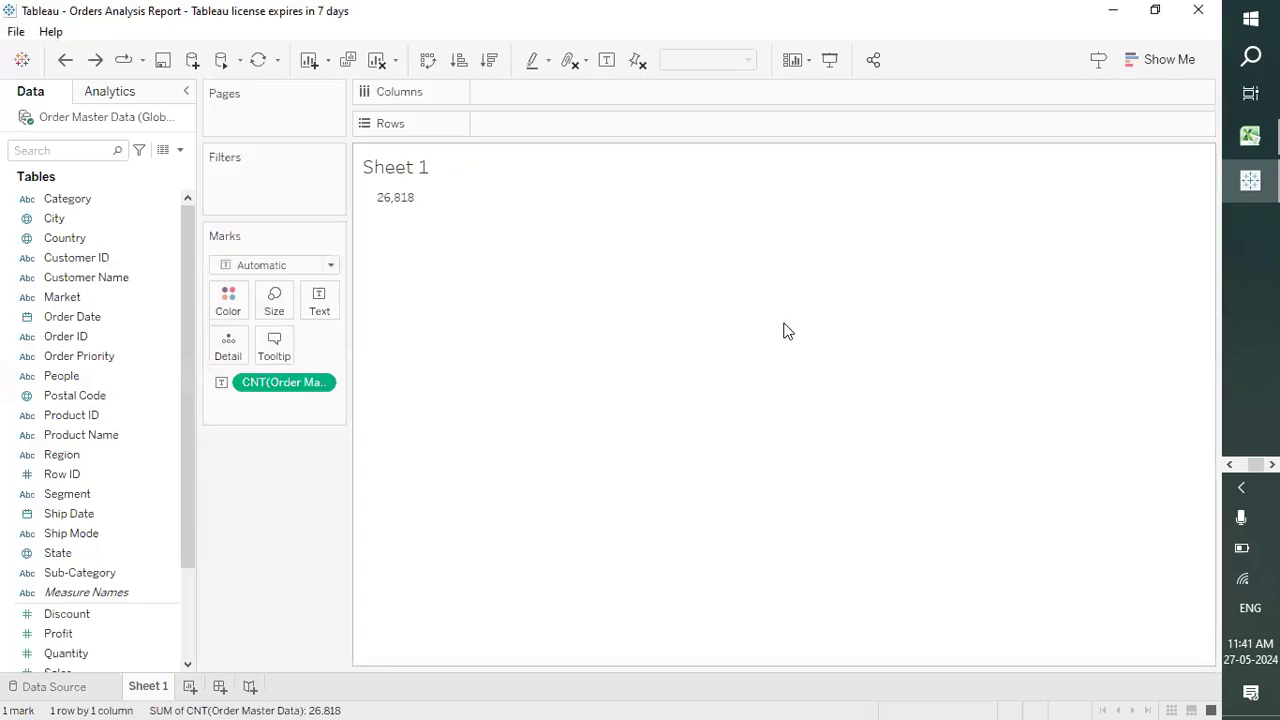
# Remove the Order Master Data count from the marks of Sheet 1.
pyautogui.doubleClick(281, 385)
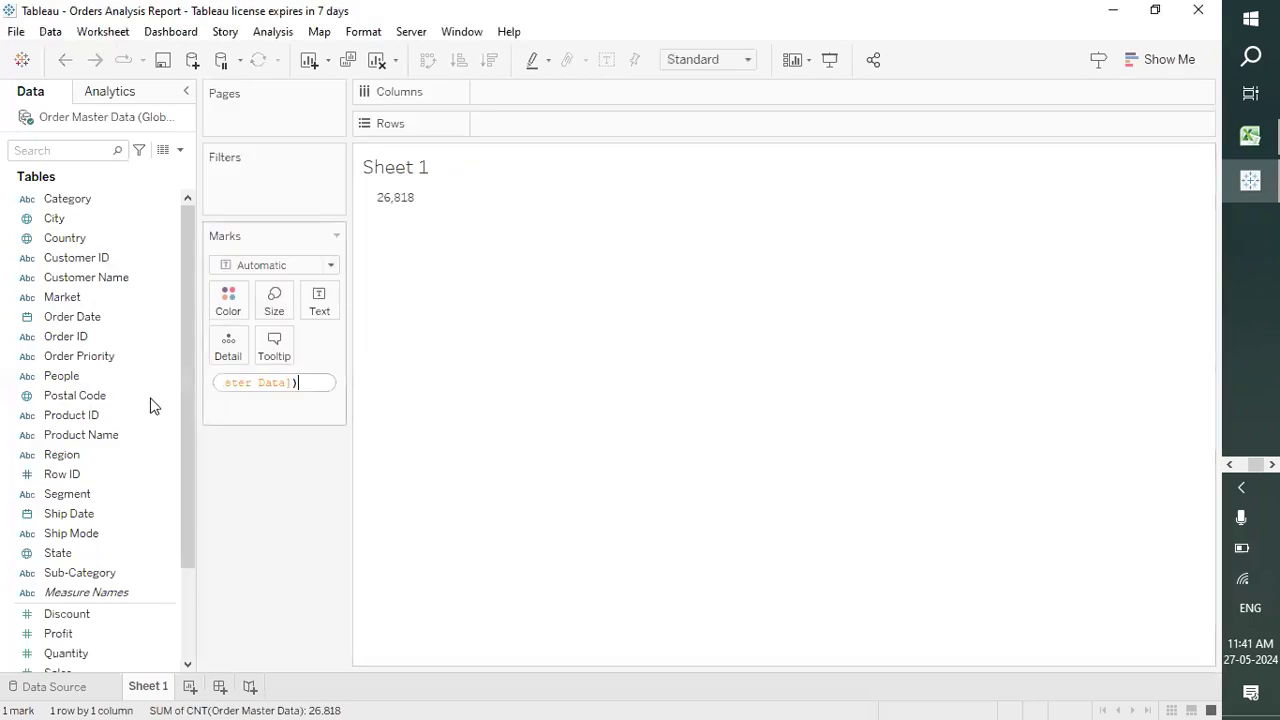
pyautogui.moveTo(266, 386); pyautogui.dragTo(75, 380)
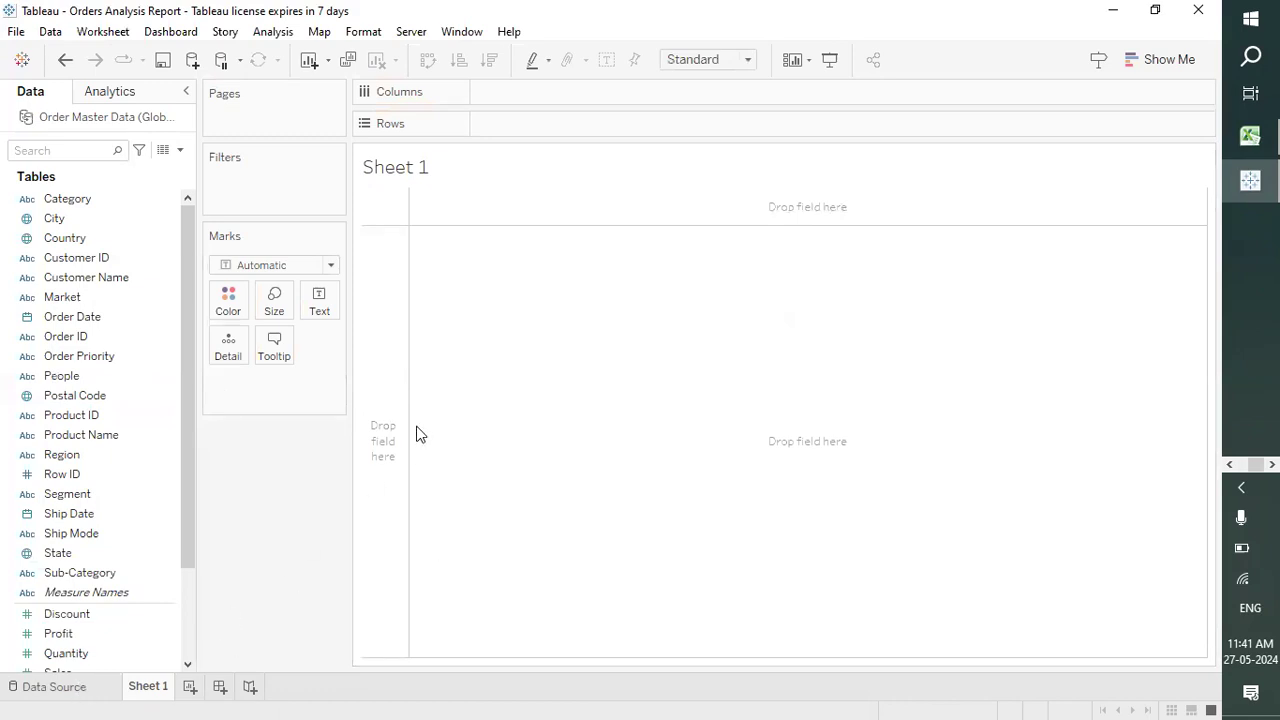
# Show the data source of Order Master Data, update its row preview and collapse the table details.
pyautogui.click(55, 687)
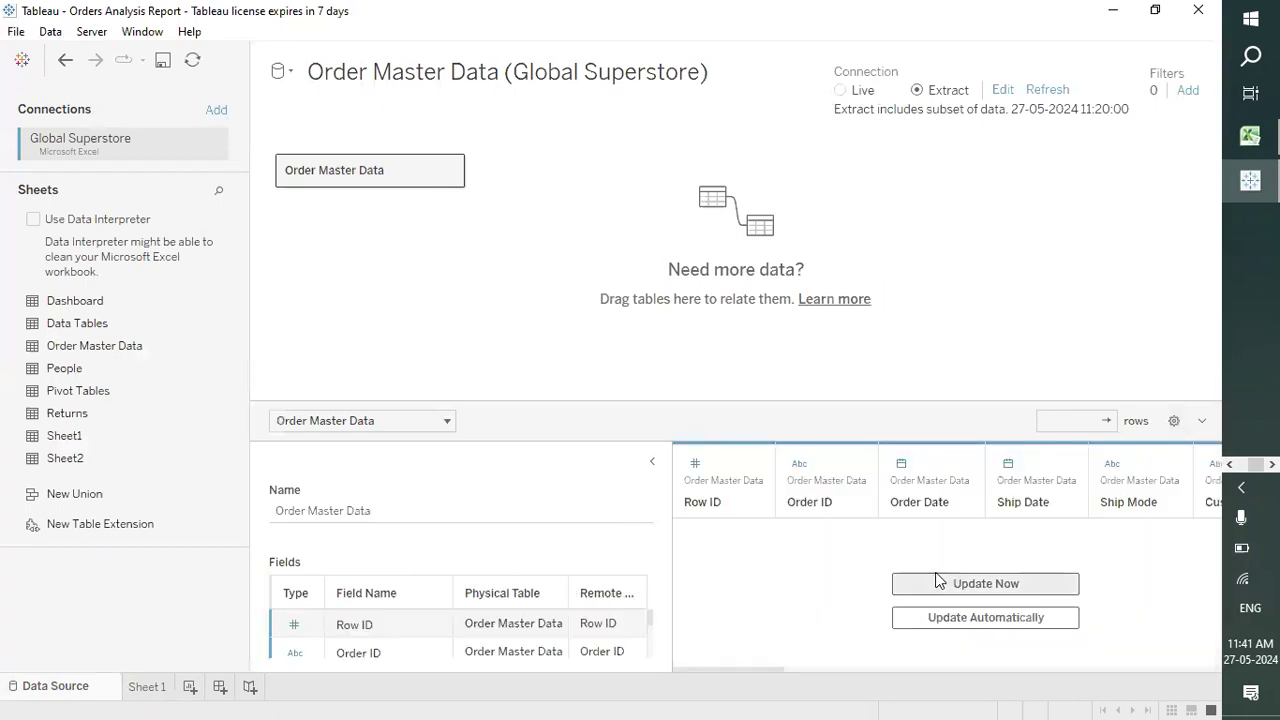
pyautogui.click(940, 582)
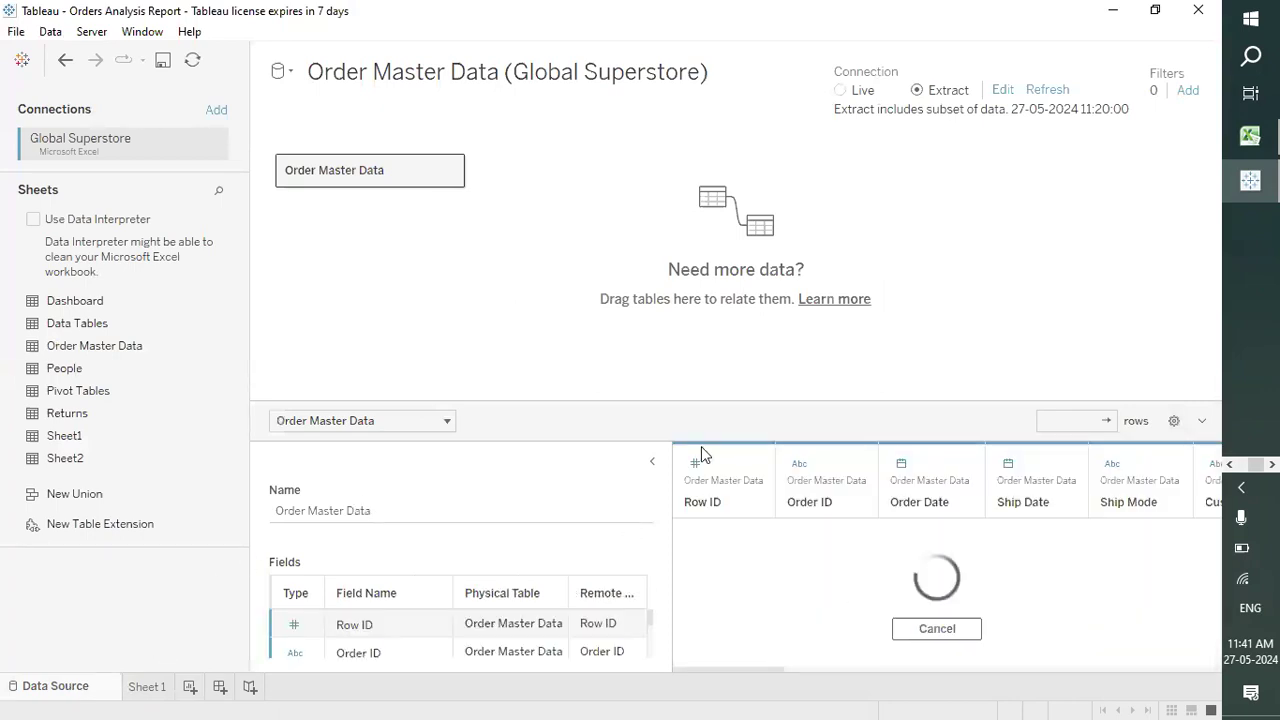
pyautogui.click(654, 464)
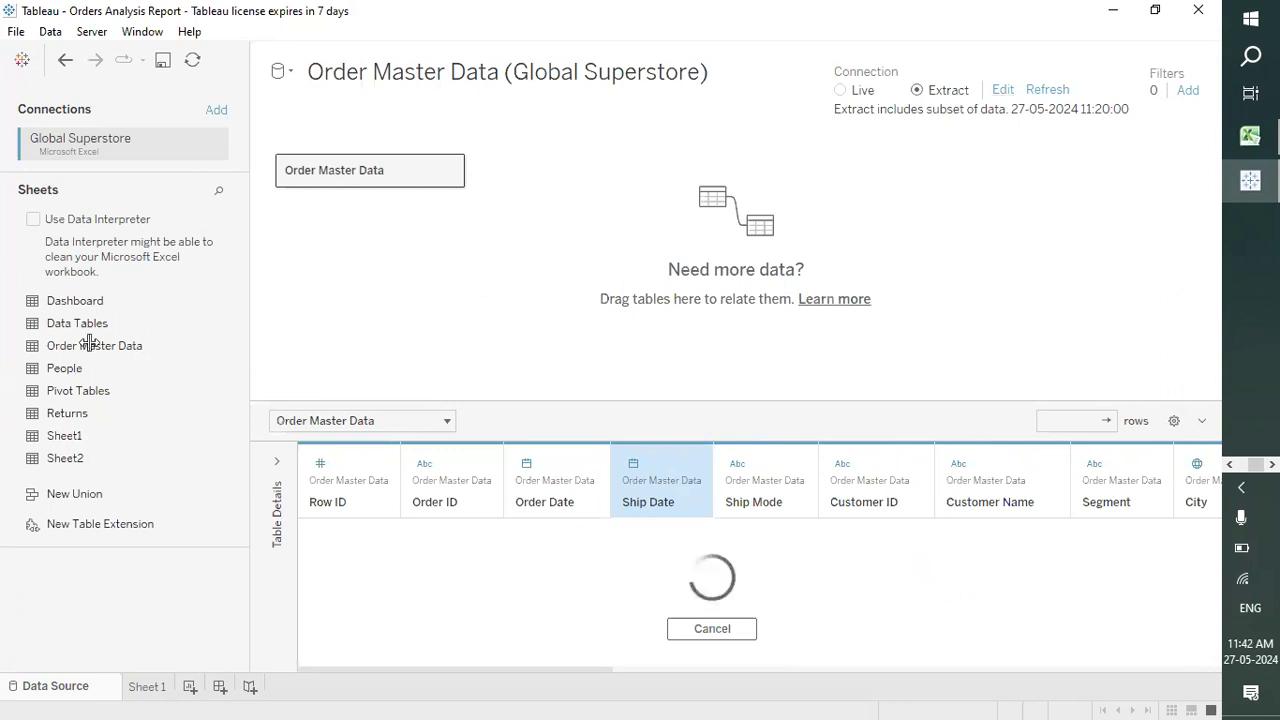
# Check the extract's Market filter, new-row column choices and refresh history, then accept the incremental refresh settings based on Order Date.
pyautogui.moveTo(101, 346); pyautogui.dragTo(187, 378)
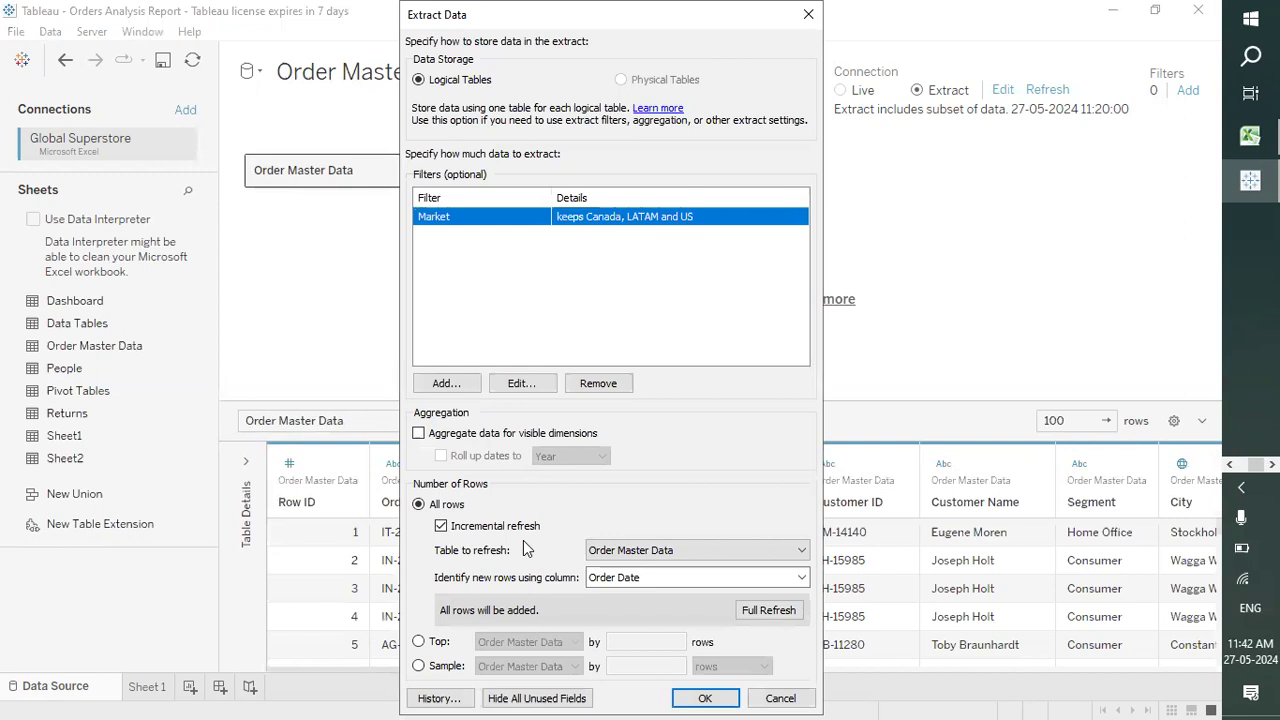
pyautogui.click(623, 578)
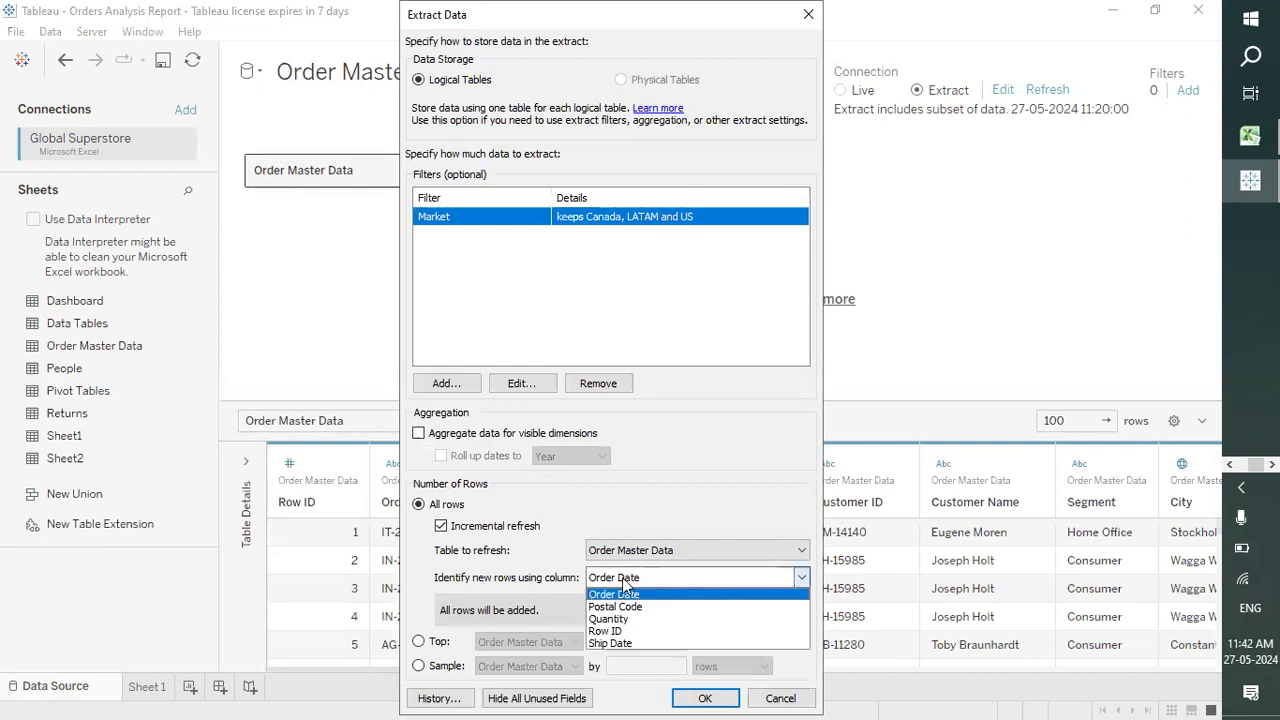
pyautogui.click(430, 698)
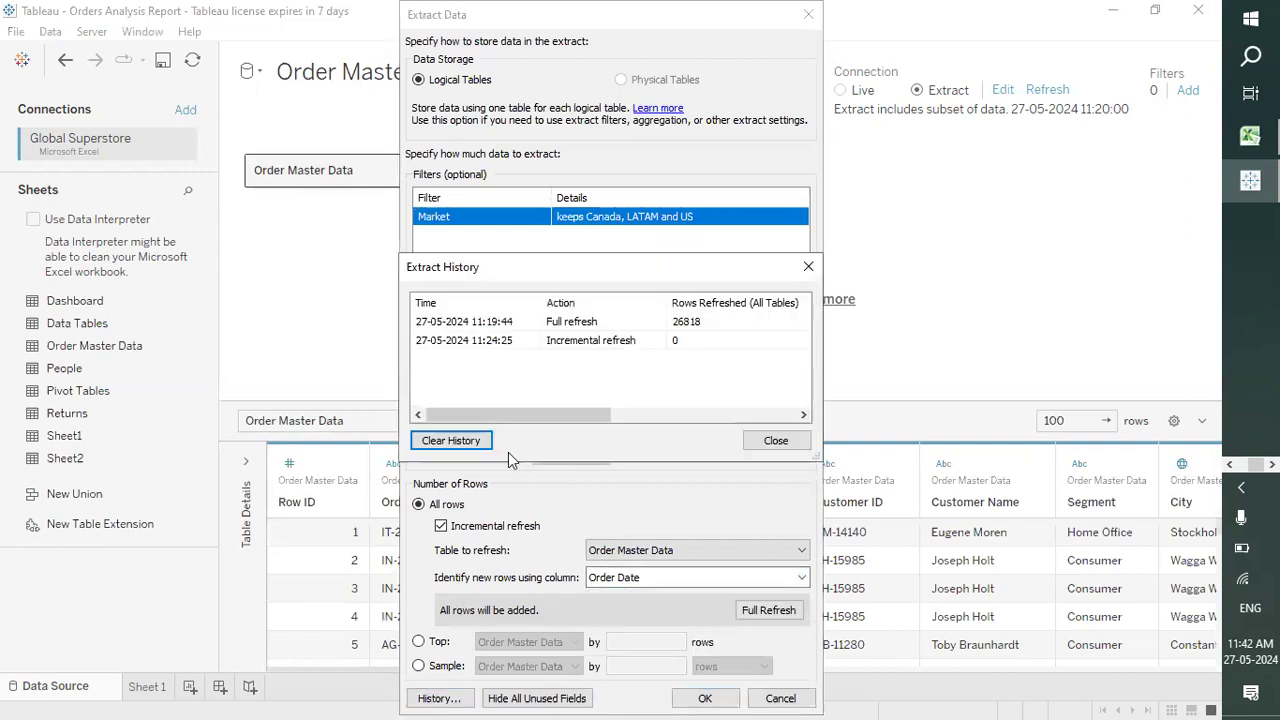
pyautogui.click(776, 440)
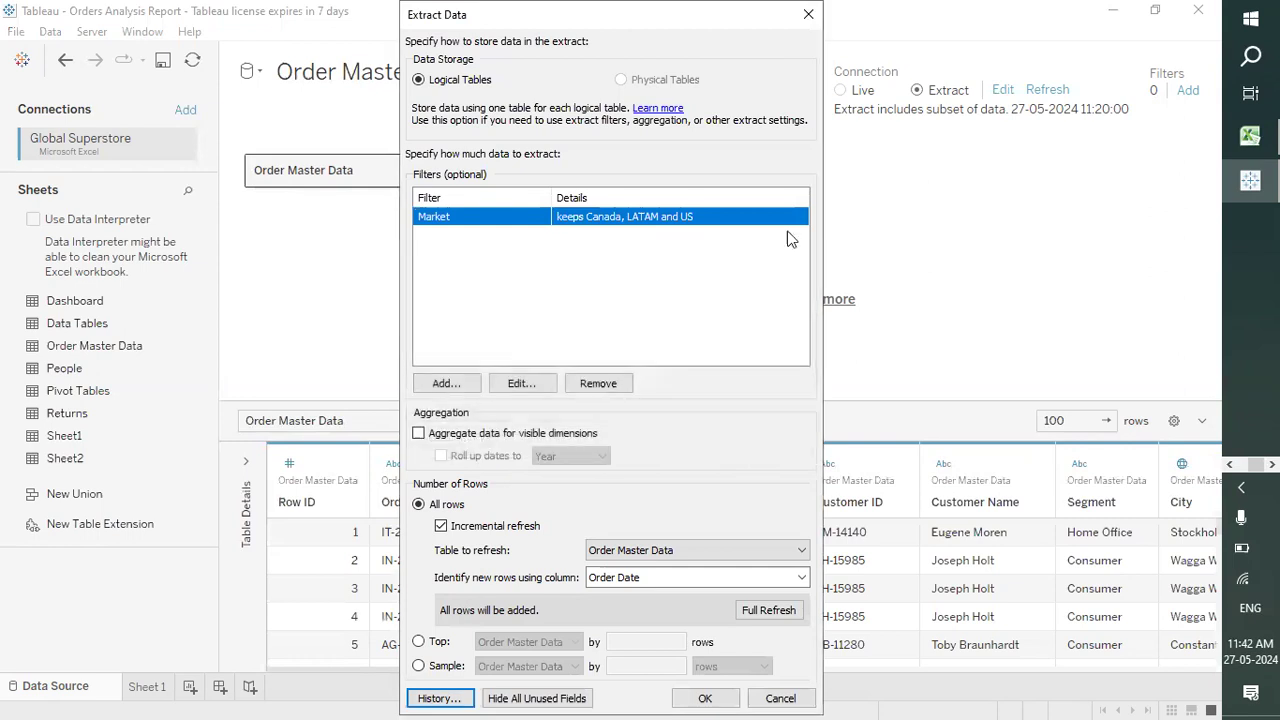
pyautogui.click(707, 698)
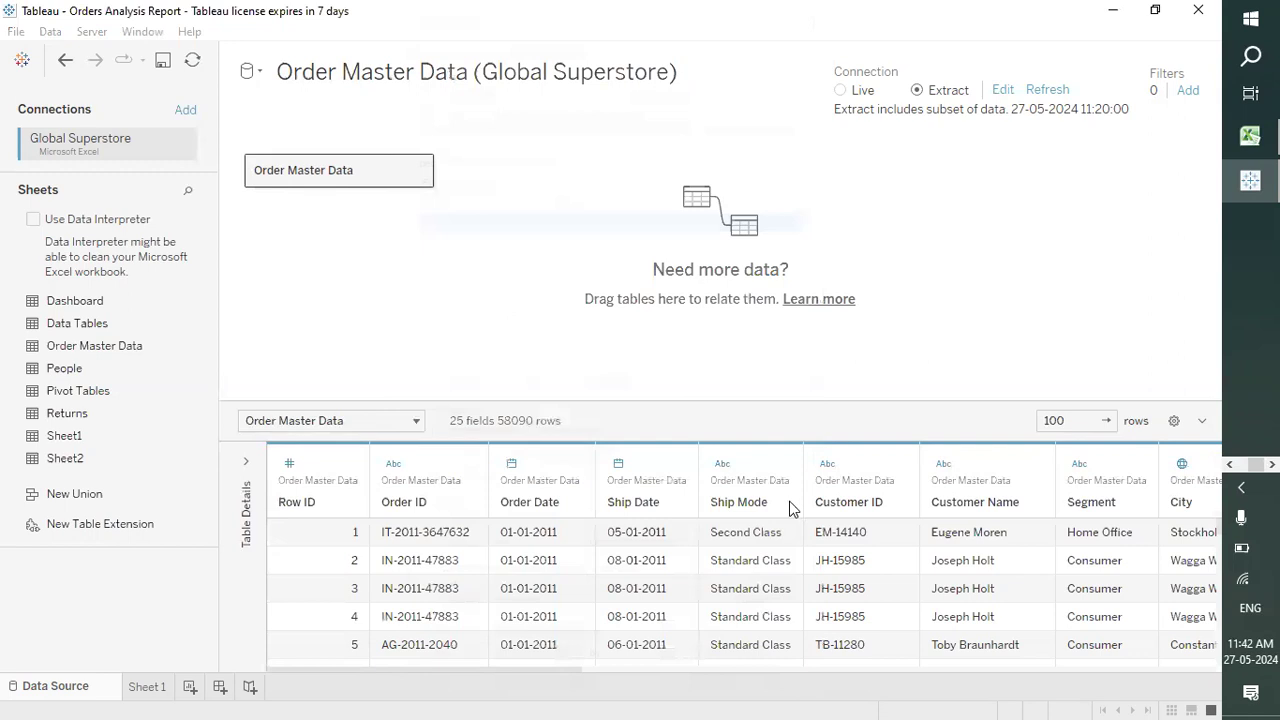
# Reopen the extract settings and recheck the Market filter, the new-row identification column and the extract history.
pyautogui.click(1053, 90)
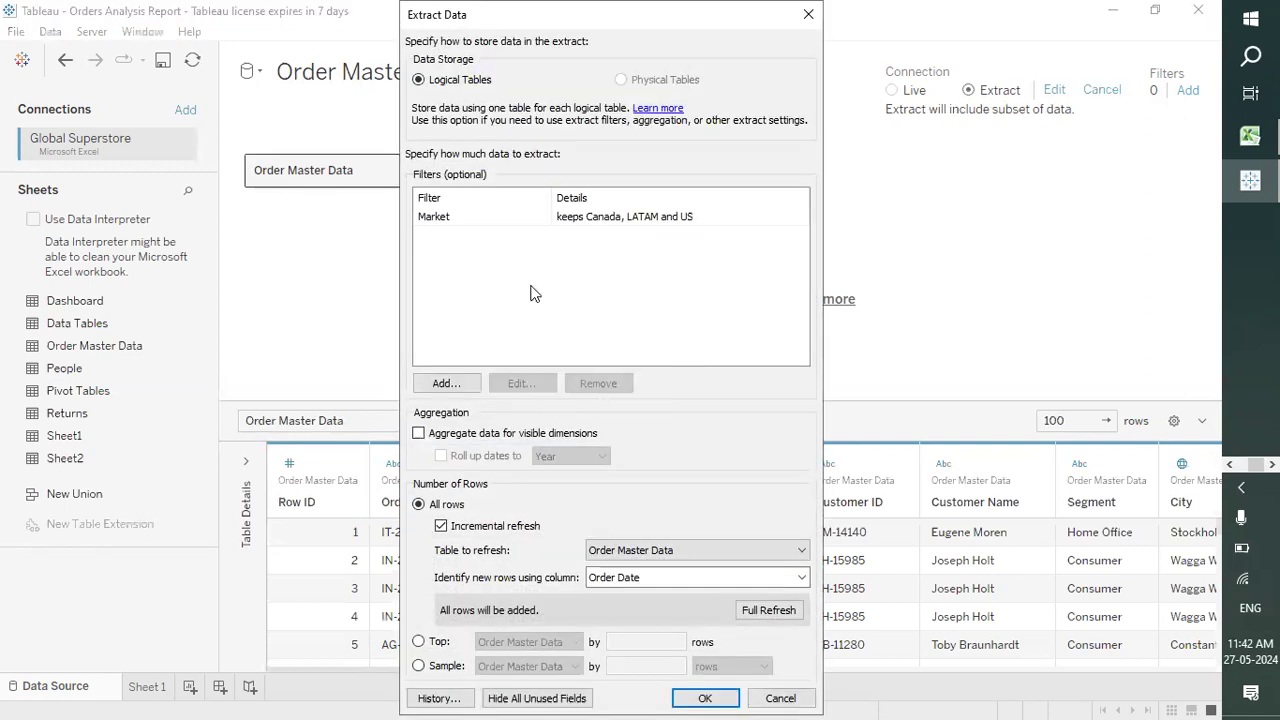
pyautogui.click(557, 217)
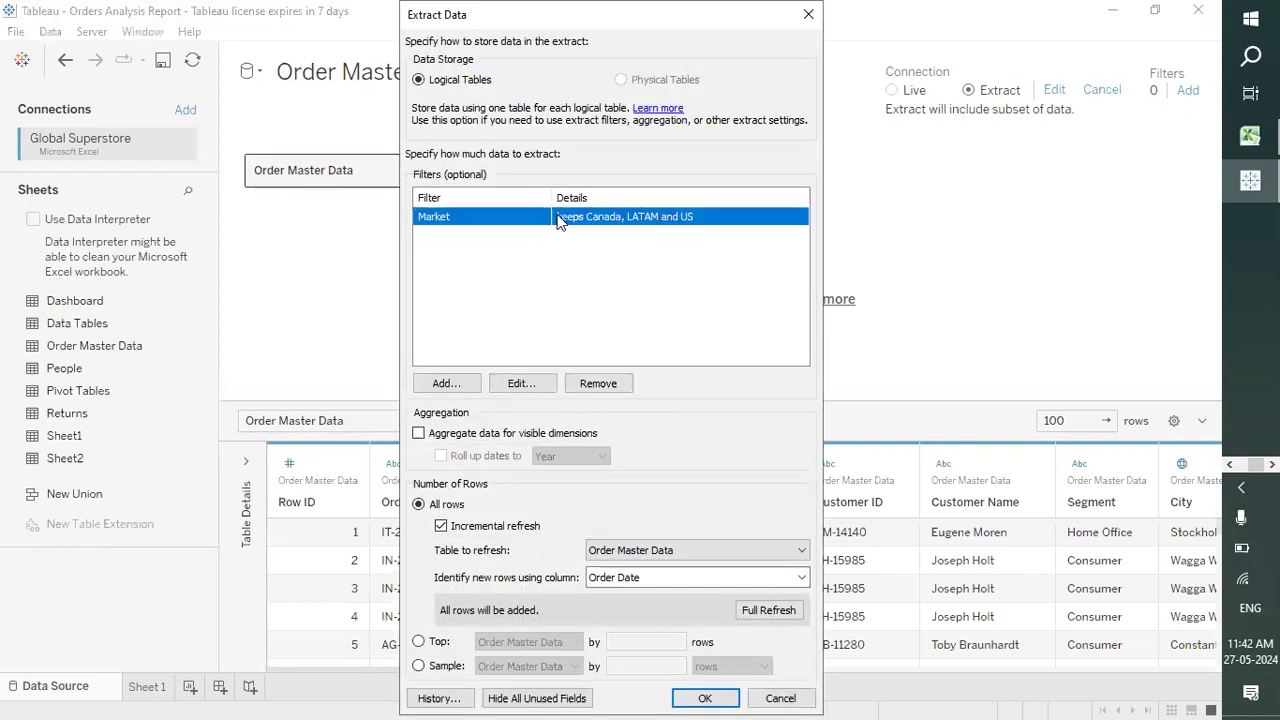
pyautogui.click(639, 577)
pyautogui.click(639, 577)
pyautogui.click(442, 698)
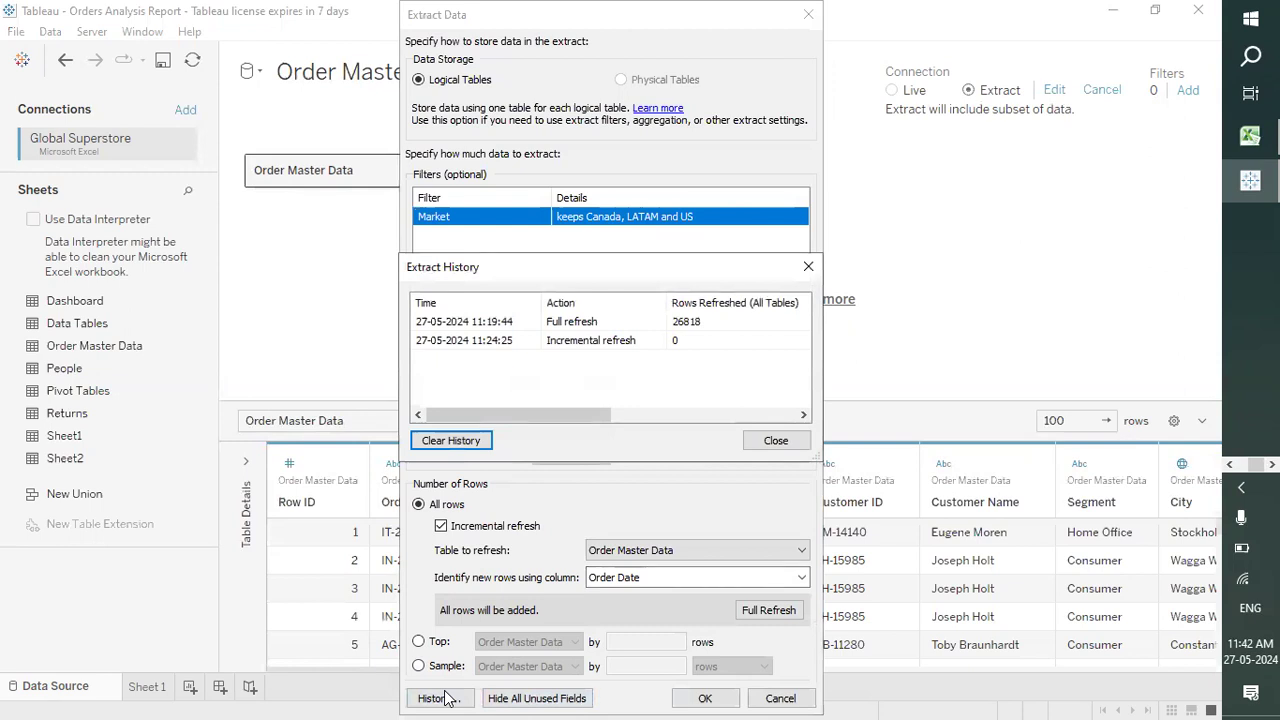
pyautogui.click(770, 441)
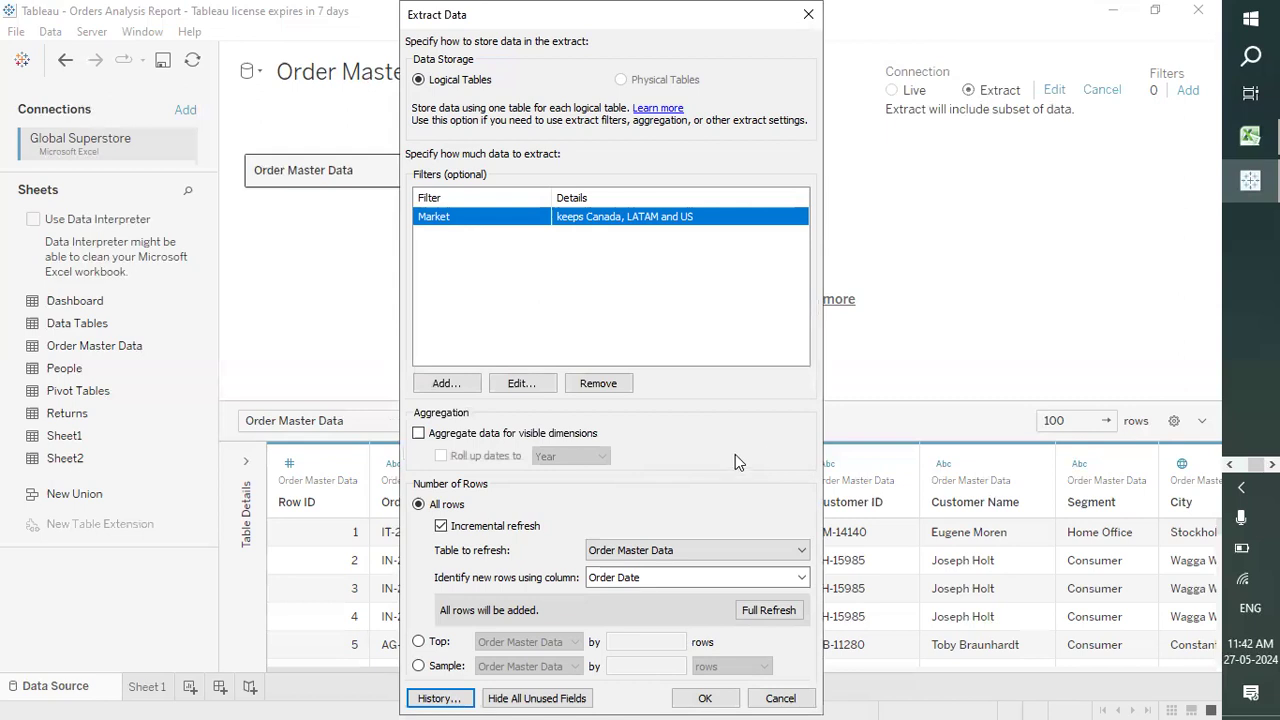
# Accept the extract settings and show the Order Master Data count as text on Sheet 1.
pyautogui.click(732, 698)
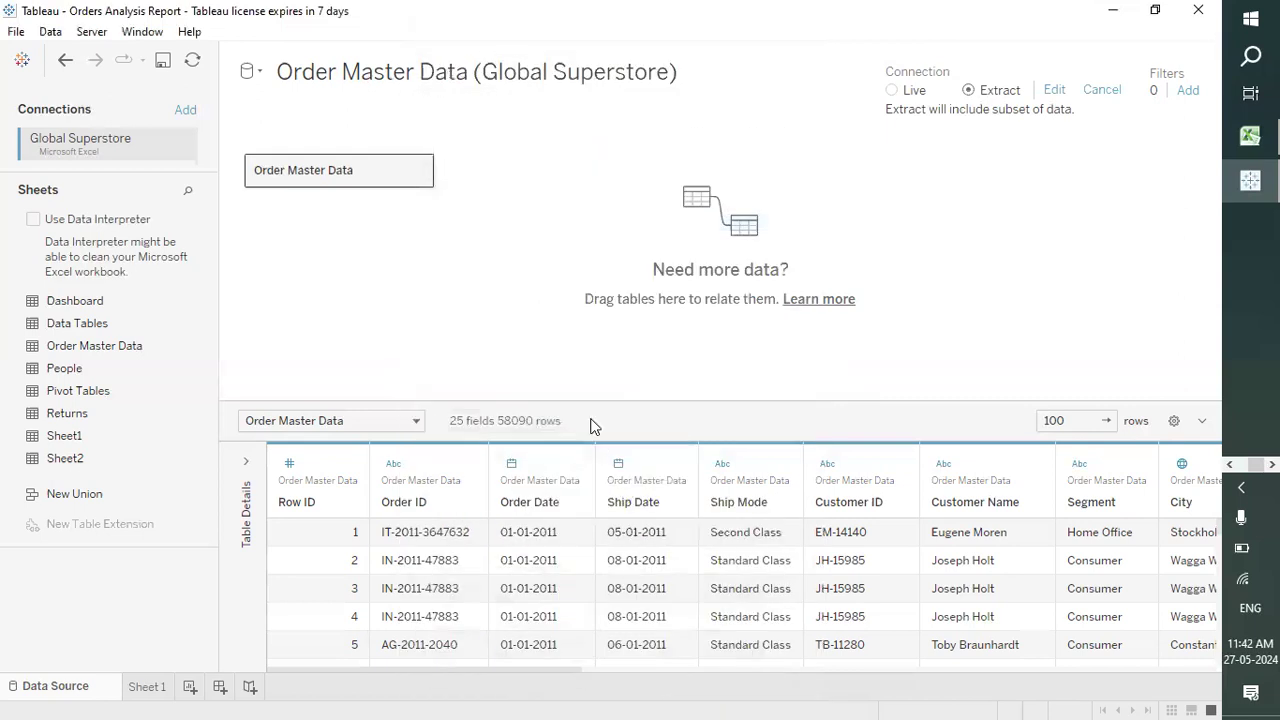
pyautogui.click(147, 687)
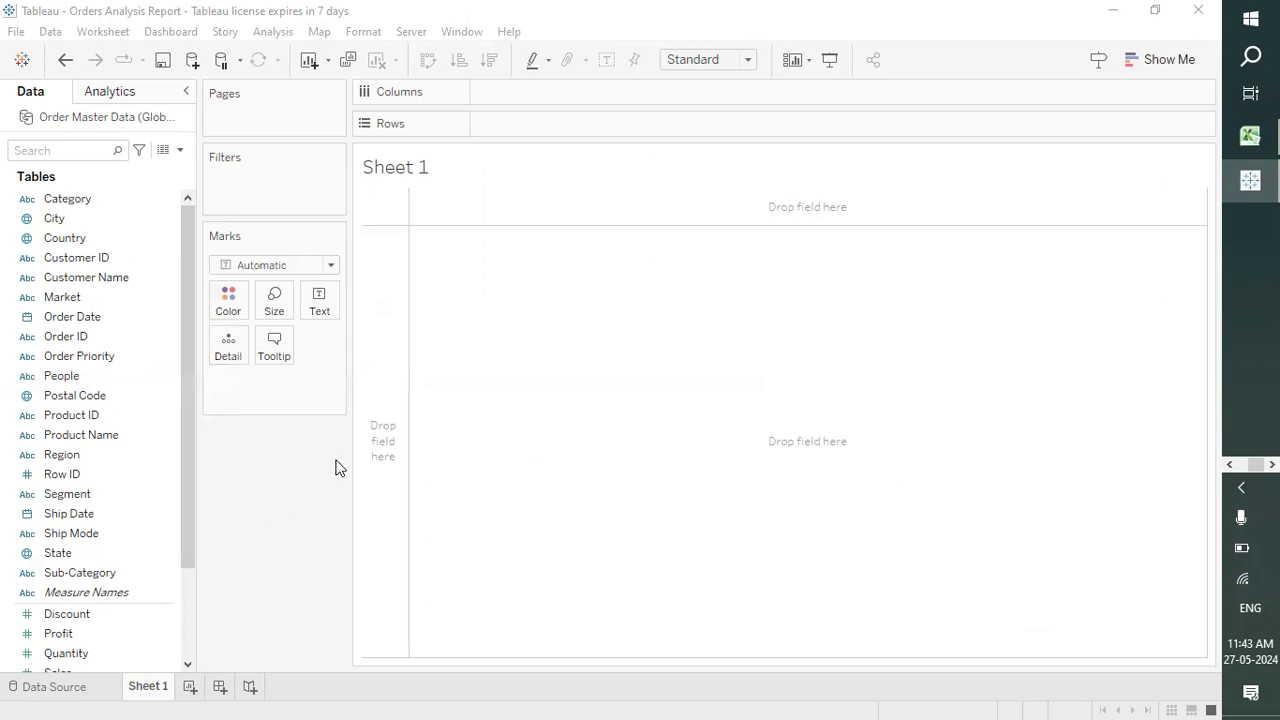
pyautogui.scroll(-2, 95, 640)
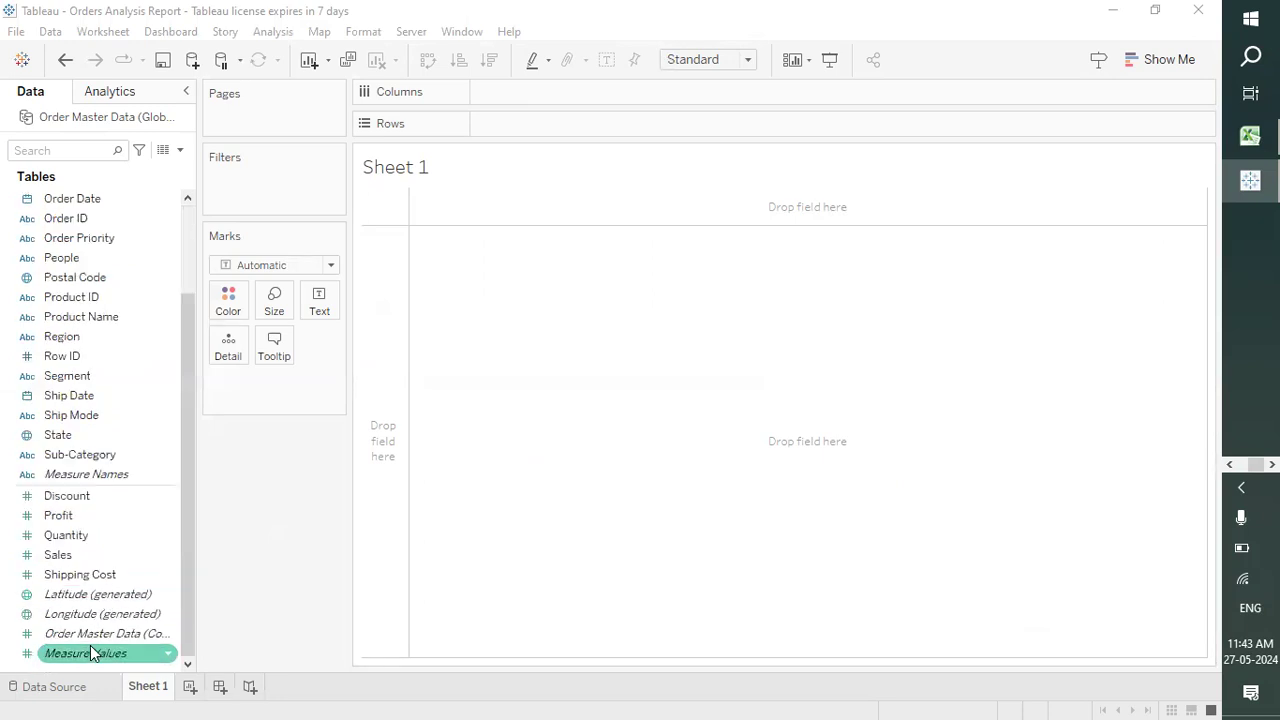
pyautogui.moveTo(110, 633); pyautogui.dragTo(317, 305)
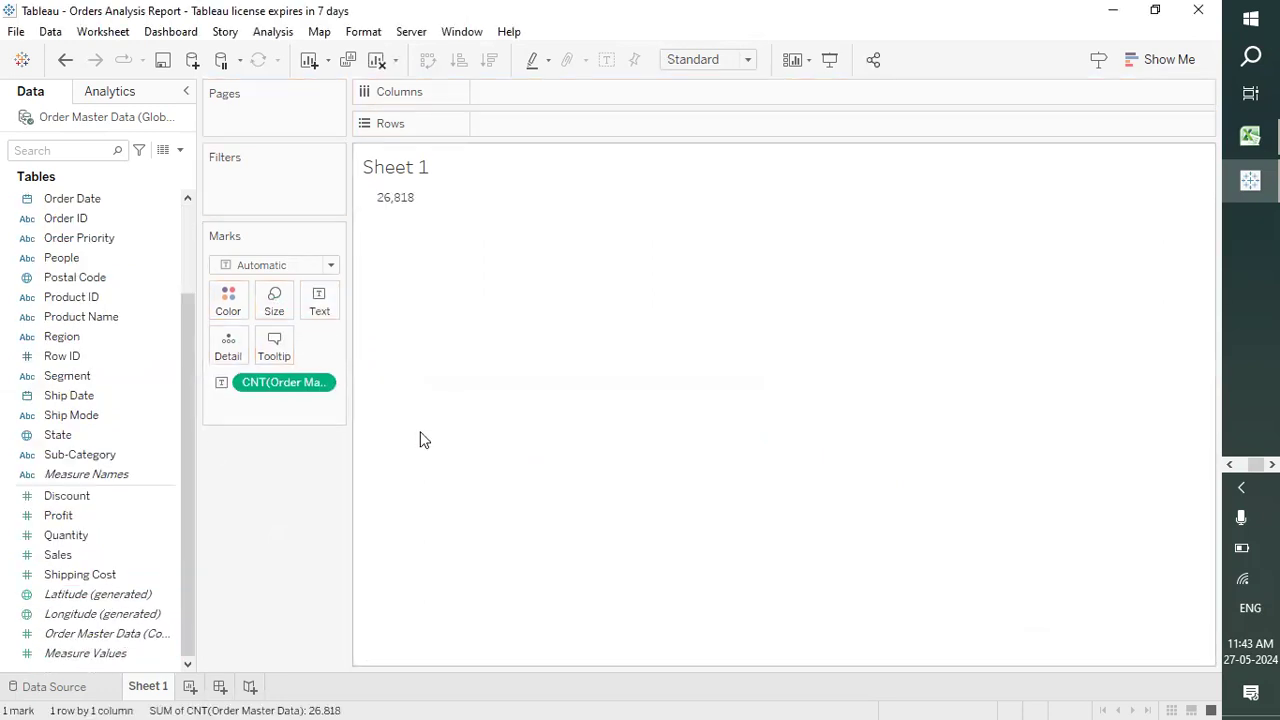
# Edit the Order Master Data source's connection and reselect the Global Superstore workbook from the Data Sources folder.
pyautogui.rightClick(145, 120)
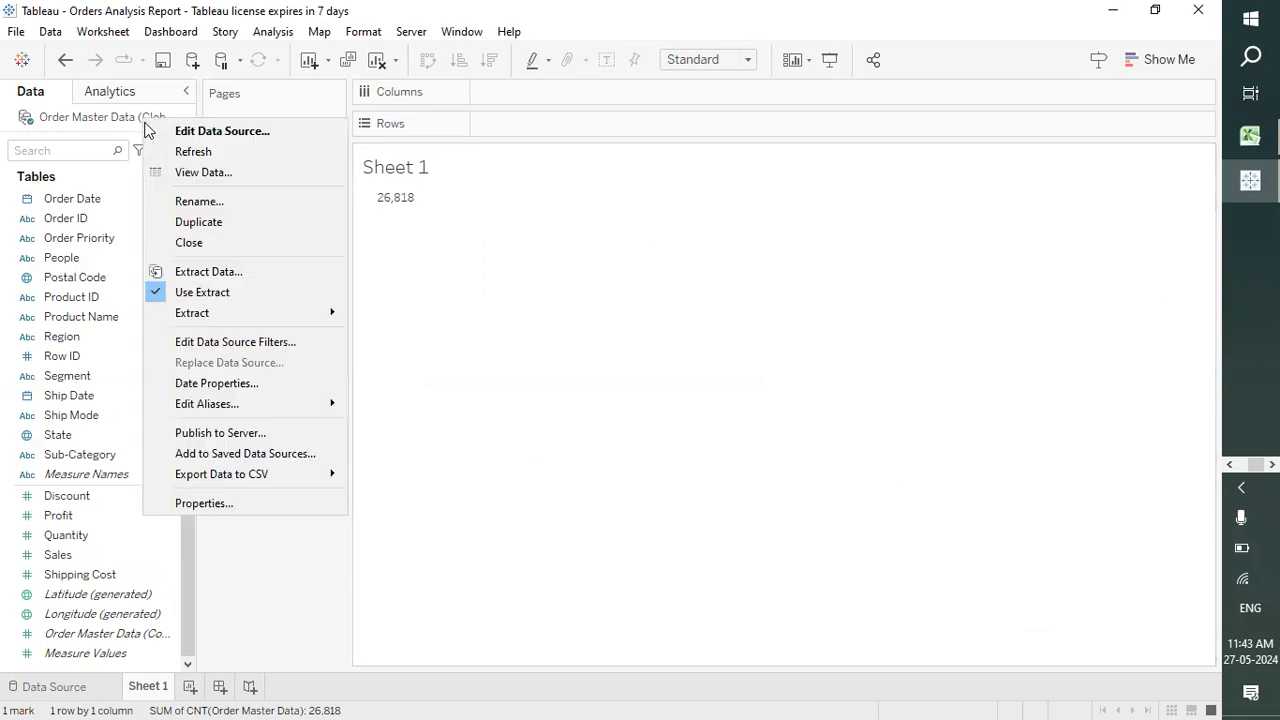
pyautogui.click(643, 328)
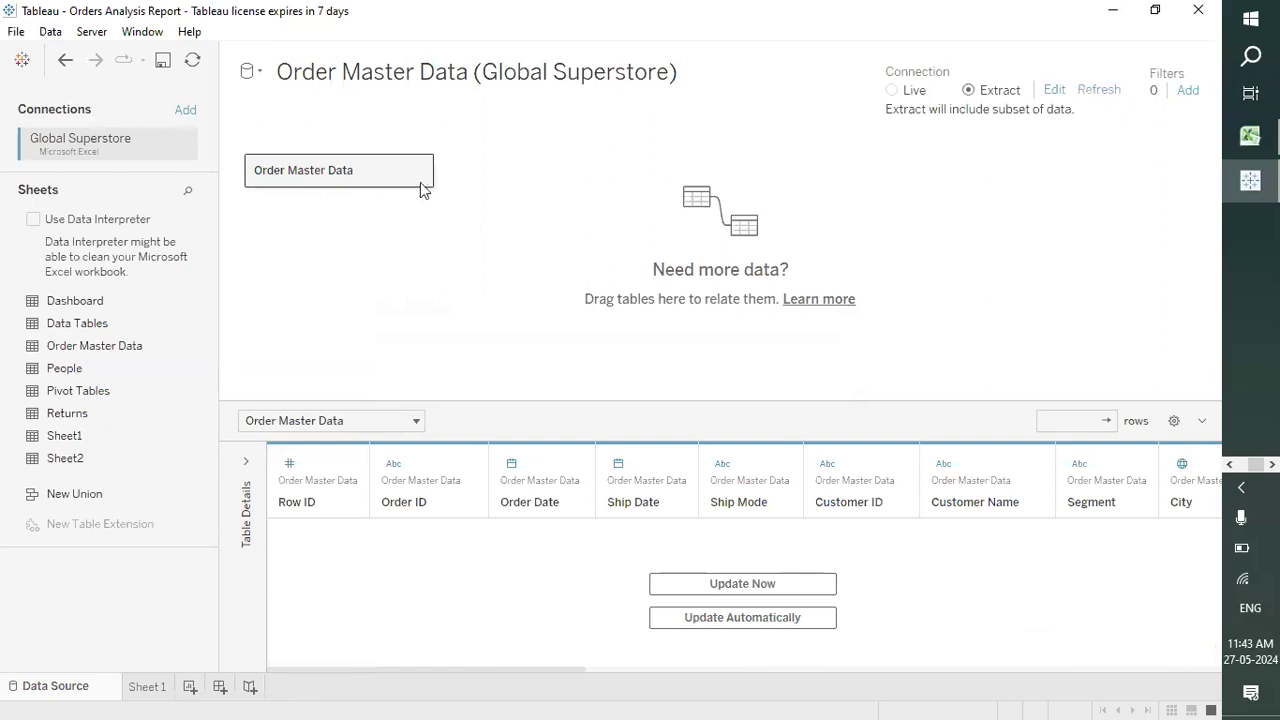
pyautogui.click(420, 171)
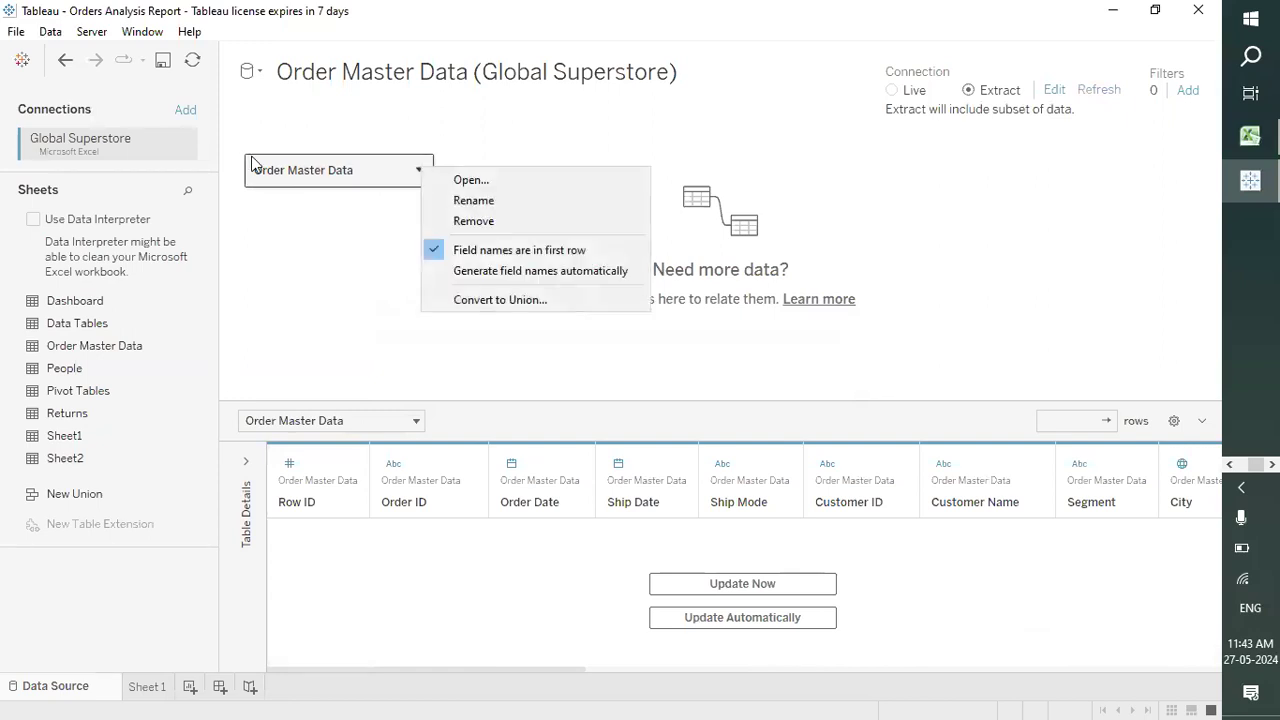
pyautogui.click(181, 145)
pyautogui.click(203, 166)
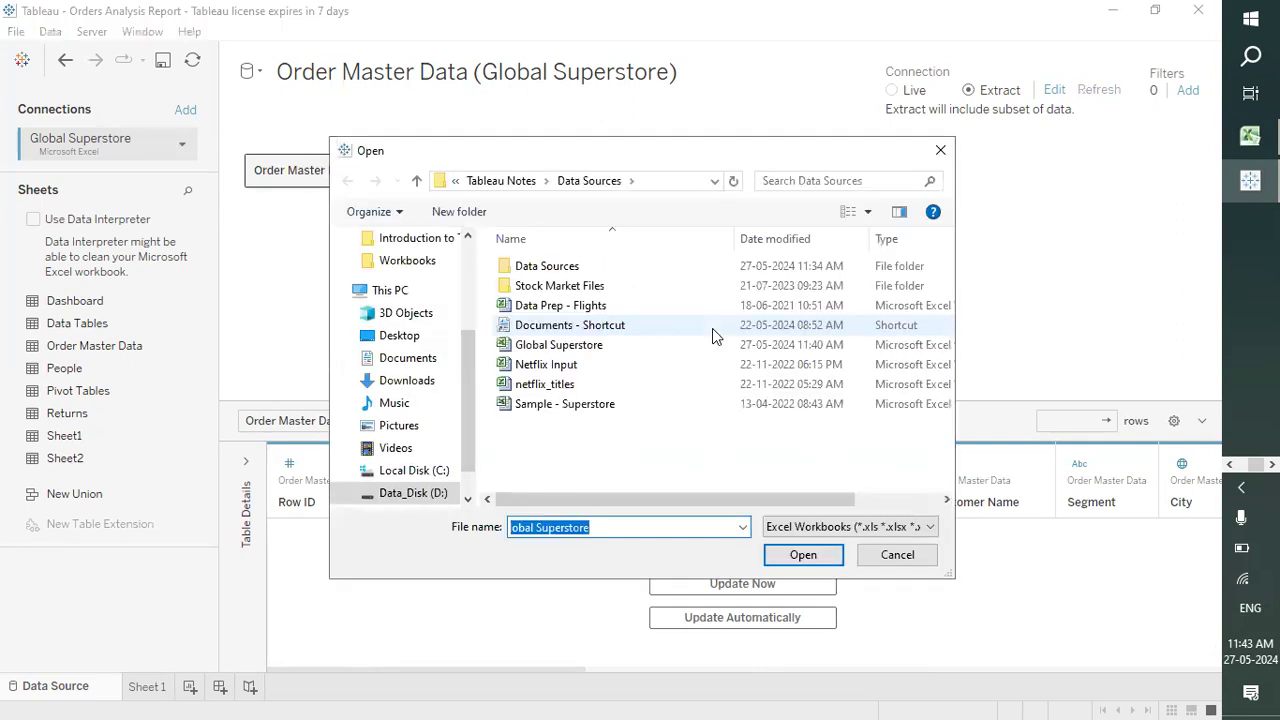
pyautogui.click(535, 527)
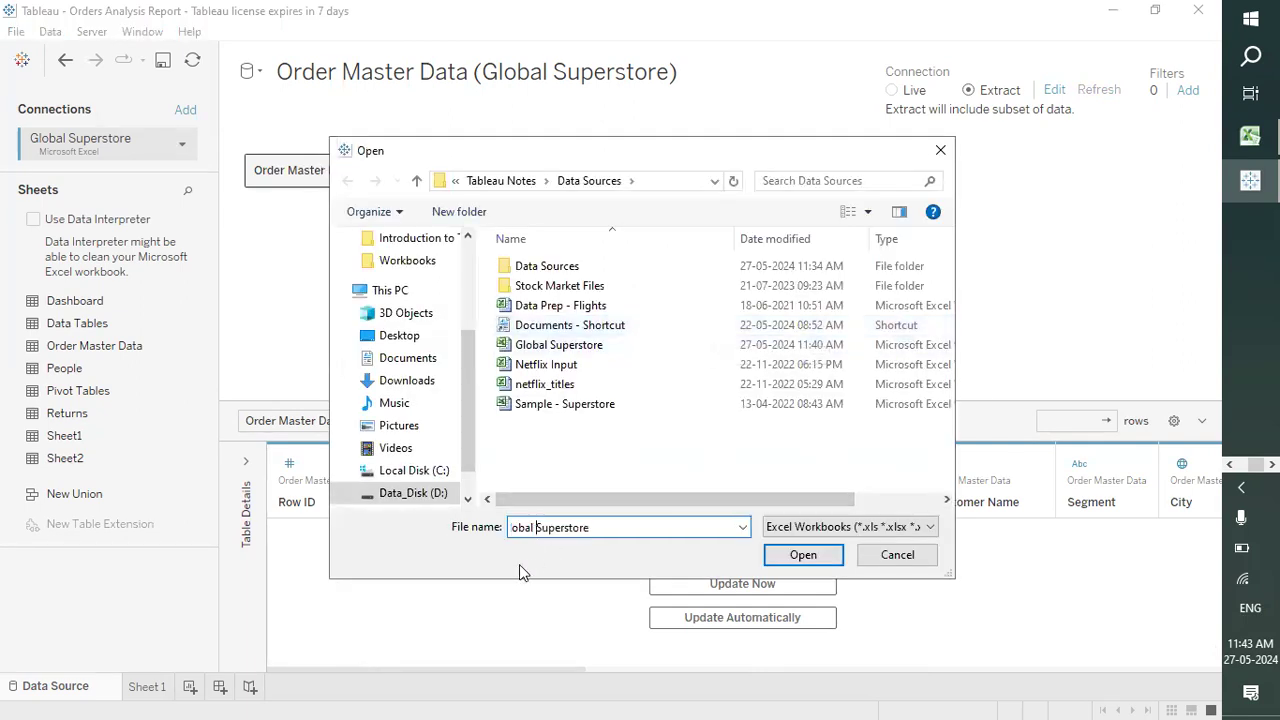
pyautogui.press('Home')
pyautogui.click(600, 347)
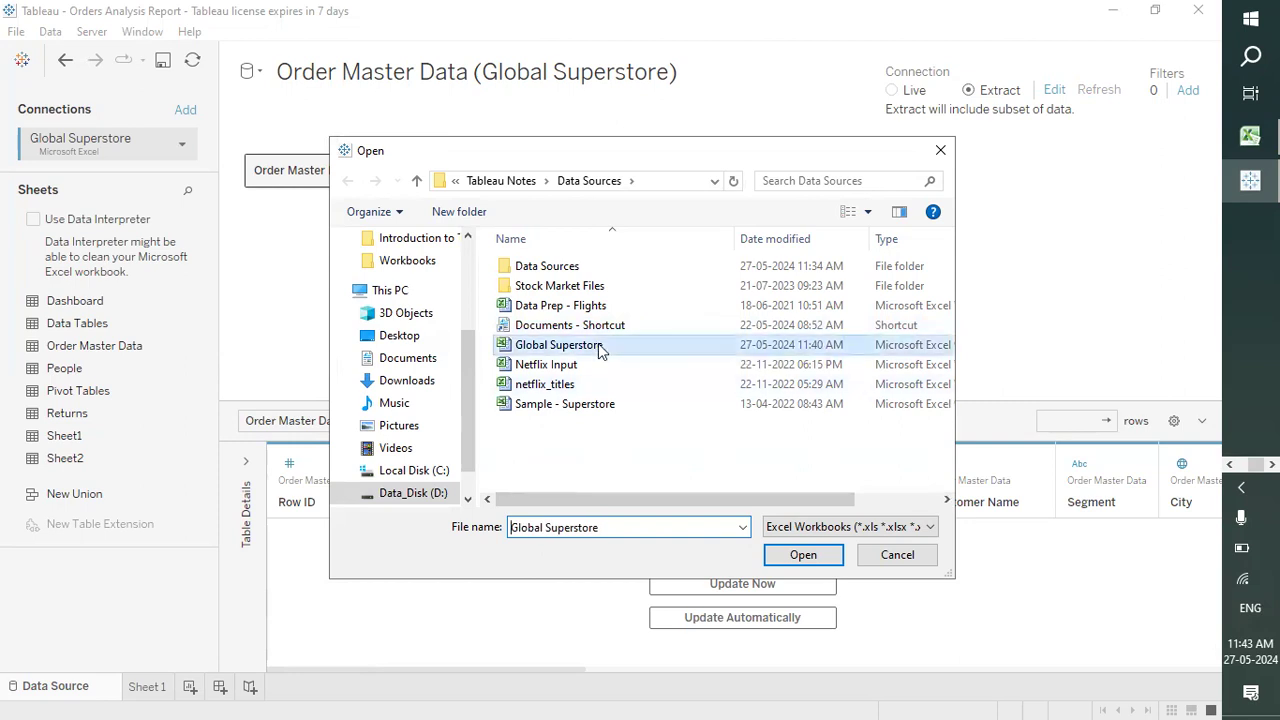
pyautogui.click(797, 556)
pyautogui.doubleClick(634, 344)
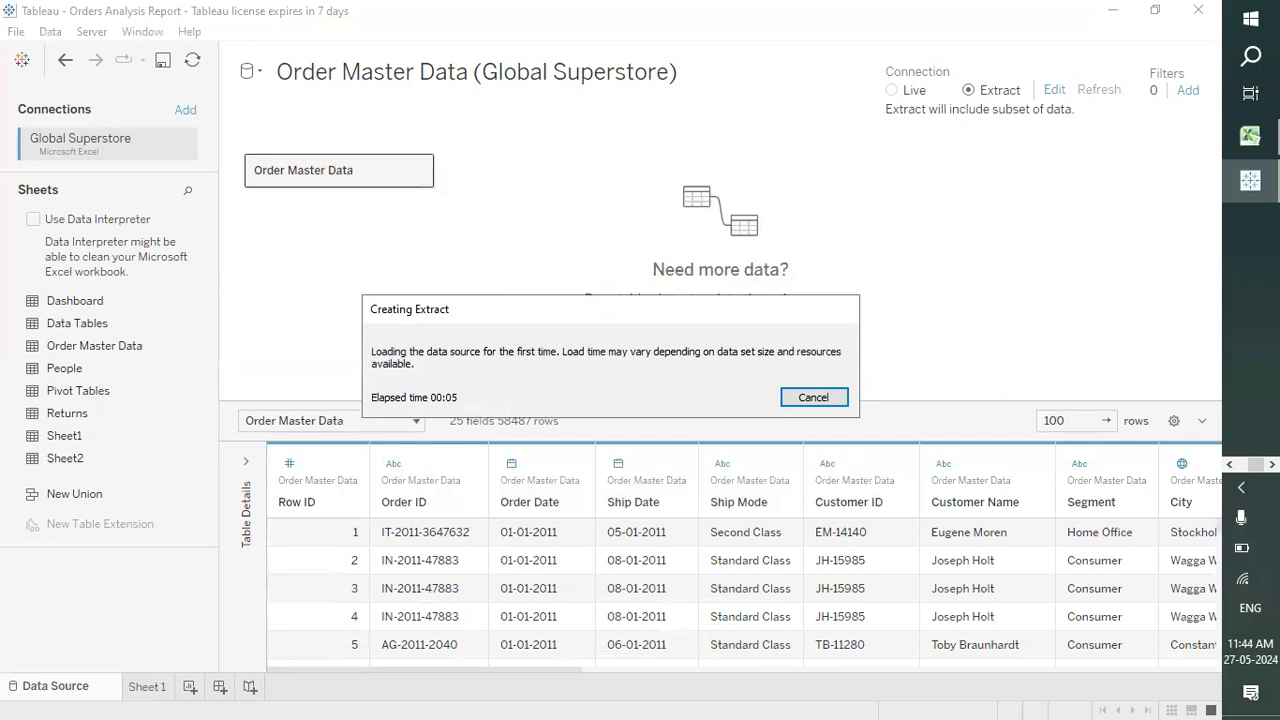
# Switch to Book1 in Excel, review the counts in J5, K4 and L4, and return to Tableau to compare them with Sheet 1.
pyautogui.click(1250, 135)
pyautogui.click(600, 257)
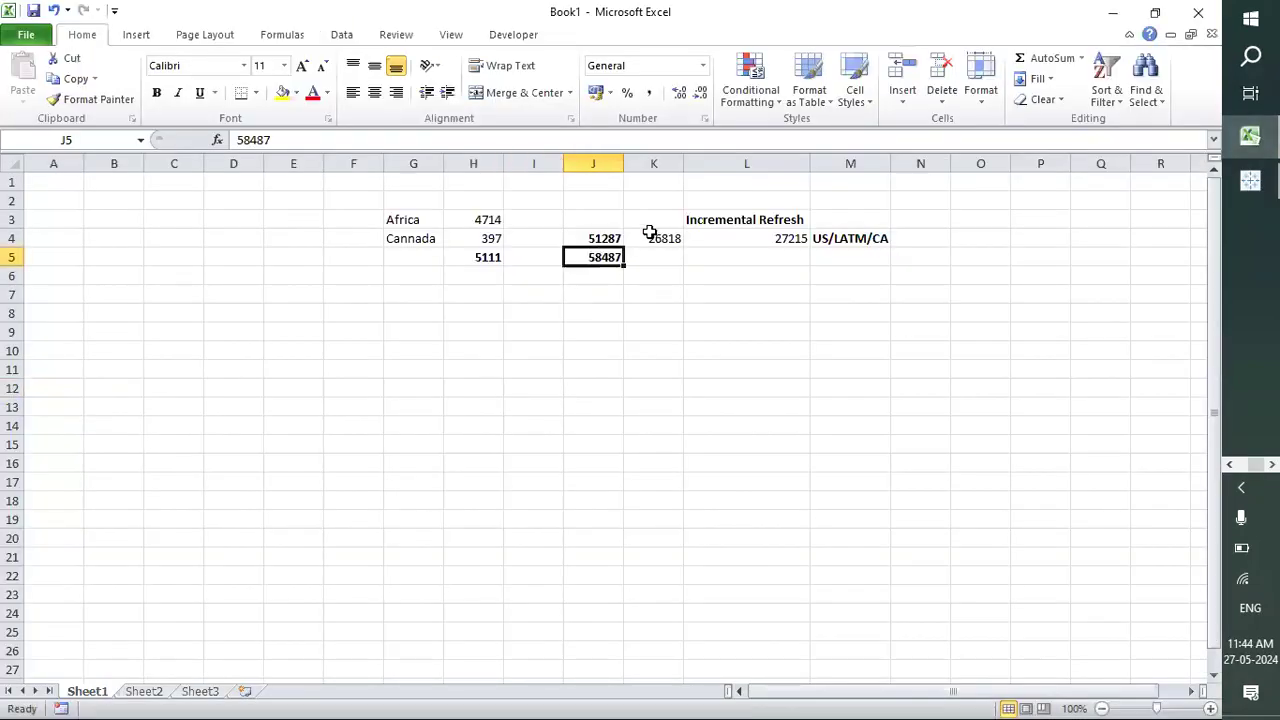
pyautogui.click(651, 240)
pyautogui.click(749, 238)
pyautogui.click(656, 242)
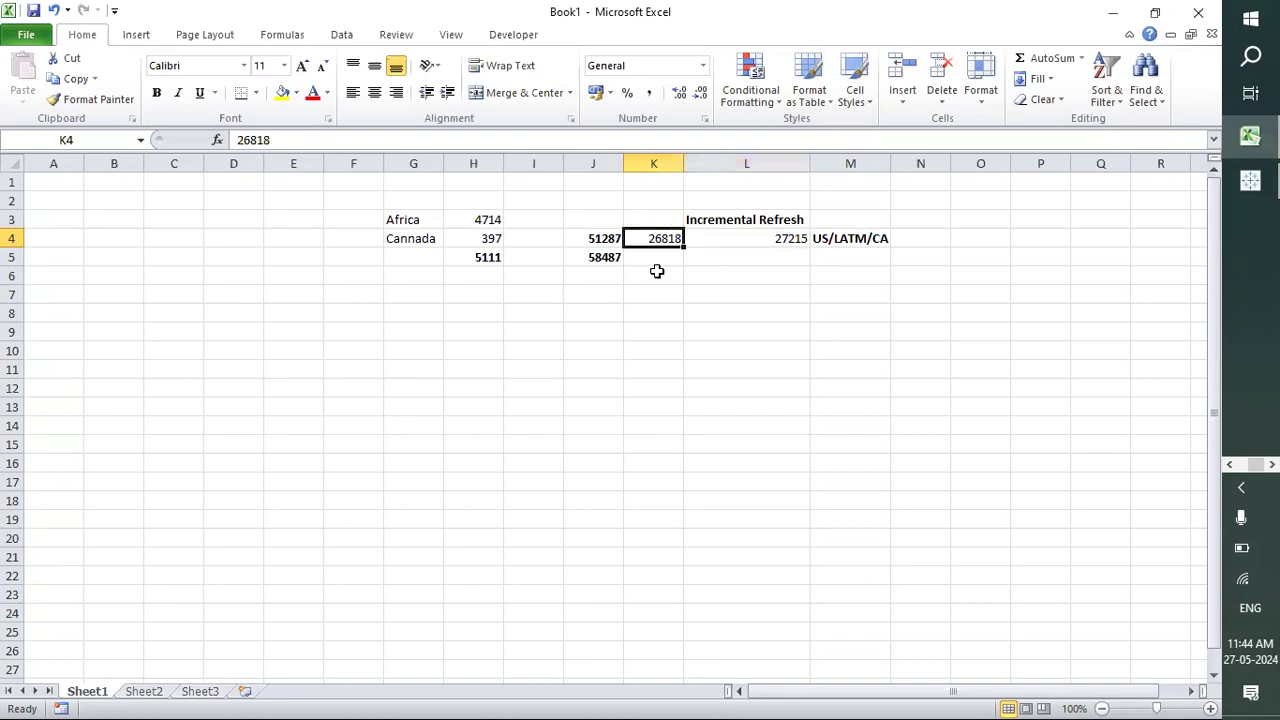
pyautogui.click(724, 240)
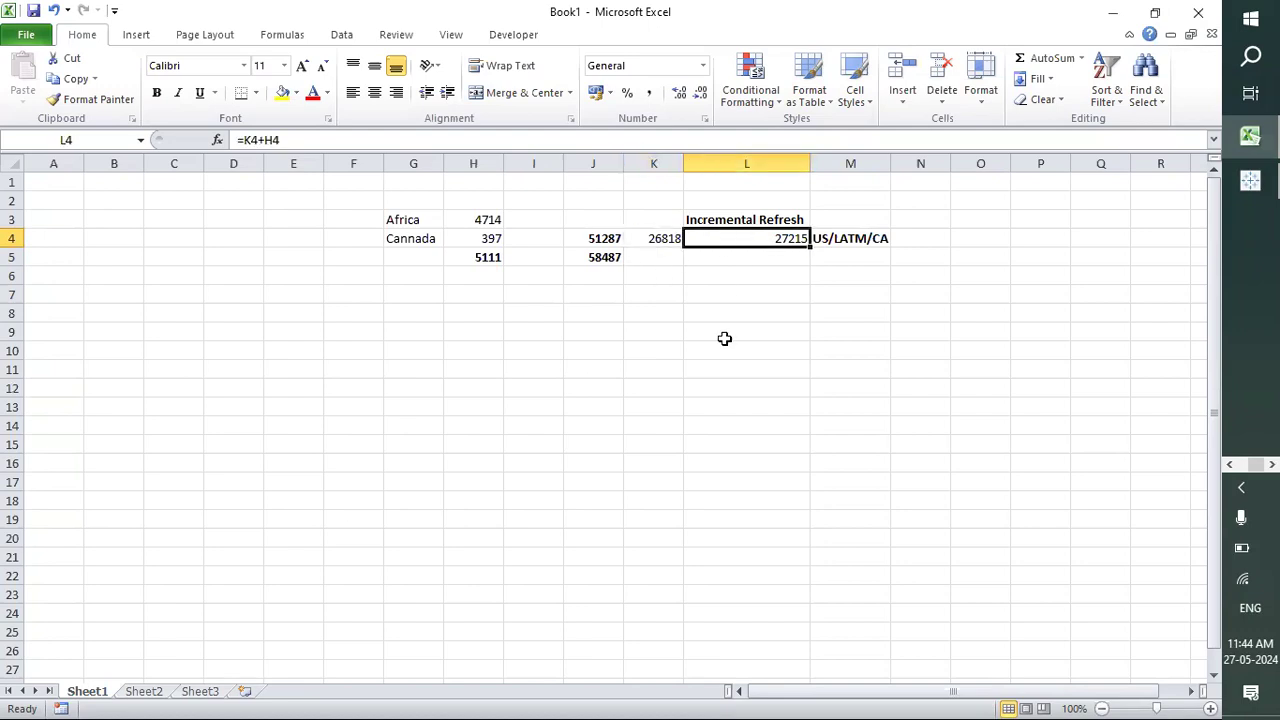
pyautogui.click(1249, 180)
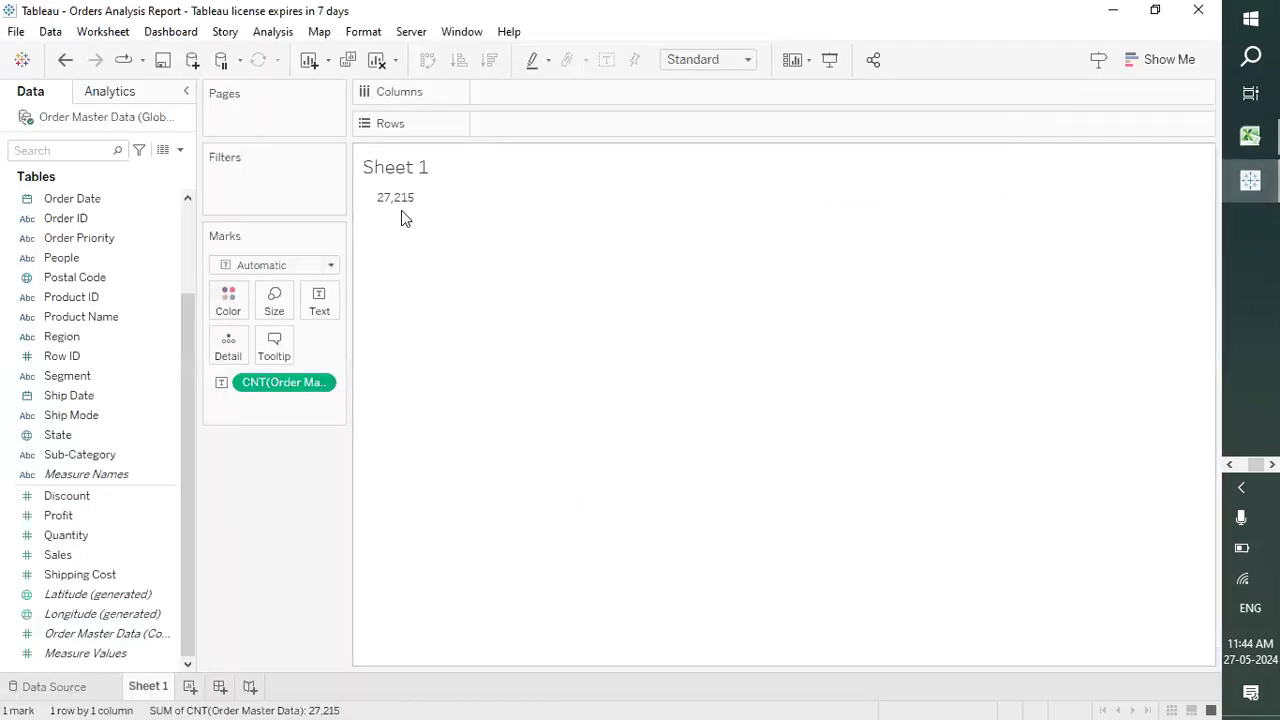
# Check the refresh history in the extract settings and set the Order Master Data row preview to update automatically.
pyautogui.click(85, 688)
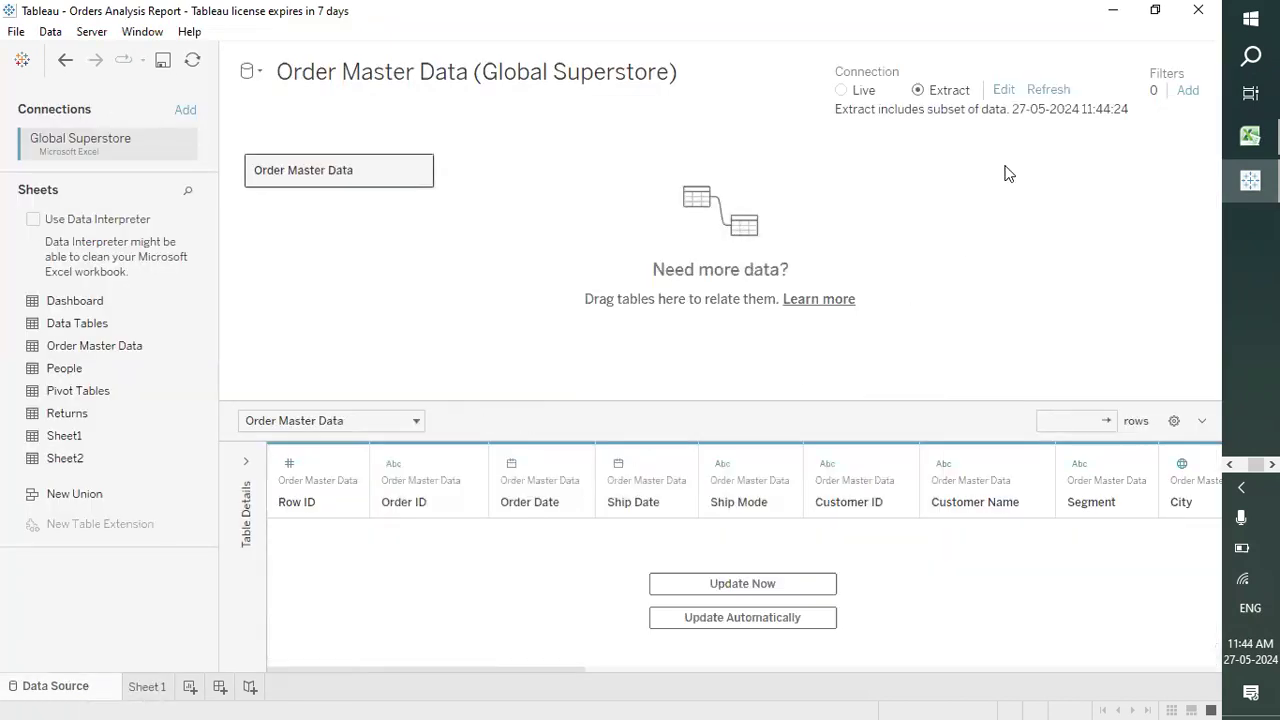
pyautogui.click(1004, 89)
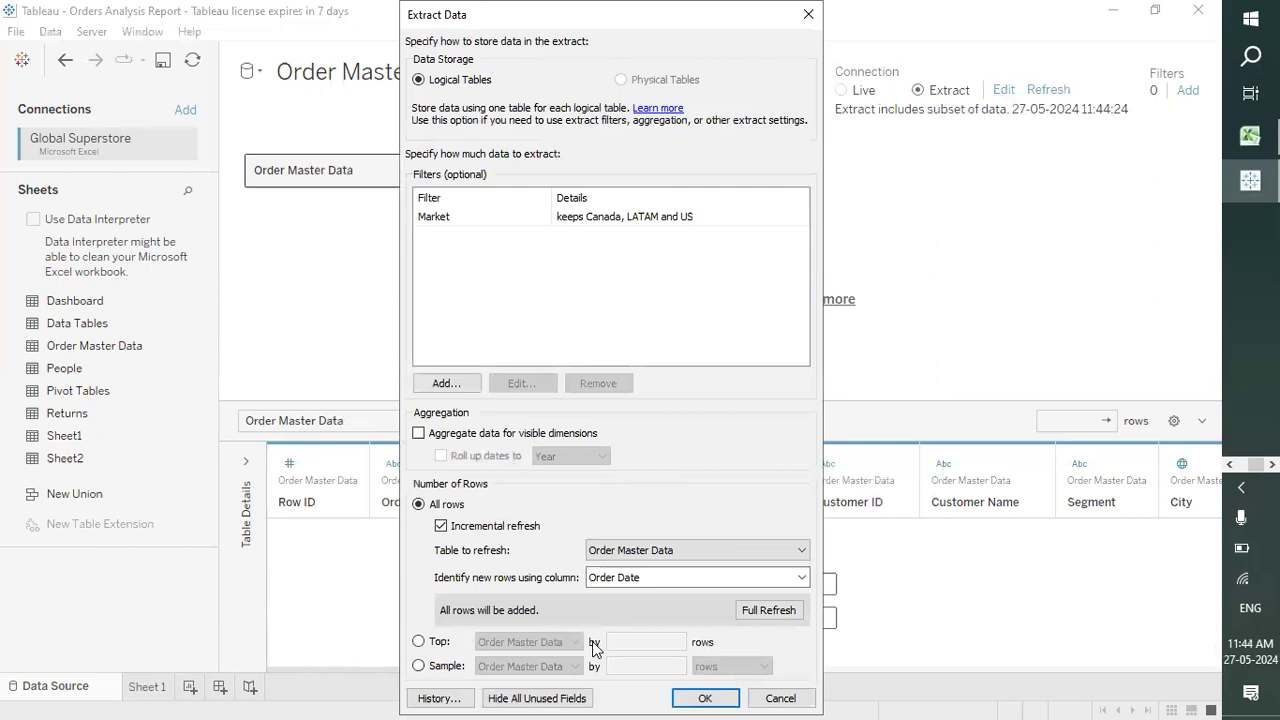
pyautogui.click(428, 698)
pyautogui.moveTo(538, 414); pyautogui.dragTo(427, 438)
pyautogui.moveTo(576, 428); pyautogui.dragTo(497, 377)
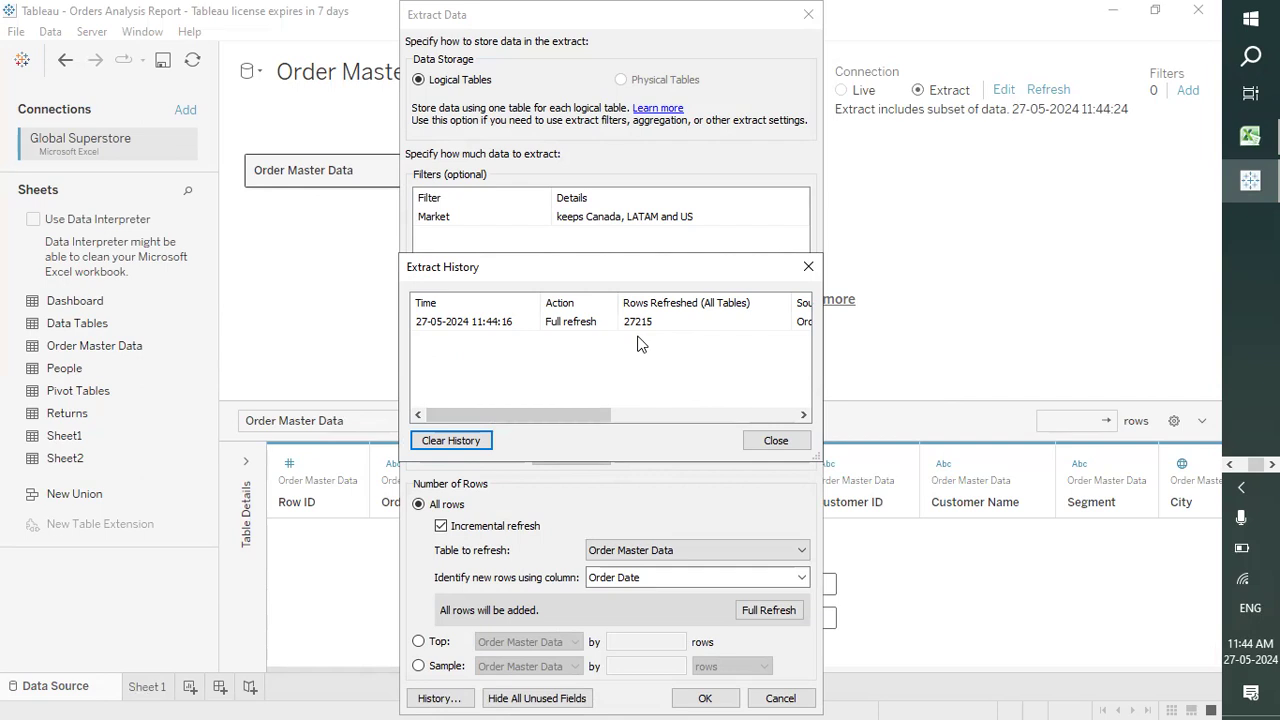
pyautogui.click(776, 442)
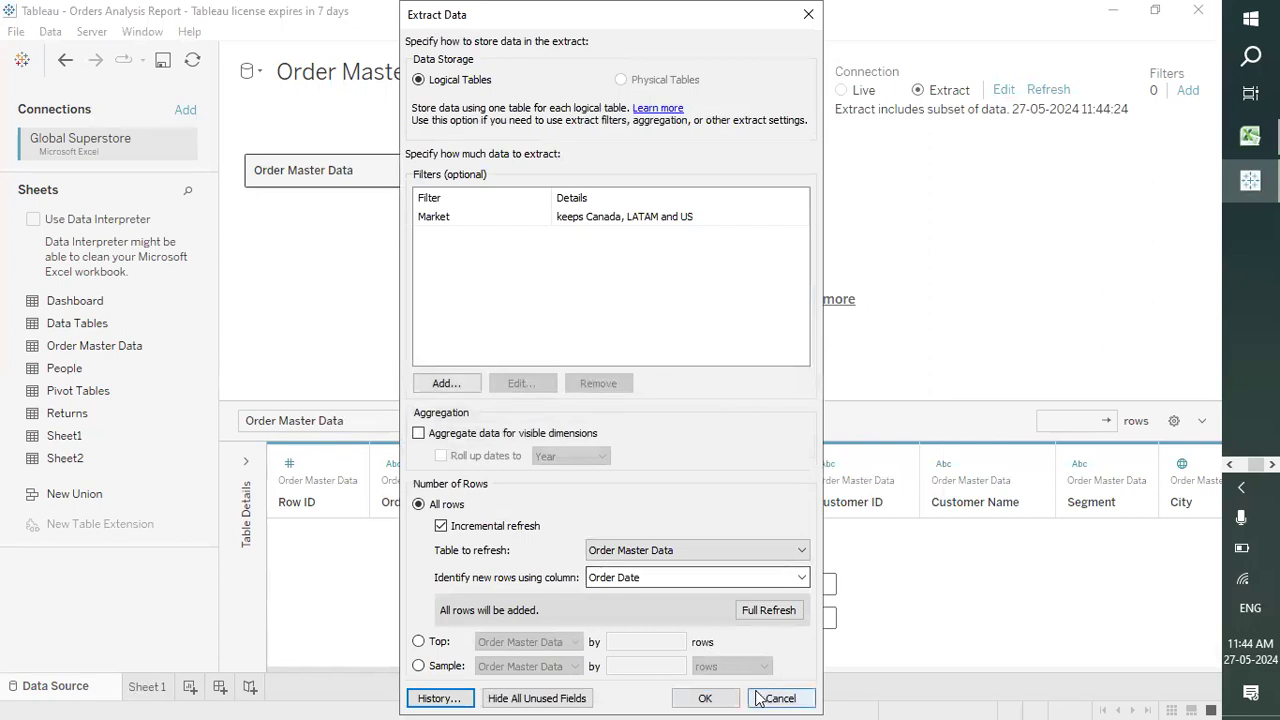
pyautogui.click(712, 697)
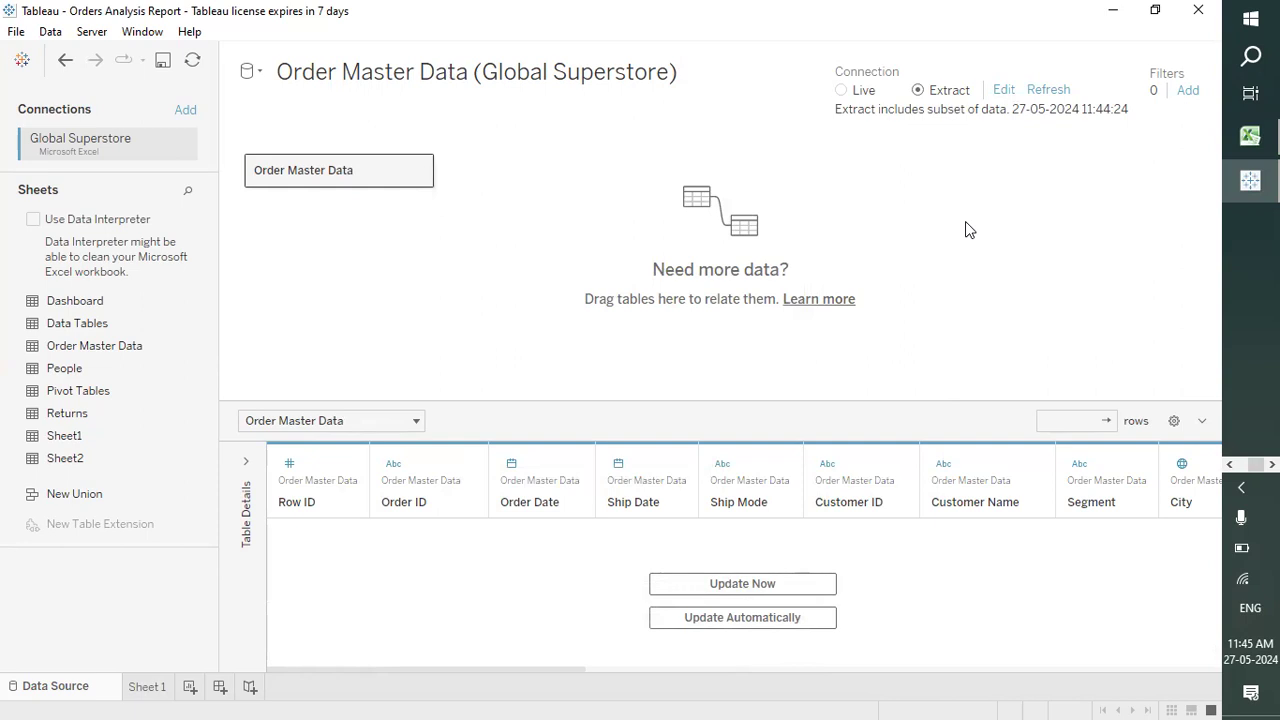
pyautogui.click(744, 619)
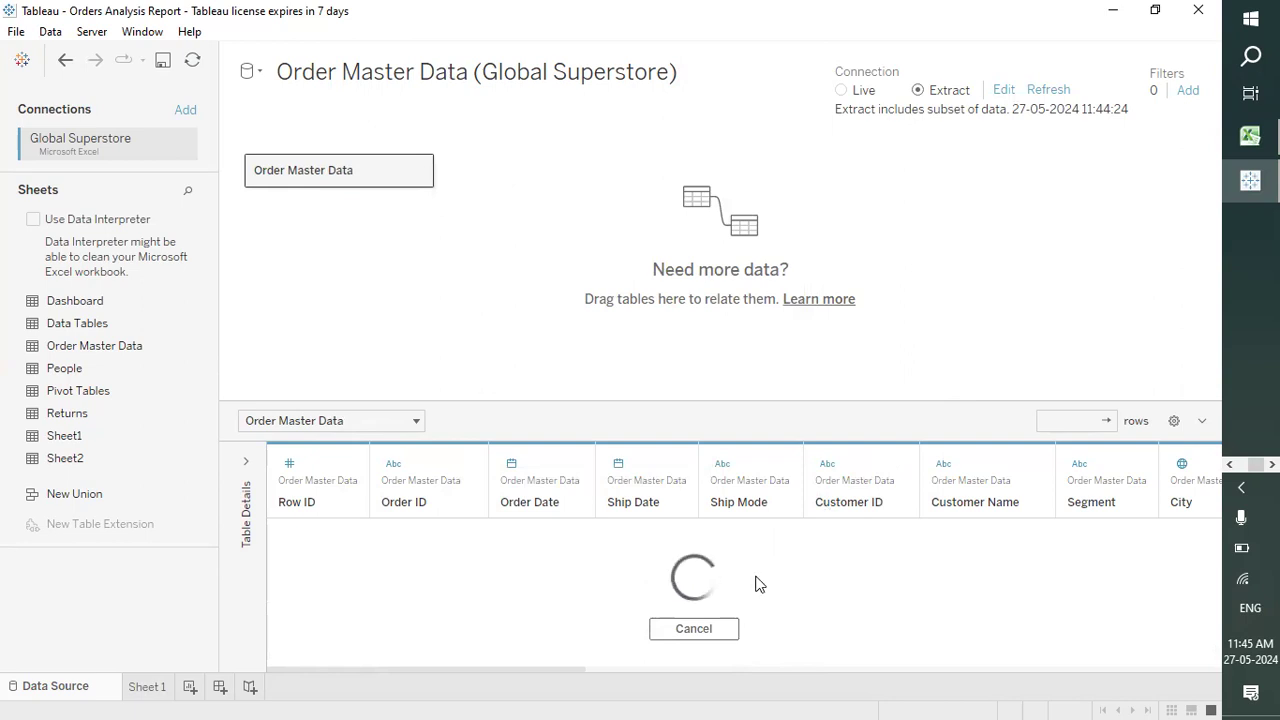